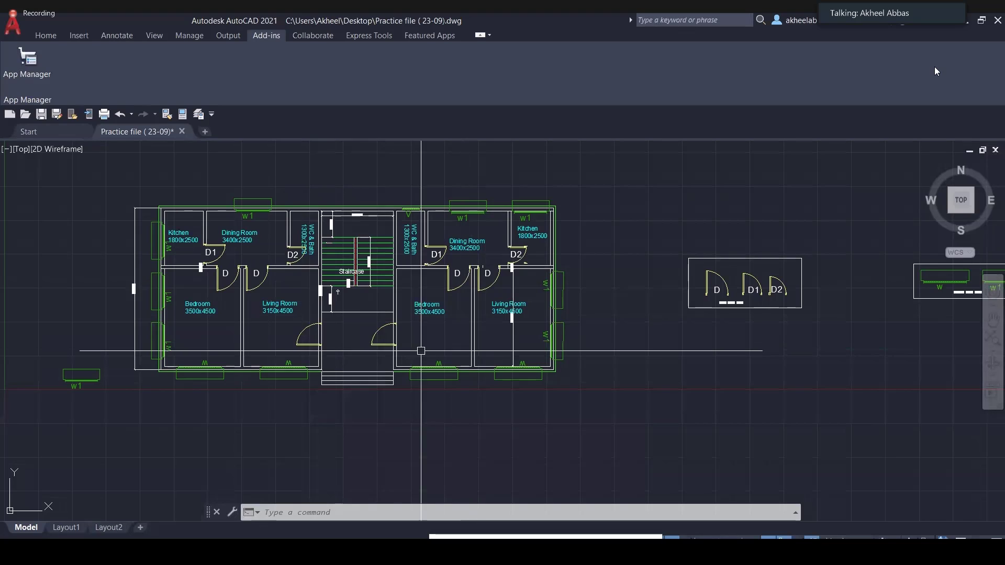
{"action": "left_click", "coordinate": [10, 27]}
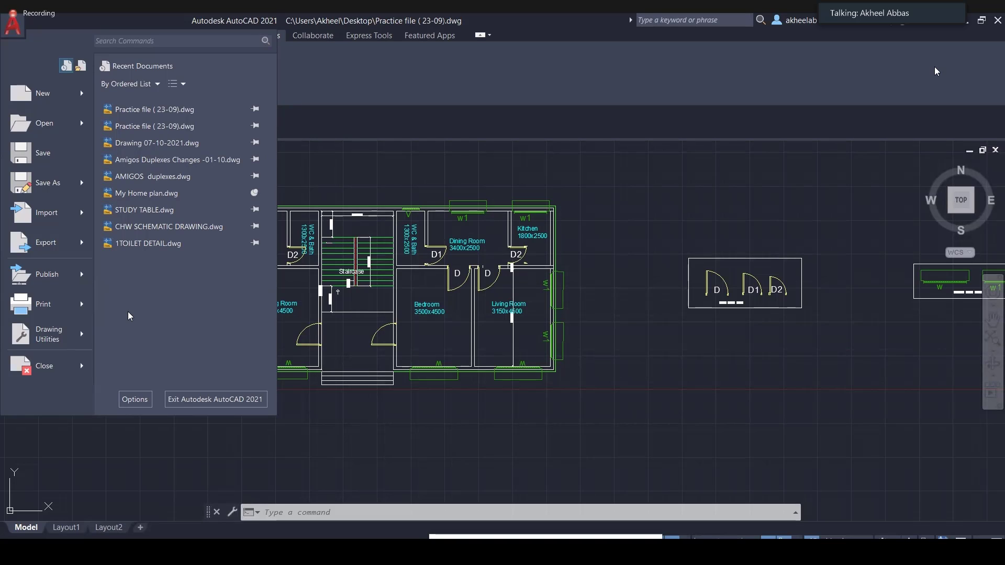
{"action": "left_click", "coordinate": [424, 141]}
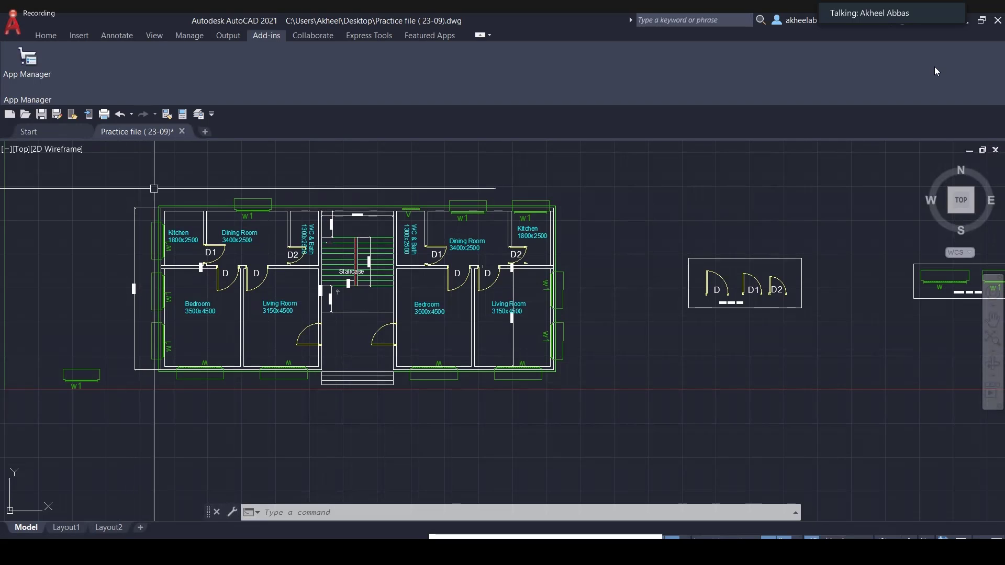
{"action": "scroll", "coordinate": [180, 211], "scroll_direction": "down", "scroll_amount": 4}
{"action": "scroll", "coordinate": [180, 211], "scroll_direction": "up", "scroll_amount": 2}
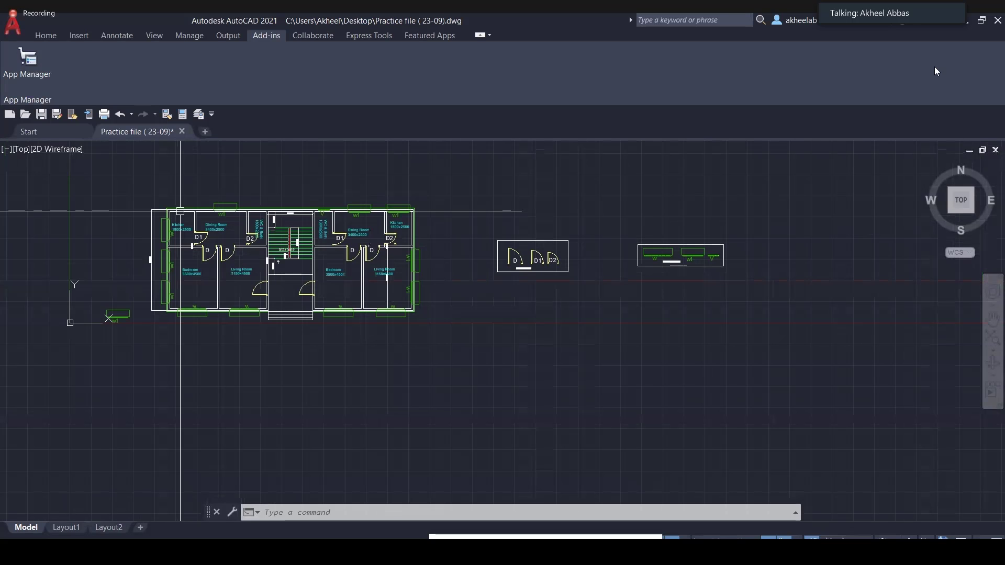
Step: Save the drawing as Practice file ( 23-09) on the Desktop in AutoCAD 2013/LT2013 Drawing format, replacing the existing file
{"action": "left_click", "coordinate": [15, 23]}
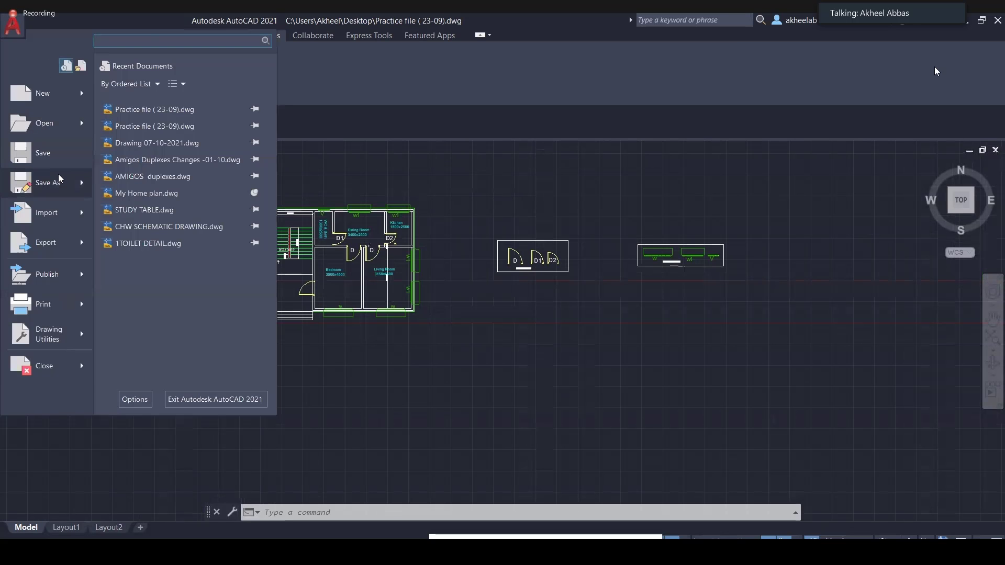
{"action": "mouse_move", "coordinate": [82, 176]}
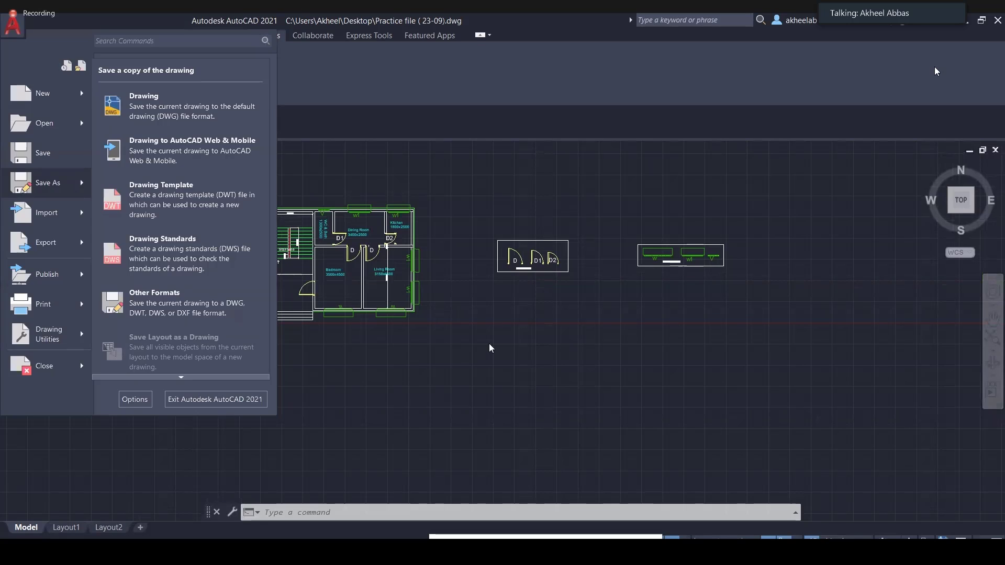
{"action": "left_click", "coordinate": [82, 178]}
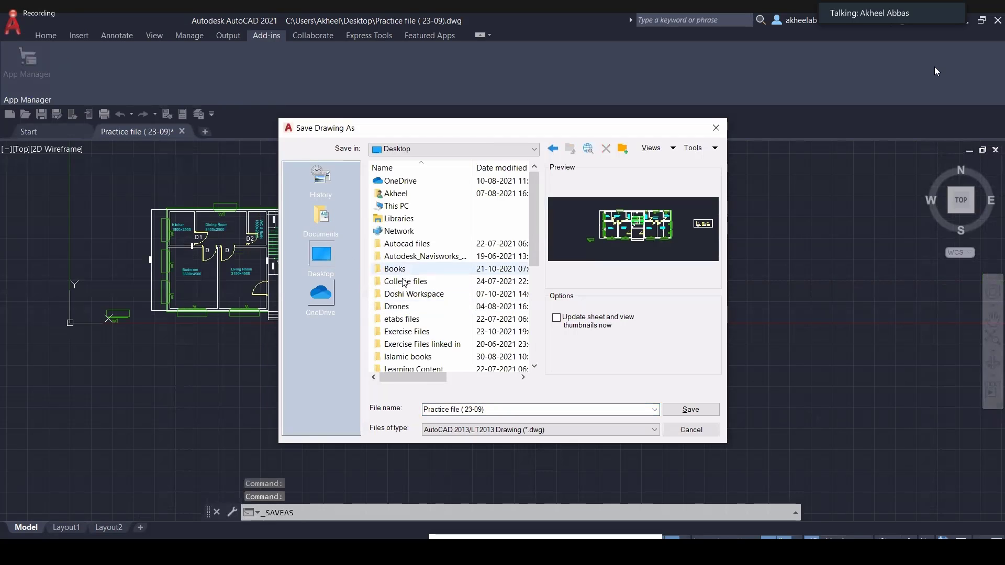
{"action": "left_click", "coordinate": [694, 410]}
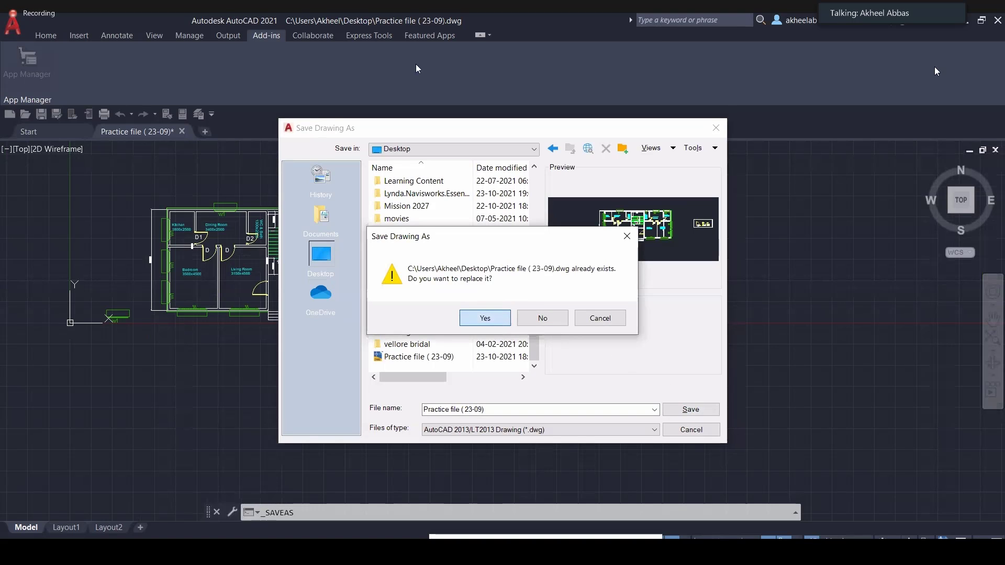
{"action": "left_click", "coordinate": [485, 318]}
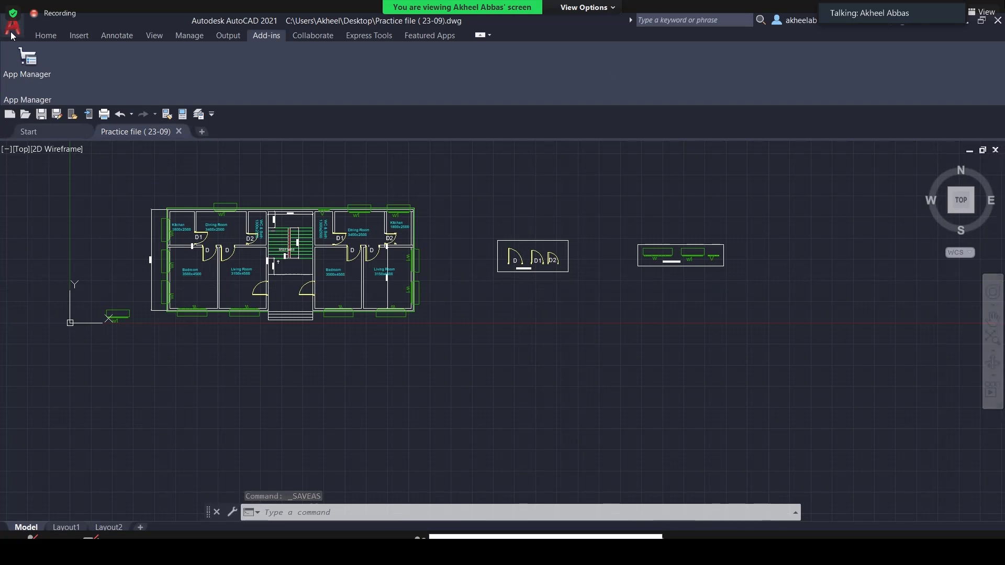
Step: Switch to Navisworks Manage and open Practice file ( 23-09).dwg from the Desktop
{"action": "left_click", "coordinate": [159, 322]}
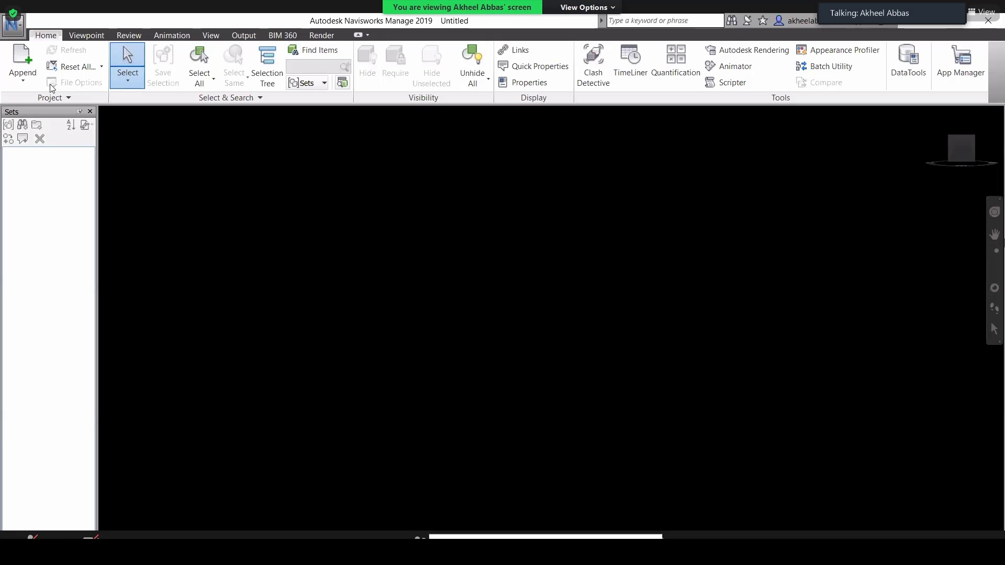
{"action": "left_click", "coordinate": [16, 34]}
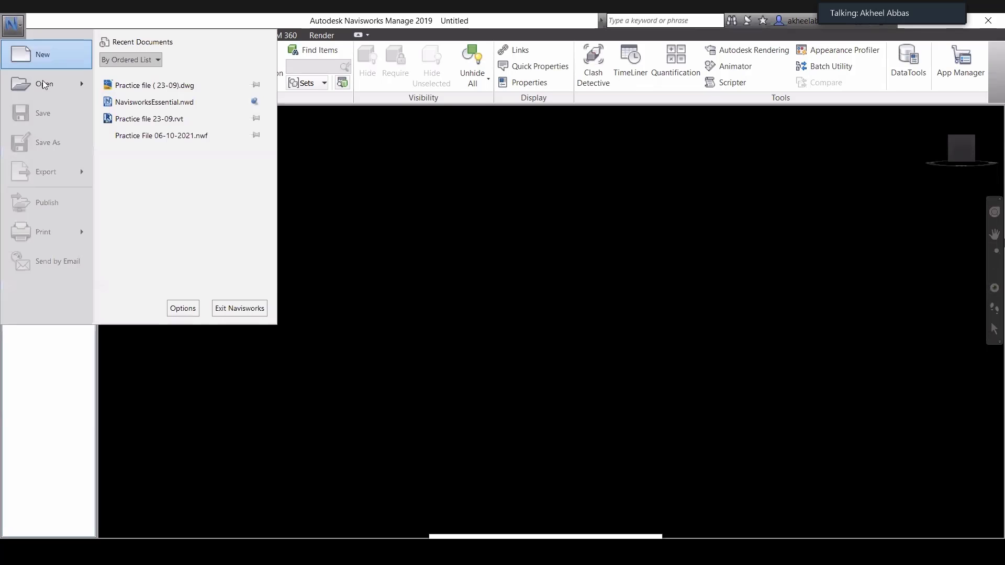
{"action": "left_click", "coordinate": [16, 26]}
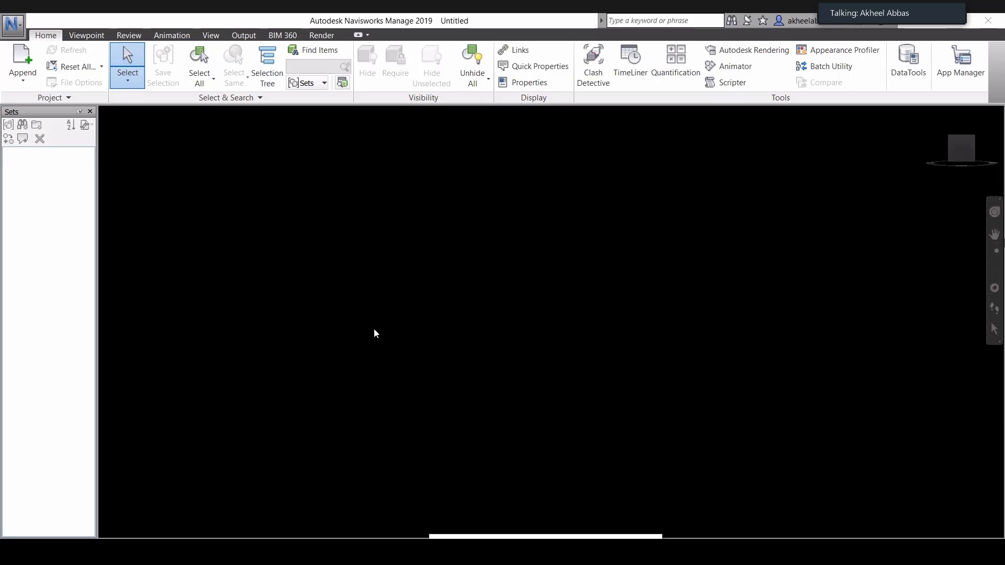
{"action": "left_click", "coordinate": [10, 25]}
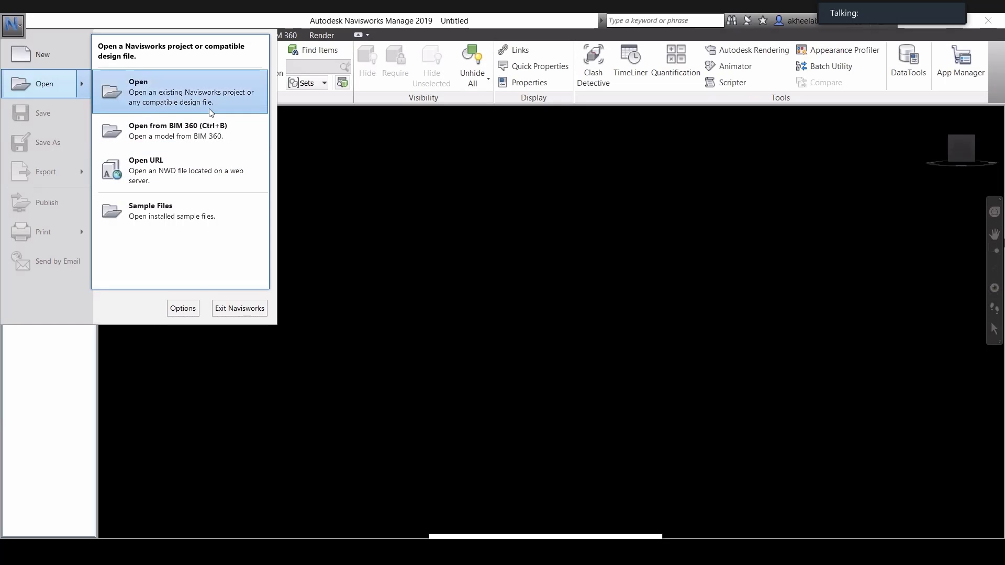
{"action": "key", "text": "ctrl+o"}
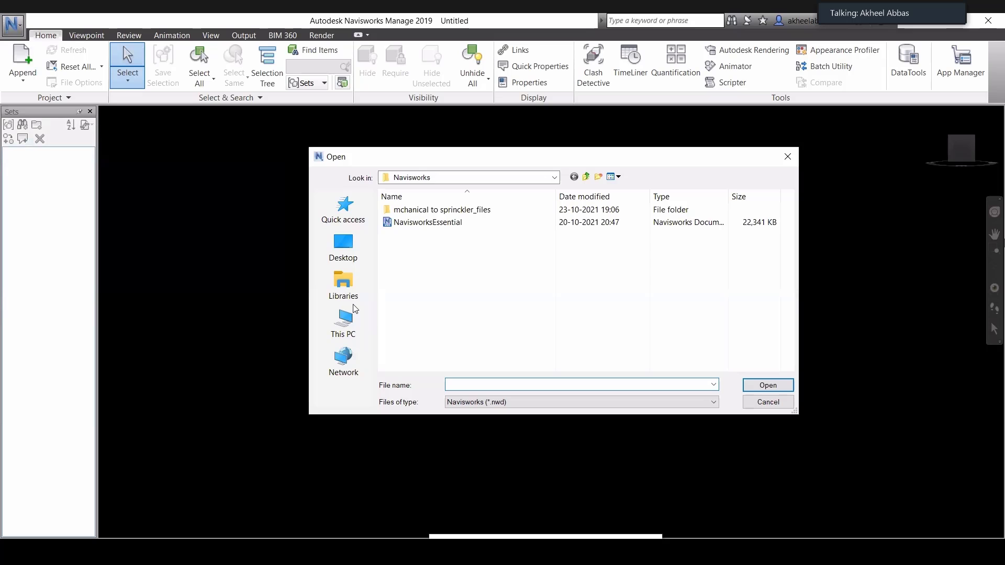
{"action": "left_click", "coordinate": [339, 258]}
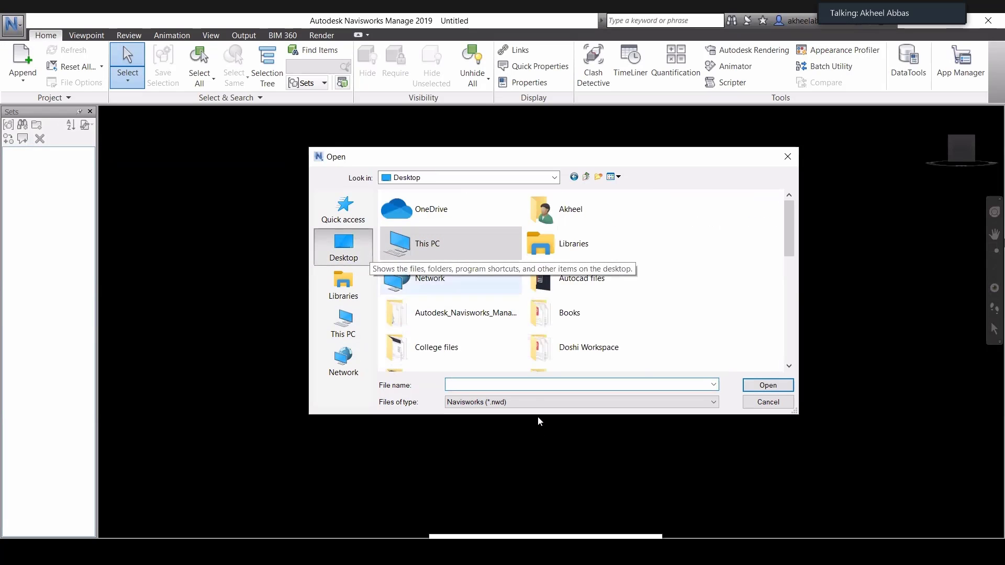
{"action": "scroll", "coordinate": [552, 222], "scroll_direction": "down", "scroll_amount": 6}
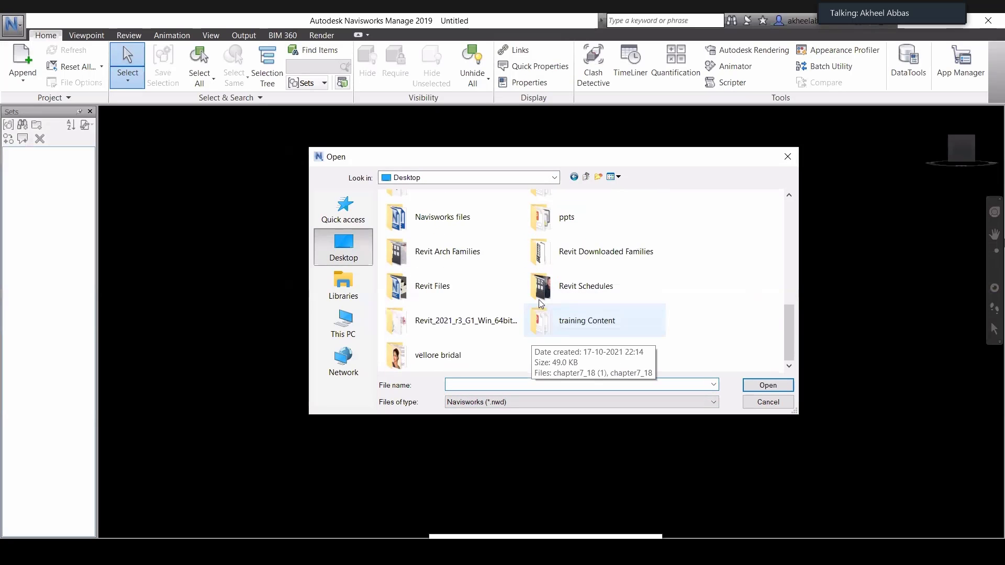
{"action": "scroll", "coordinate": [535, 345], "scroll_direction": "up", "scroll_amount": 4}
{"action": "scroll", "coordinate": [536, 394], "scroll_direction": "up", "scroll_amount": 3}
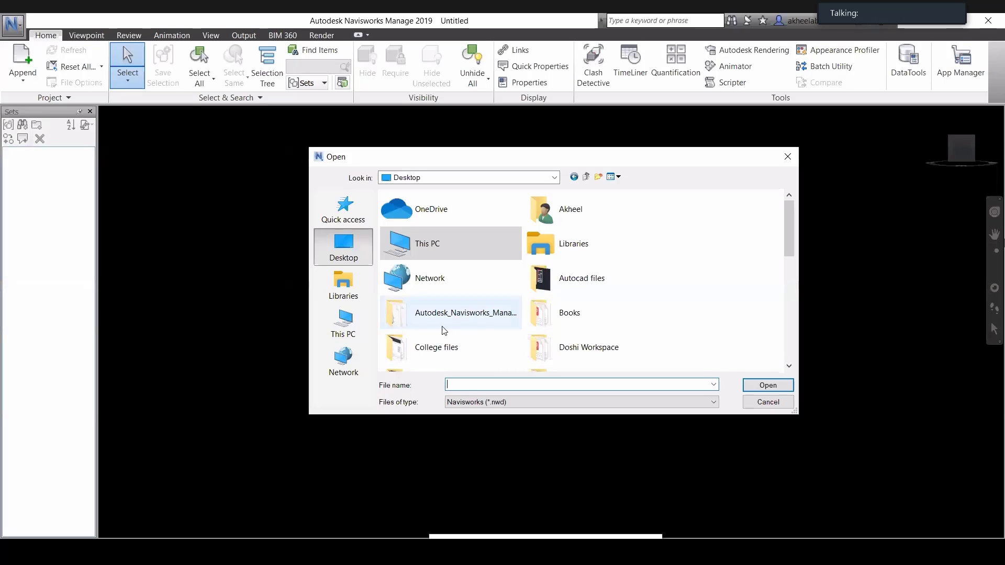
{"action": "scroll", "coordinate": [323, 335], "scroll_direction": "down", "scroll_amount": 5}
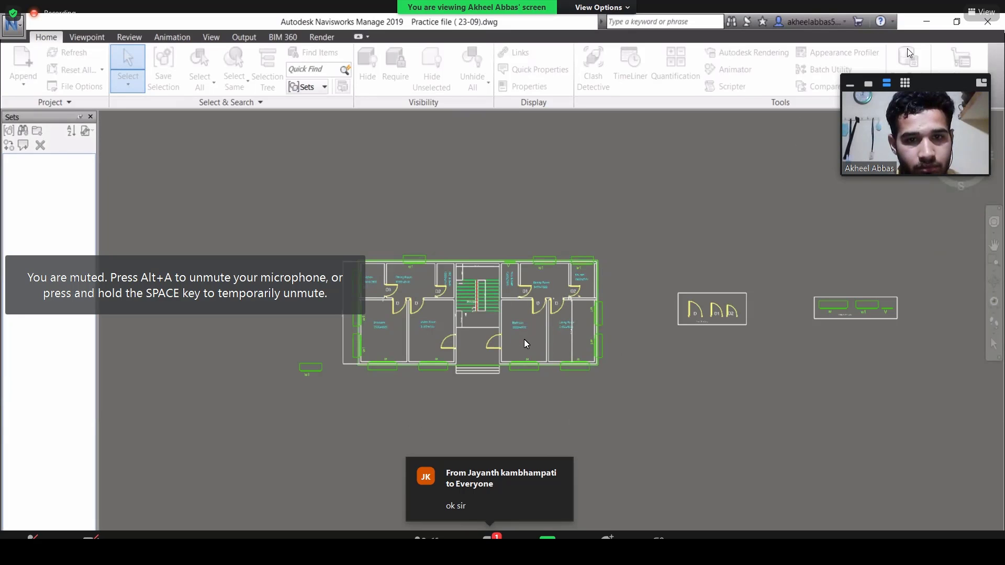
{"action": "left_click", "coordinate": [980, 12]}
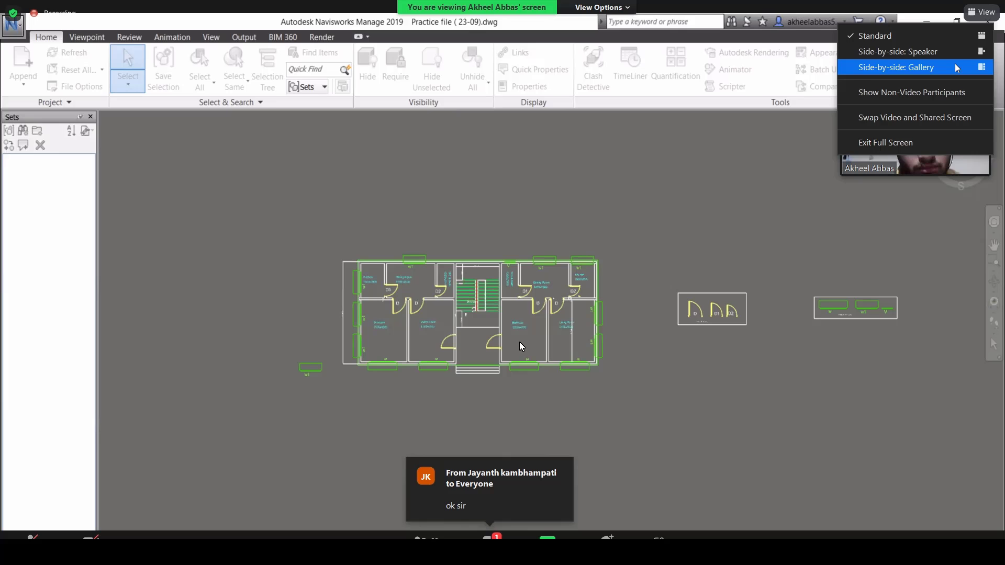
{"action": "left_click", "coordinate": [897, 141]}
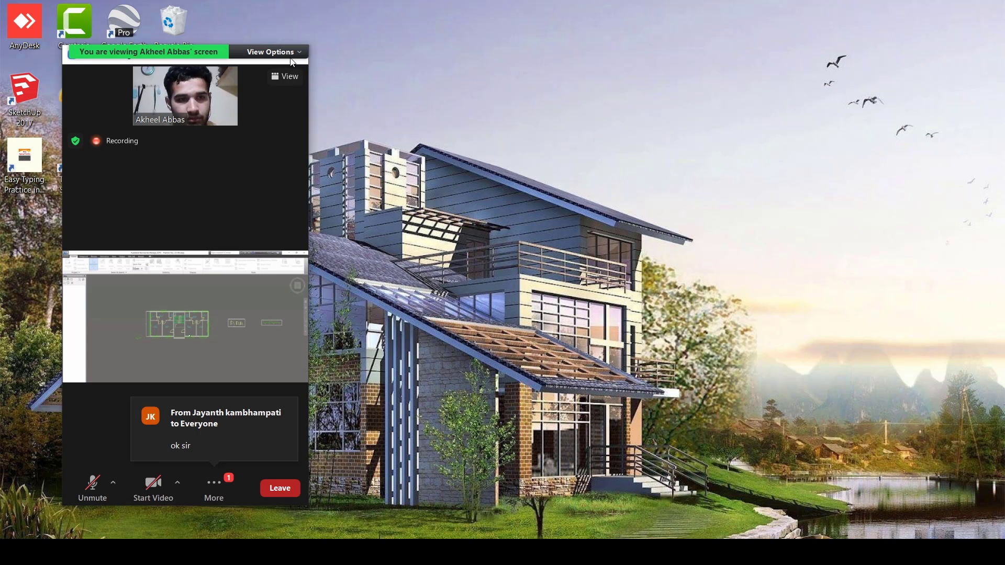
{"action": "left_click", "coordinate": [290, 76]}
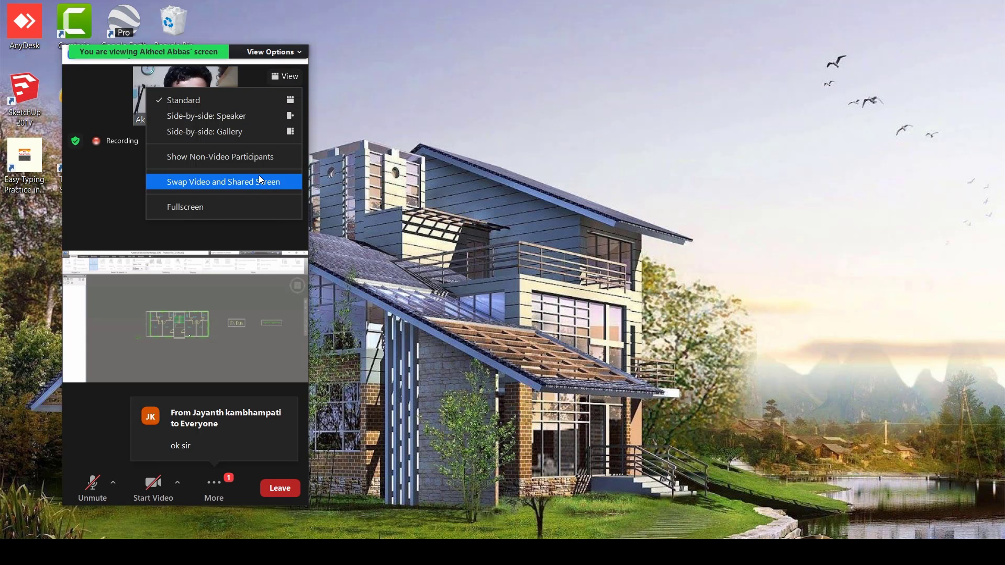
{"action": "left_click", "coordinate": [233, 212]}
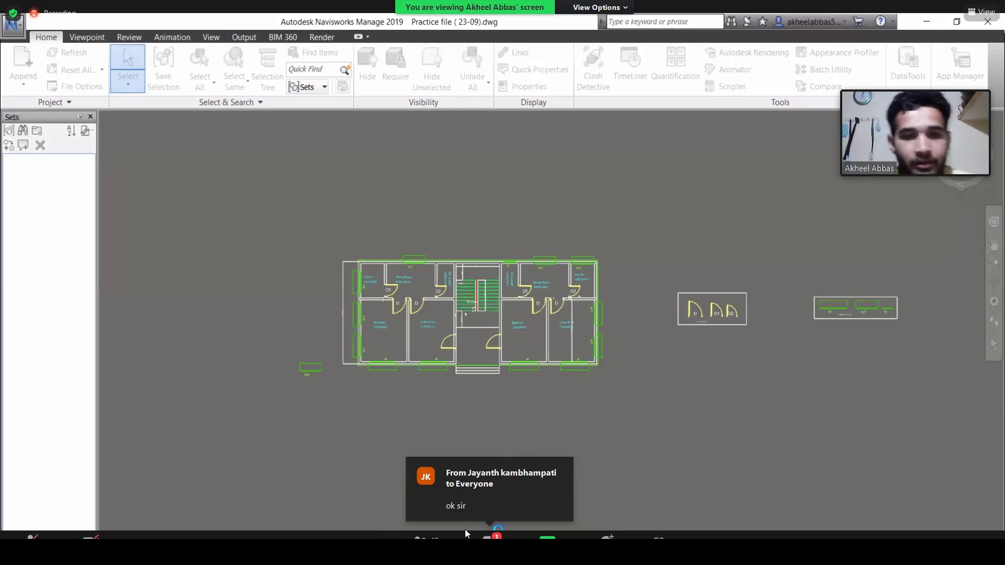
Step: Open the meeting chat and move its window clear of the shared drawing
{"action": "left_click", "coordinate": [489, 536]}
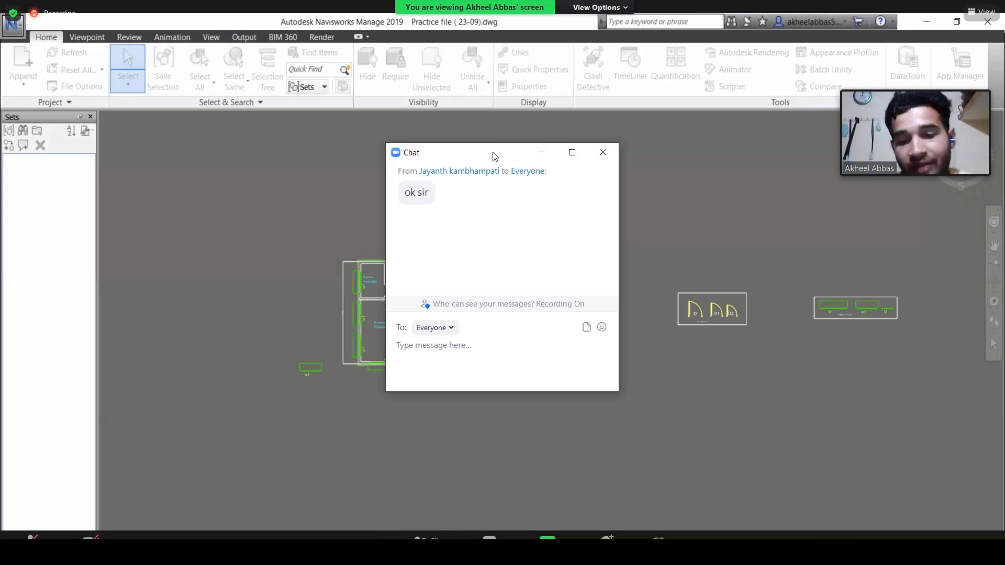
{"action": "left_click_drag", "start_coordinate": [478, 151], "coordinate": [495, 539]}
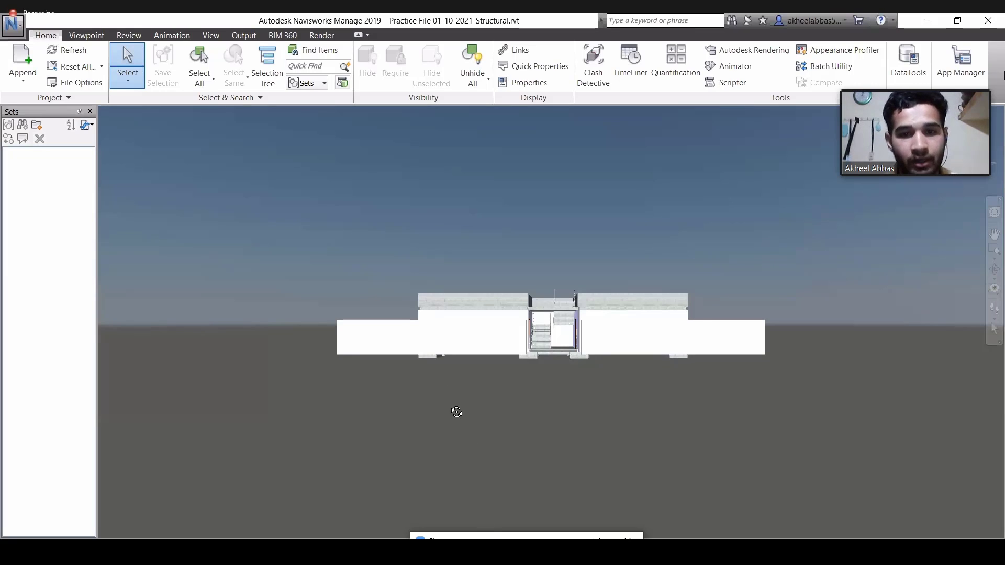
Step: Save the structural model as Practice File 01-10-2021-Structural in Navisworks 2016-2019 File Set (*.nwf) format in the R2A Consultants Reference files folder
{"action": "mouse_move", "coordinate": [455, 411]}
{"action": "middle_mouse_down", "text": "shift"}
{"action": "mouse_move", "coordinate": [480, 443]}
{"action": "mouse_move", "coordinate": [602, 395]}
{"action": "mouse_move", "coordinate": [514, 412]}
{"action": "mouse_move", "coordinate": [534, 417]}
{"action": "mouse_move", "coordinate": [408, 450]}
{"action": "middle_mouse_up", "text": "shift"}
{"action": "left_click", "coordinate": [10, 23]}
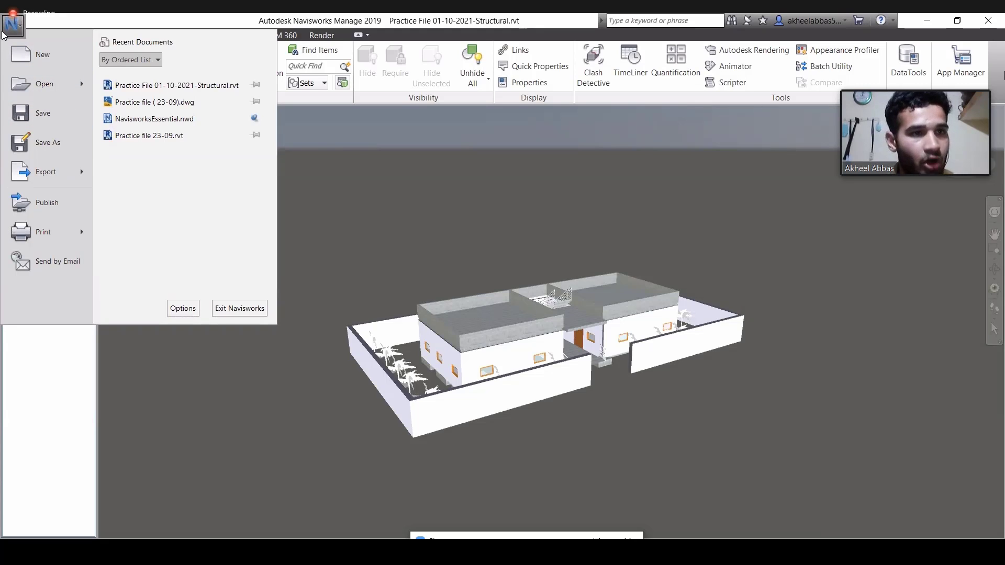
{"action": "mouse_move", "coordinate": [46, 94]}
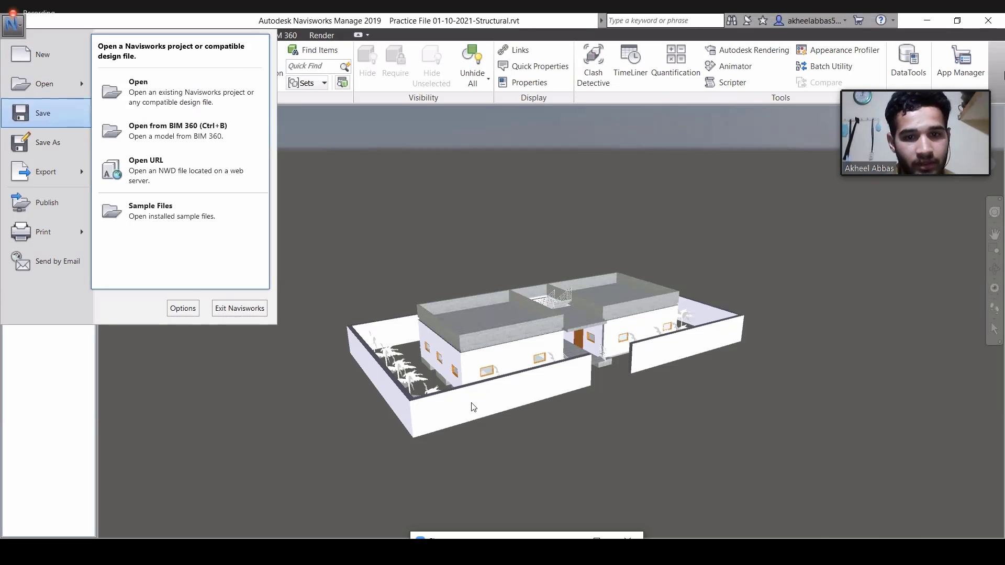
{"action": "left_click", "coordinate": [40, 116]}
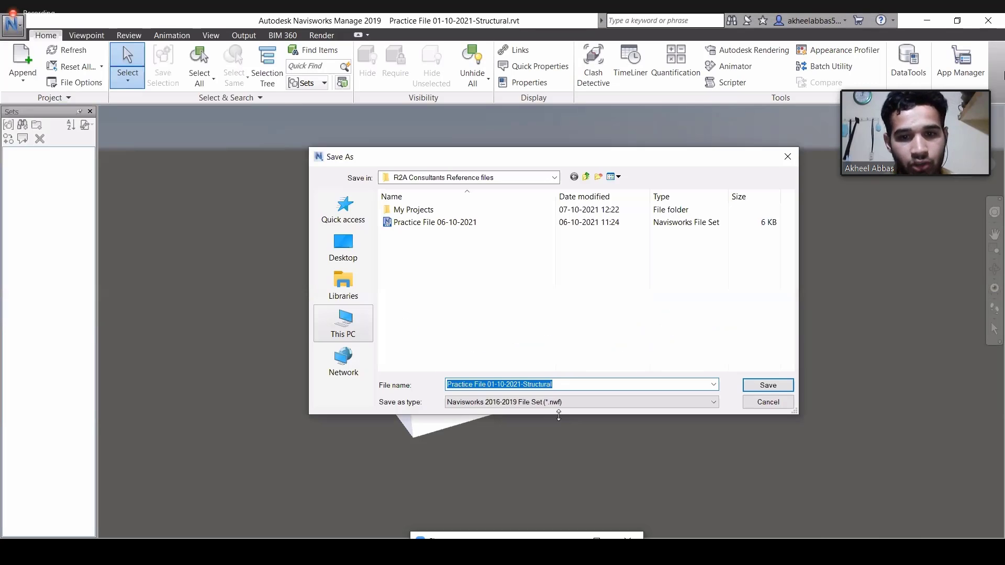
{"action": "left_click", "coordinate": [529, 404]}
{"action": "left_click", "coordinate": [652, 399]}
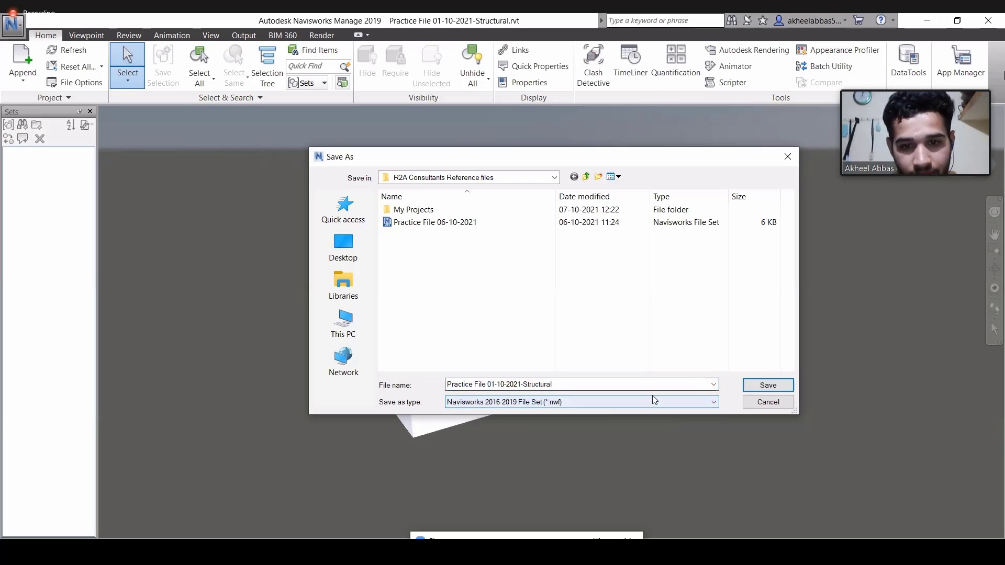
{"action": "left_click", "coordinate": [628, 402]}
{"action": "left_click", "coordinate": [594, 405]}
{"action": "left_click", "coordinate": [590, 406]}
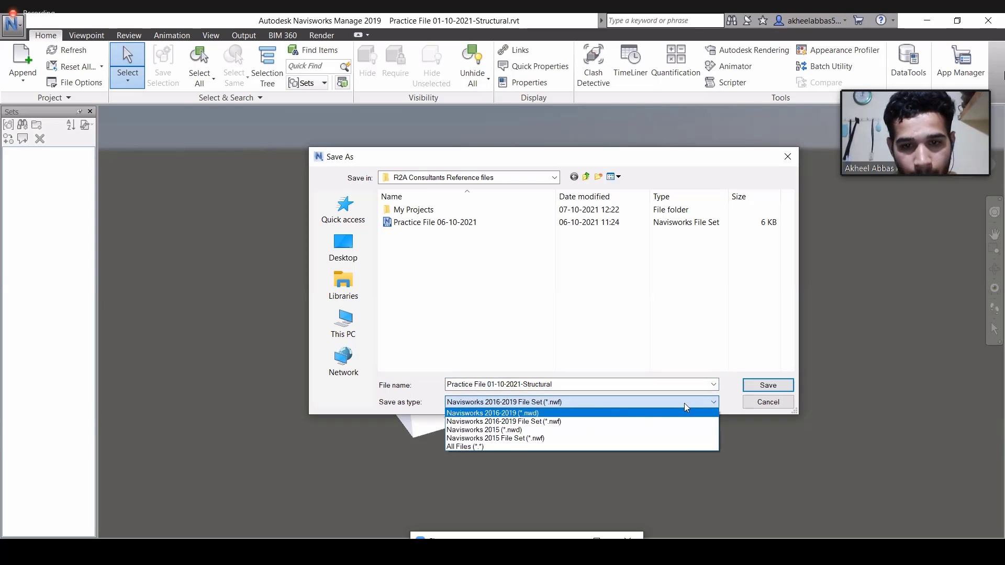
{"action": "left_click", "coordinate": [684, 412]}
{"action": "left_click", "coordinate": [628, 402]}
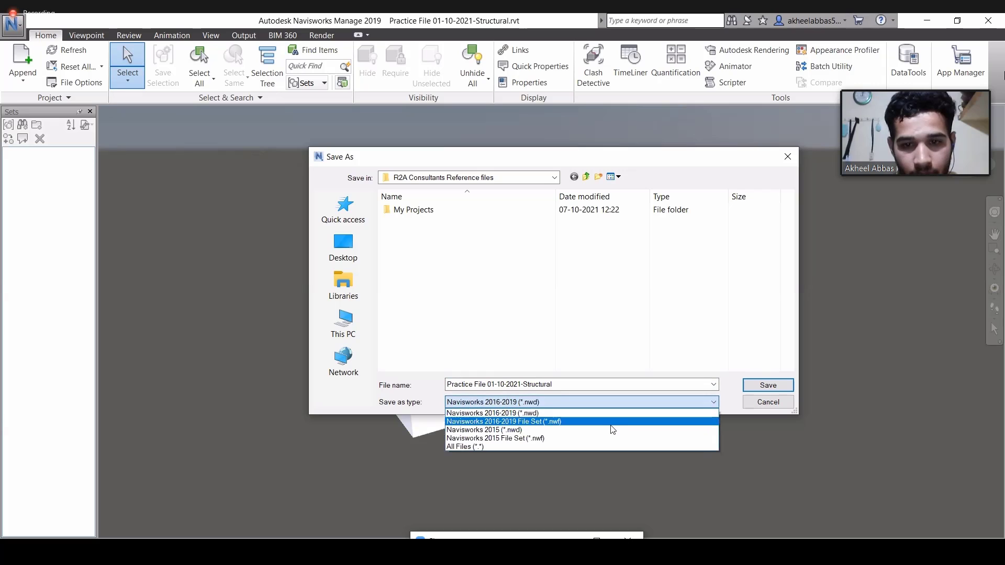
{"action": "left_click", "coordinate": [610, 420]}
{"action": "left_click", "coordinate": [765, 385]}
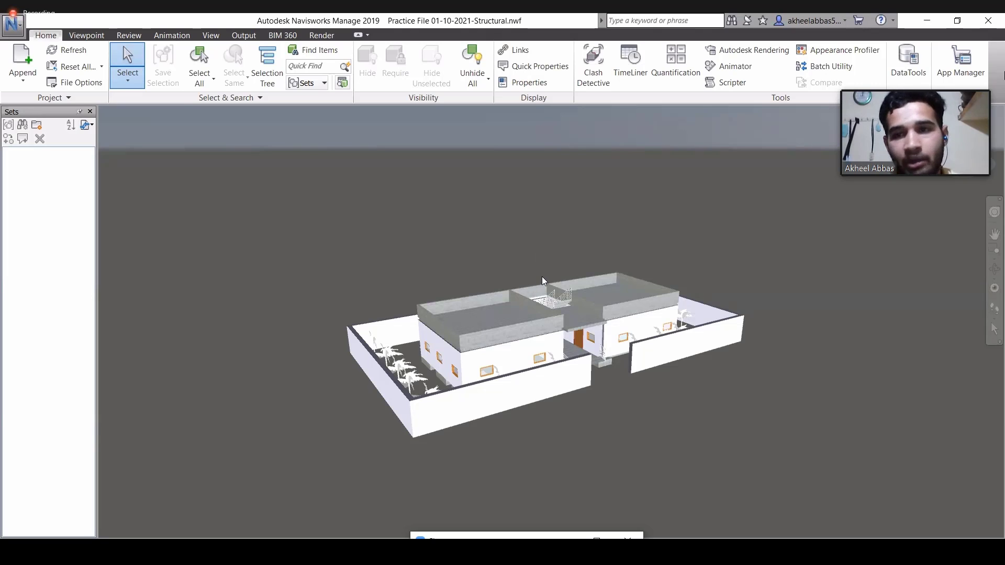
Step: Look through the Revit project files in the Desktop's Exercise Files > Revit folder in File Explorer and close the window
{"action": "left_click", "coordinate": [9, 84]}
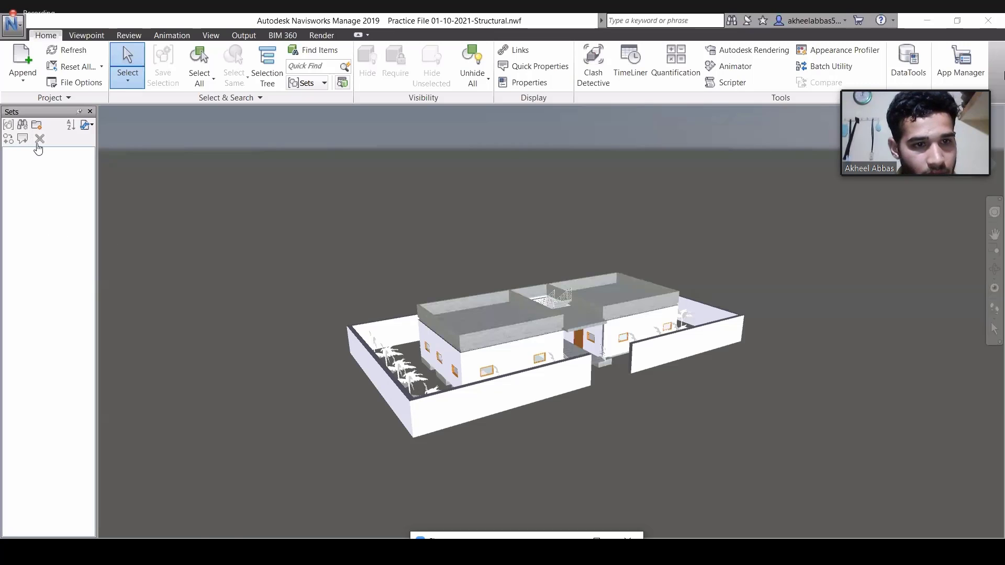
{"action": "scroll", "coordinate": [225, 343], "scroll_direction": "down", "scroll_amount": 1}
{"action": "scroll", "coordinate": [227, 406], "scroll_direction": "down", "scroll_amount": 1}
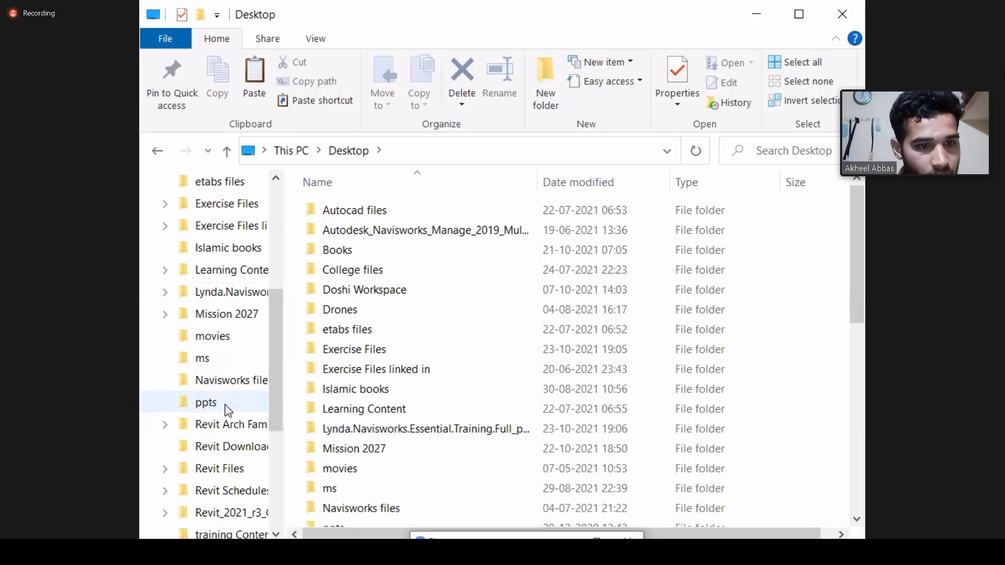
{"action": "scroll", "coordinate": [225, 408], "scroll_direction": "down", "scroll_amount": 3}
{"action": "scroll", "coordinate": [228, 405], "scroll_direction": "up", "scroll_amount": 1}
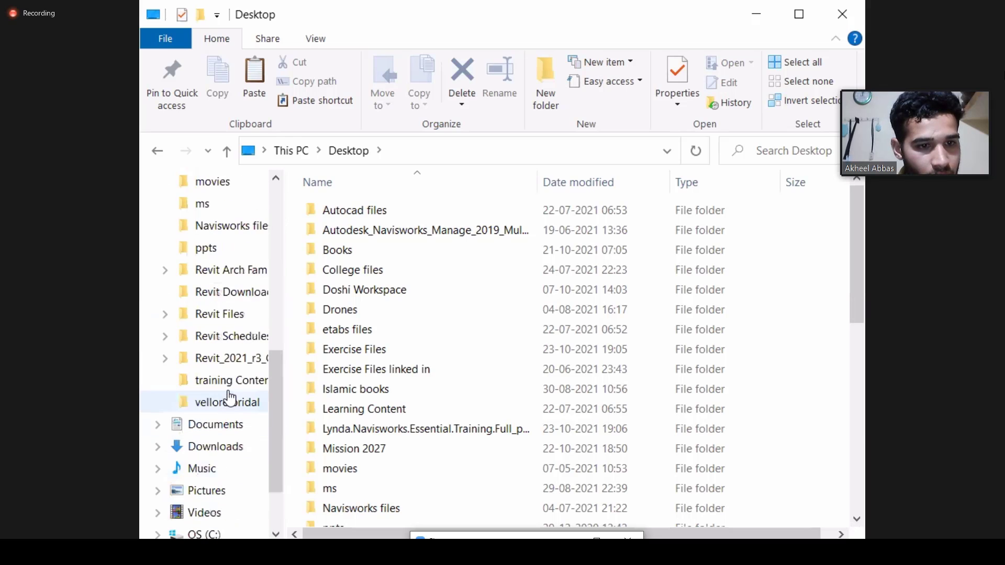
{"action": "scroll", "coordinate": [228, 397], "scroll_direction": "up", "scroll_amount": 2}
{"action": "scroll", "coordinate": [227, 382], "scroll_direction": "up", "scroll_amount": 1}
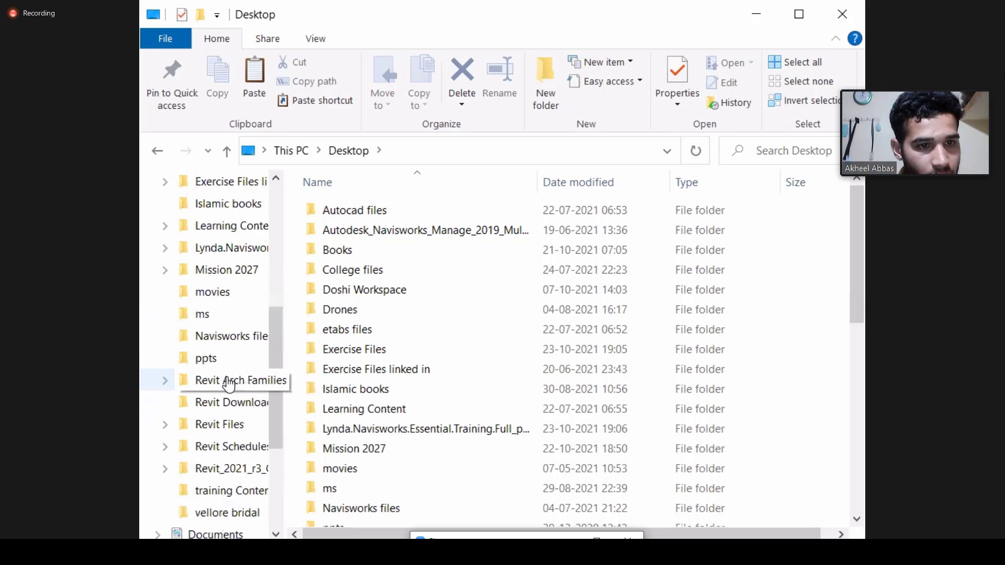
{"action": "scroll", "coordinate": [225, 293], "scroll_direction": "up", "scroll_amount": 1}
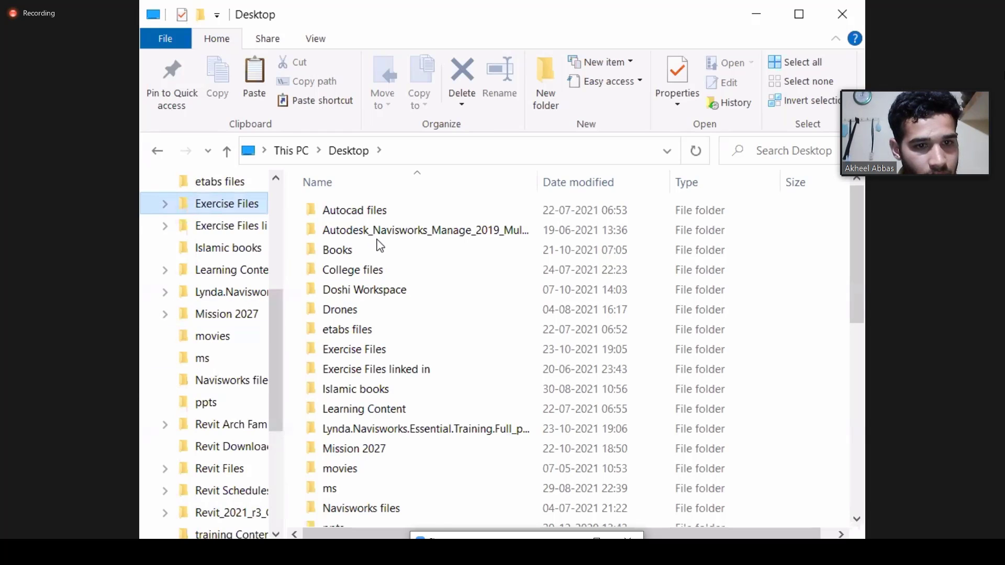
{"action": "scroll", "coordinate": [411, 450], "scroll_direction": "down", "scroll_amount": 2}
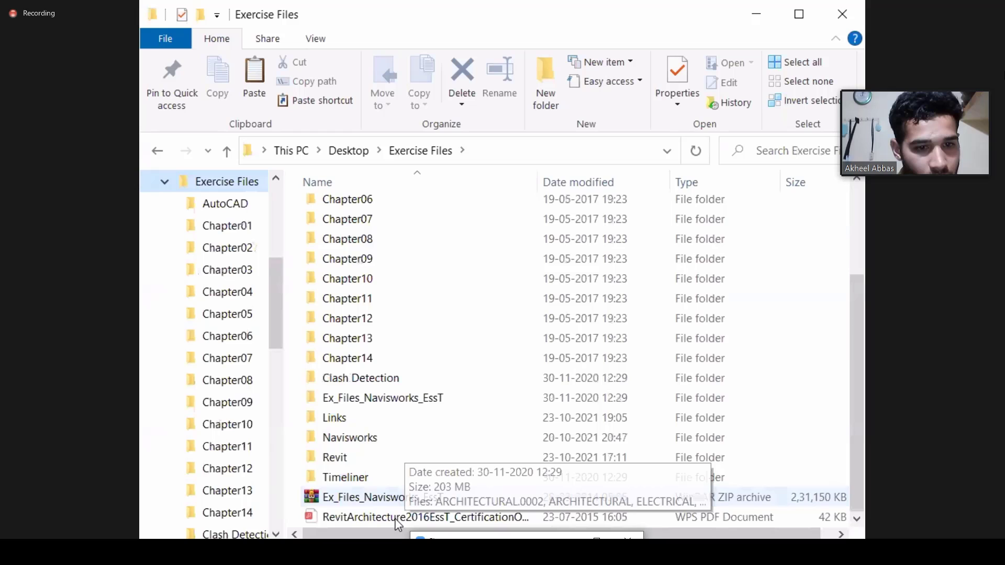
{"action": "double_click", "coordinate": [381, 460]}
{"action": "left_click", "coordinate": [405, 233]}
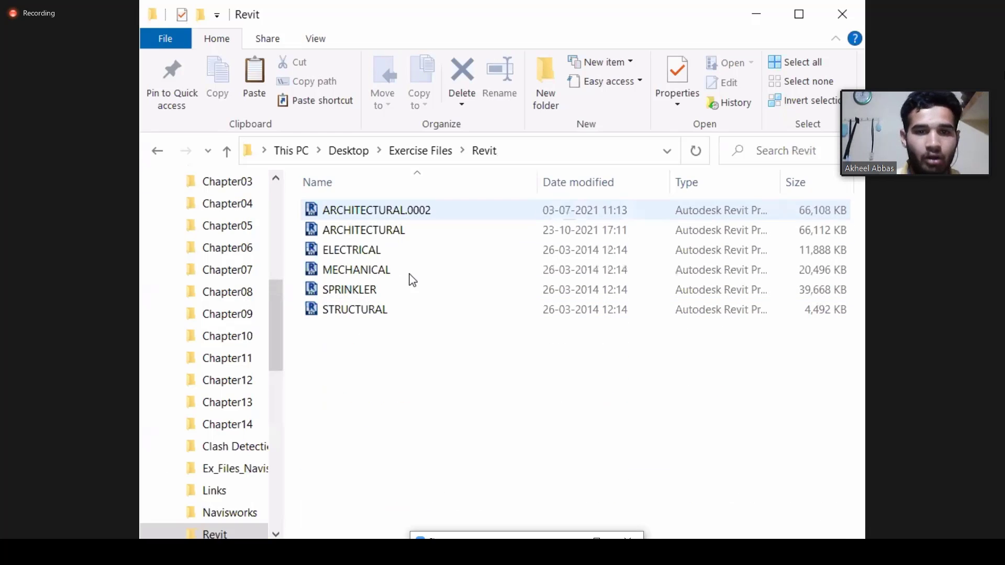
{"action": "left_click", "coordinate": [412, 291]}
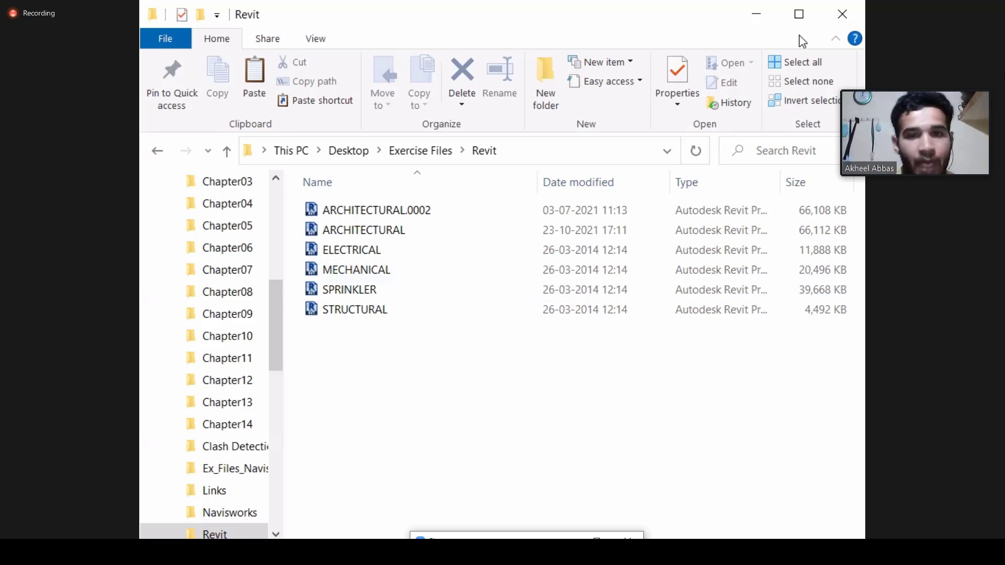
{"action": "left_click", "coordinate": [842, 18]}
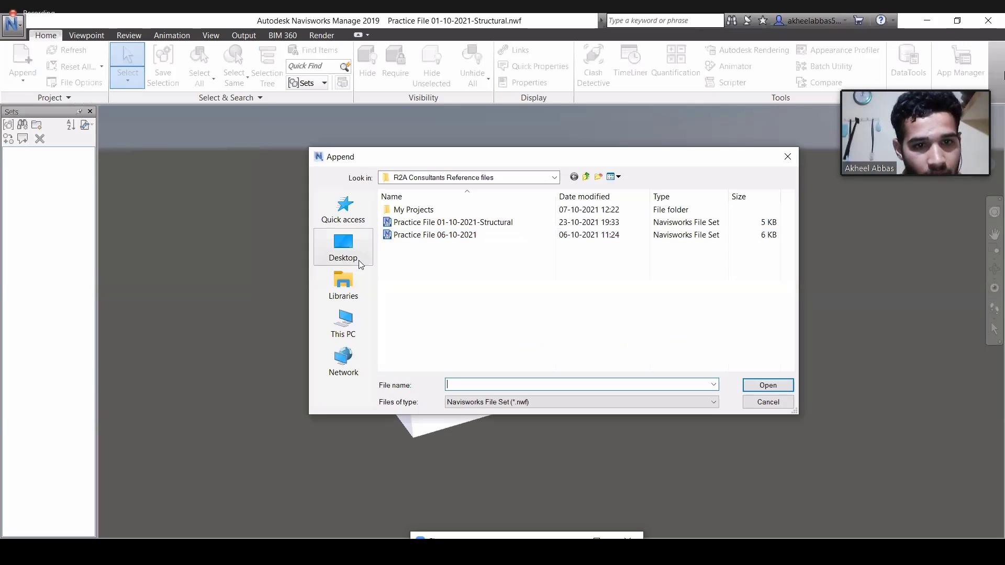
Step: Browse for files to append in the Lynda Navisworks training folder on the Desktop, in its Exercise Files > Revit subfolder
{"action": "left_click", "coordinate": [359, 260]}
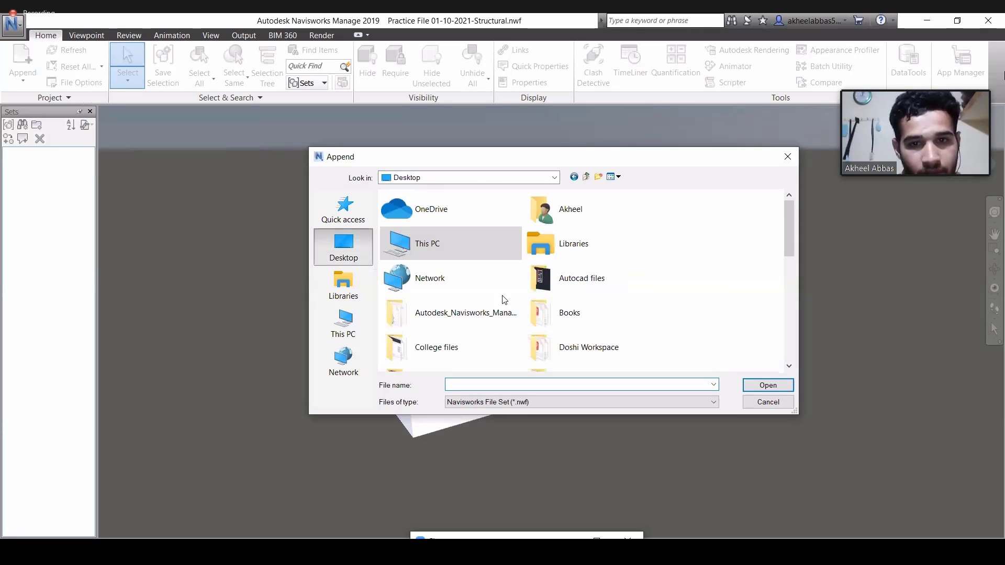
{"action": "scroll", "coordinate": [503, 300], "scroll_direction": "down", "scroll_amount": 3}
{"action": "scroll", "coordinate": [497, 277], "scroll_direction": "down", "scroll_amount": 5}
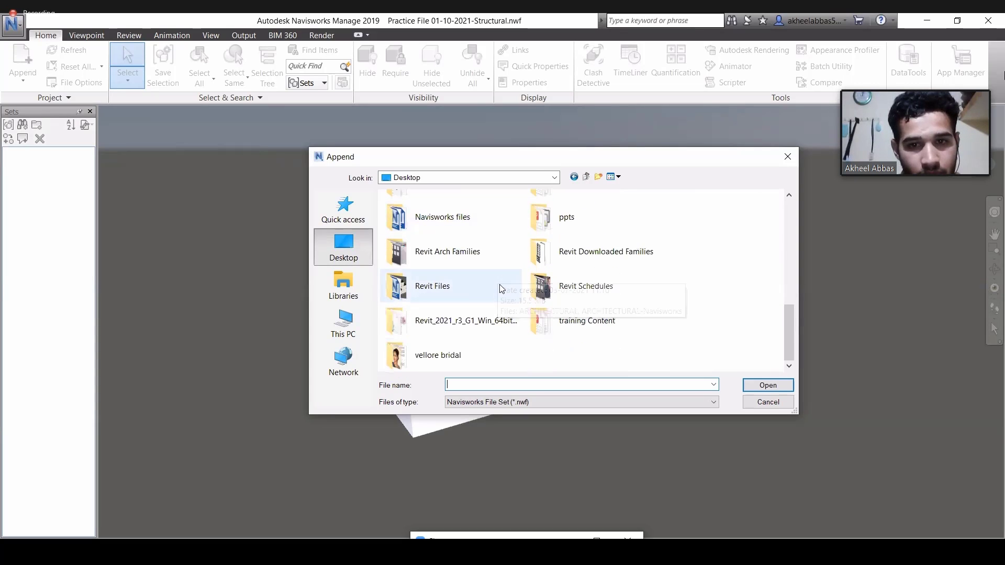
{"action": "scroll", "coordinate": [491, 244], "scroll_direction": "up", "scroll_amount": 3}
{"action": "double_click", "coordinate": [492, 244]}
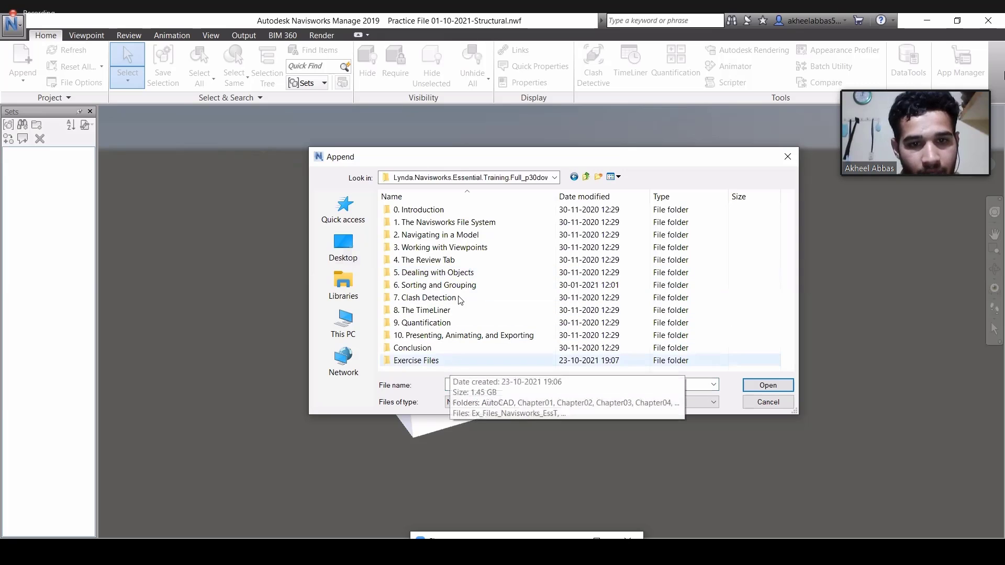
{"action": "key", "text": "Return"}
{"action": "scroll", "coordinate": [453, 327], "scroll_direction": "down", "scroll_amount": 3}
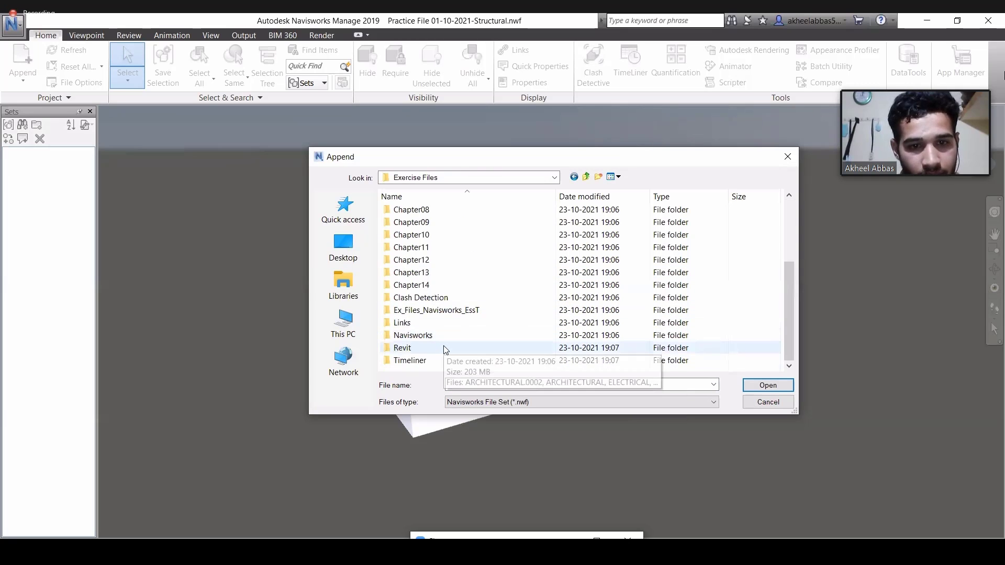
{"action": "double_click", "coordinate": [444, 348]}
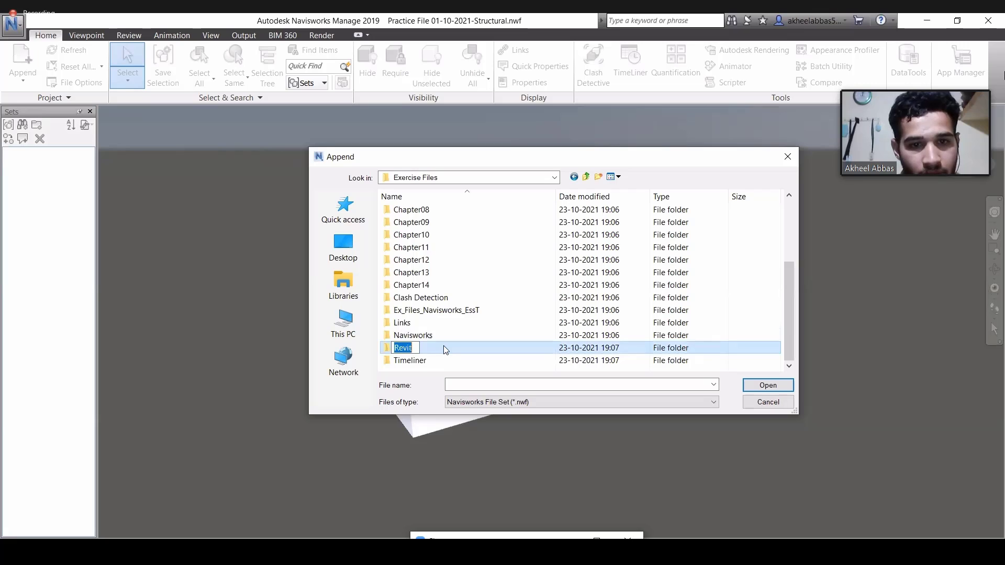
{"action": "key", "text": "Return"}
{"action": "double_click", "coordinate": [445, 348]}
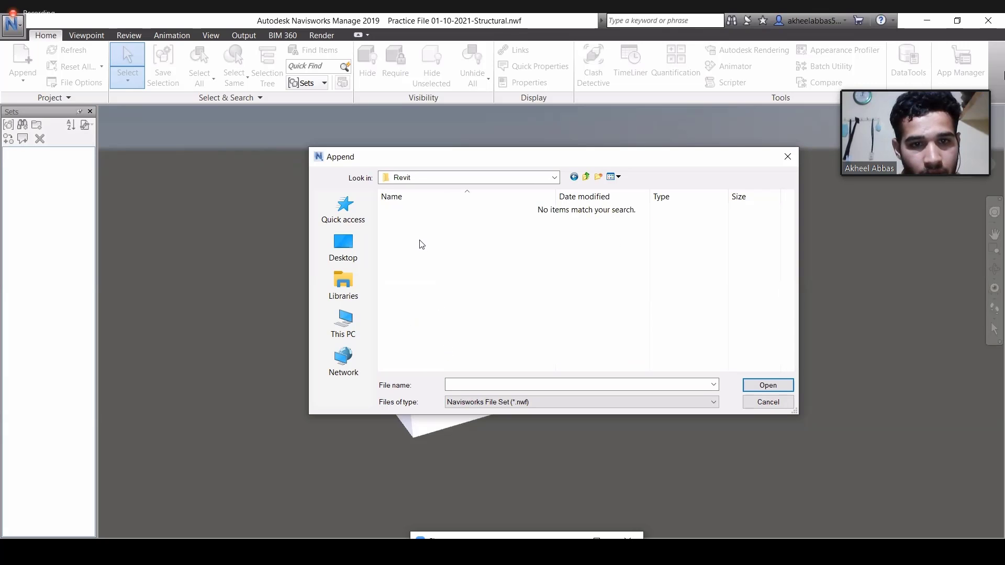
Step: Filter the files to Revit (*.rvt; *.rfa; *.rte) and try to append ARCHITECTURAL to the structural model
{"action": "left_click", "coordinate": [561, 399]}
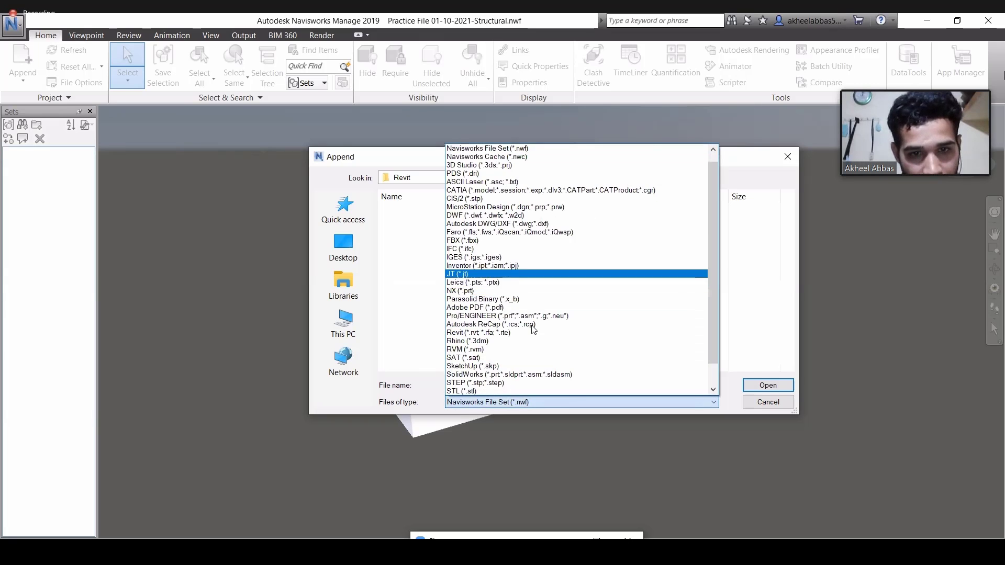
{"action": "left_click", "coordinate": [532, 332]}
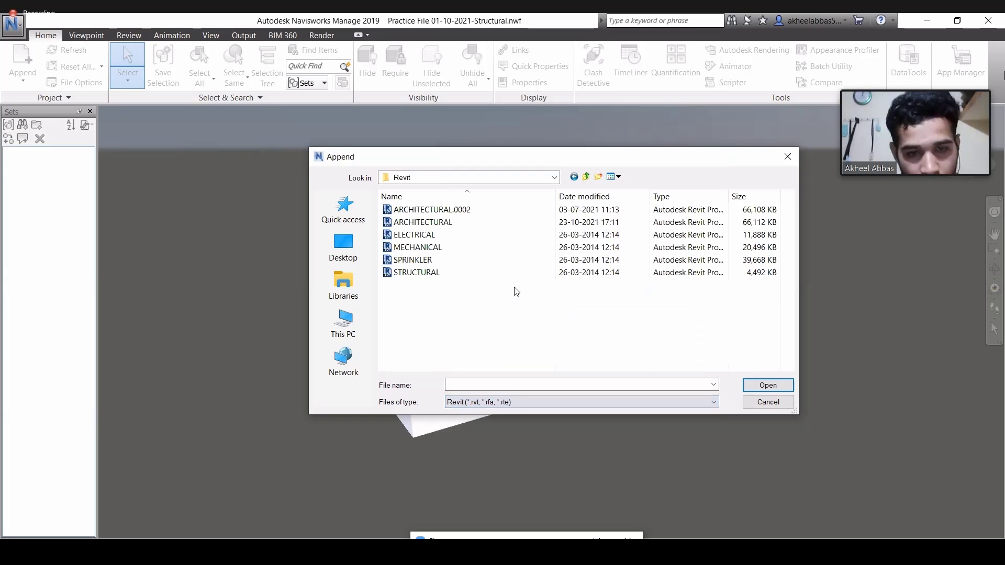
{"action": "left_click", "coordinate": [445, 223]}
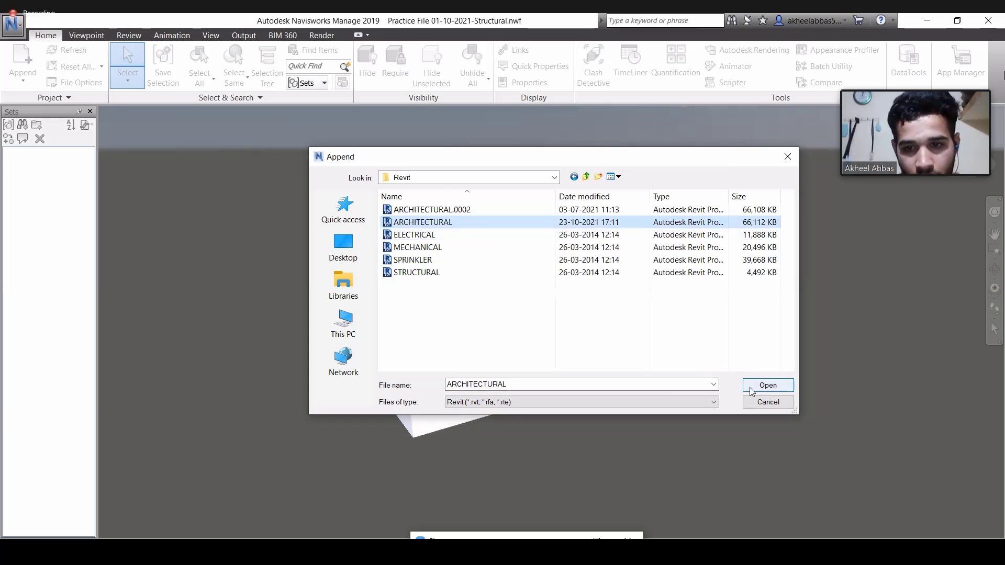
{"action": "left_click", "coordinate": [767, 385]}
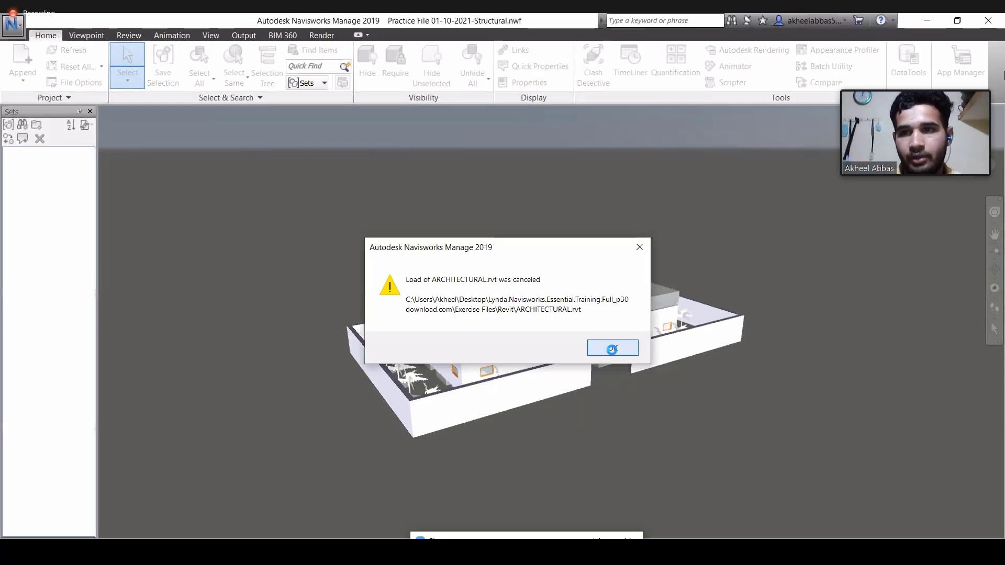
{"action": "left_click", "coordinate": [613, 348]}
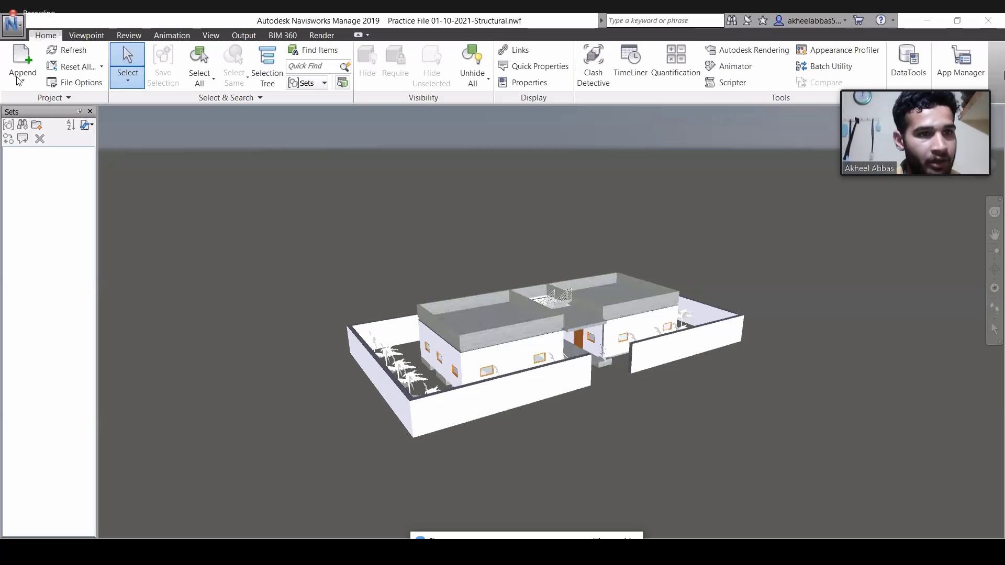
{"action": "left_click", "coordinate": [22, 58]}
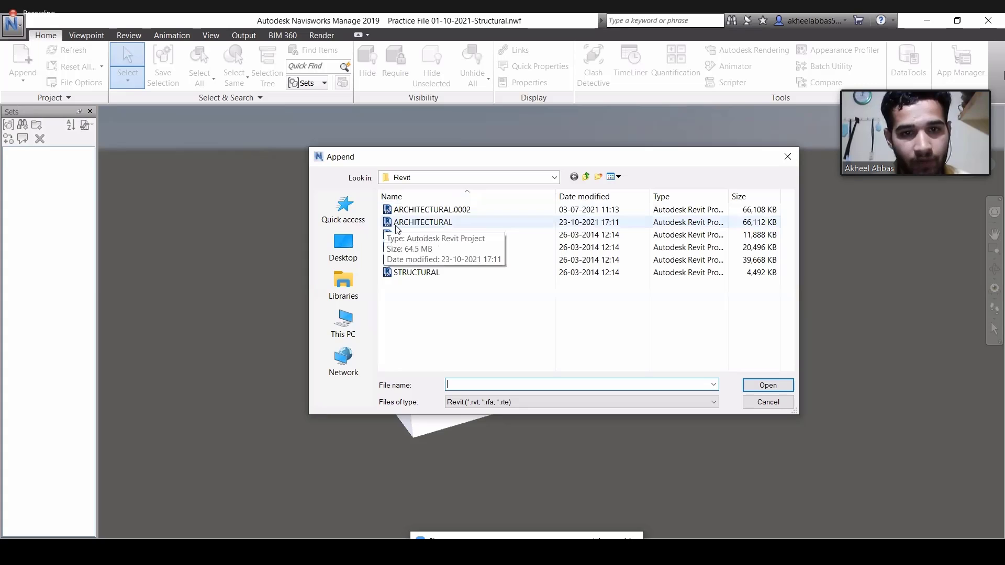
{"action": "left_click", "coordinate": [411, 236], "text": "ctrl"}
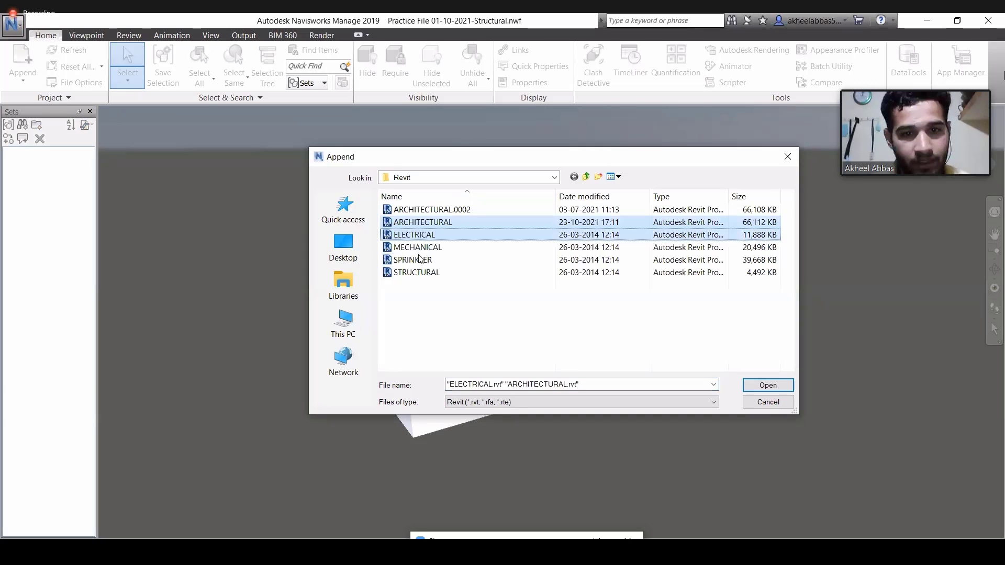
{"action": "left_click", "coordinate": [419, 272], "text": "shift"}
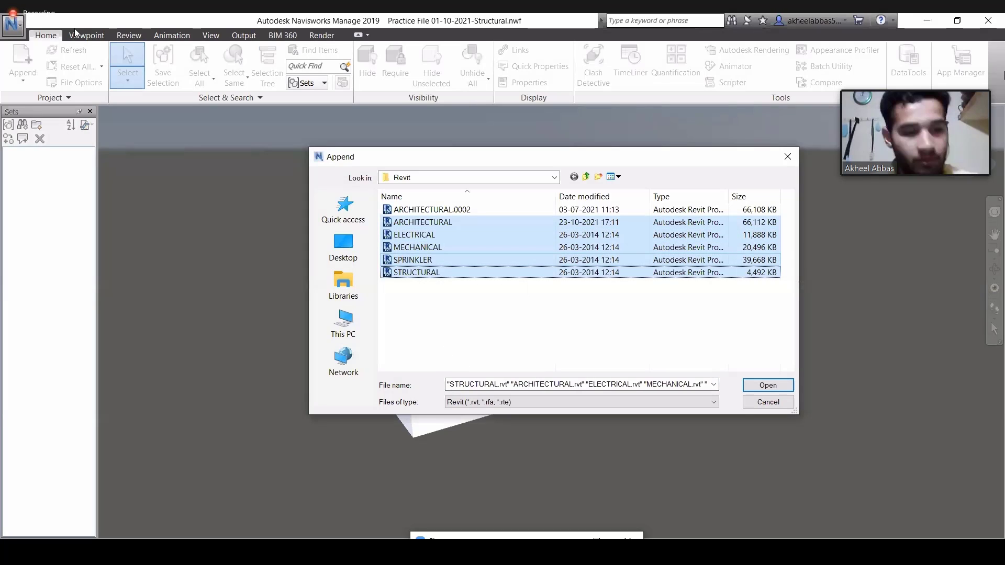
Step: Try to append the ARCHITECTURAL, ELECTRICAL, MECHANICAL, SPRINKLER and STRUCTURAL Revit files together
{"action": "left_click", "coordinate": [22, 52]}
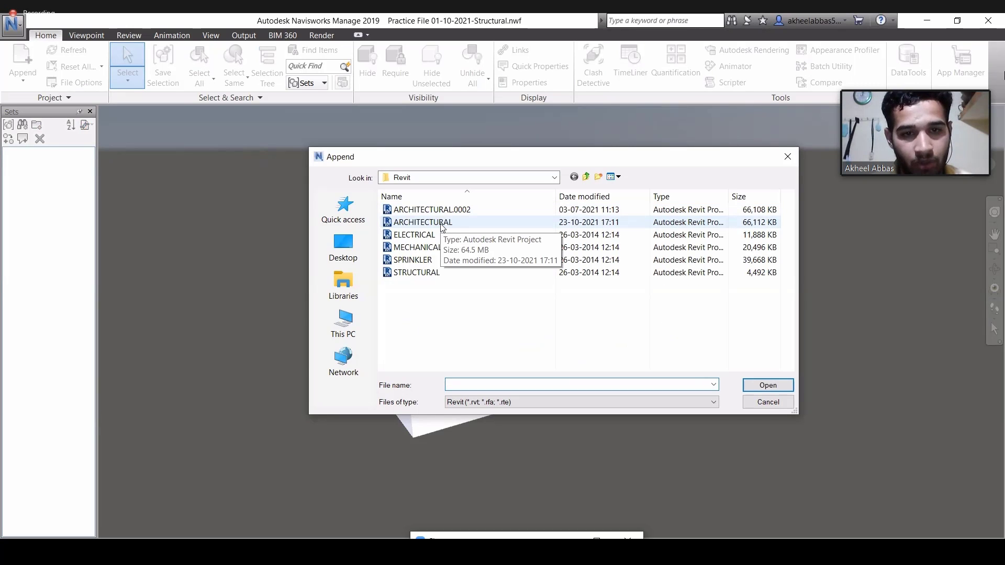
{"action": "left_click", "coordinate": [441, 224]}
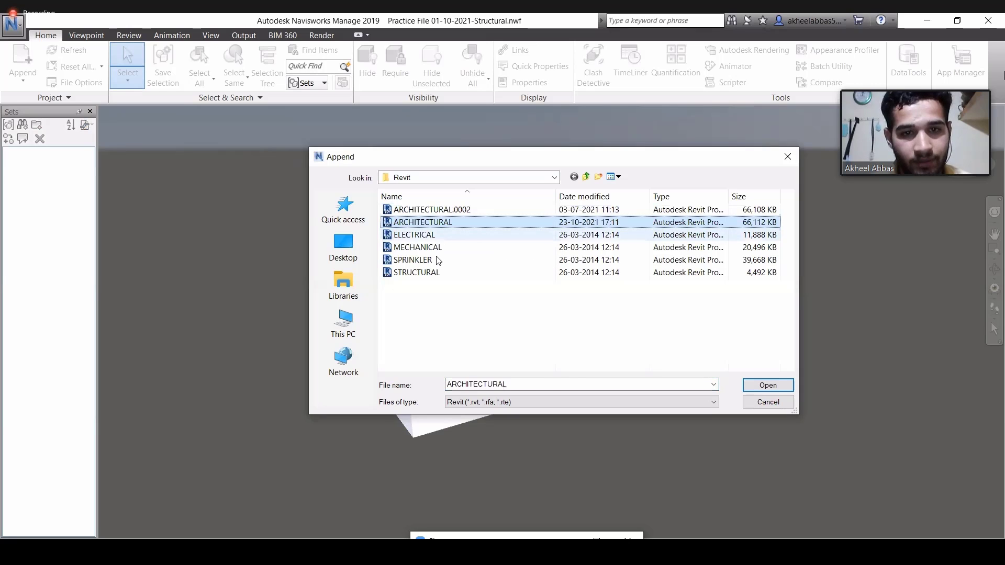
{"action": "key", "text": "shift+Down"}
{"action": "key", "text": "shift+Down"}
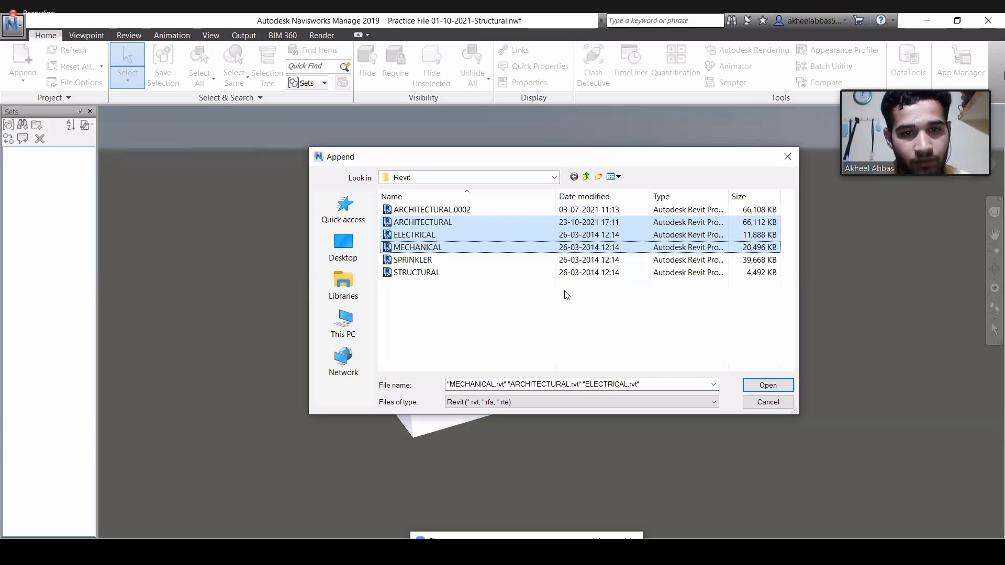
{"action": "key", "text": "shift+Down"}
{"action": "key", "text": "shift+Down"}
{"action": "left_click", "coordinate": [749, 384]}
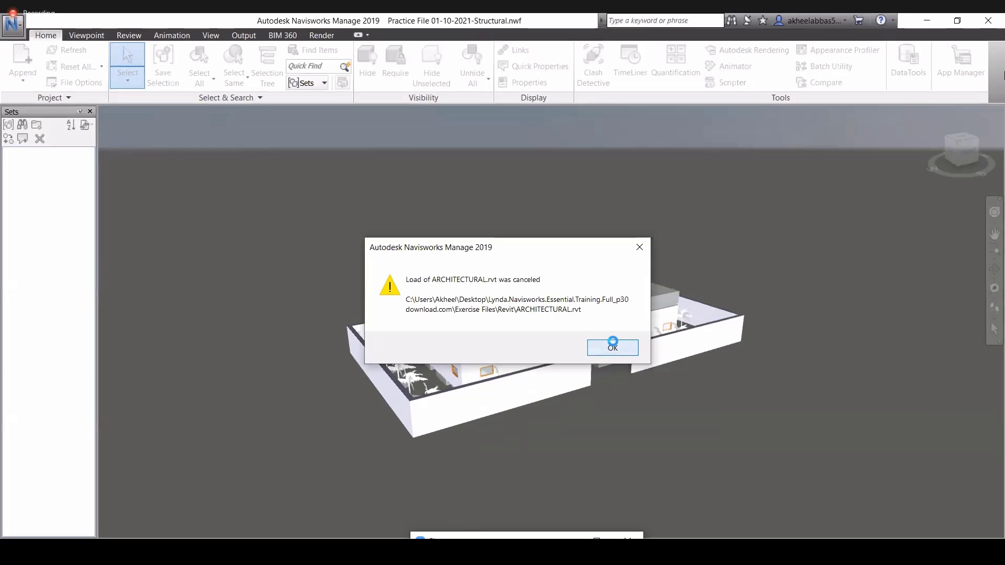
{"action": "left_click", "coordinate": [614, 347]}
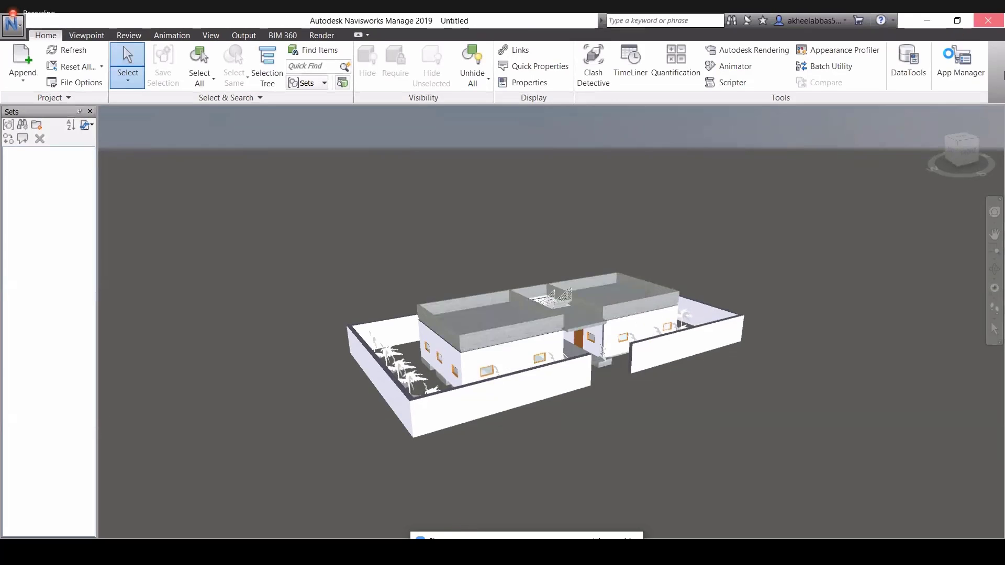
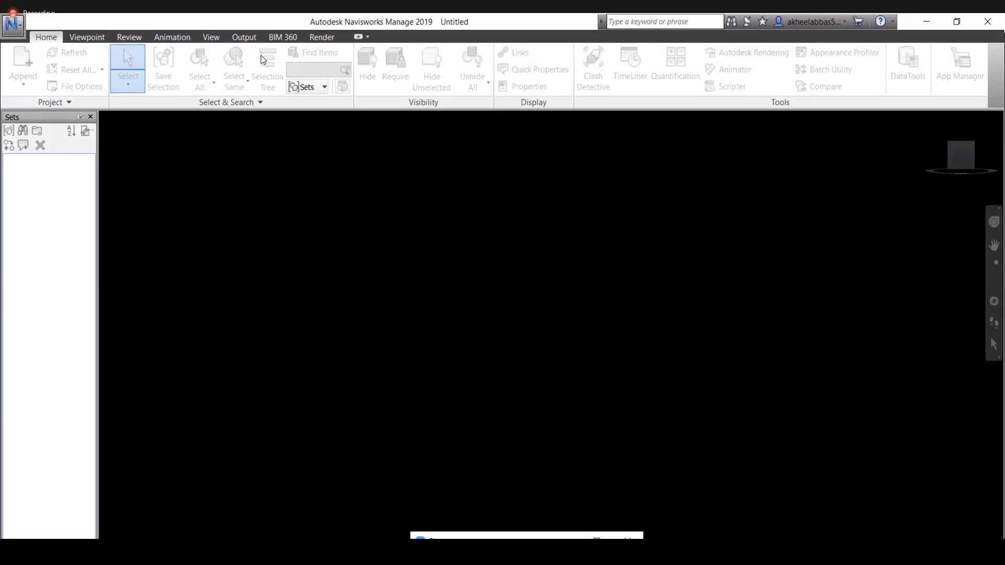
{"action": "left_click", "coordinate": [619, 348]}
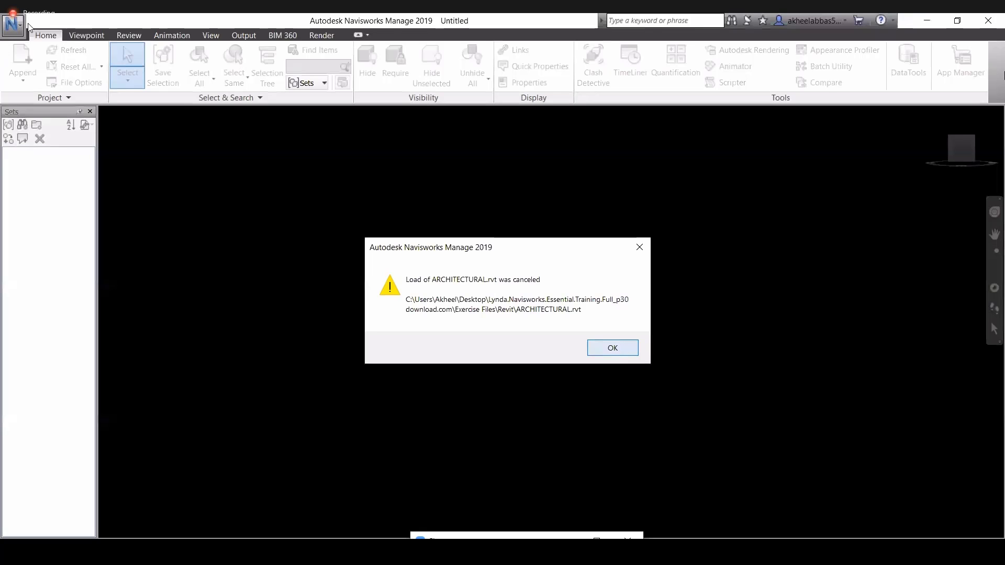
Step: Open the recent document NavisworksEssential.nwd and examine the building's exterior from the front and from above
{"action": "left_click", "coordinate": [12, 23]}
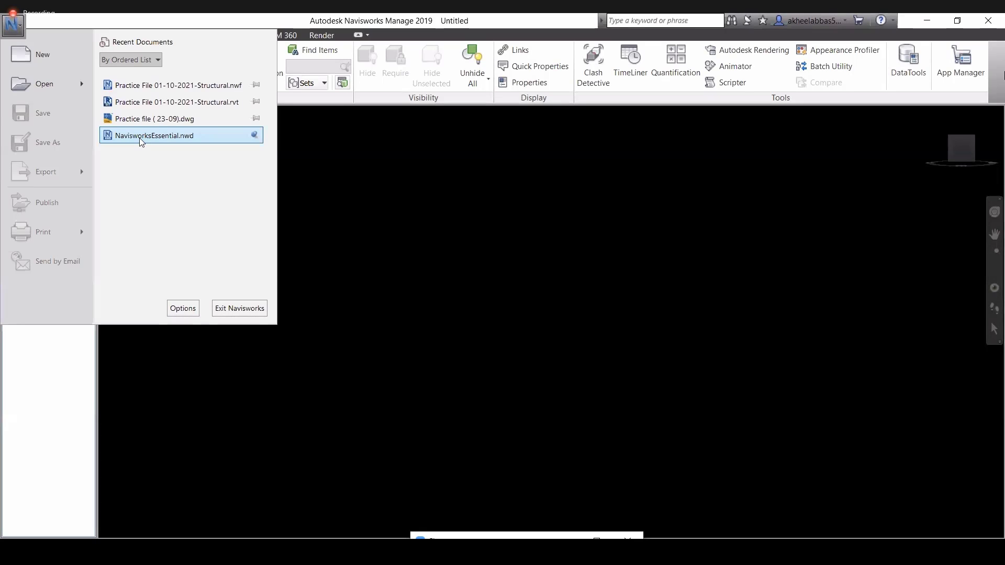
{"action": "left_click", "coordinate": [140, 137]}
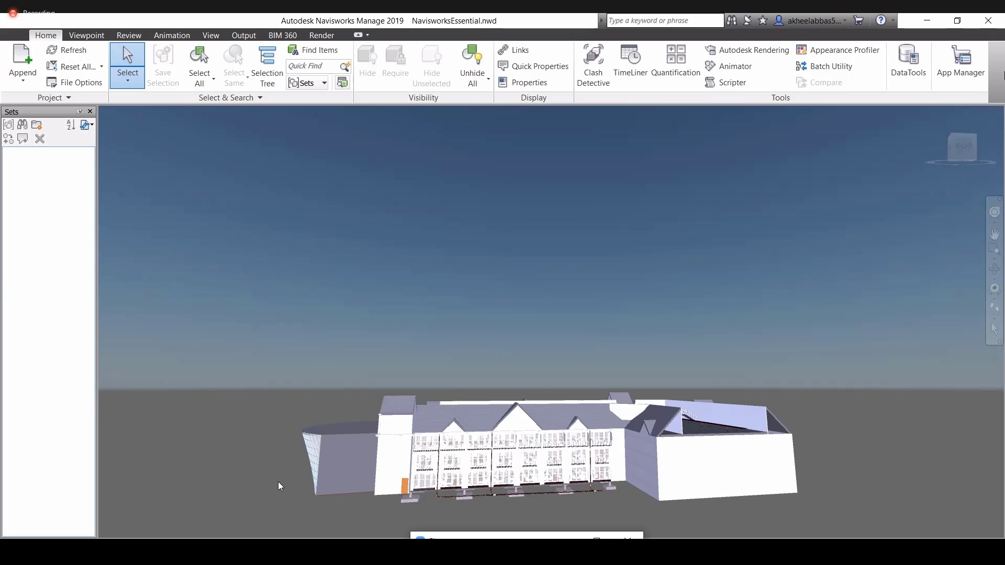
{"action": "middle_click_drag", "start_coordinate": [279, 484], "coordinate": [401, 413], "text": "shift"}
{"action": "scroll", "coordinate": [400, 403], "scroll_direction": "down", "scroll_amount": 3}
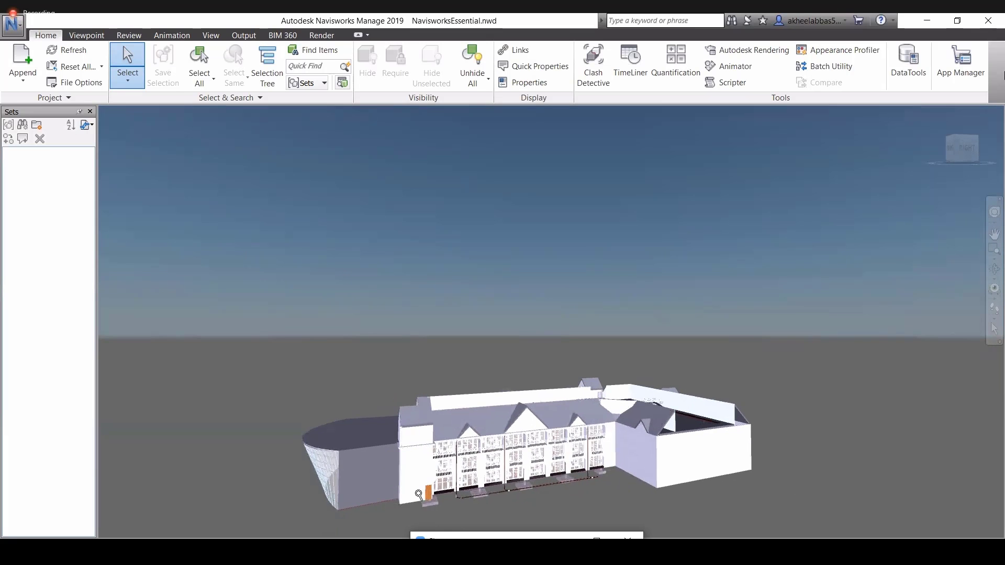
{"action": "scroll", "coordinate": [418, 495], "scroll_direction": "up", "scroll_amount": 1}
{"action": "mouse_move", "coordinate": [418, 495]}
{"action": "middle_mouse_down"}
{"action": "mouse_move", "coordinate": [432, 411]}
{"action": "mouse_move", "coordinate": [447, 472]}
{"action": "mouse_move", "coordinate": [479, 458]}
{"action": "mouse_move", "coordinate": [413, 440]}
{"action": "mouse_move", "coordinate": [426, 437]}
{"action": "mouse_move", "coordinate": [406, 426]}
{"action": "mouse_move", "coordinate": [419, 434]}
{"action": "middle_mouse_up"}
{"action": "scroll", "coordinate": [433, 418], "scroll_direction": "up", "scroll_amount": 1}
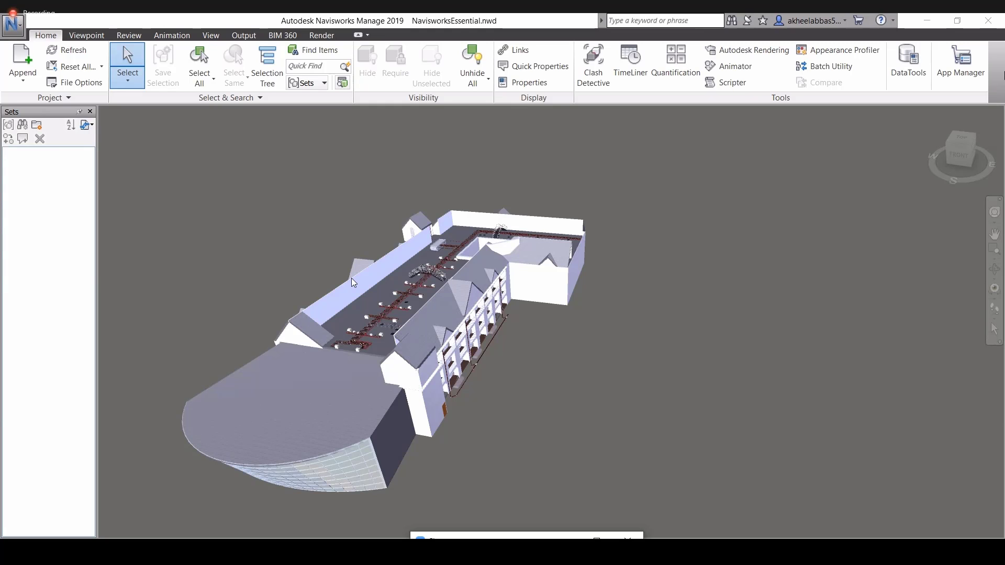
{"action": "middle_click_drag", "start_coordinate": [341, 353], "coordinate": [369, 312]}
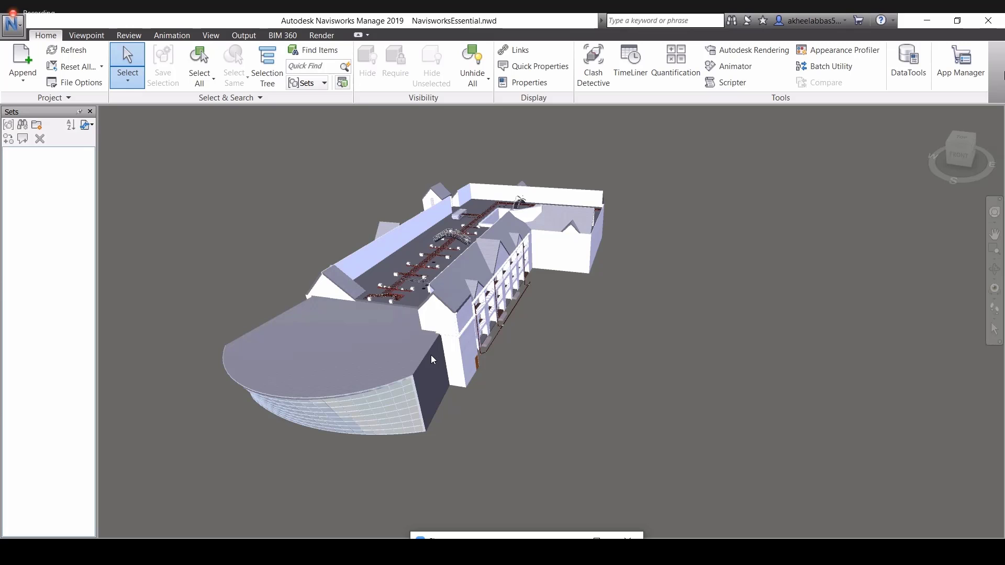
Step: Examine the building's long windowed facade from the side, close to ground level
{"action": "scroll", "coordinate": [498, 313], "scroll_direction": "up", "scroll_amount": 2}
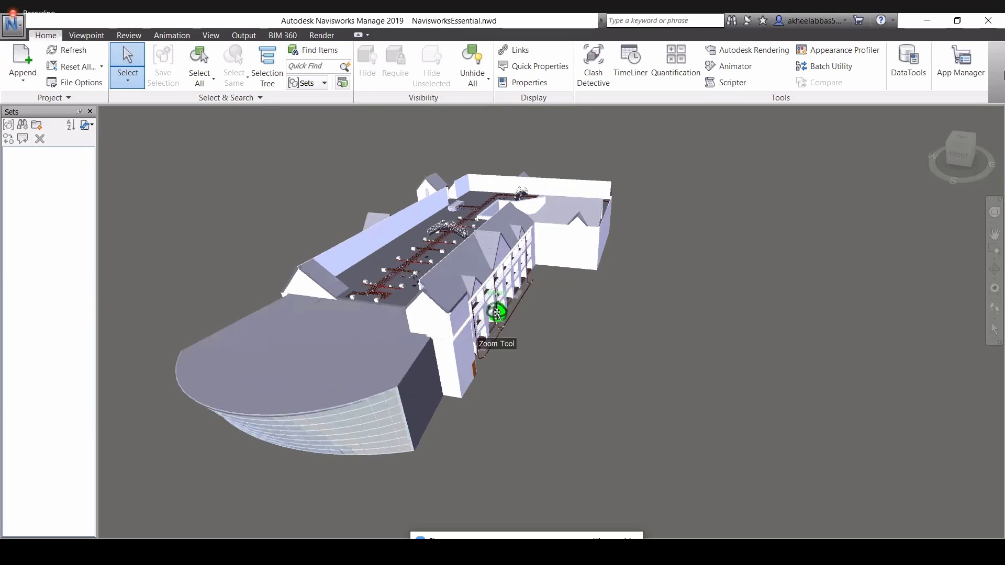
{"action": "middle_click_drag", "start_coordinate": [497, 312], "coordinate": [342, 282], "text": "shift"}
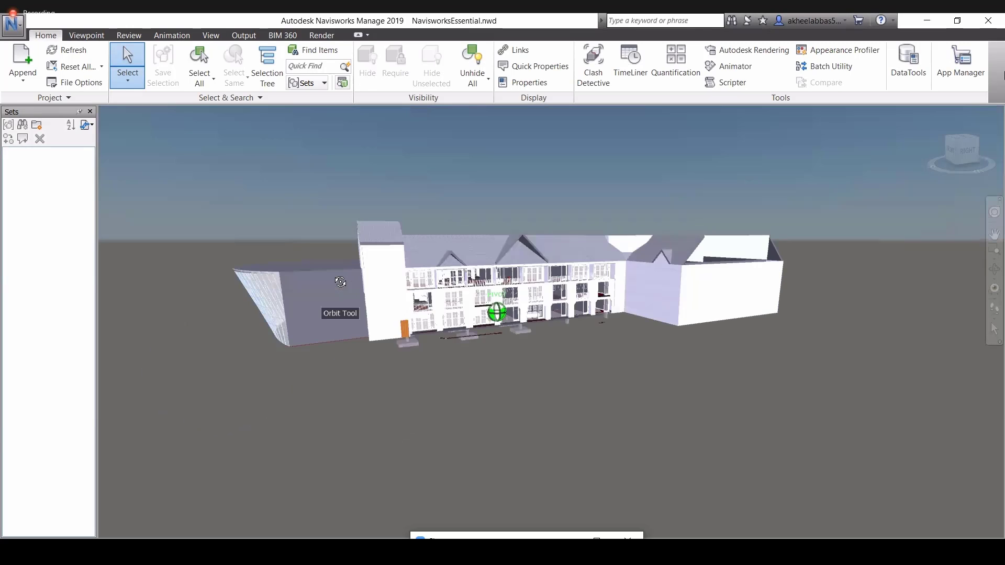
{"action": "scroll", "coordinate": [442, 285], "scroll_direction": "up", "scroll_amount": 2}
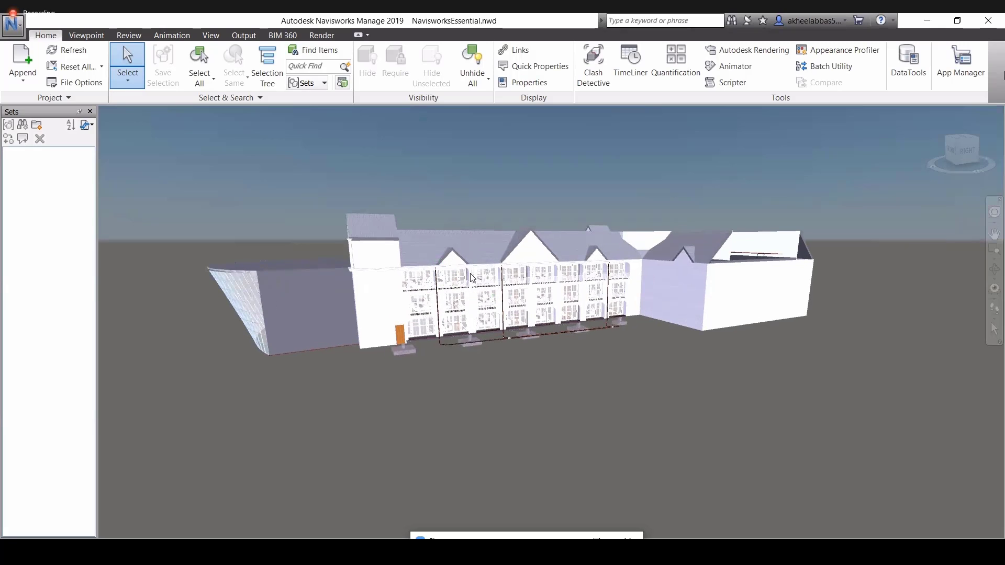
{"action": "scroll", "coordinate": [472, 278], "scroll_direction": "up", "scroll_amount": 1}
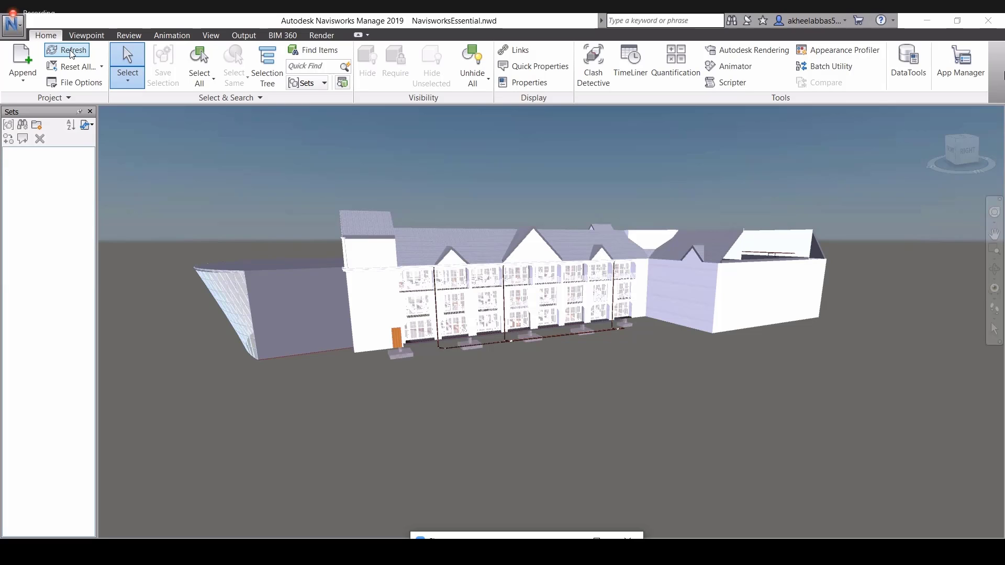
Step: Review the Reset All choices and the culling, orientation and speed file options, restoring the default frame rate
{"action": "left_click", "coordinate": [71, 70]}
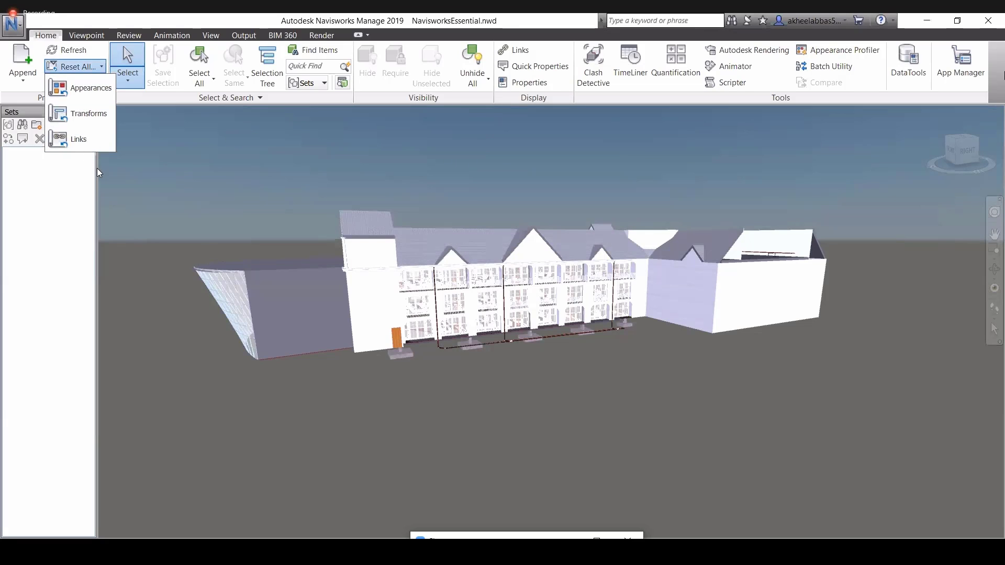
{"action": "left_click", "coordinate": [94, 152]}
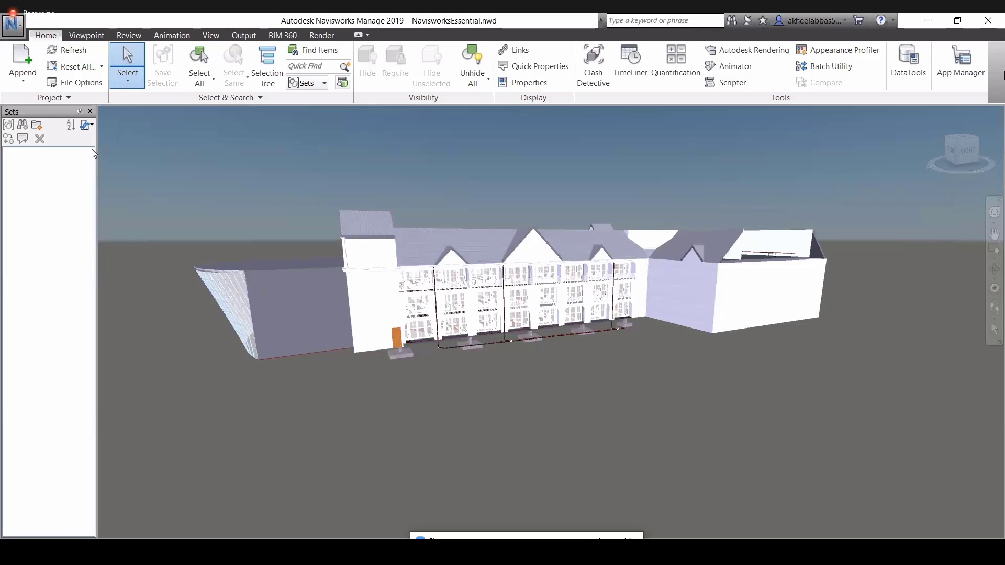
{"action": "left_click", "coordinate": [79, 84]}
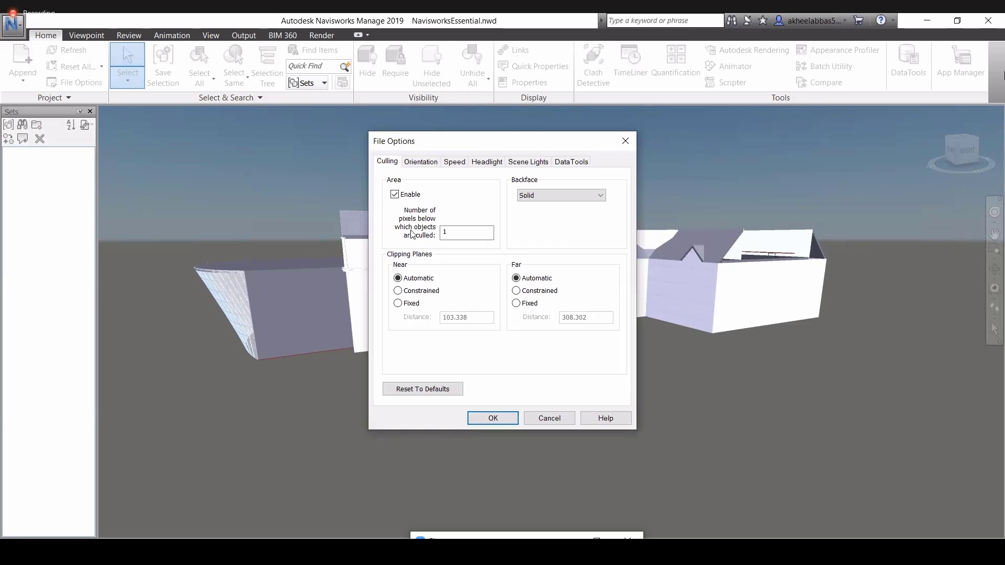
{"action": "left_click", "coordinate": [416, 163]}
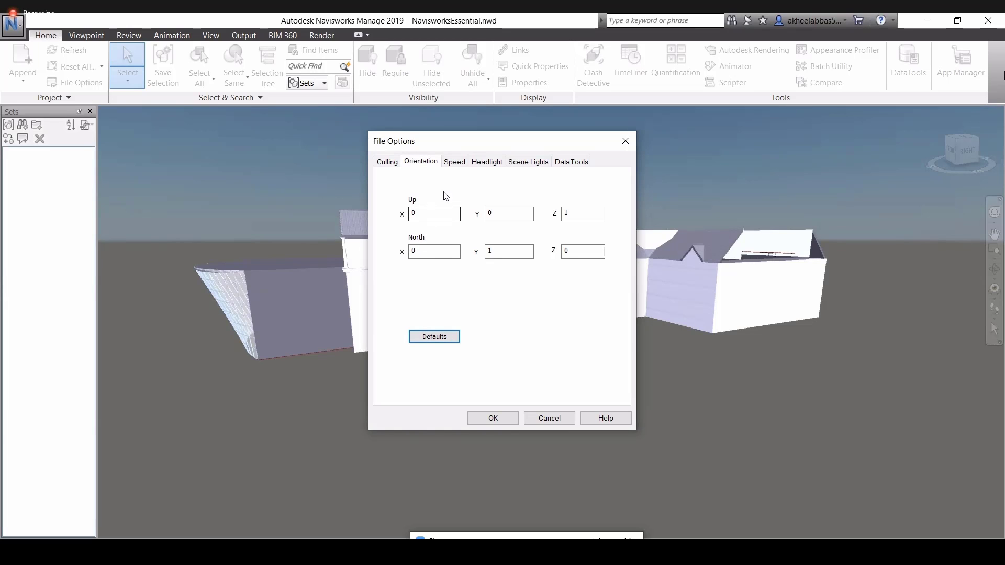
{"action": "left_click", "coordinate": [454, 161]}
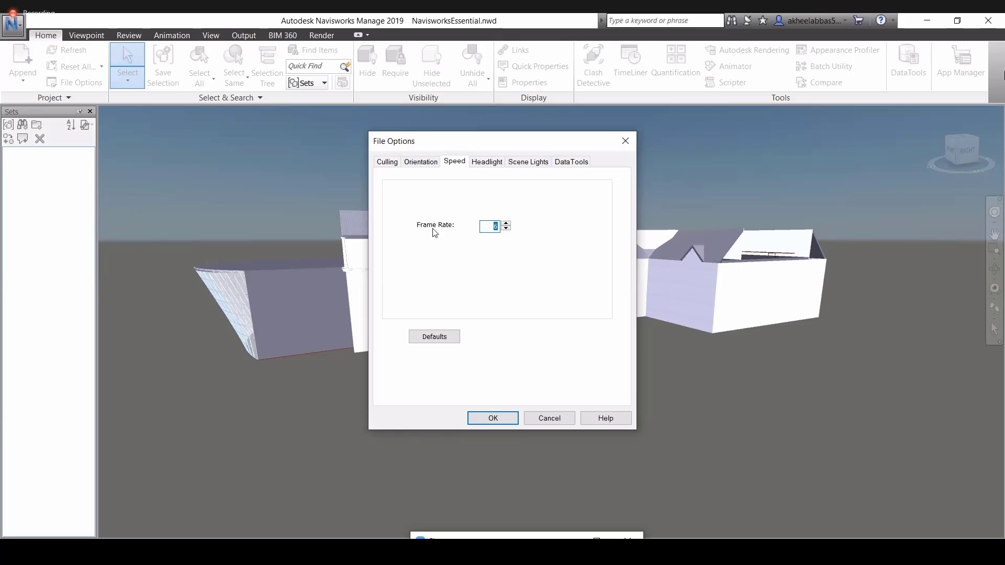
{"action": "type", "text": "8"}
{"action": "left_click", "coordinate": [427, 336]}
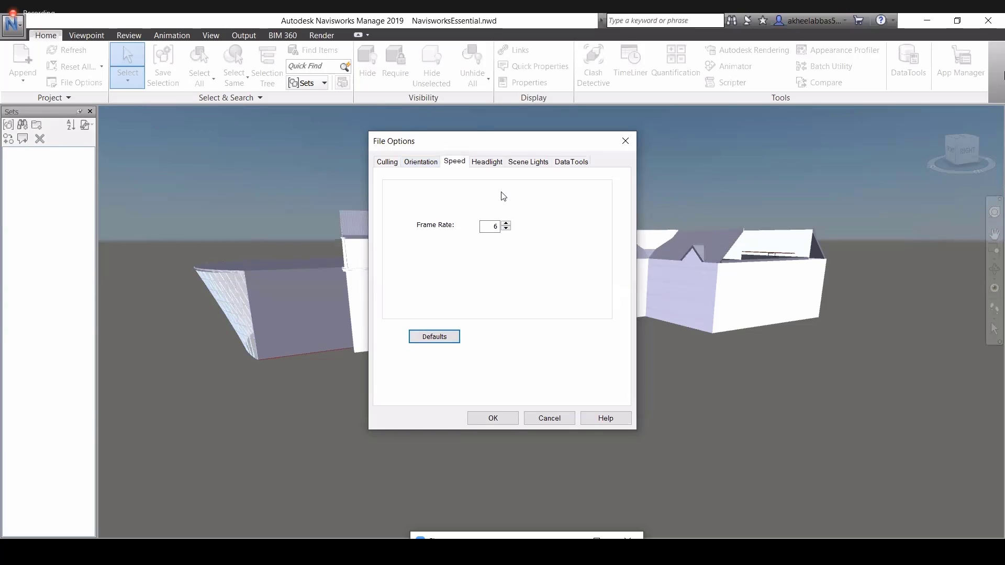
Step: Review the headlight, scene light and DataTools link options, including the New Link form, and close the file options without saving
{"action": "left_click", "coordinate": [487, 162]}
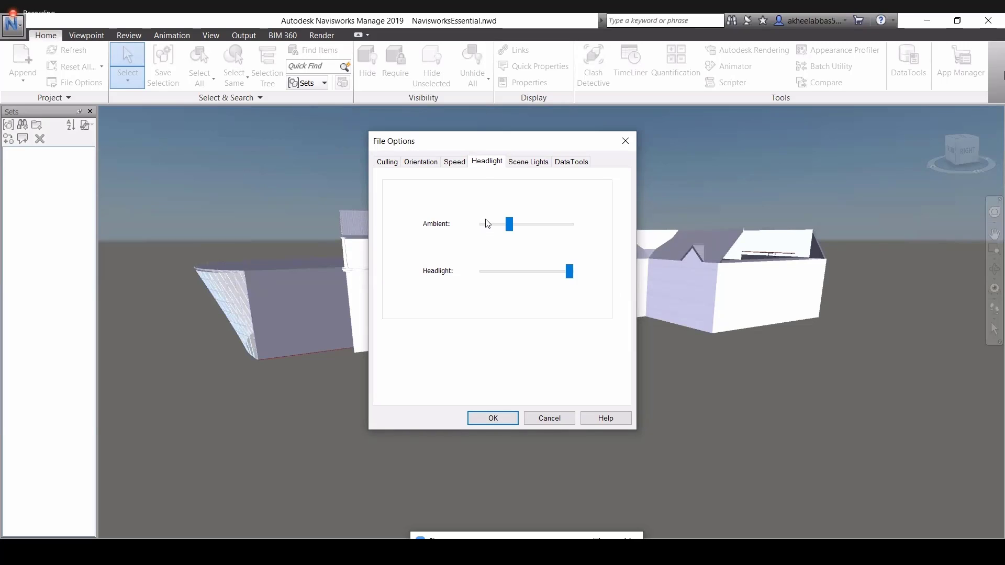
{"action": "left_click", "coordinate": [527, 162]}
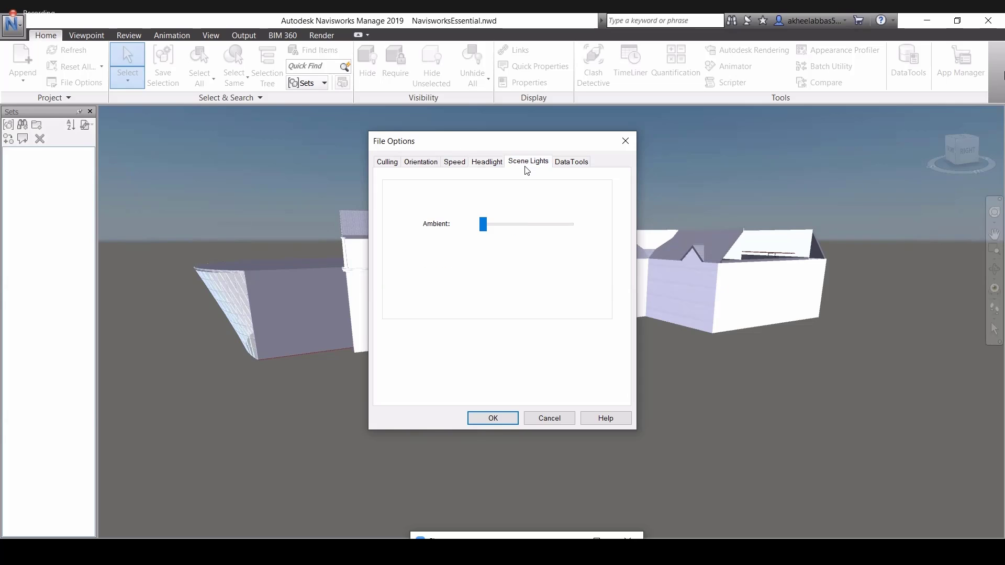
{"action": "left_click", "coordinate": [569, 163]}
{"action": "left_click", "coordinate": [569, 204]}
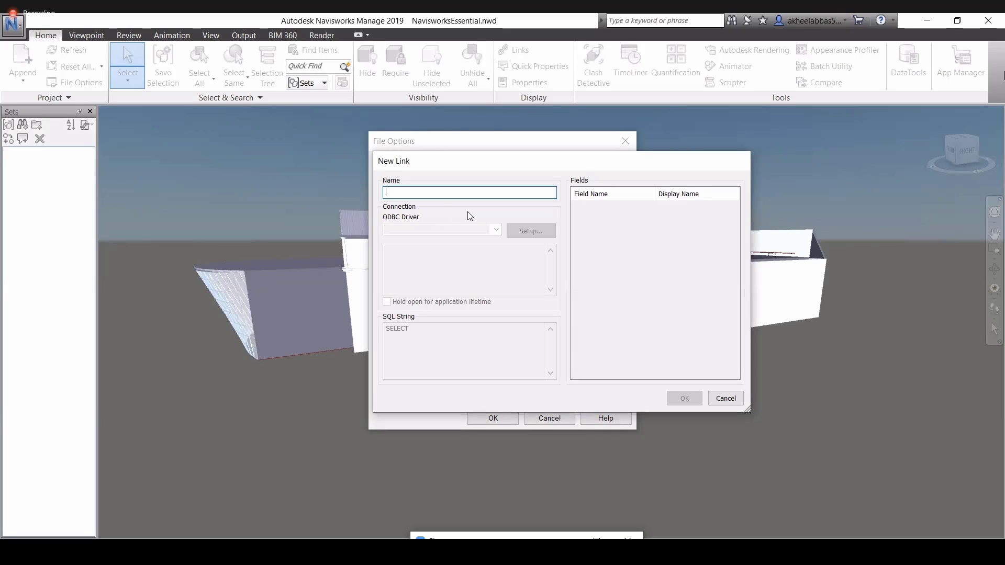
{"action": "left_click", "coordinate": [725, 399]}
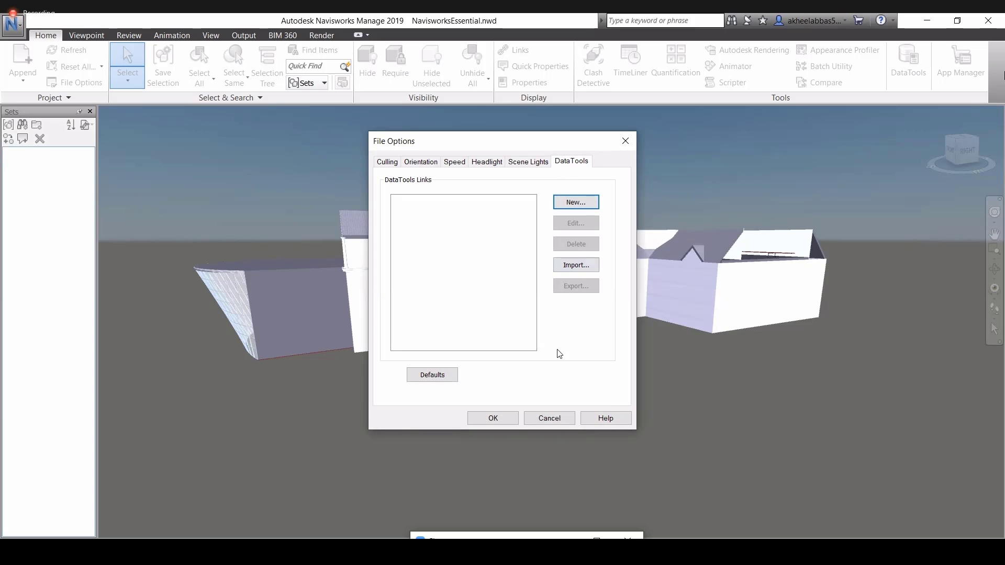
{"action": "left_click", "coordinate": [549, 416]}
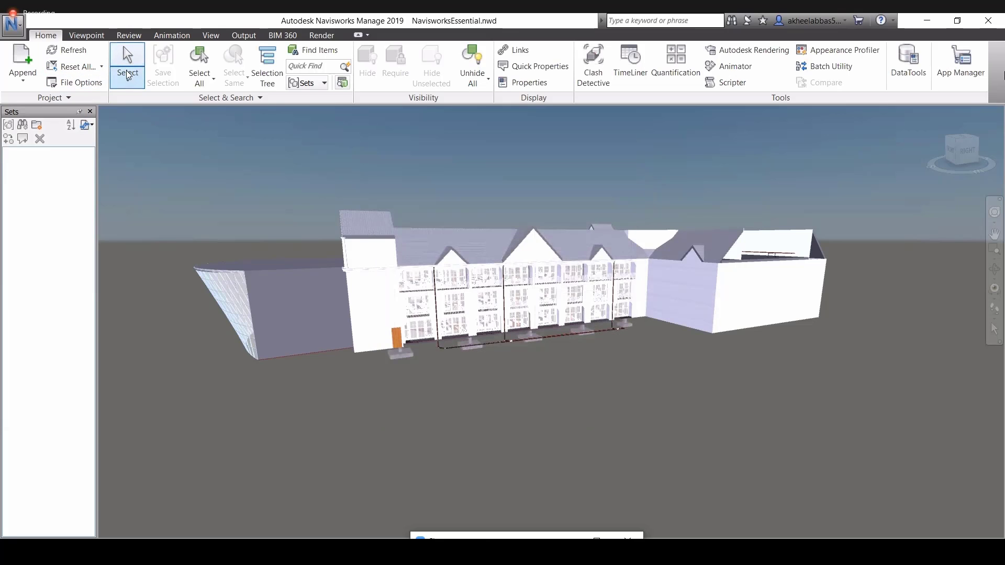
Step: Select the small tower's roof with the Select tool
{"action": "scroll", "coordinate": [360, 268], "scroll_direction": "up", "scroll_amount": 1}
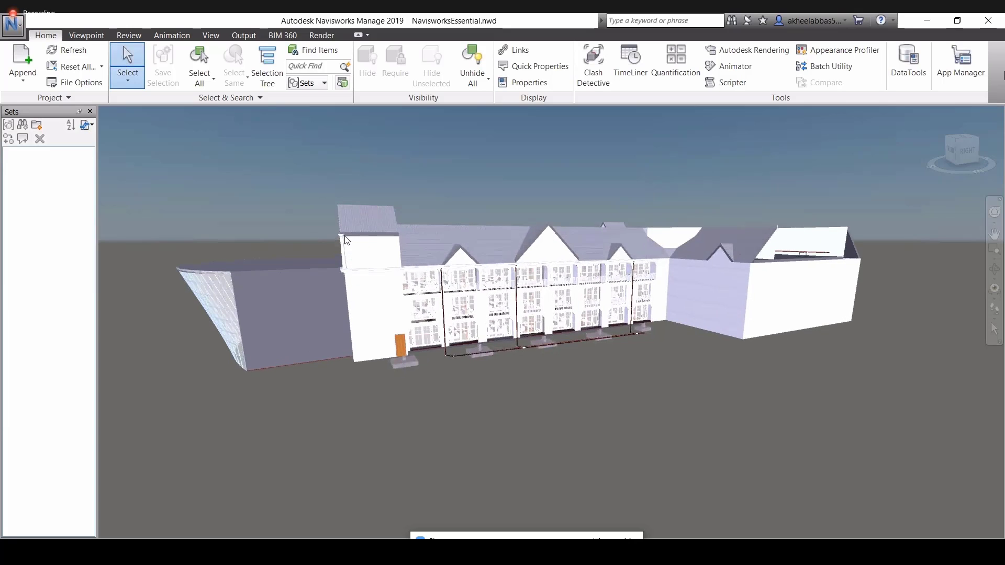
{"action": "left_click", "coordinate": [128, 79]}
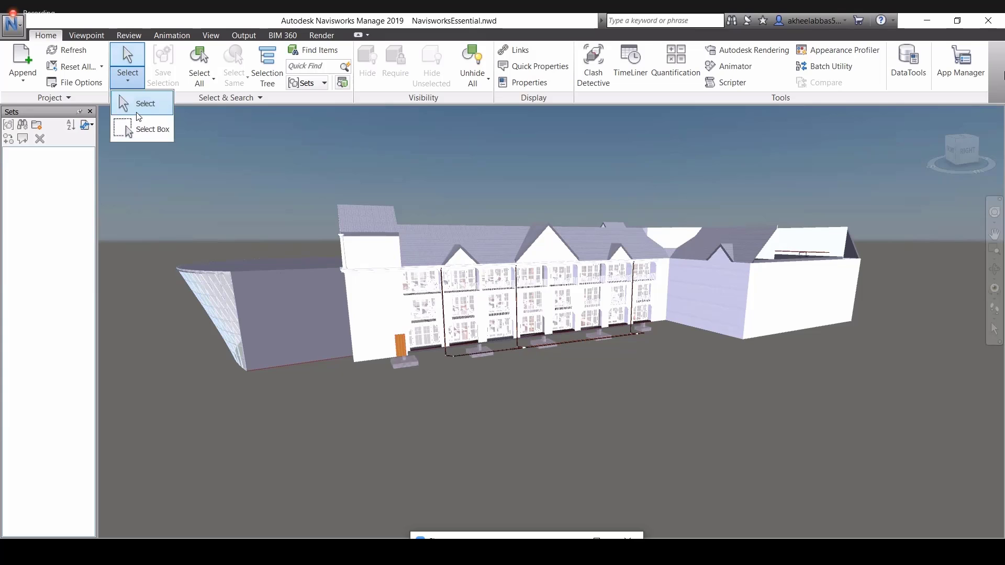
{"action": "left_click", "coordinate": [139, 116]}
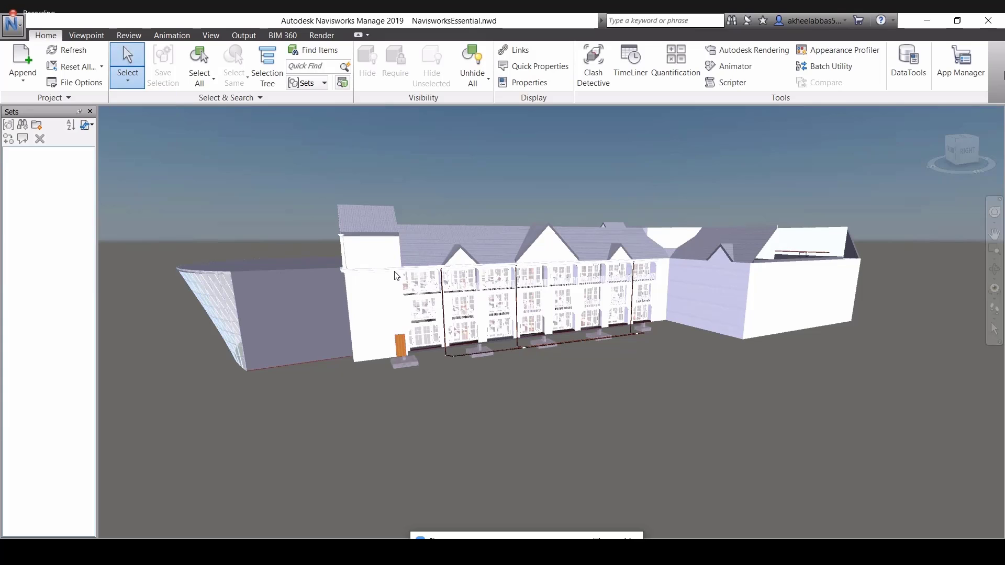
{"action": "left_click", "coordinate": [363, 224]}
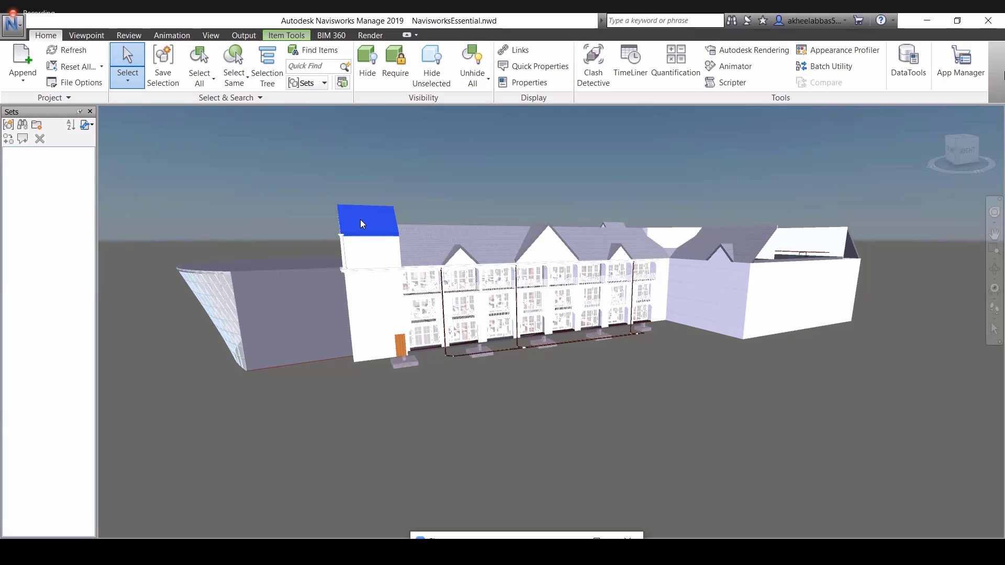
Step: Clear the selection, select the tower roof with a selection box around it, and deselect it again
{"action": "left_click", "coordinate": [127, 80]}
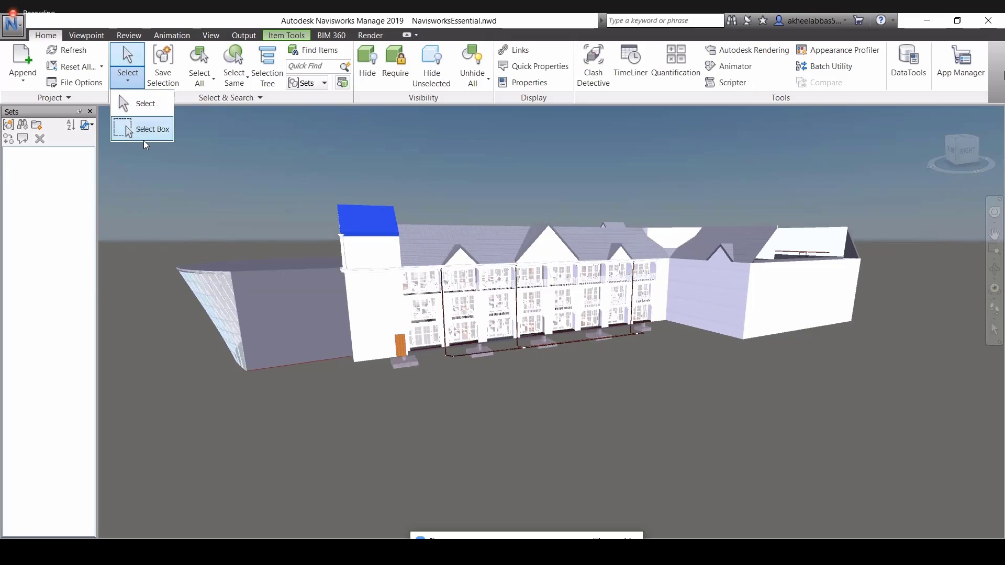
{"action": "left_click", "coordinate": [137, 128]}
{"action": "left_click", "coordinate": [128, 82]}
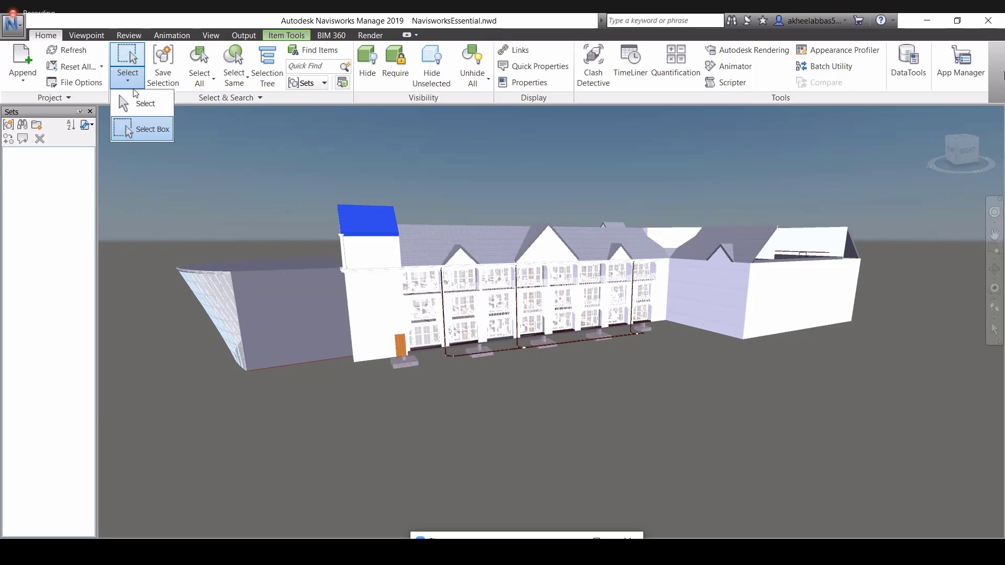
{"action": "left_click", "coordinate": [312, 197]}
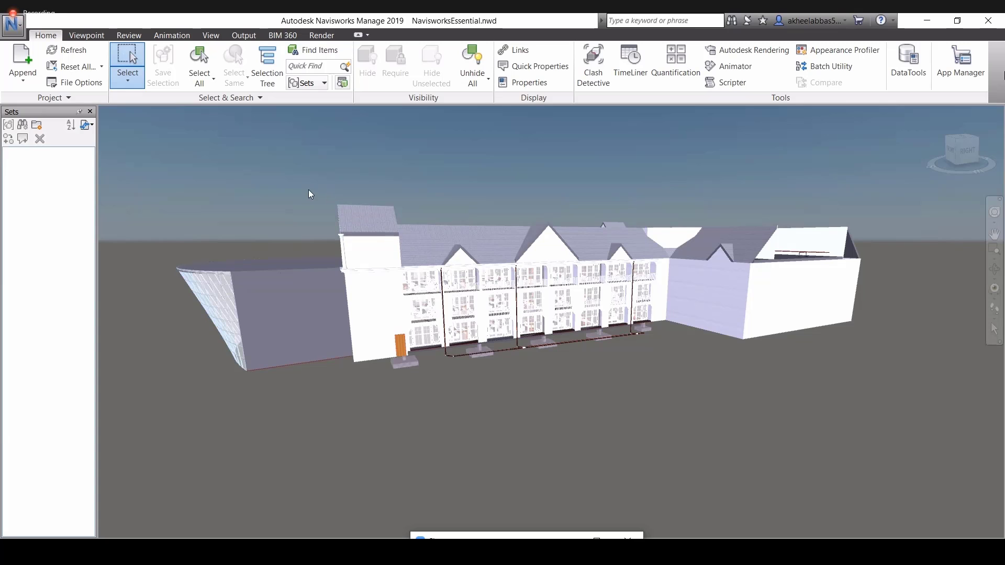
{"action": "left_click", "coordinate": [126, 83]}
{"action": "left_click", "coordinate": [138, 103]}
{"action": "left_click_drag", "start_coordinate": [307, 156], "coordinate": [419, 247]}
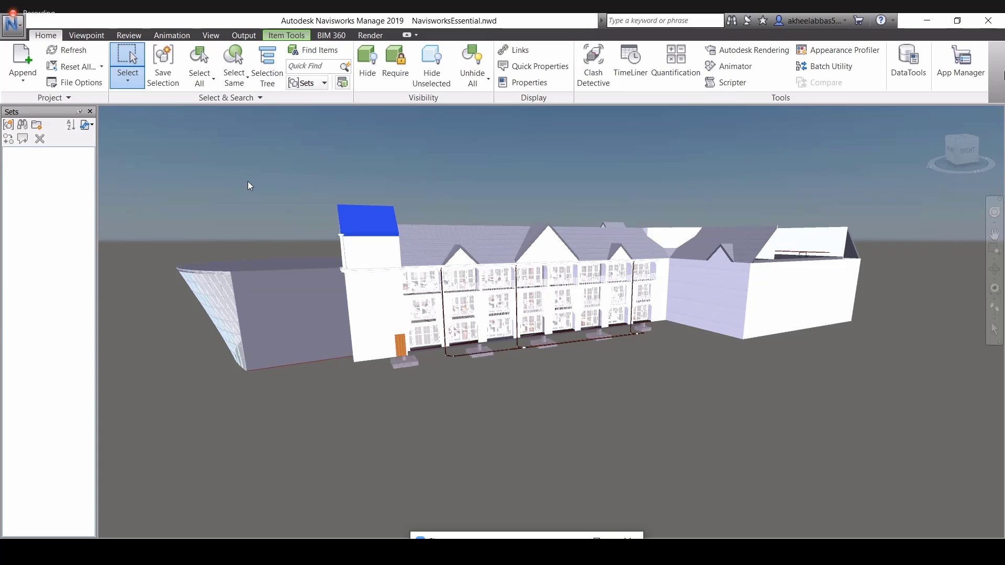
{"action": "left_click", "coordinate": [224, 188]}
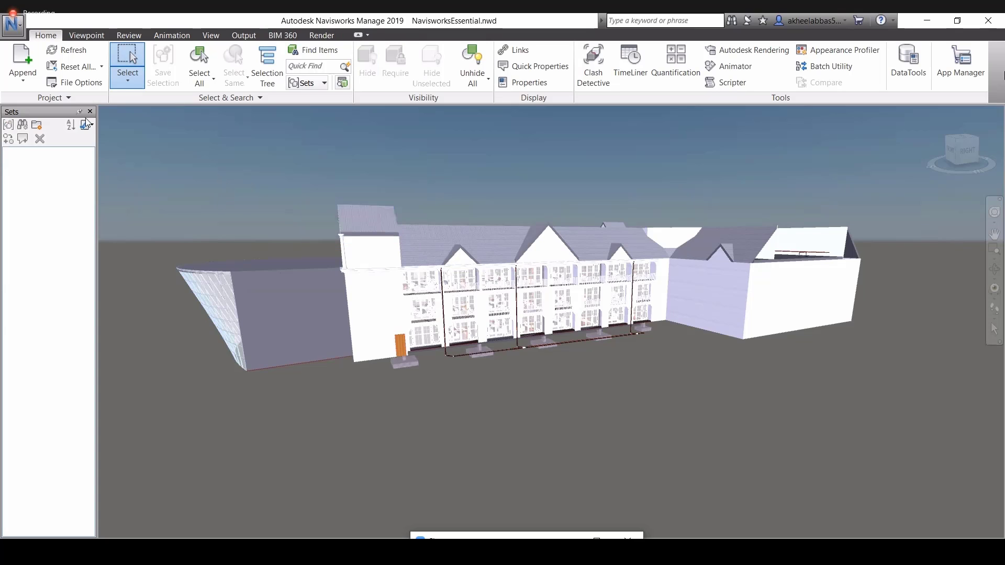
Step: Select the whole building with Select Box, inspect the highlighted model from other angles, and clear the selection
{"action": "left_click", "coordinate": [127, 79]}
{"action": "left_click", "coordinate": [134, 129]}
{"action": "left_click_drag", "start_coordinate": [125, 126], "coordinate": [886, 403]}
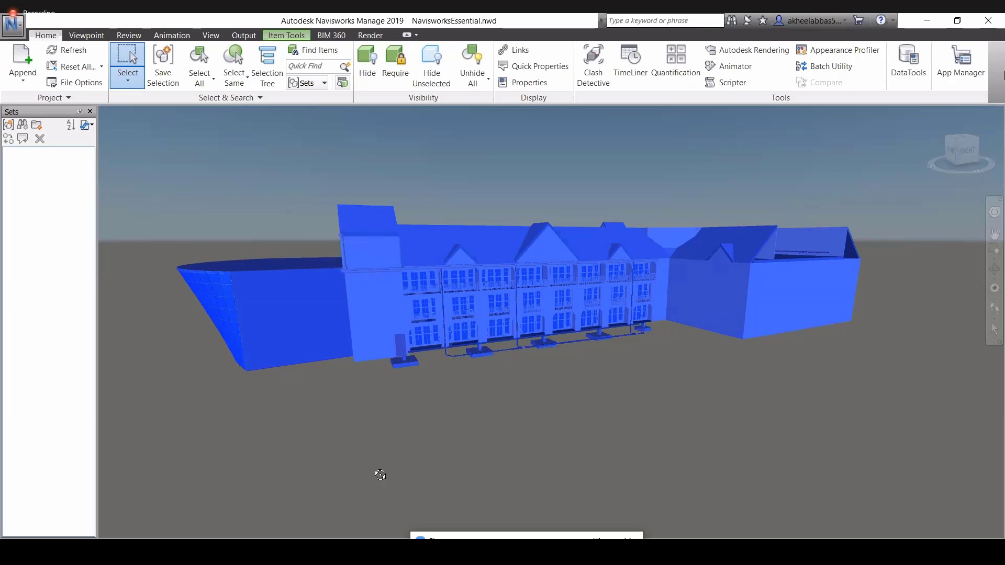
{"action": "mouse_move", "coordinate": [380, 473]}
{"action": "middle_mouse_down", "text": "shift"}
{"action": "mouse_move", "coordinate": [377, 465]}
{"action": "mouse_move", "coordinate": [497, 462]}
{"action": "mouse_move", "coordinate": [474, 476]}
{"action": "mouse_move", "coordinate": [329, 459]}
{"action": "middle_mouse_up", "text": "shift"}
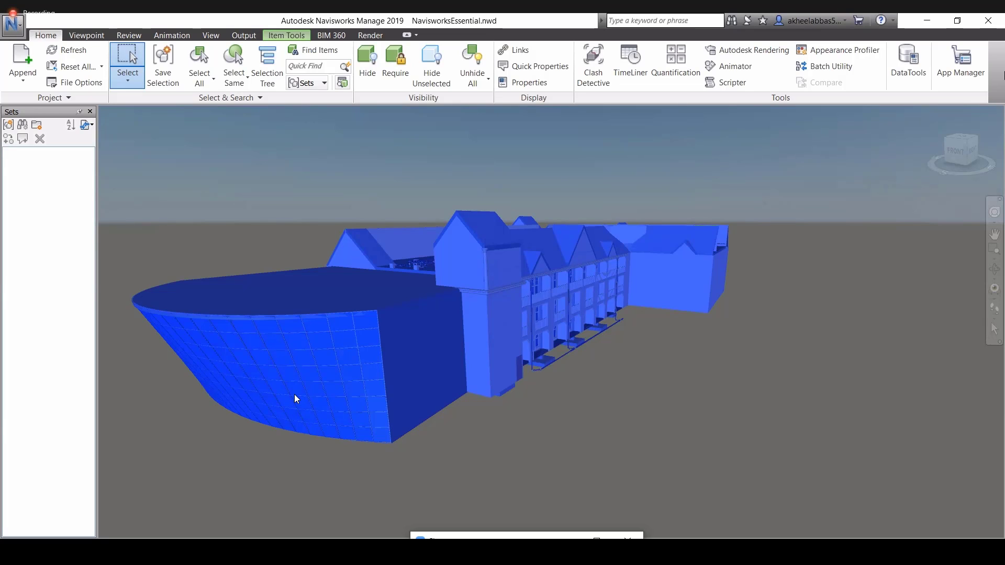
{"action": "mouse_move", "coordinate": [294, 394]}
{"action": "middle_mouse_down", "text": "shift"}
{"action": "mouse_move", "coordinate": [350, 403]}
{"action": "mouse_move", "coordinate": [531, 355]}
{"action": "mouse_move", "coordinate": [424, 397]}
{"action": "mouse_move", "coordinate": [320, 386]}
{"action": "mouse_move", "coordinate": [285, 366]}
{"action": "mouse_move", "coordinate": [168, 370]}
{"action": "mouse_move", "coordinate": [135, 359]}
{"action": "mouse_move", "coordinate": [240, 410]}
{"action": "mouse_move", "coordinate": [256, 407]}
{"action": "mouse_move", "coordinate": [251, 397]}
{"action": "middle_mouse_up", "text": "shift"}
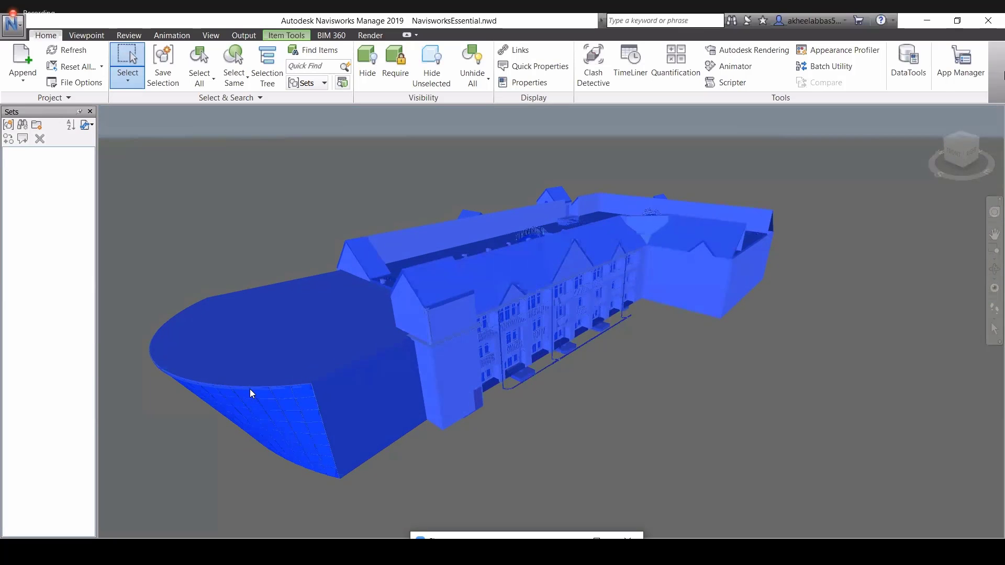
{"action": "key", "text": "Escape"}
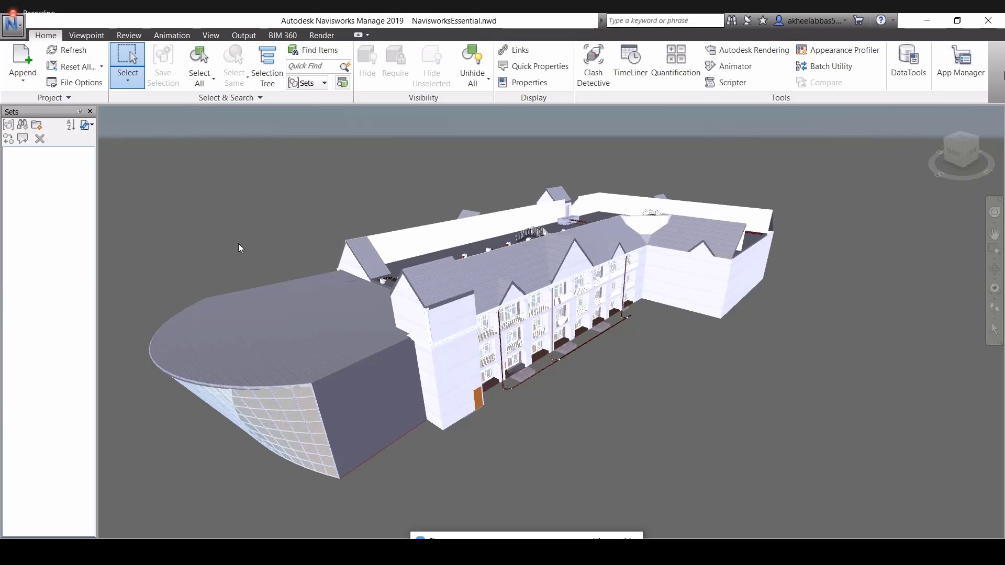
Step: Select one glass panel near the top of the curved curtain wall and save it as a selection set named Curtain Defect
{"action": "left_click", "coordinate": [128, 80]}
{"action": "left_click", "coordinate": [140, 104]}
{"action": "left_click", "coordinate": [281, 394]}
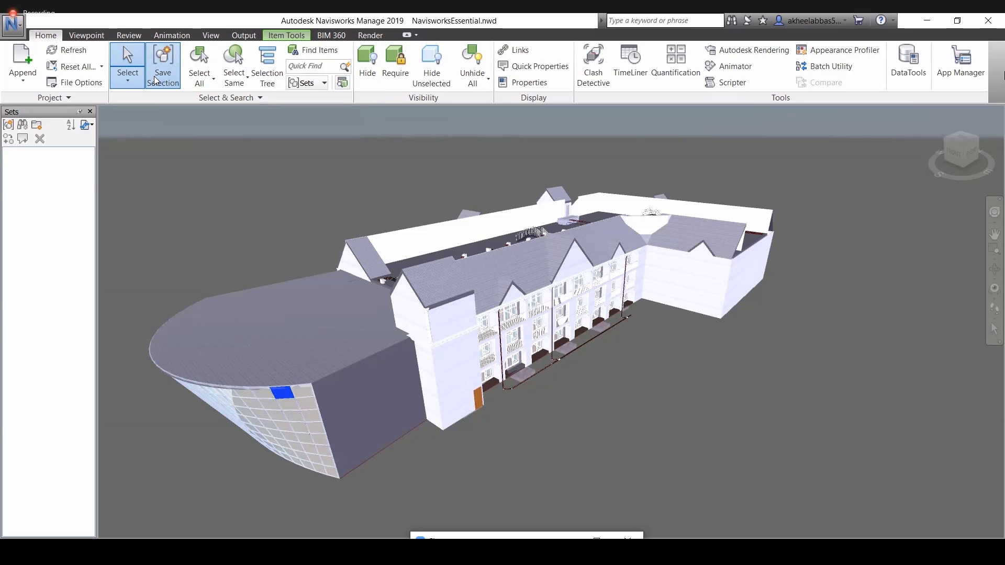
{"action": "left_click", "coordinate": [155, 80]}
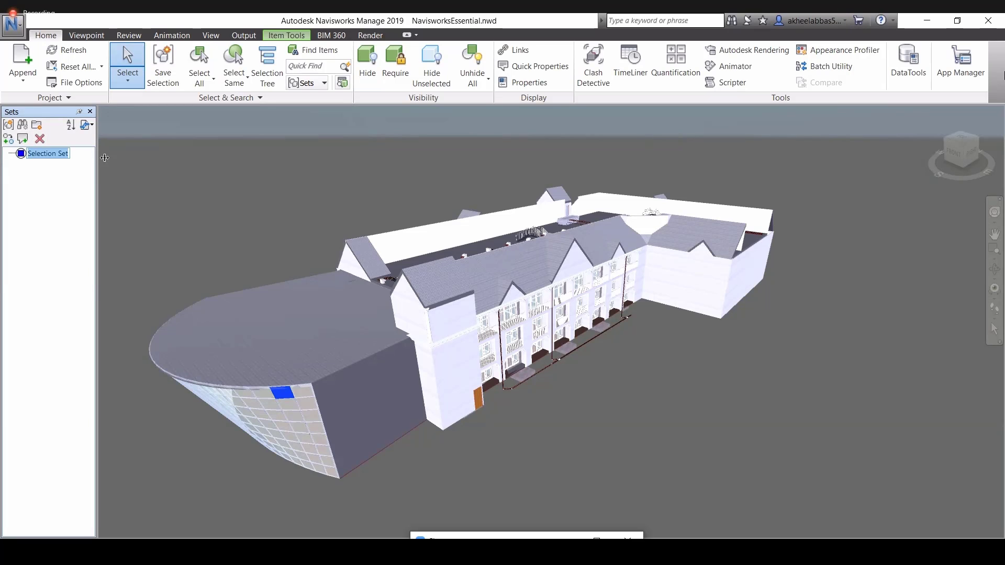
{"action": "left_click_drag", "start_coordinate": [104, 157], "coordinate": [243, 165]}
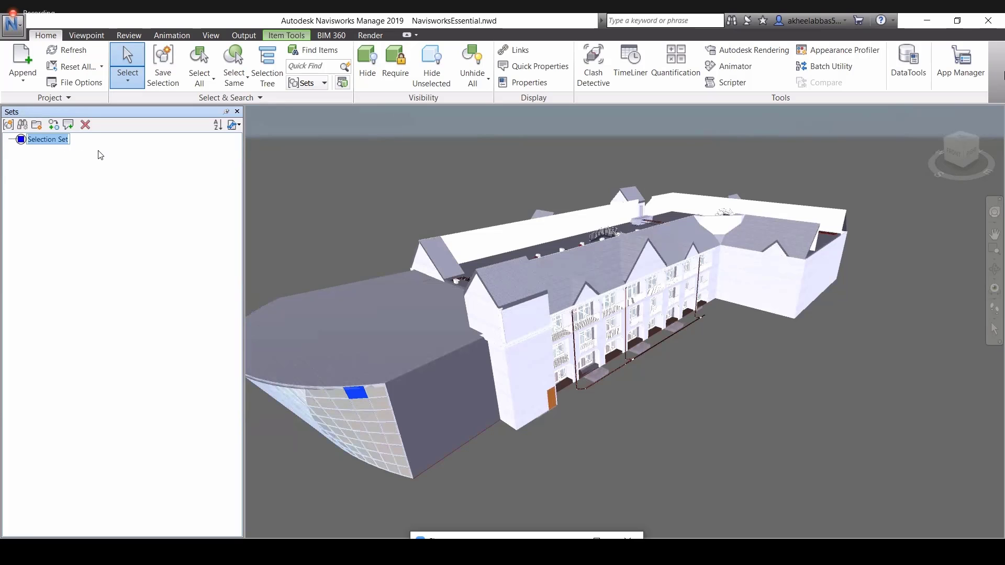
{"action": "type", "text": "Curtain Defect"}
{"action": "key", "text": "Return"}
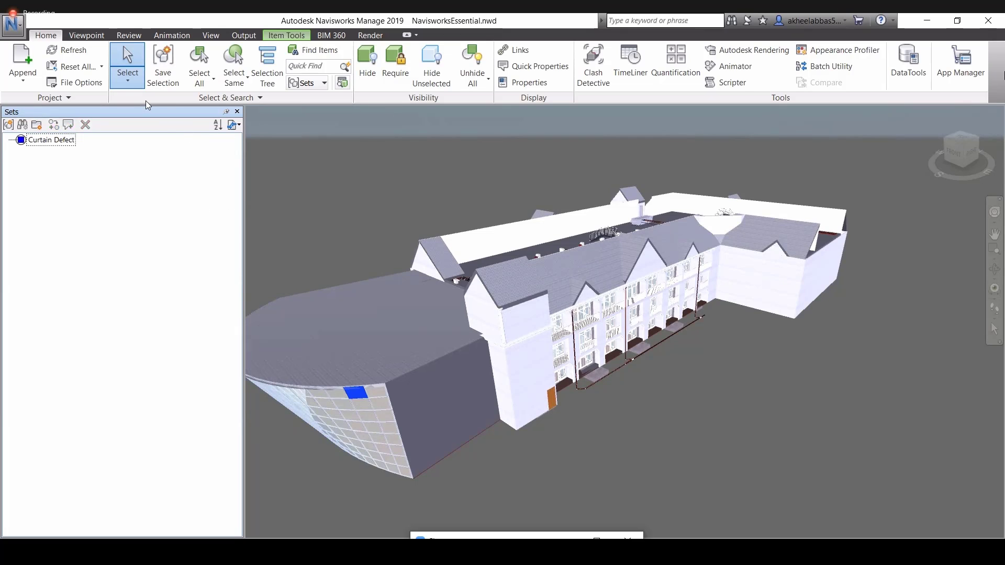
Step: Hide the glass panel saved in the Curtain Defect set and make it visible again
{"action": "left_click", "coordinate": [201, 84]}
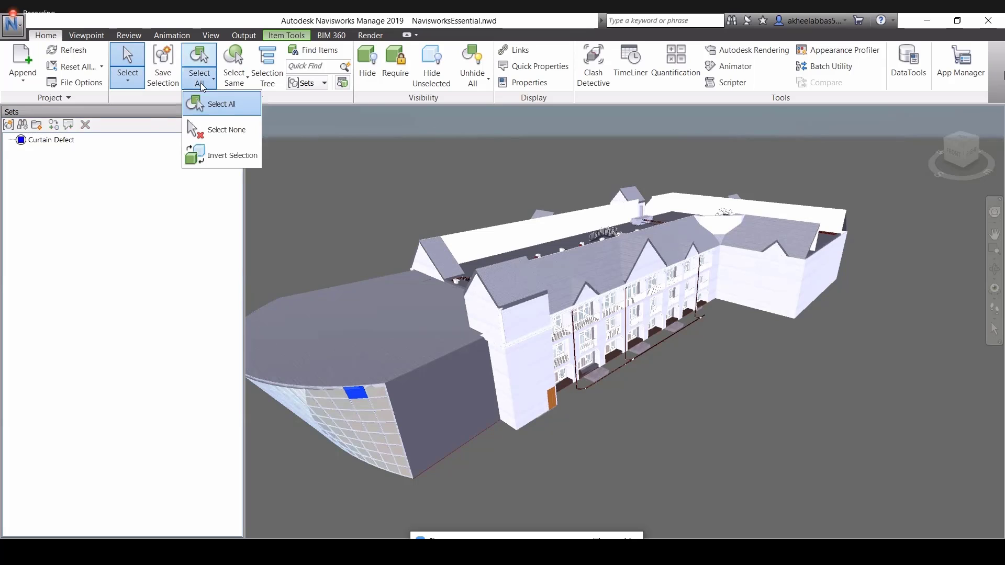
{"action": "left_click", "coordinate": [146, 169]}
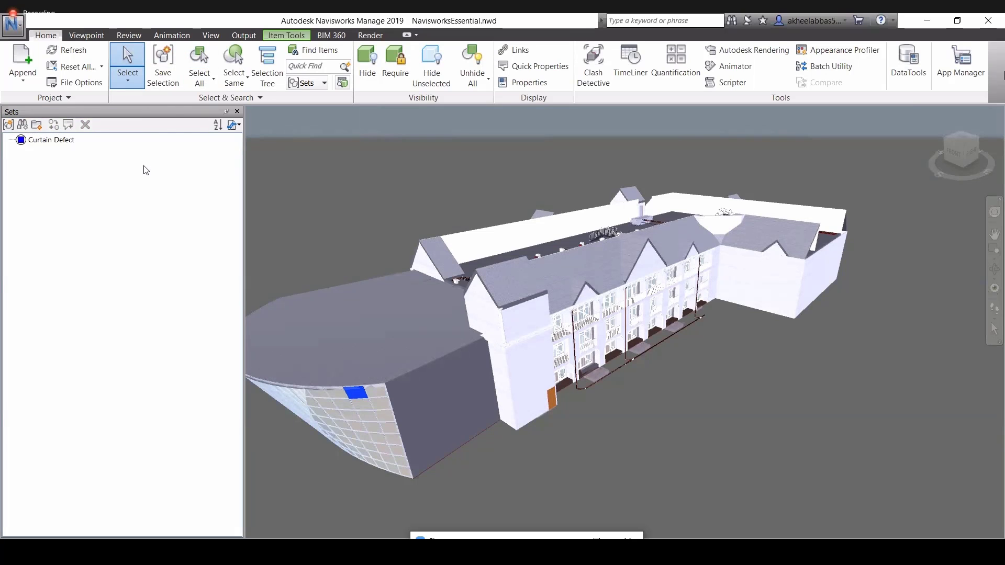
{"action": "left_click", "coordinate": [64, 140]}
{"action": "right_click", "coordinate": [64, 140]}
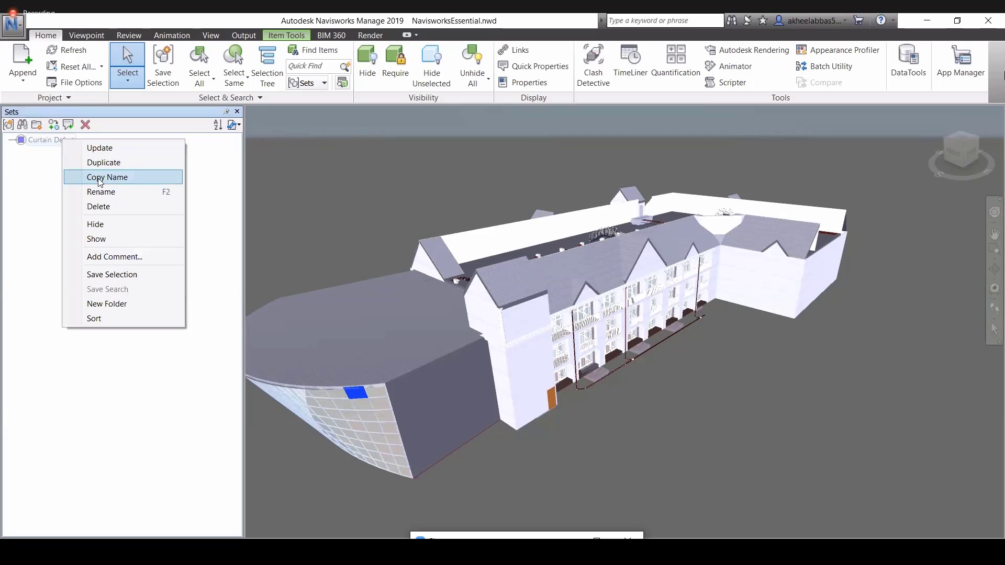
{"action": "left_click", "coordinate": [121, 224]}
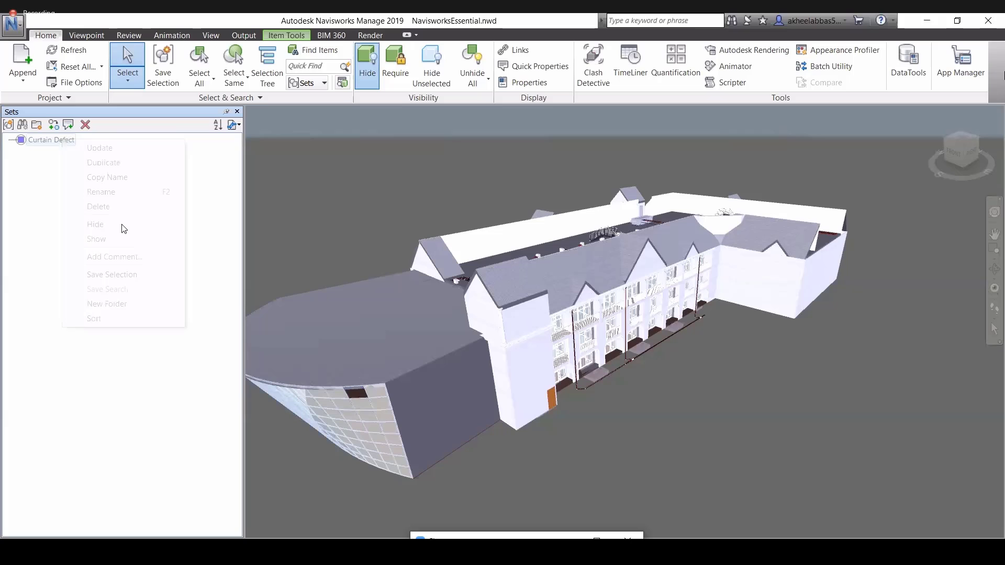
{"action": "right_click", "coordinate": [51, 141]}
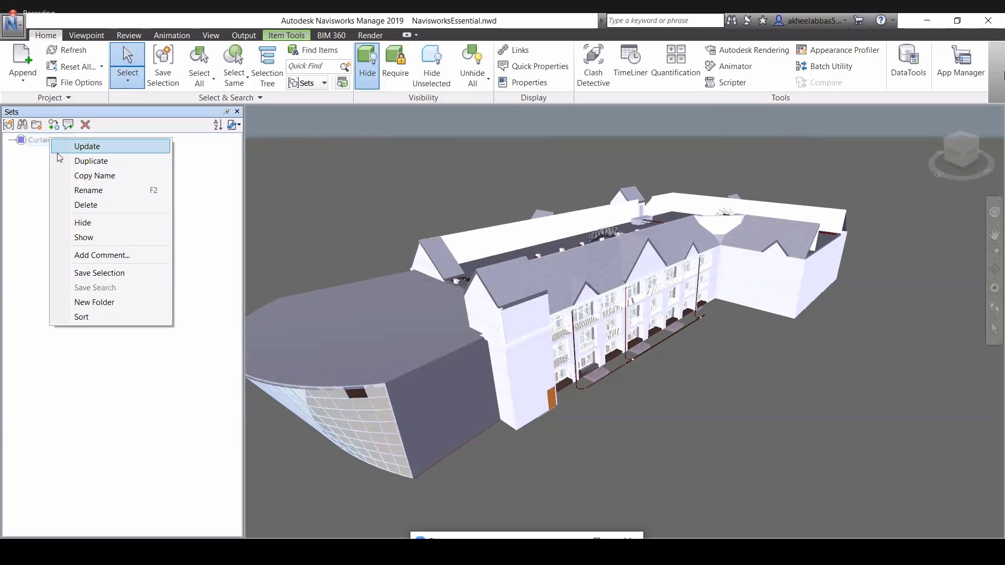
{"action": "left_click", "coordinate": [370, 67]}
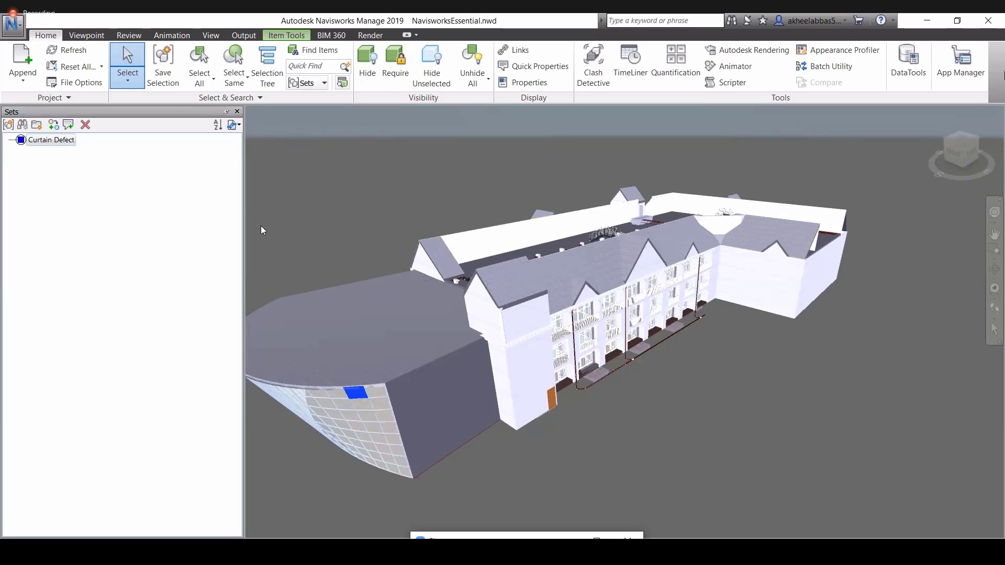
Step: Select the top-floor balcony door unit nearest the tower on the long facade
{"action": "left_click", "coordinate": [233, 80]}
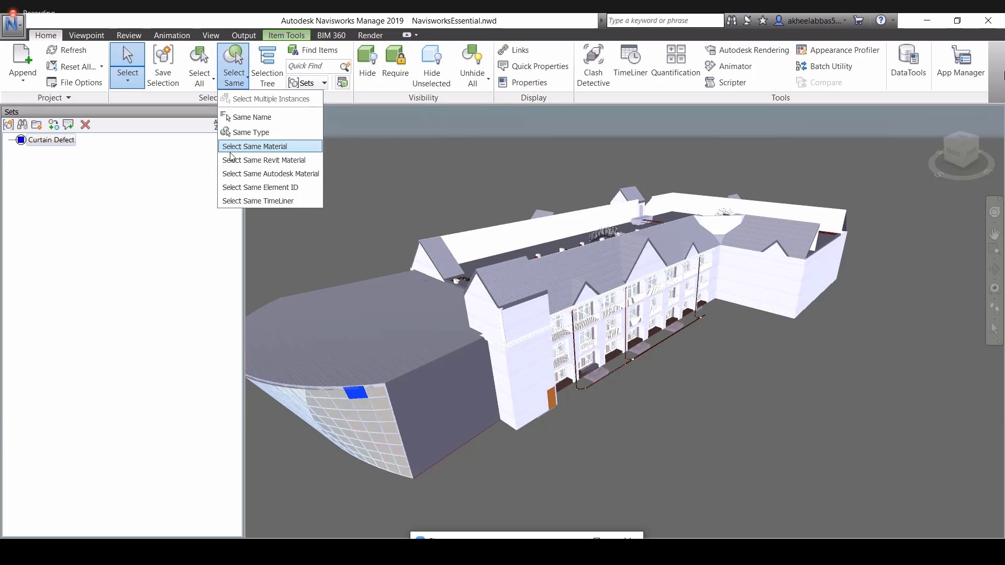
{"action": "left_click", "coordinate": [154, 198]}
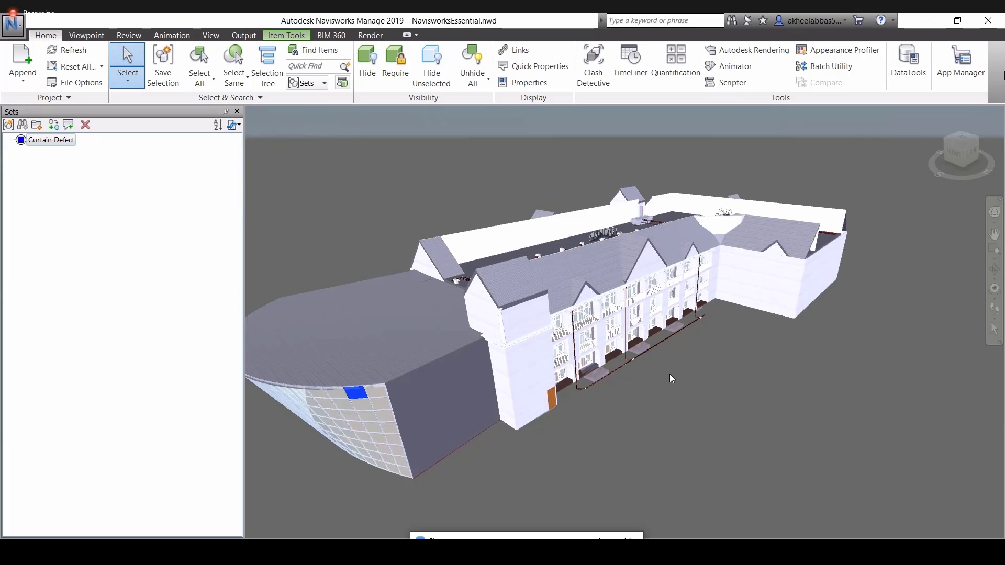
{"action": "middle_click_drag", "start_coordinate": [664, 375], "coordinate": [621, 390], "text": "shift"}
{"action": "middle_click_drag", "start_coordinate": [591, 357], "coordinate": [513, 294], "text": "shift"}
{"action": "scroll", "coordinate": [668, 431], "scroll_direction": "up", "scroll_amount": 1}
{"action": "scroll", "coordinate": [631, 422], "scroll_direction": "up", "scroll_amount": 5}
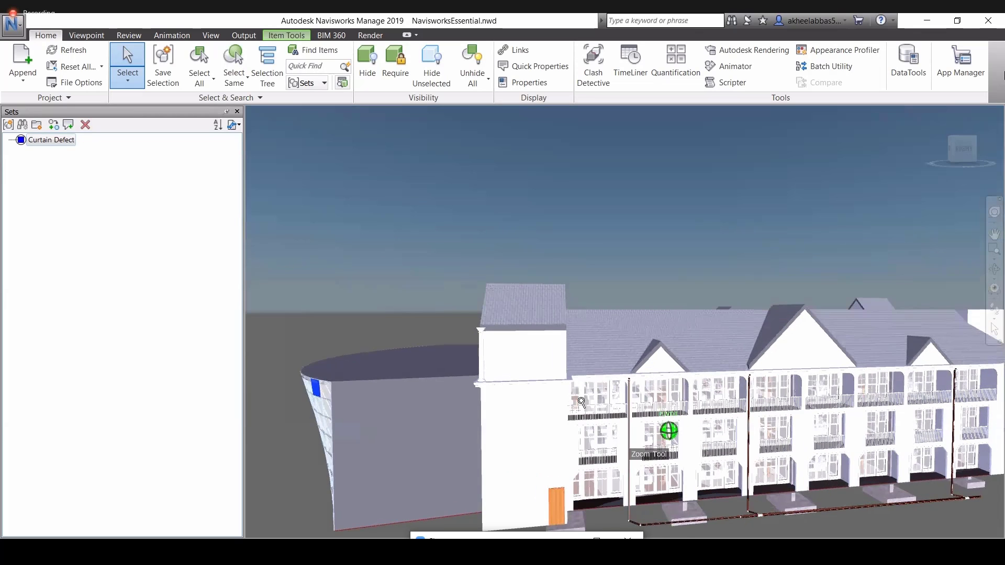
{"action": "scroll", "coordinate": [550, 349], "scroll_direction": "up", "scroll_amount": 1}
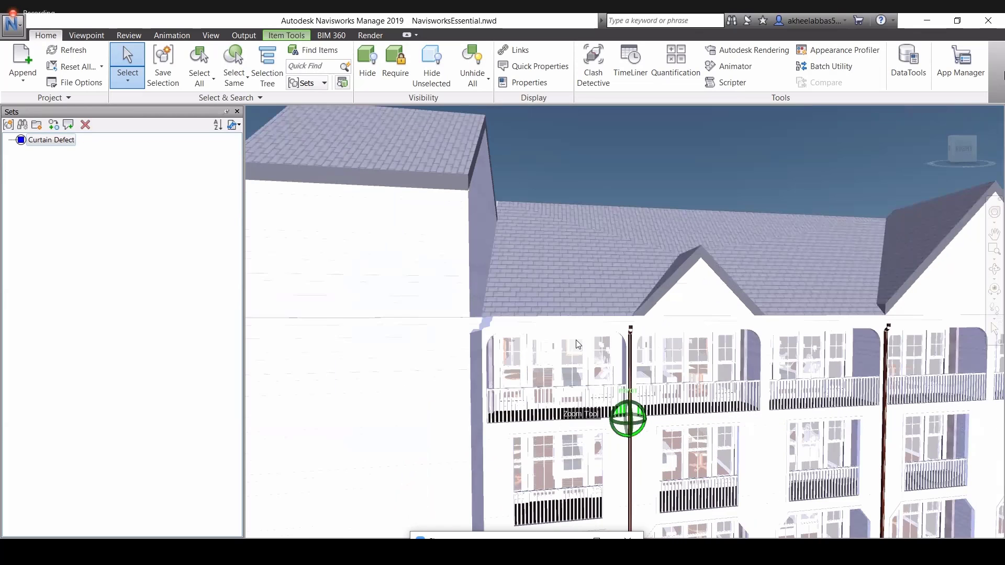
{"action": "left_click", "coordinate": [588, 340]}
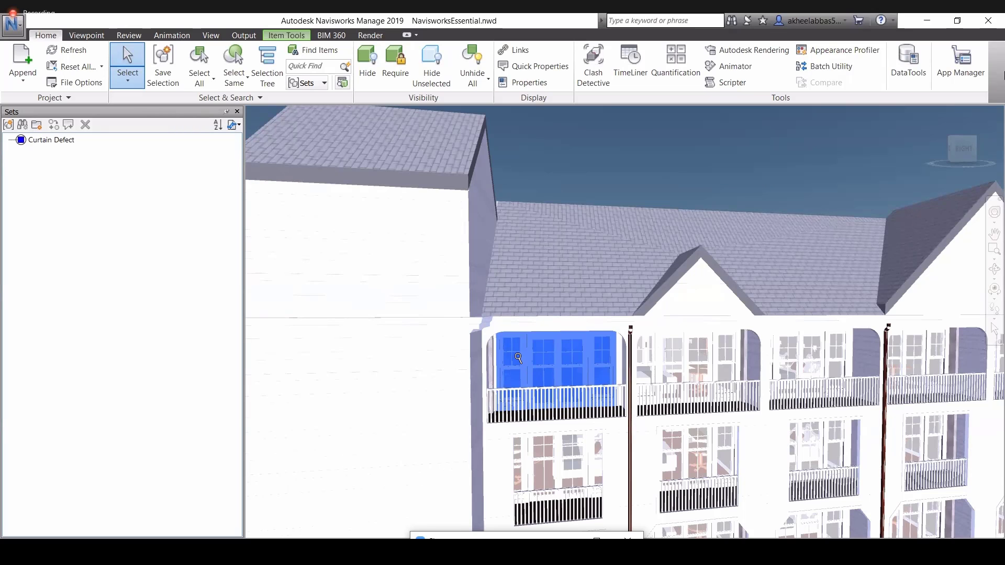
Step: Extend the selection with Select Same to all matching balcony doors along the facade
{"action": "mouse_move", "coordinate": [518, 357]}
{"action": "left_mouse_down"}
{"action": "mouse_move", "coordinate": [535, 363]}
{"action": "mouse_move", "coordinate": [544, 390]}
{"action": "left_mouse_up"}
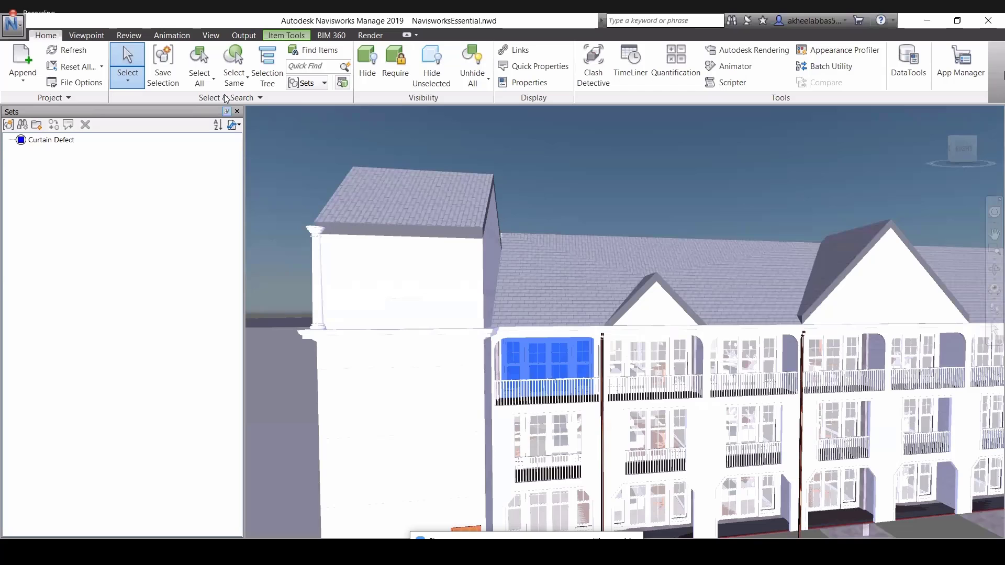
{"action": "left_click", "coordinate": [650, 361]}
{"action": "scroll", "coordinate": [648, 357], "scroll_direction": "down", "scroll_amount": 3}
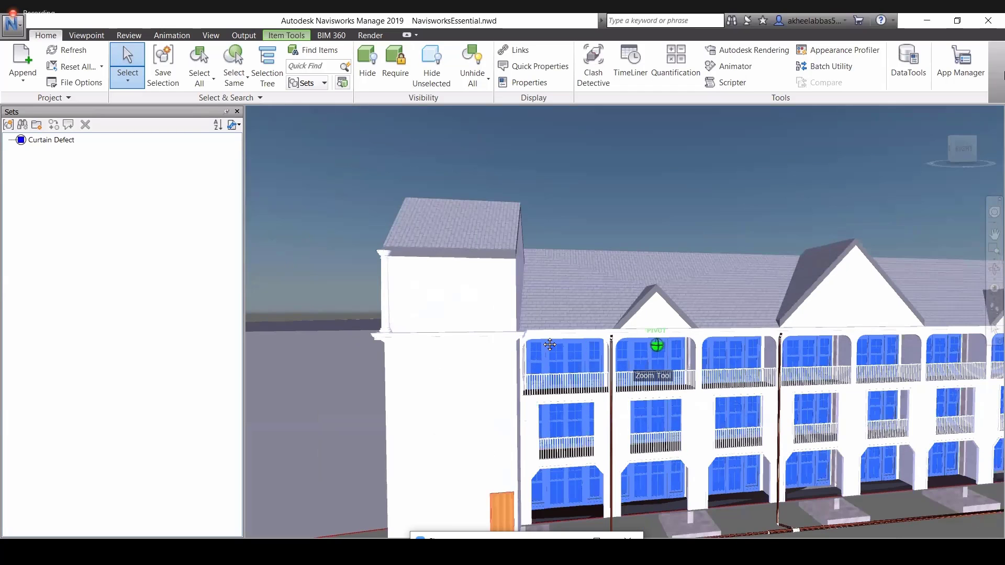
{"action": "middle_click_drag", "start_coordinate": [654, 343], "coordinate": [690, 364]}
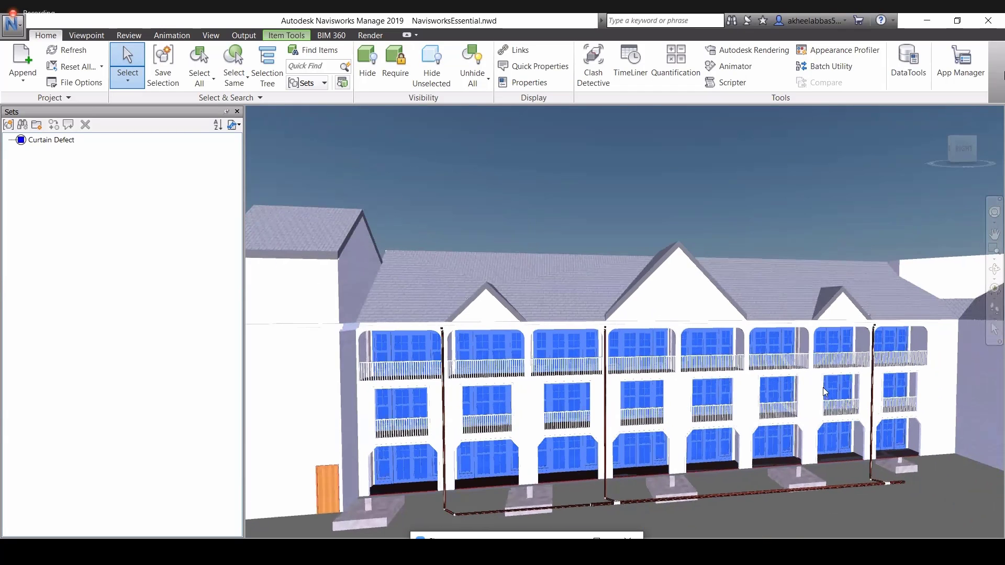
Step: Save the selected doors as a selection set named Balcony Doors
{"action": "left_click", "coordinate": [168, 79]}
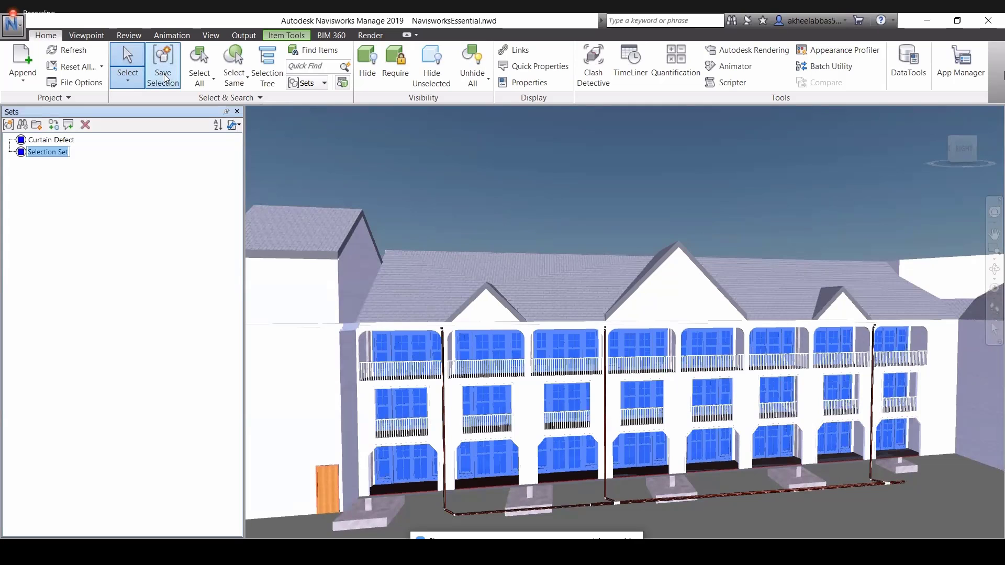
{"action": "key", "text": "BackSpace"}
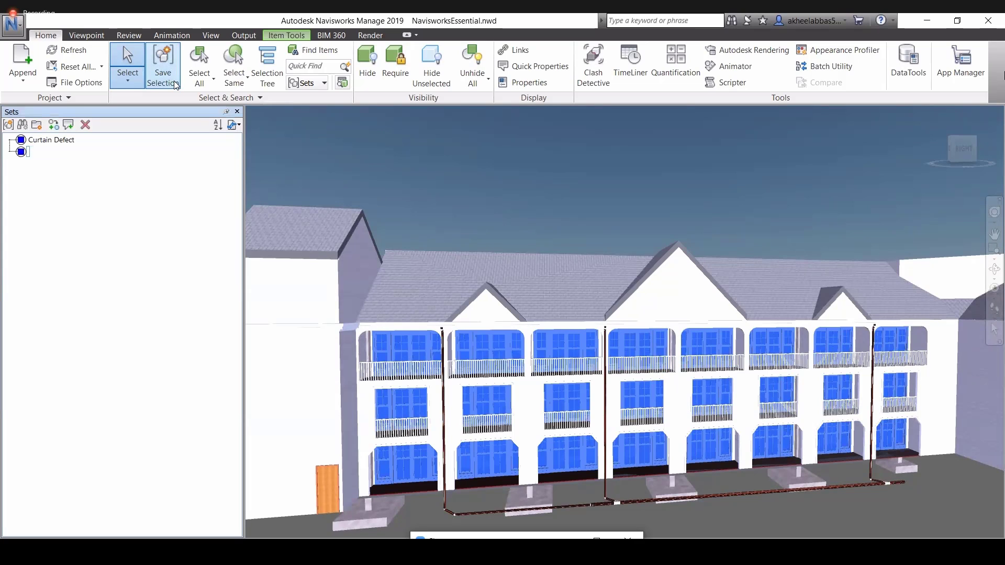
{"action": "type", "text": "Balcony Doors"}
{"action": "key", "text": "Return"}
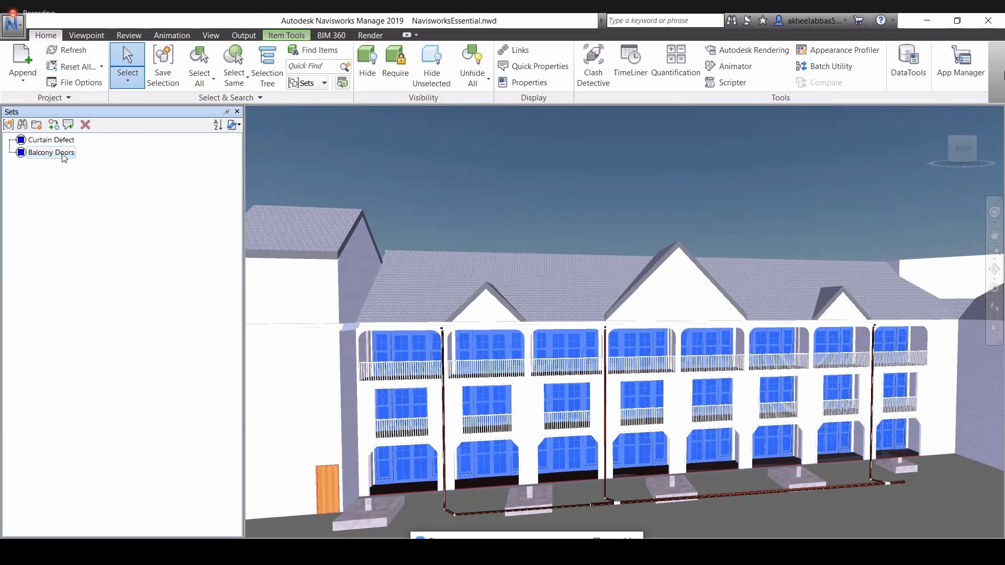
Step: Clear the selection, recall the doors through the Balcony Doors set, and inspect them on the facade
{"action": "left_click", "coordinate": [477, 168]}
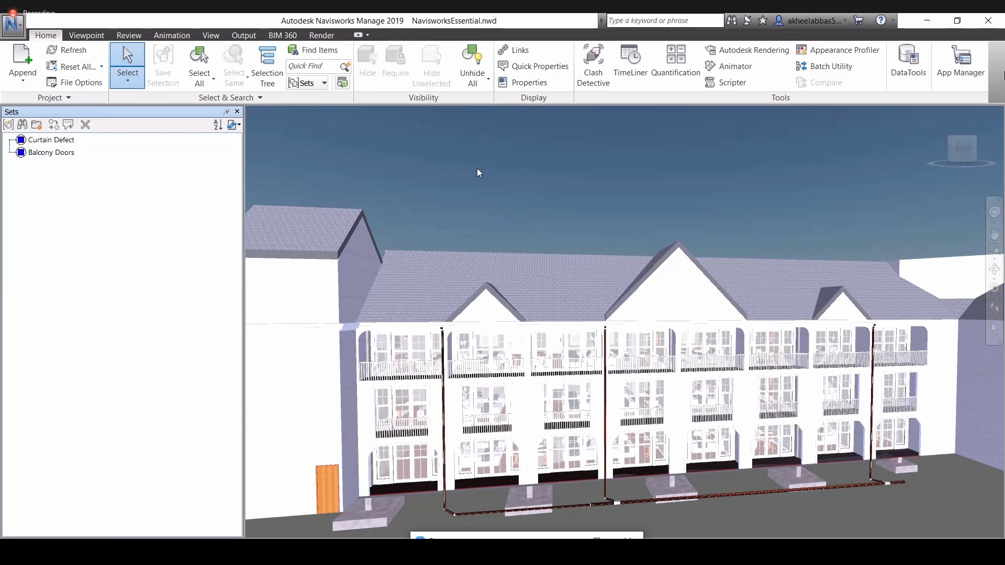
{"action": "left_click", "coordinate": [66, 156]}
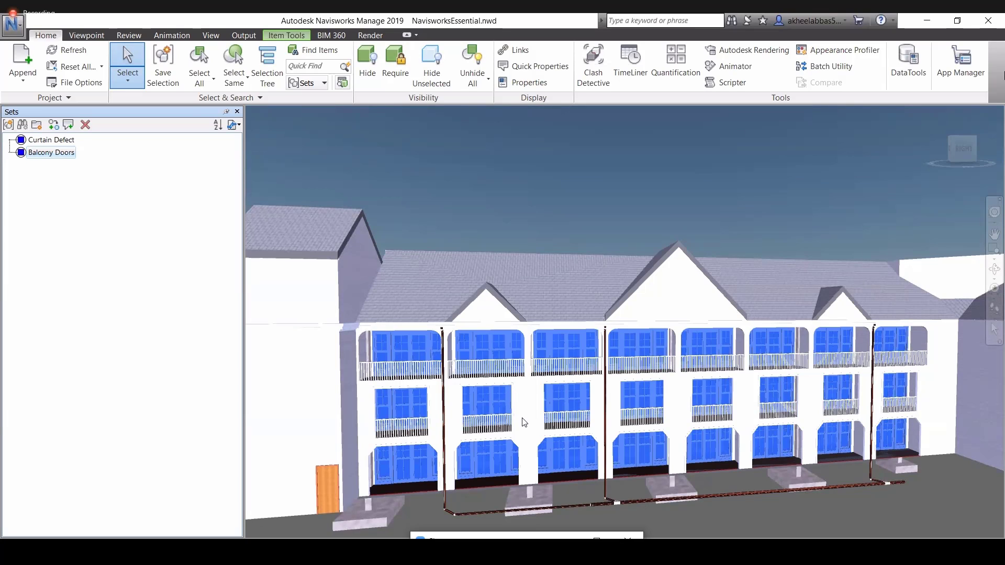
{"action": "scroll", "coordinate": [529, 418], "scroll_direction": "up", "scroll_amount": 1}
{"action": "scroll", "coordinate": [543, 419], "scroll_direction": "down", "scroll_amount": 2}
{"action": "scroll", "coordinate": [567, 426], "scroll_direction": "up", "scroll_amount": 1}
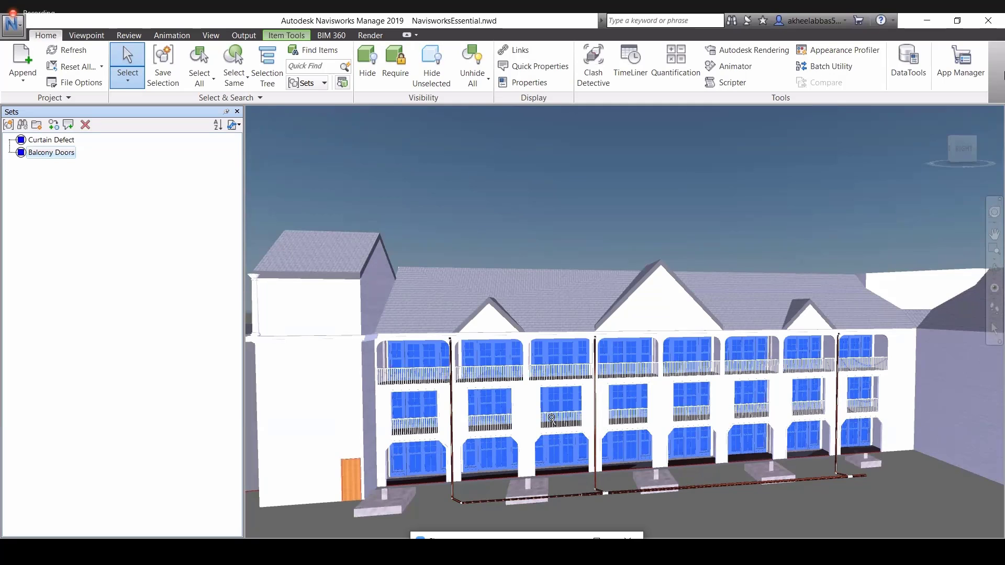
{"action": "scroll", "coordinate": [552, 419], "scroll_direction": "up", "scroll_amount": 2}
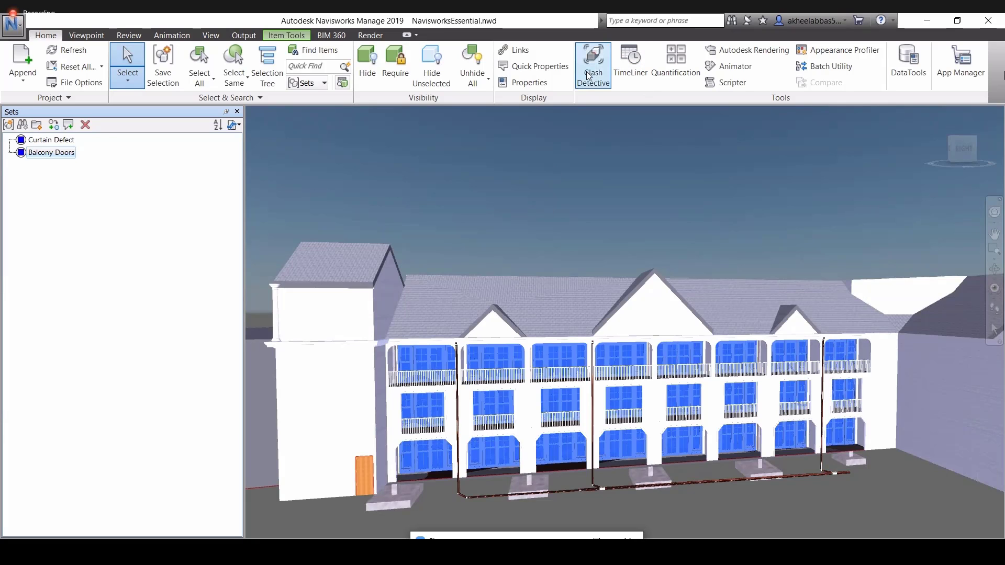
Step: Examine the available viewpoint, review, animation, view, output, item, BIM 360 and rendering tools, and return to the main project tools
{"action": "left_click", "coordinate": [649, 88]}
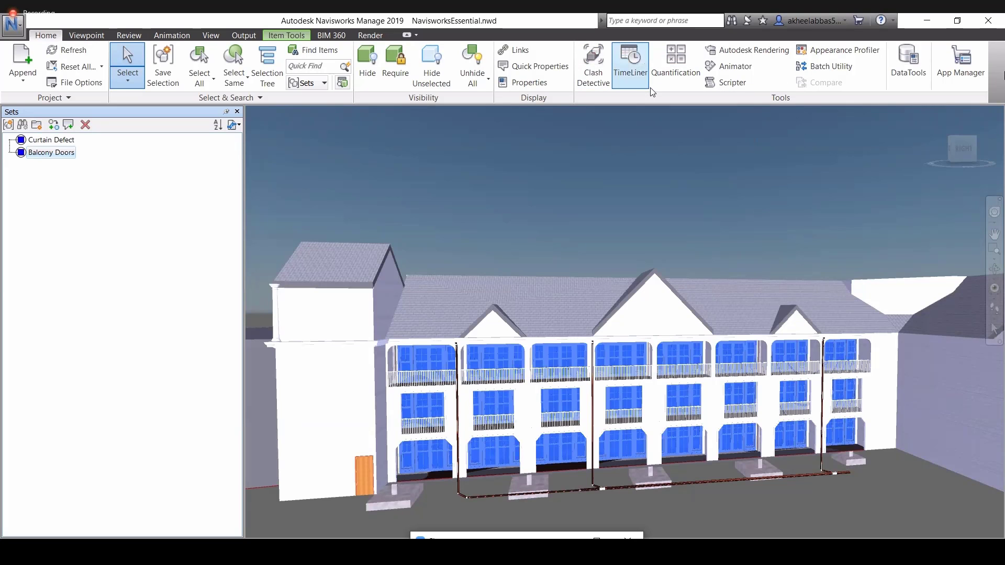
{"action": "left_click", "coordinate": [610, 81]}
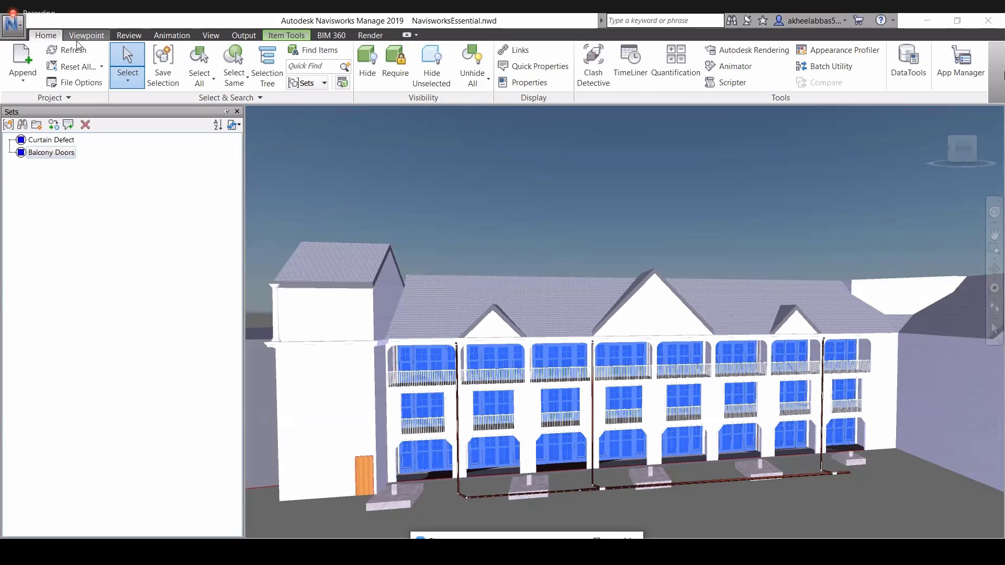
{"action": "left_click", "coordinate": [90, 37]}
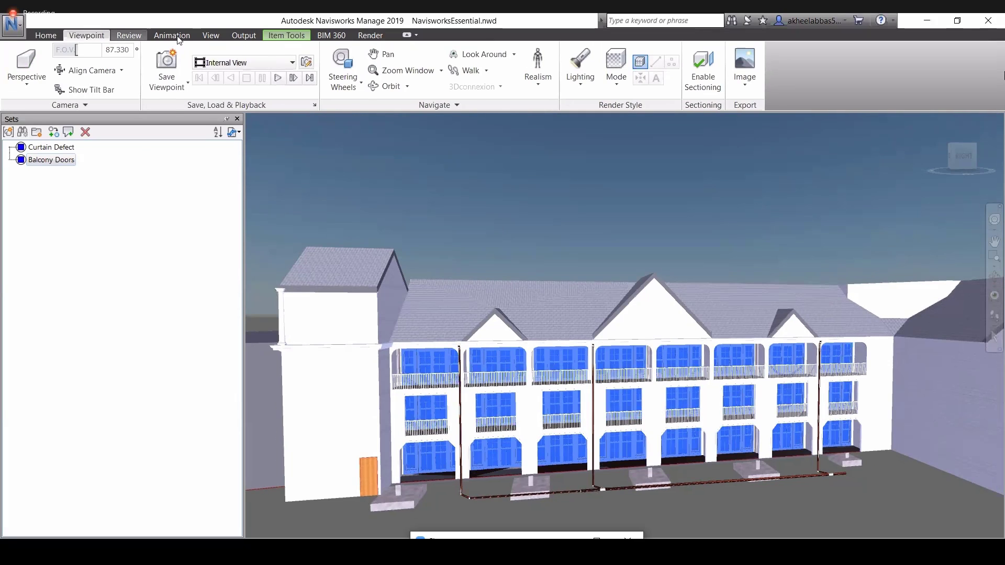
{"action": "left_click", "coordinate": [129, 37]}
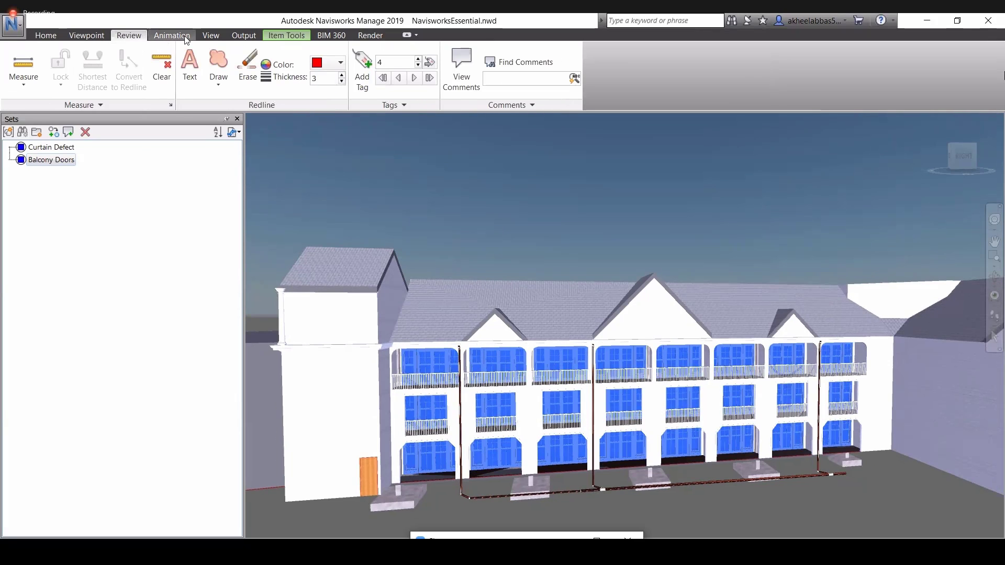
{"action": "left_click", "coordinate": [185, 37]}
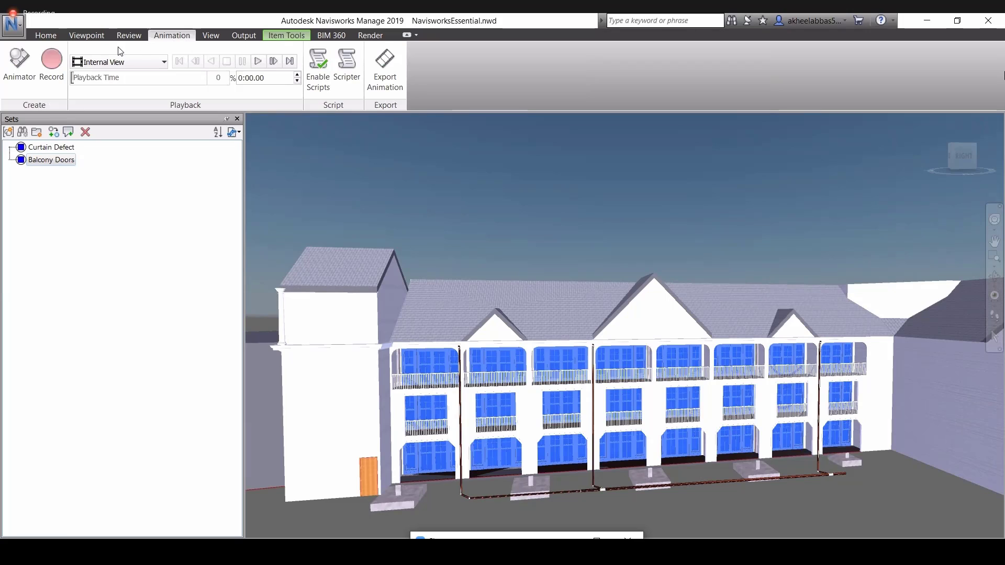
{"action": "left_click", "coordinate": [210, 37]}
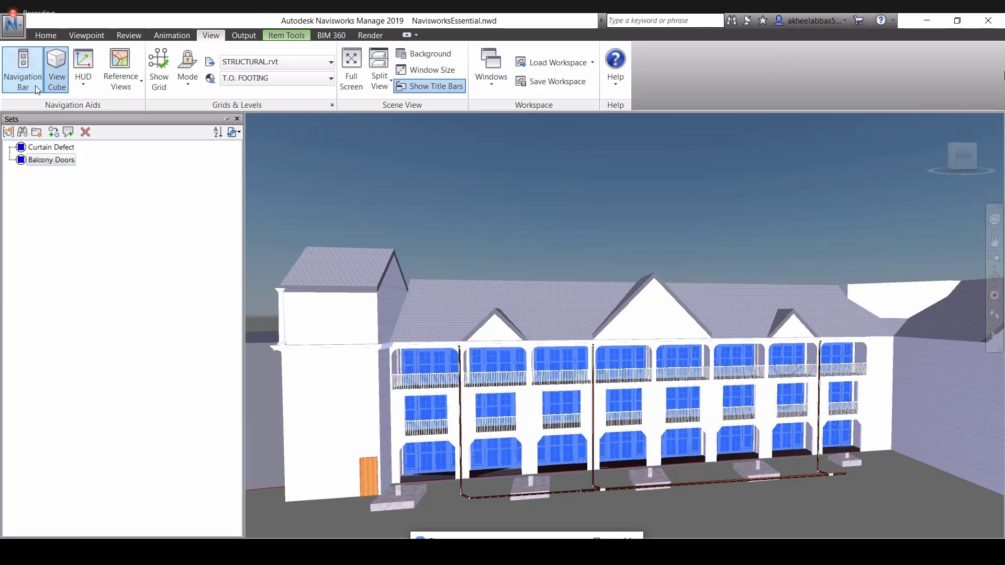
{"action": "left_click", "coordinate": [235, 41]}
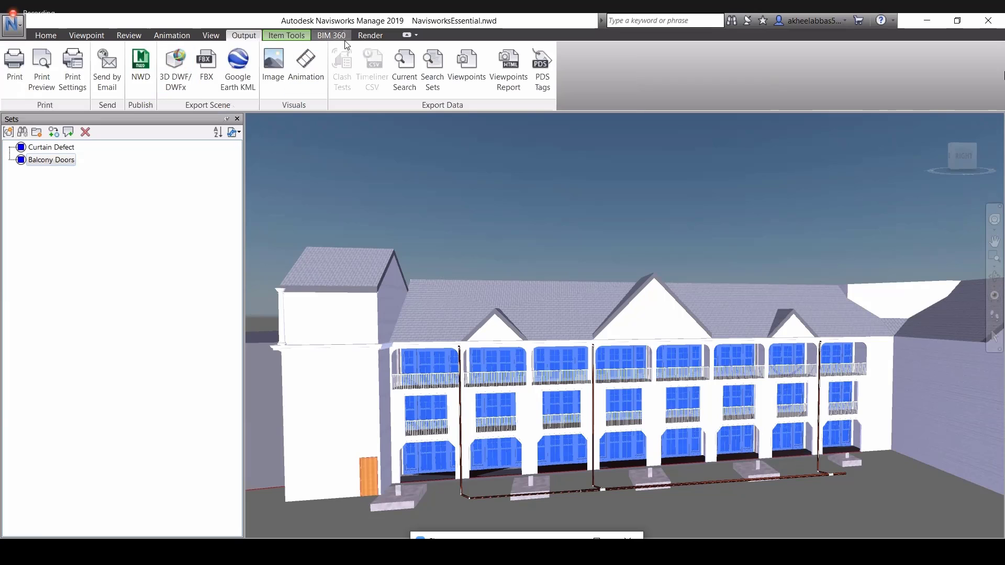
{"action": "left_click", "coordinate": [288, 35]}
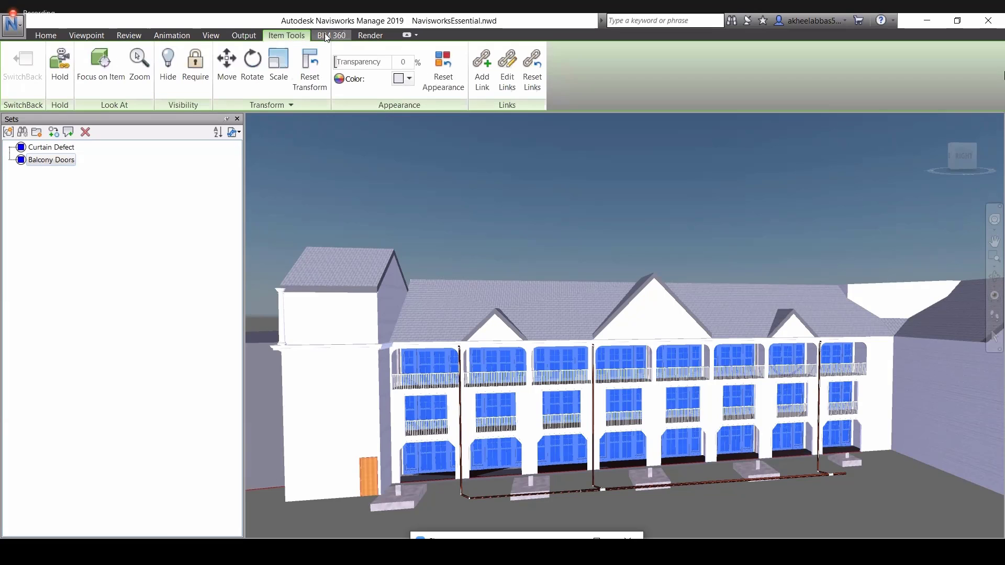
{"action": "left_click", "coordinate": [327, 34]}
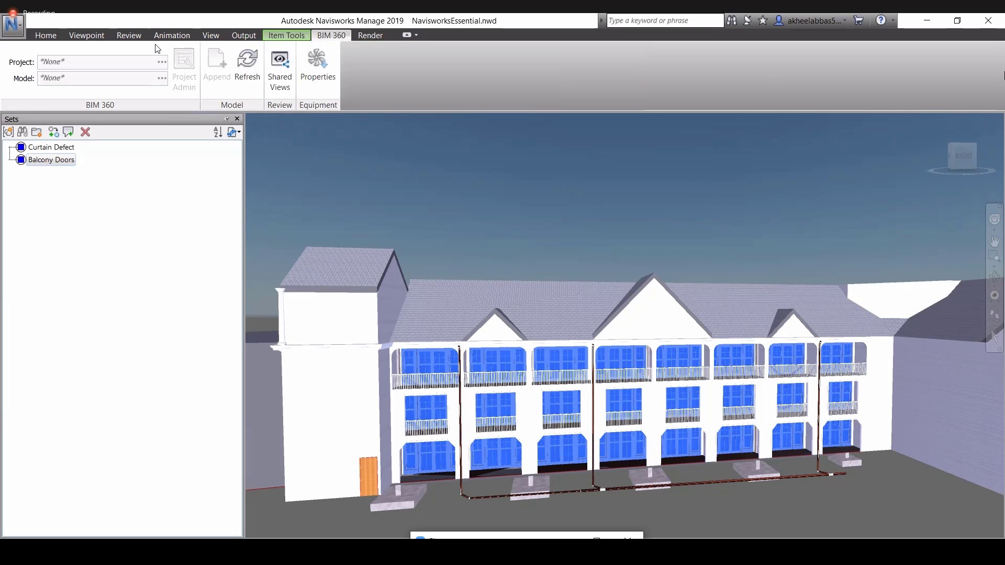
{"action": "left_click", "coordinate": [373, 37]}
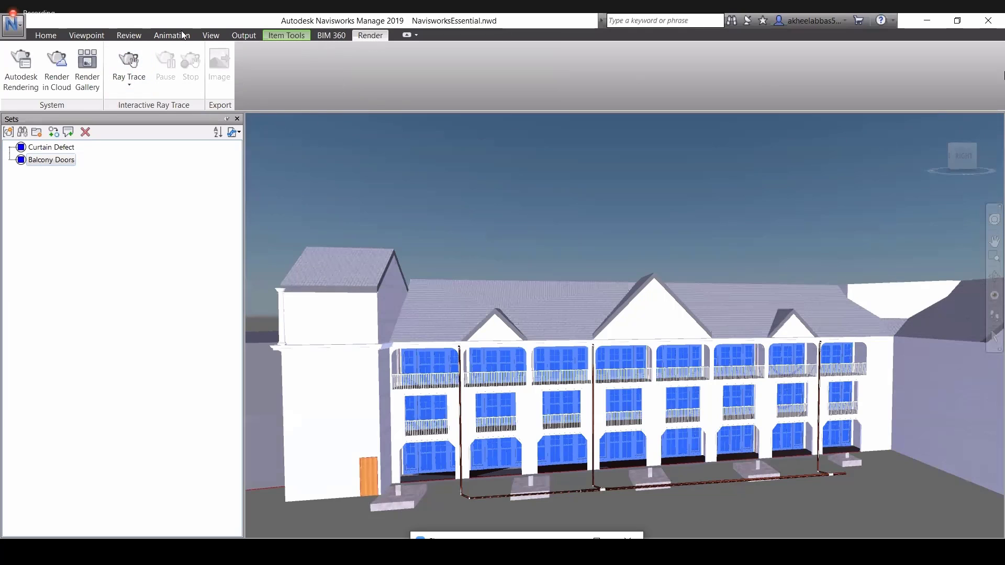
{"action": "left_click", "coordinate": [86, 35]}
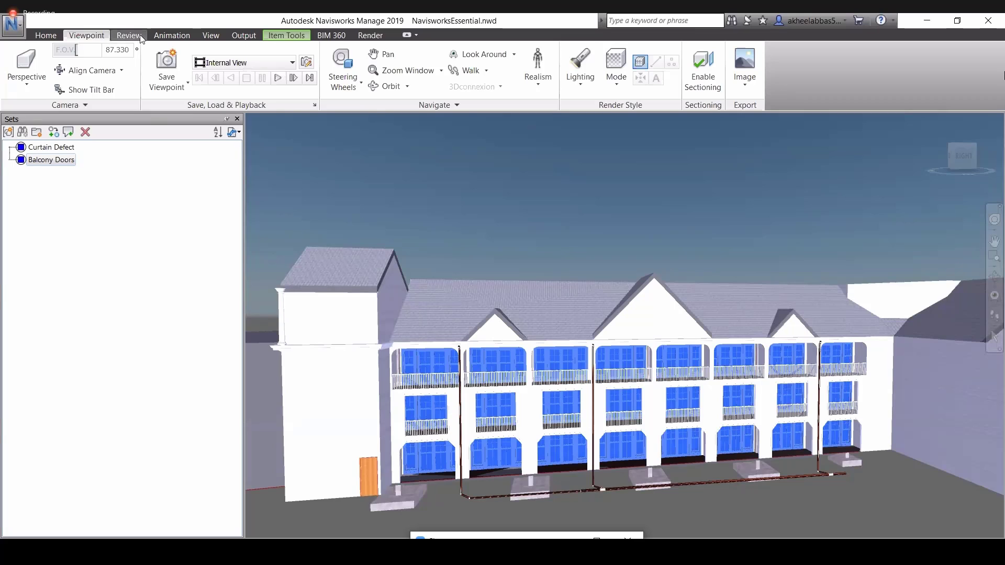
{"action": "left_click", "coordinate": [46, 35]}
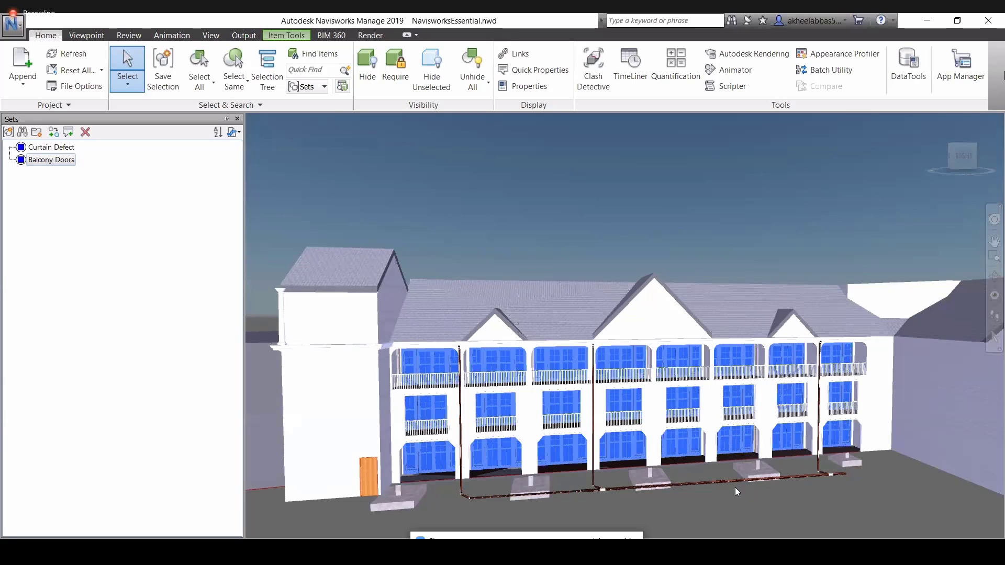
Step: Clear the balcony door selection and review the options for appending or merging files and for Reset All
{"action": "key", "text": "Escape"}
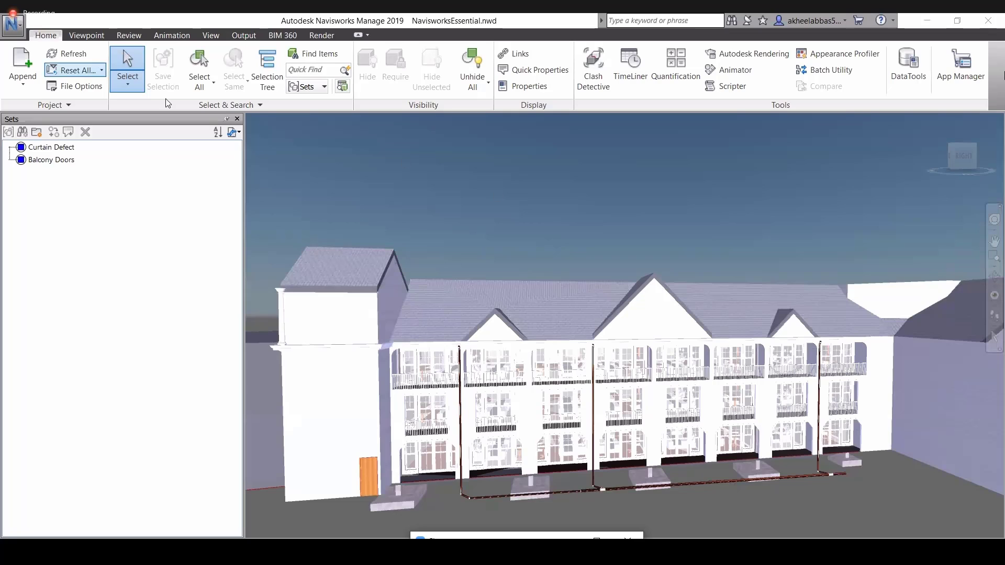
{"action": "left_click", "coordinate": [24, 85]}
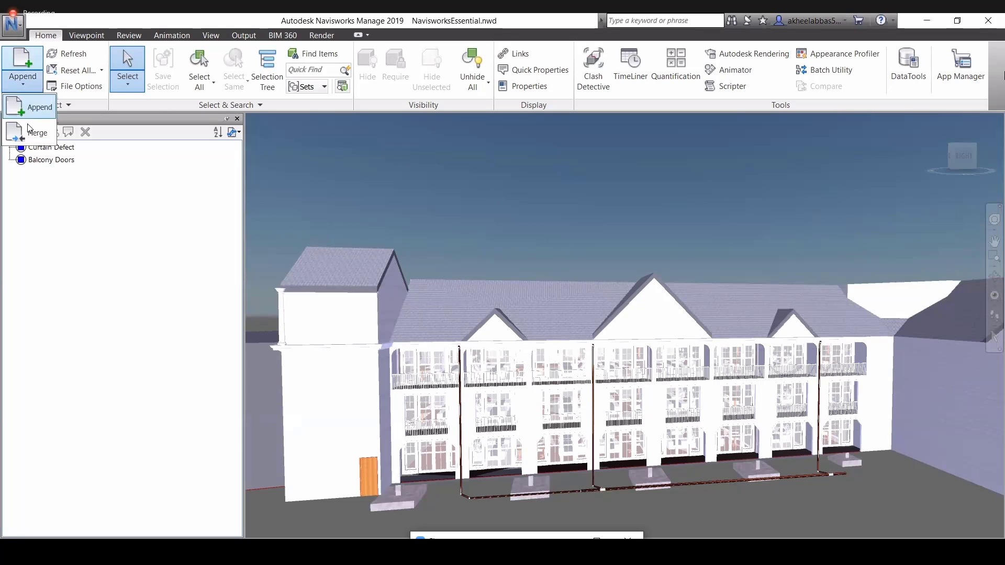
{"action": "left_click", "coordinate": [98, 72]}
{"action": "left_click", "coordinate": [97, 71]}
{"action": "left_click", "coordinate": [97, 72]}
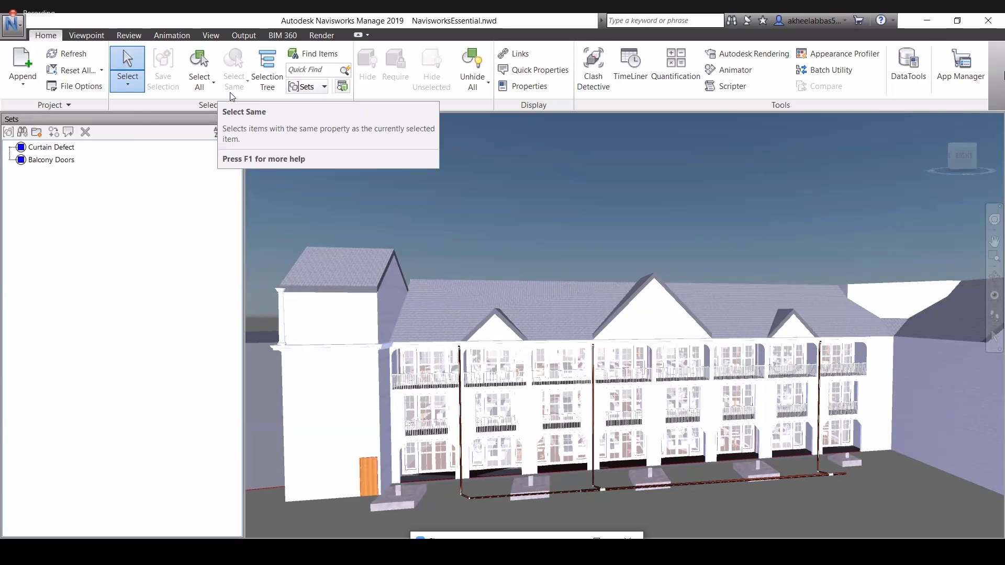
Step: Select one top-floor balcony door and extend the selection to every item with the same material
{"action": "left_click", "coordinate": [427, 369]}
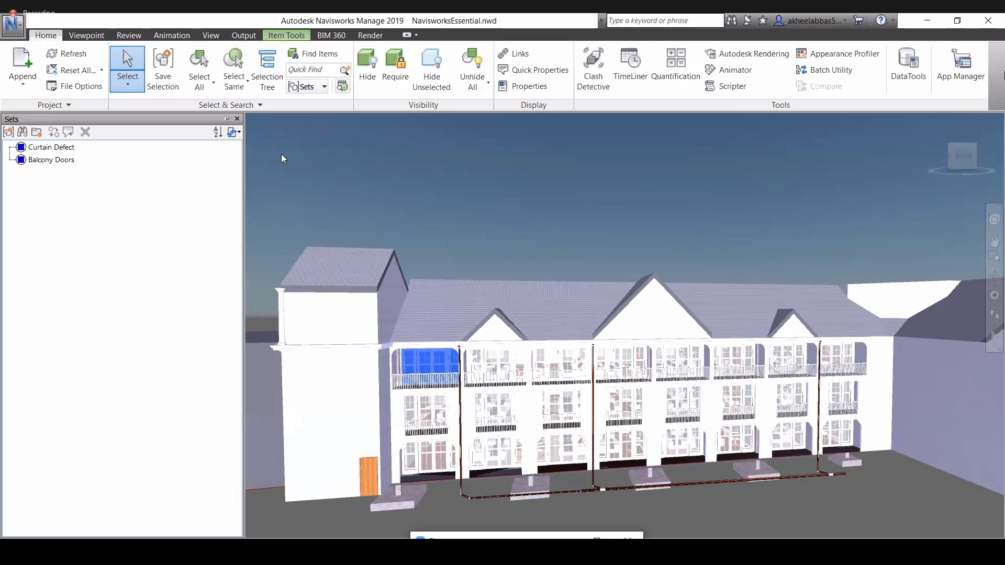
{"action": "left_click", "coordinate": [222, 89]}
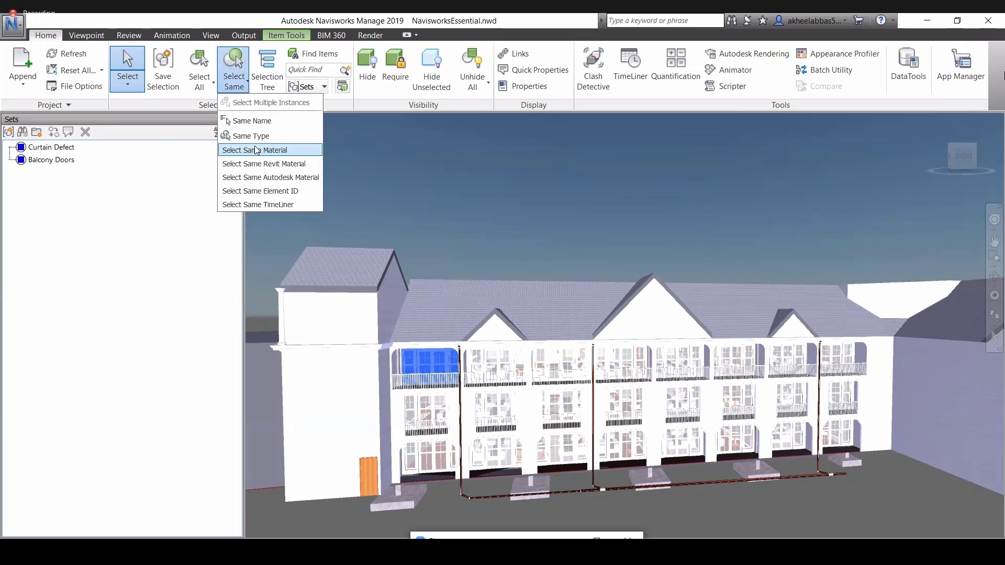
{"action": "left_click", "coordinate": [259, 147]}
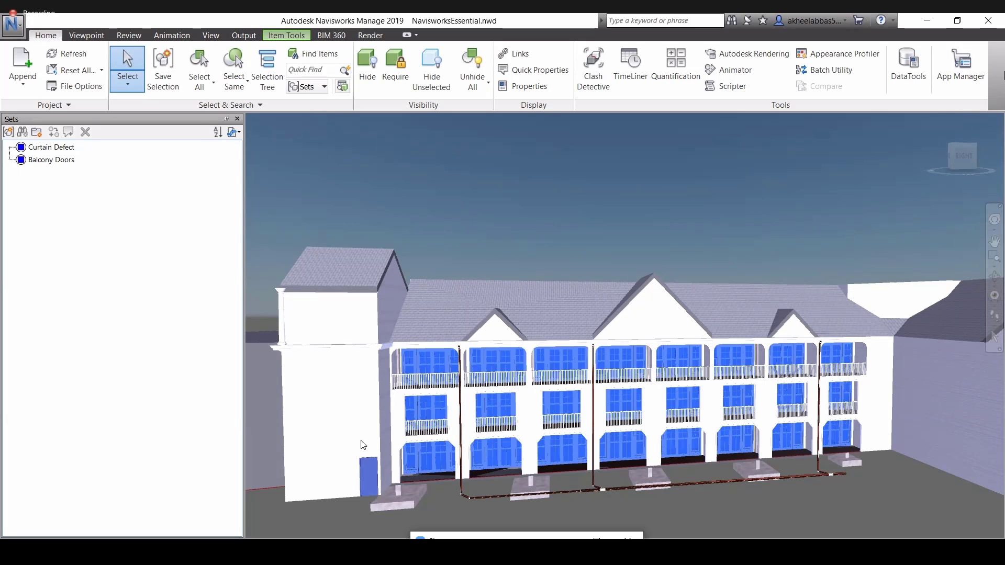
Step: Save the same-material selection as a selection set named Outdoor Balcony
{"action": "scroll", "coordinate": [365, 451], "scroll_direction": "up", "scroll_amount": 2}
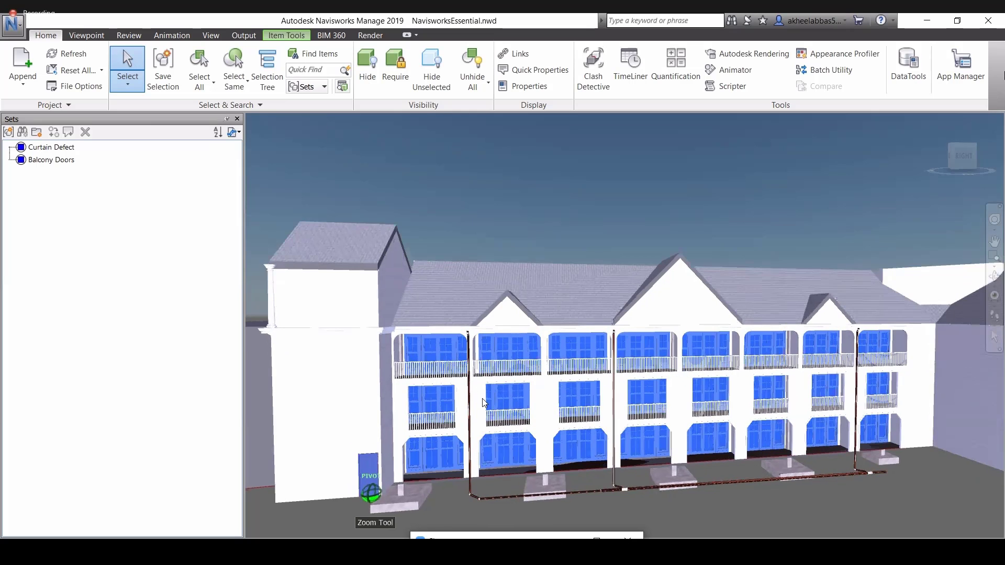
{"action": "right_click", "coordinate": [131, 187]}
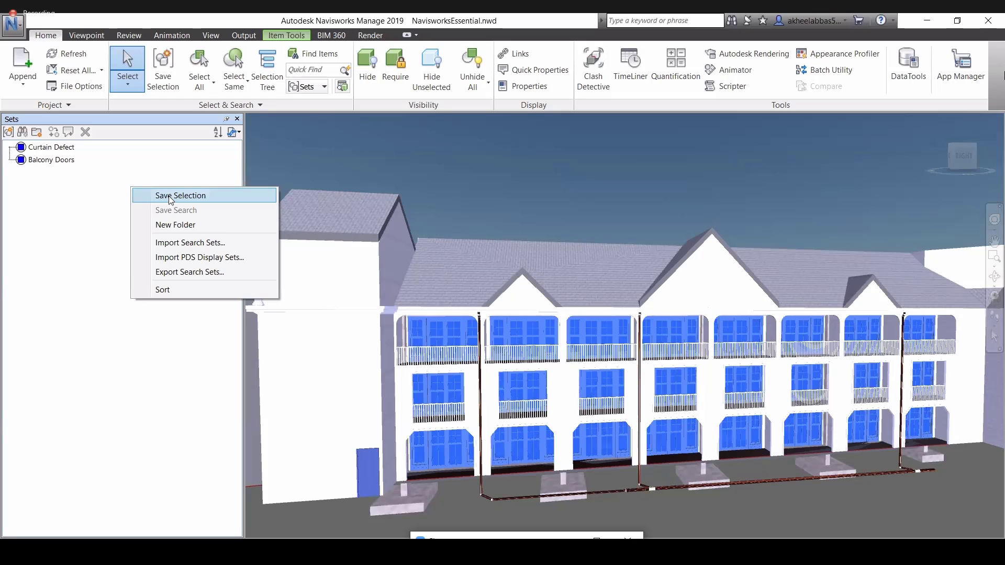
{"action": "left_click", "coordinate": [165, 79]}
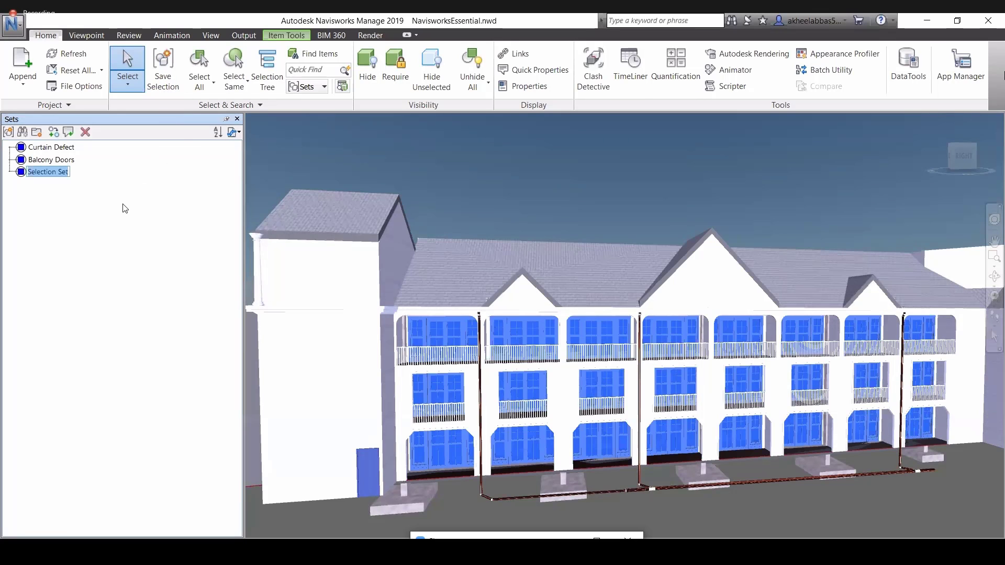
{"action": "key", "text": "BackSpace"}
{"action": "type", "text": "Outdoor Balcony"}
{"action": "key", "text": "Return"}
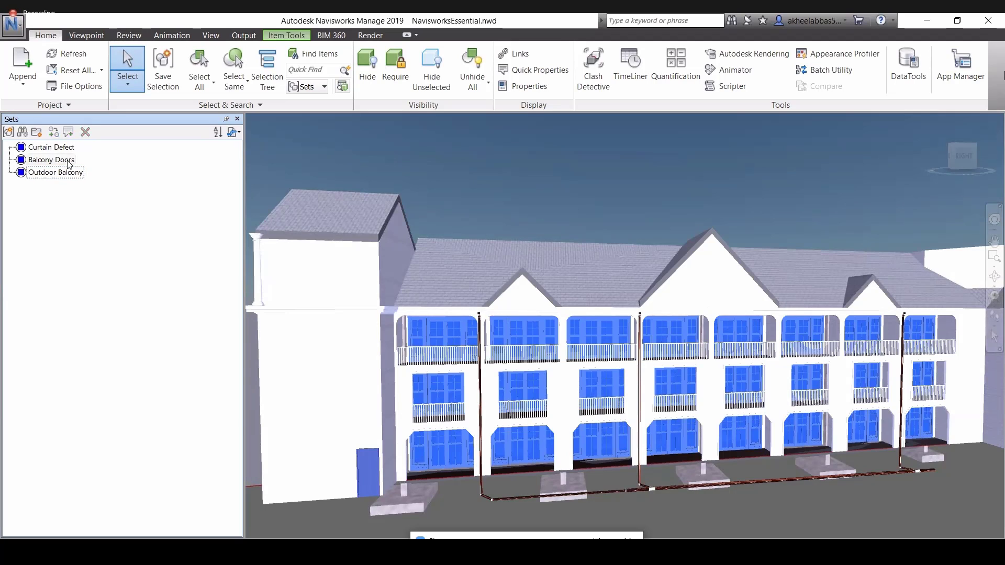
Step: Clear the selection, recall the doors through the Outdoor Balcony set, and inspect them on the facade
{"action": "left_click", "coordinate": [493, 170]}
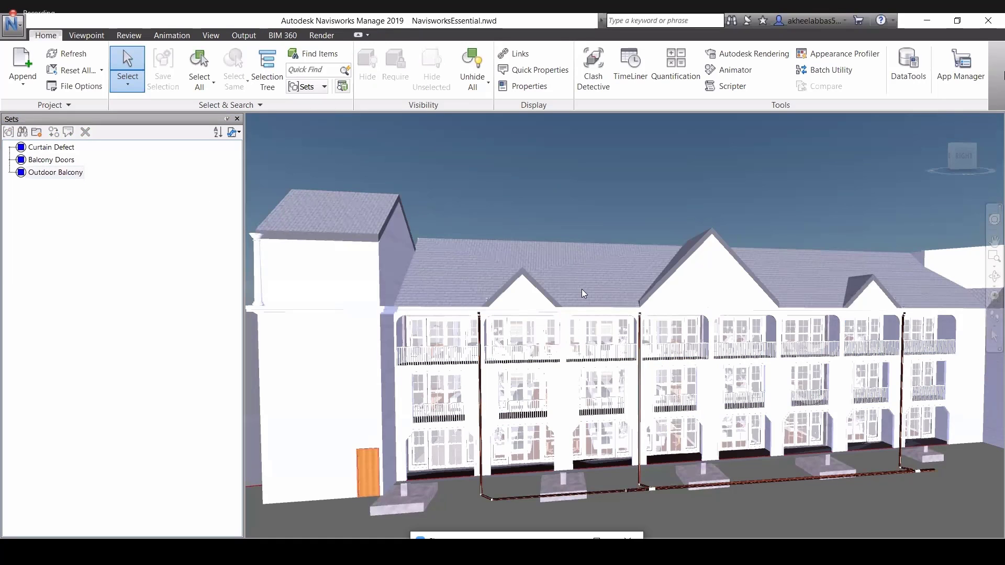
{"action": "scroll", "coordinate": [581, 290], "scroll_direction": "down", "scroll_amount": 3}
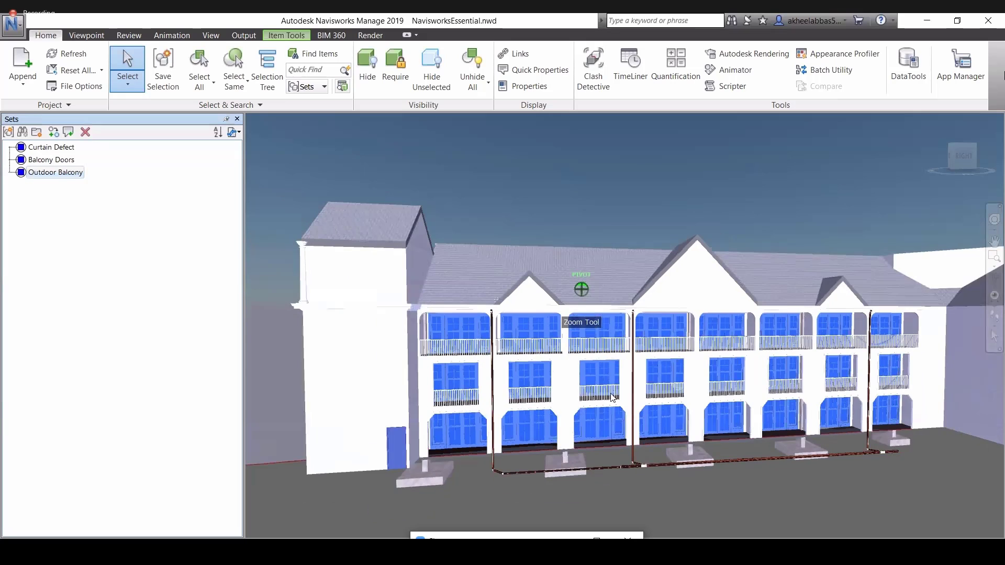
{"action": "scroll", "coordinate": [611, 397], "scroll_direction": "up", "scroll_amount": 2}
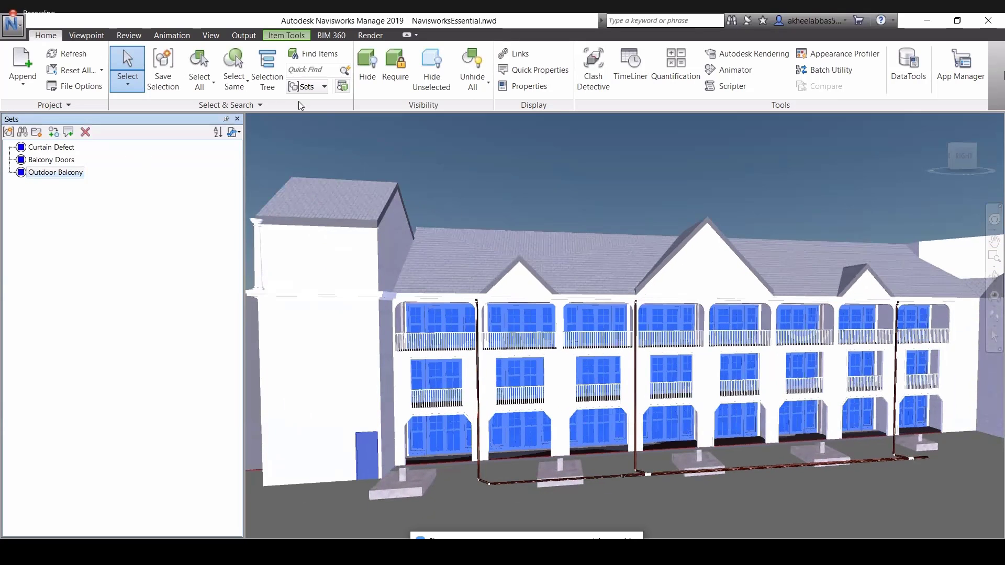
{"action": "scroll", "coordinate": [528, 291], "scroll_direction": "down", "scroll_amount": 2}
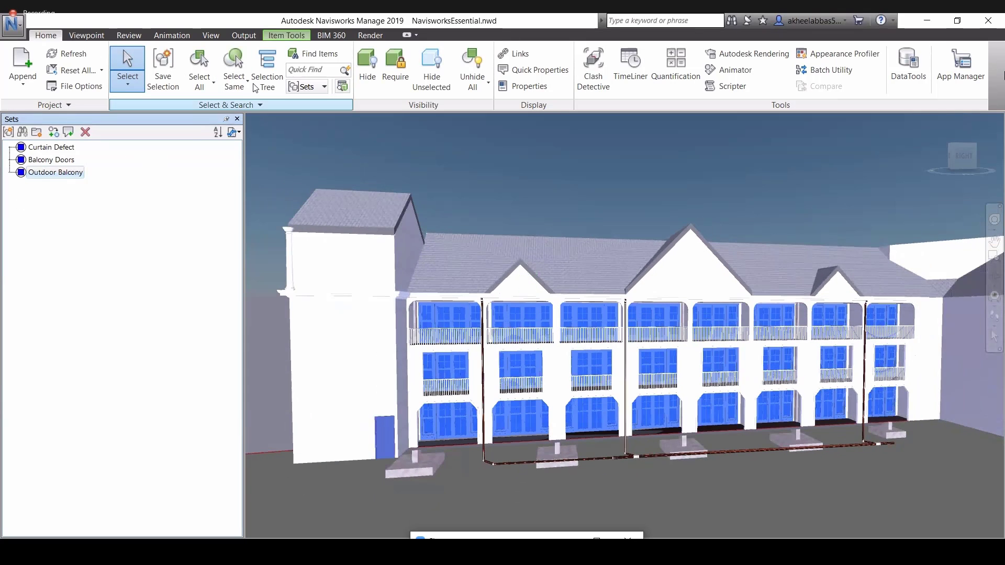
Step: Show the Selection Tree in place of the Sets window, with nothing selected in the model
{"action": "left_click", "coordinate": [234, 83]}
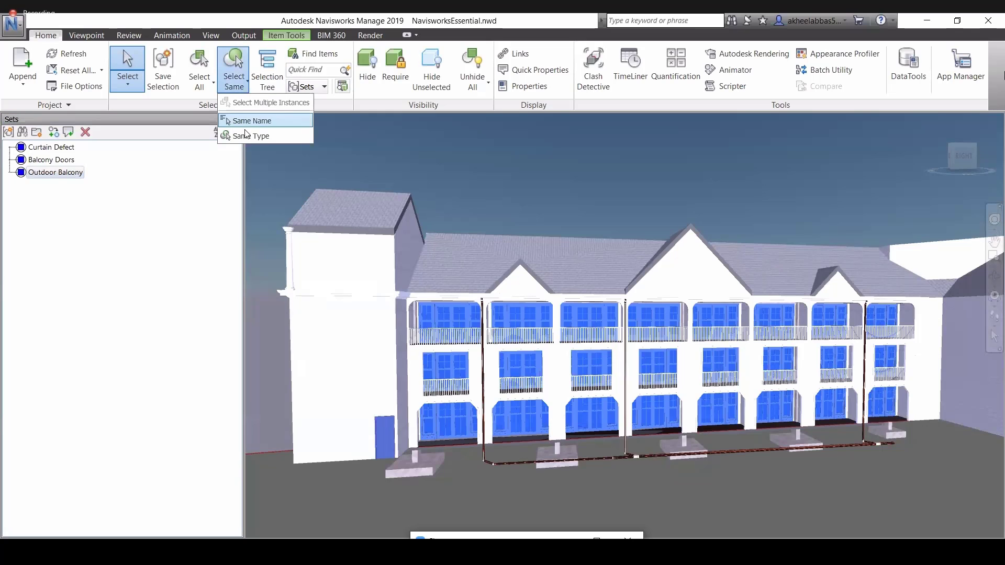
{"action": "left_click", "coordinate": [267, 82]}
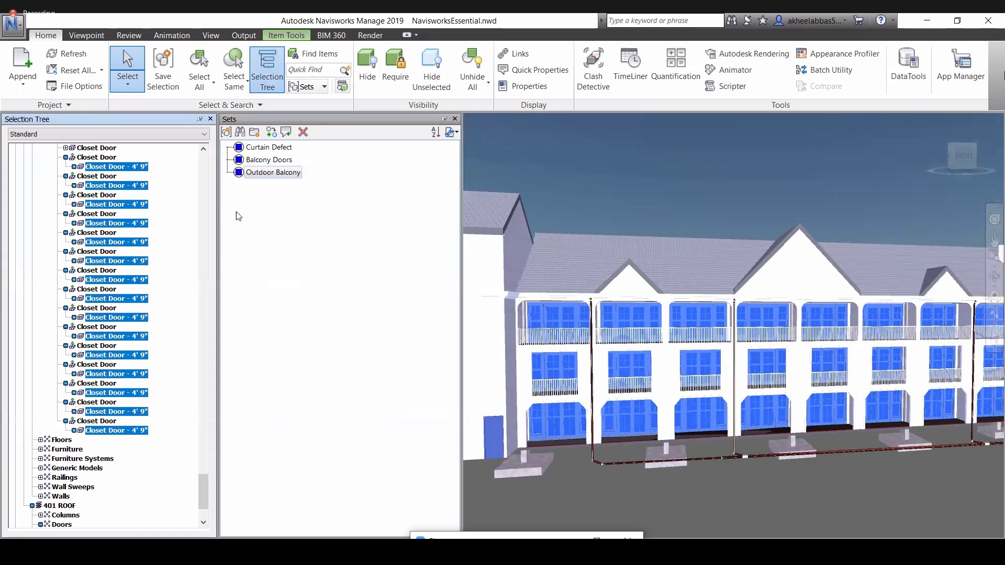
{"action": "left_click", "coordinate": [188, 281]}
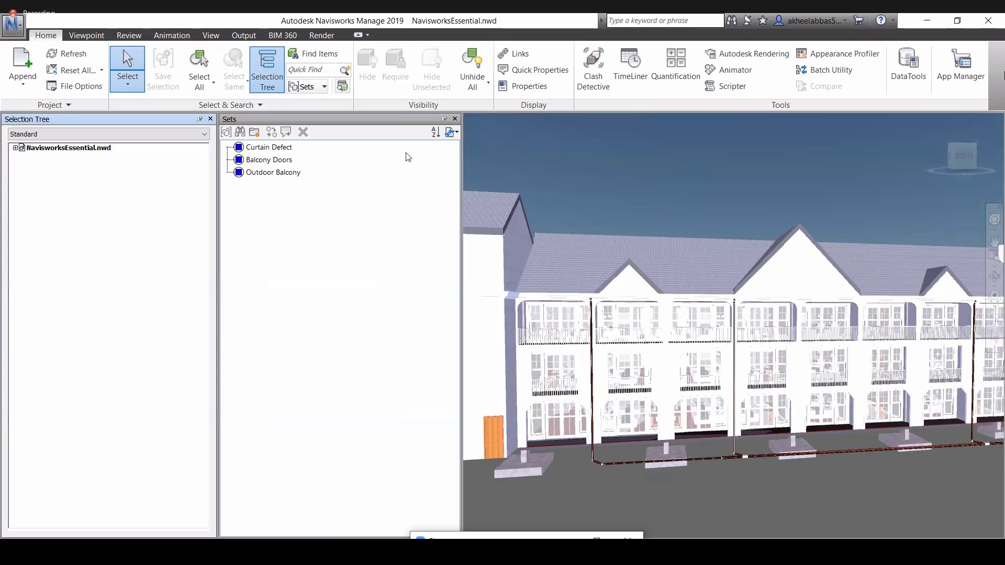
{"action": "left_click", "coordinate": [454, 120]}
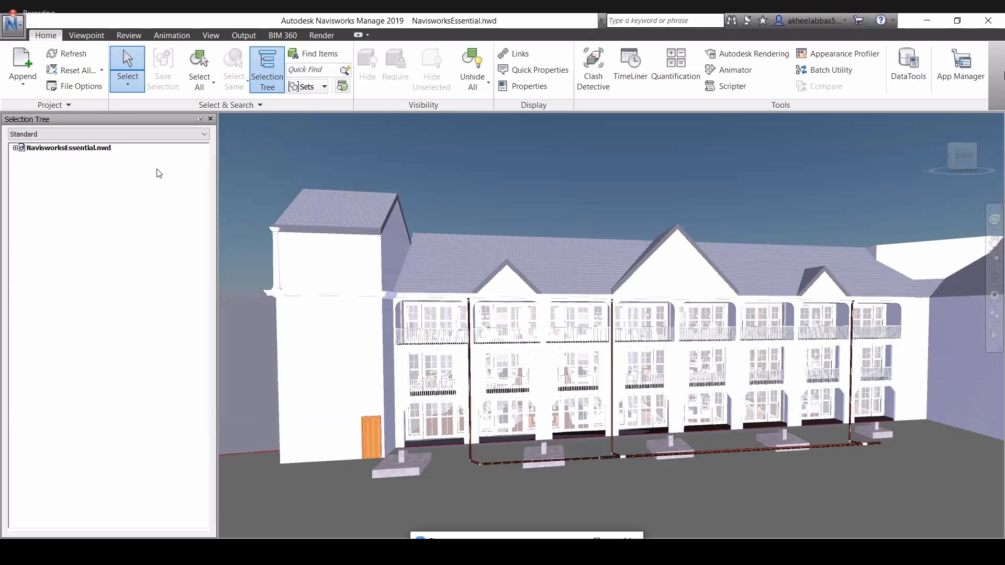
Step: Expand NavisworksEssential.nwd in the Selection Tree and examine the levels inside its architectural, mechanical, electrical, sprinkler and structural files
{"action": "left_click", "coordinate": [16, 148]}
{"action": "left_click", "coordinate": [23, 157]}
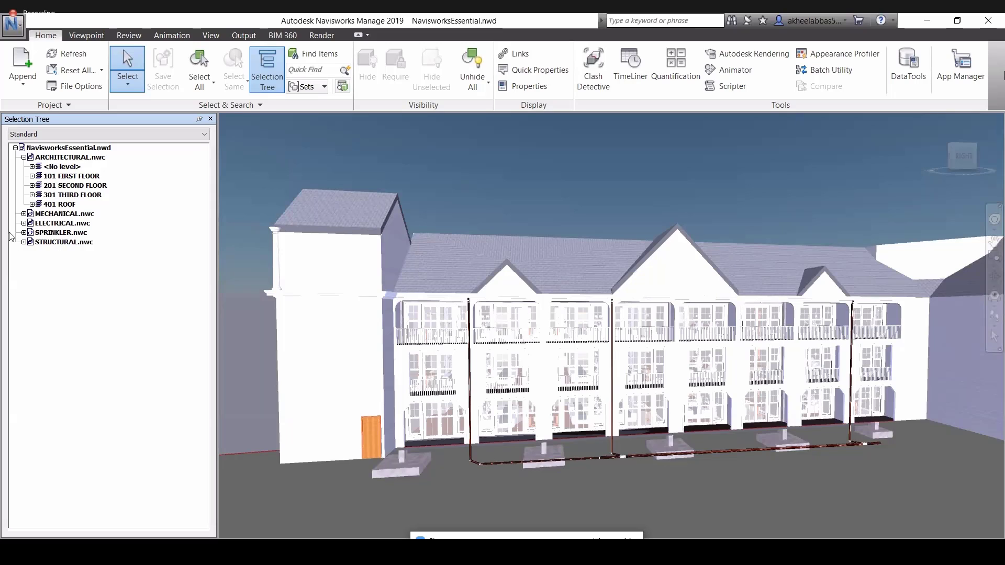
{"action": "left_click", "coordinate": [23, 214]}
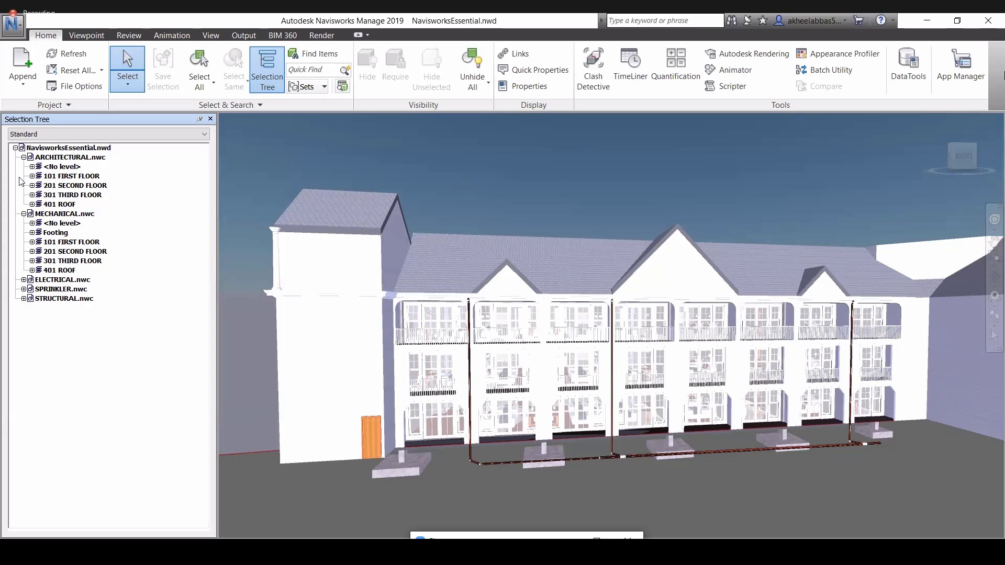
{"action": "left_click", "coordinate": [23, 157]}
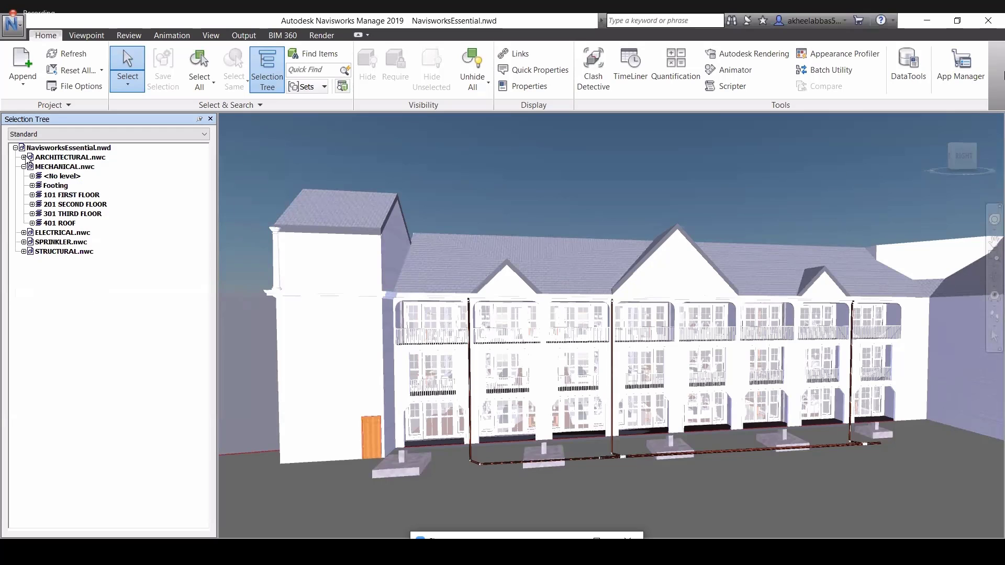
{"action": "left_click", "coordinate": [24, 233]}
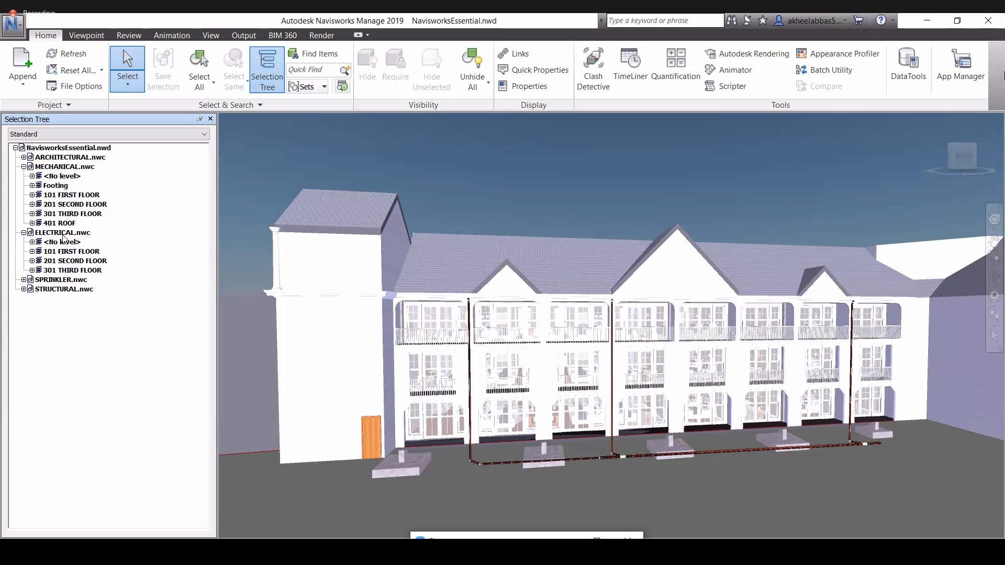
{"action": "left_click", "coordinate": [23, 280]}
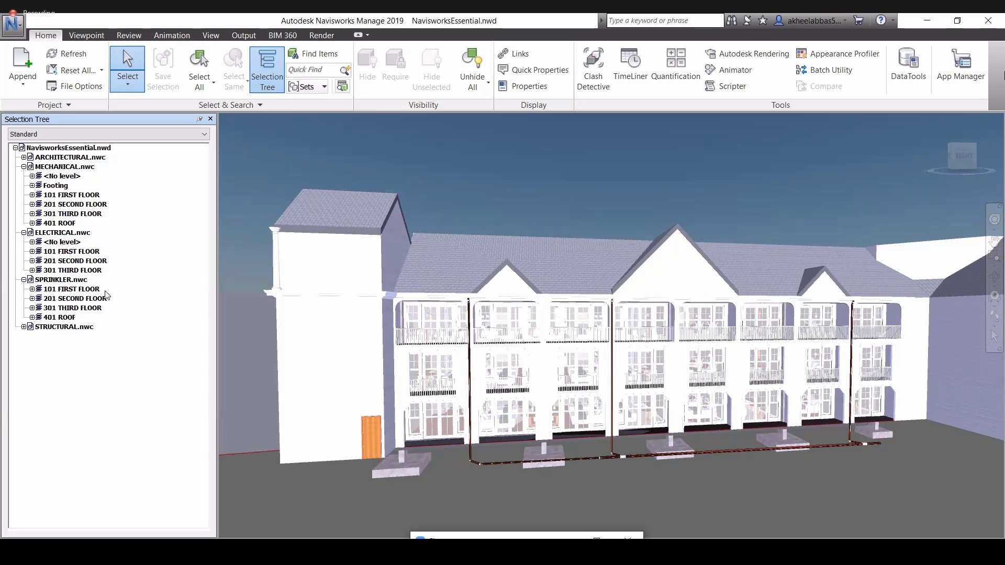
{"action": "left_click", "coordinate": [24, 327]}
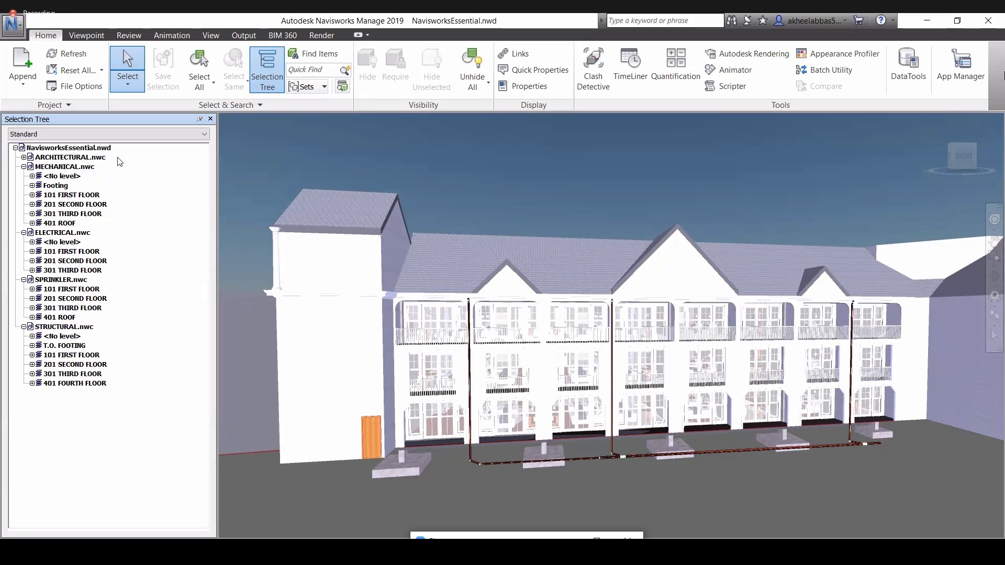
Step: Demonstrate auto-hiding the Selection Tree, revealing it again, and pinning it back in place
{"action": "left_click", "coordinate": [199, 120]}
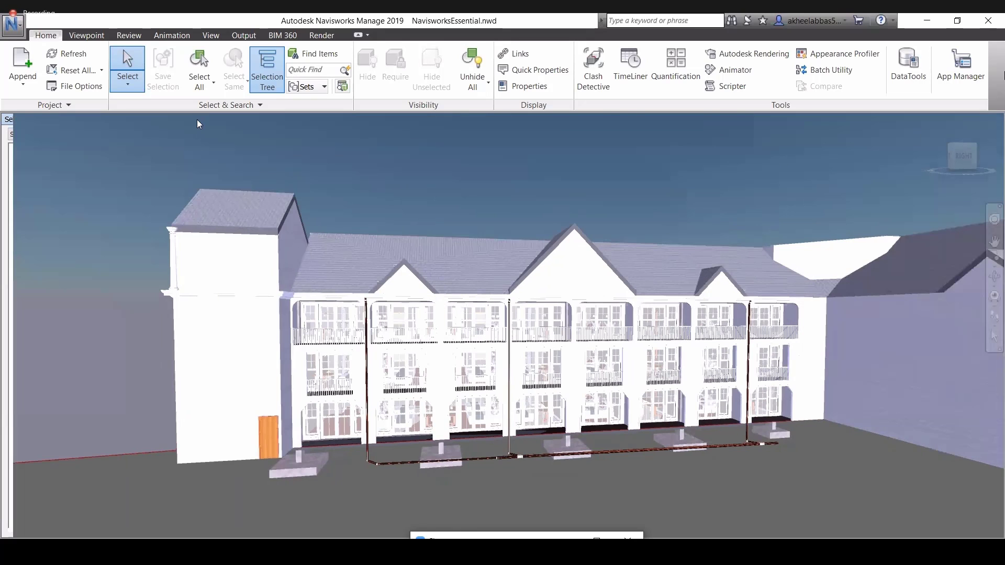
{"action": "mouse_move", "coordinate": [5, 152]}
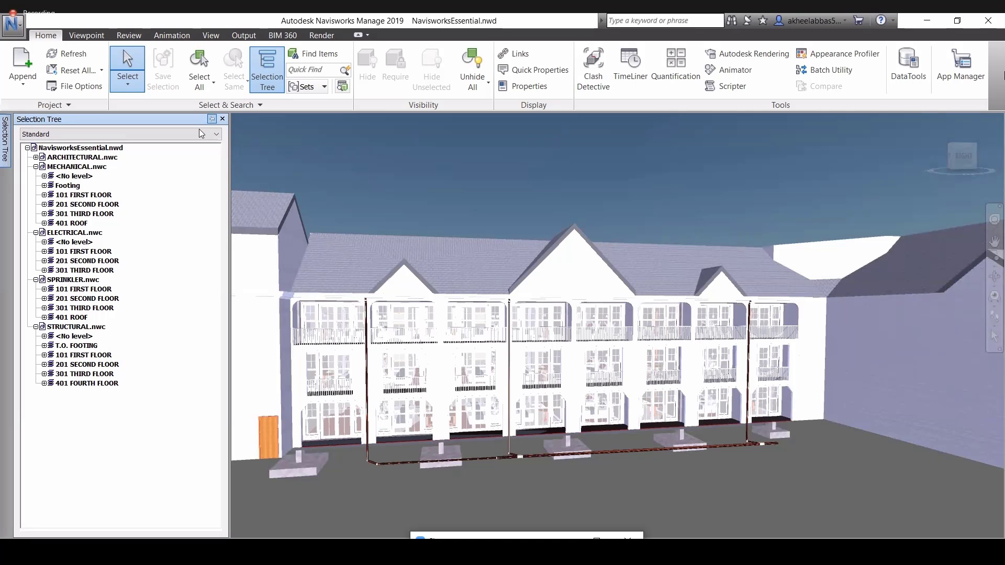
{"action": "left_click", "coordinate": [211, 119]}
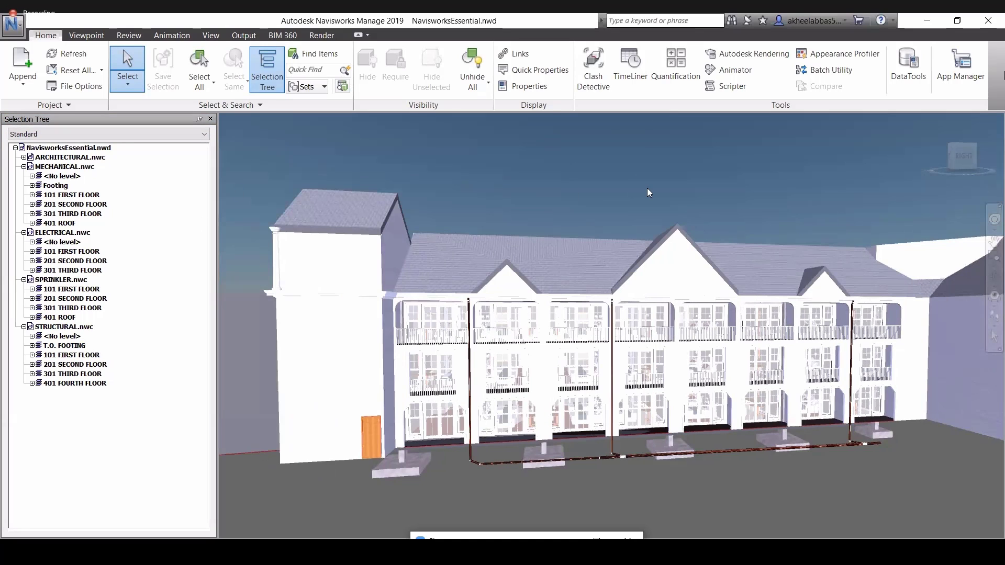
{"action": "left_click", "coordinate": [201, 122]}
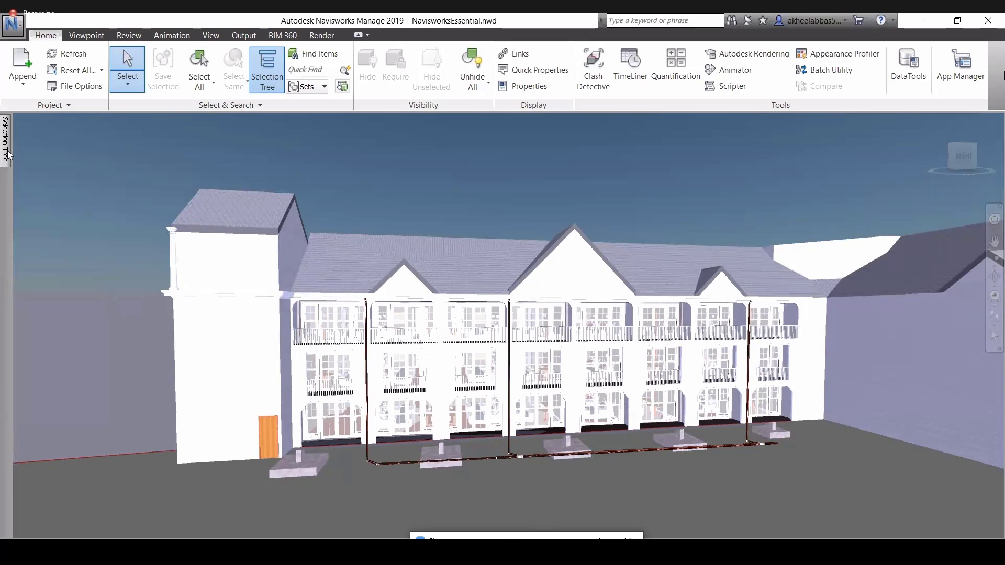
{"action": "mouse_move", "coordinate": [7, 153]}
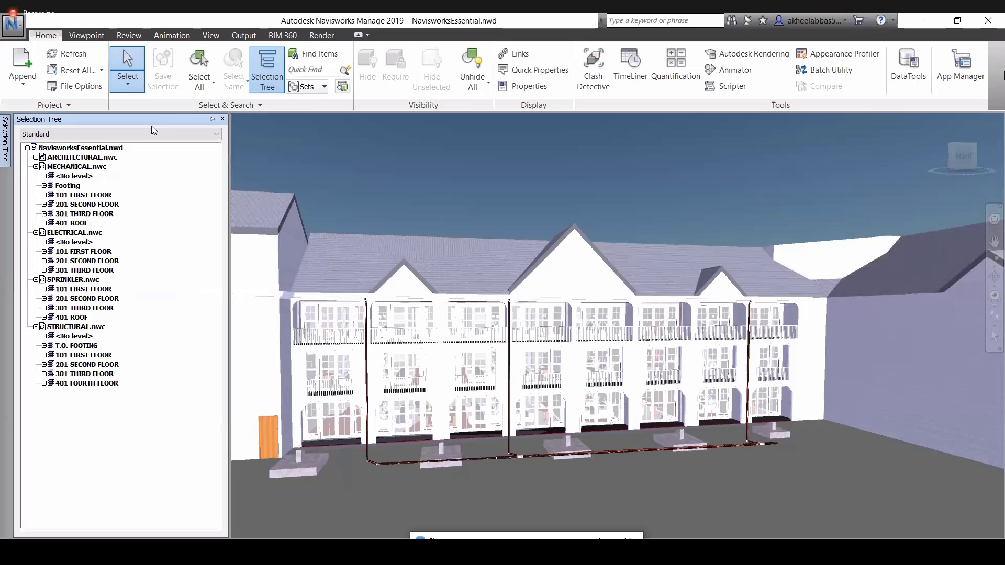
{"action": "left_click", "coordinate": [211, 120]}
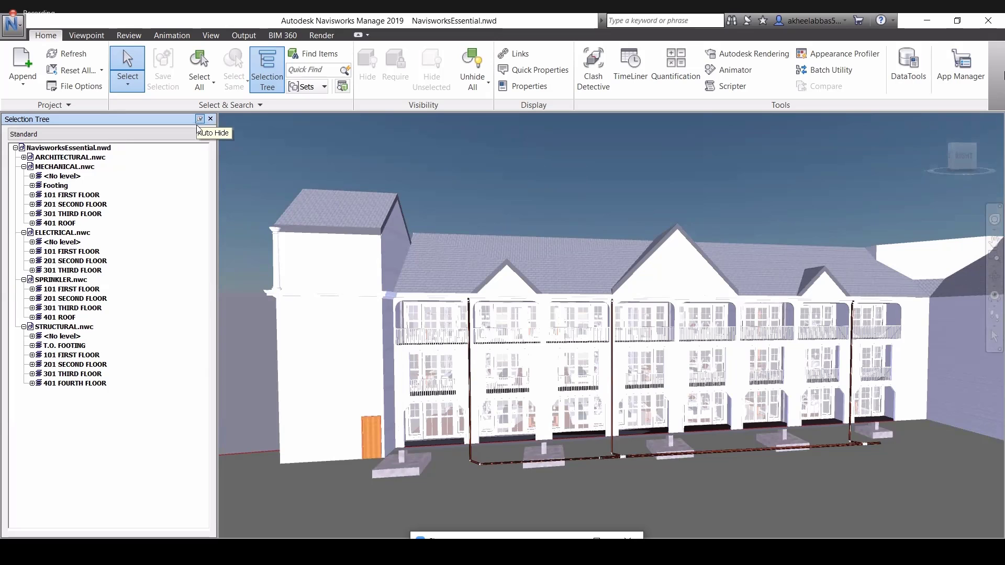
Step: Select the 301 THIRD FLOOR level of ELECTRICAL.nwc and walk through the curved curtain wall to view its items inside the building
{"action": "scroll", "coordinate": [547, 246], "scroll_direction": "down", "scroll_amount": 3}
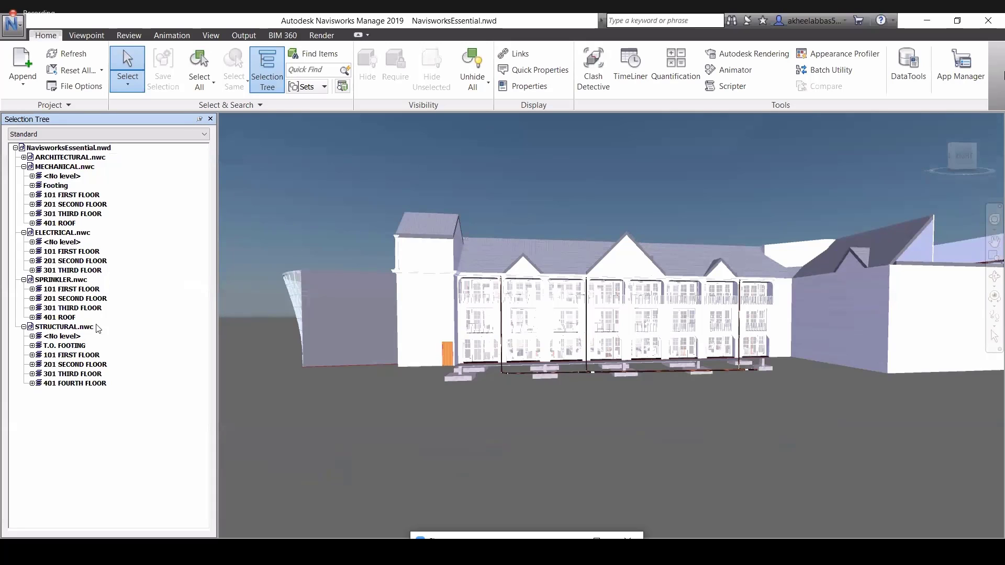
{"action": "left_click", "coordinate": [75, 271]}
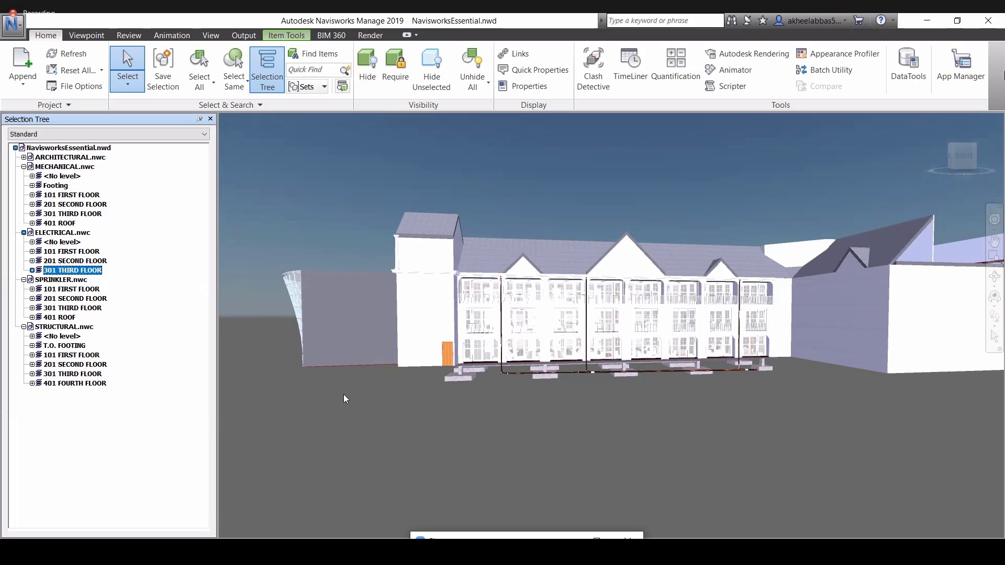
{"action": "mouse_move", "coordinate": [343, 394]}
{"action": "middle_mouse_down", "text": "shift"}
{"action": "mouse_move", "coordinate": [450, 413]}
{"action": "mouse_move", "coordinate": [574, 478]}
{"action": "mouse_move", "coordinate": [625, 463]}
{"action": "mouse_move", "coordinate": [653, 386]}
{"action": "mouse_move", "coordinate": [592, 398]}
{"action": "mouse_move", "coordinate": [602, 405]}
{"action": "middle_mouse_up", "text": "shift"}
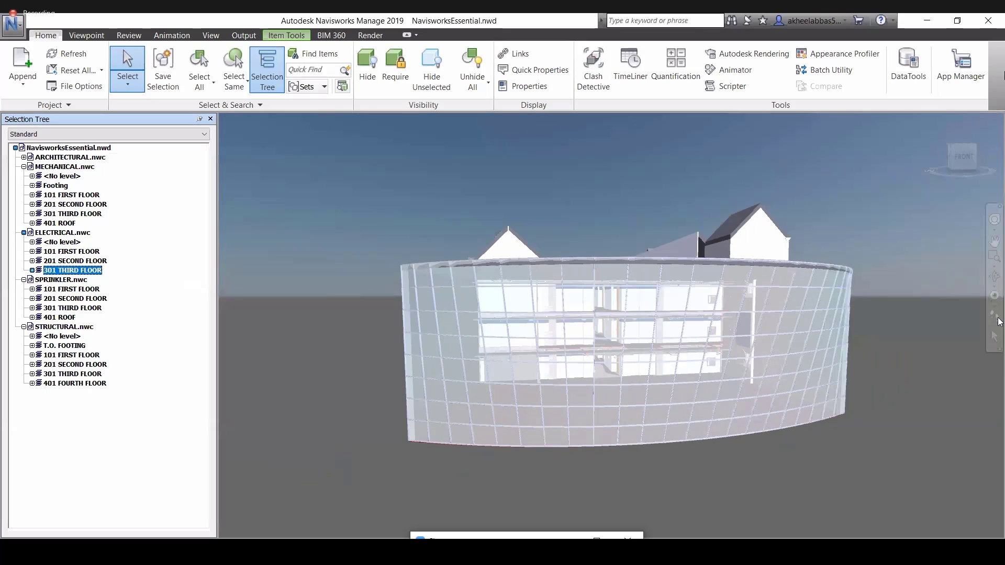
{"action": "left_click", "coordinate": [994, 314]}
{"action": "left_click_drag", "start_coordinate": [513, 419], "coordinate": [350, 384]}
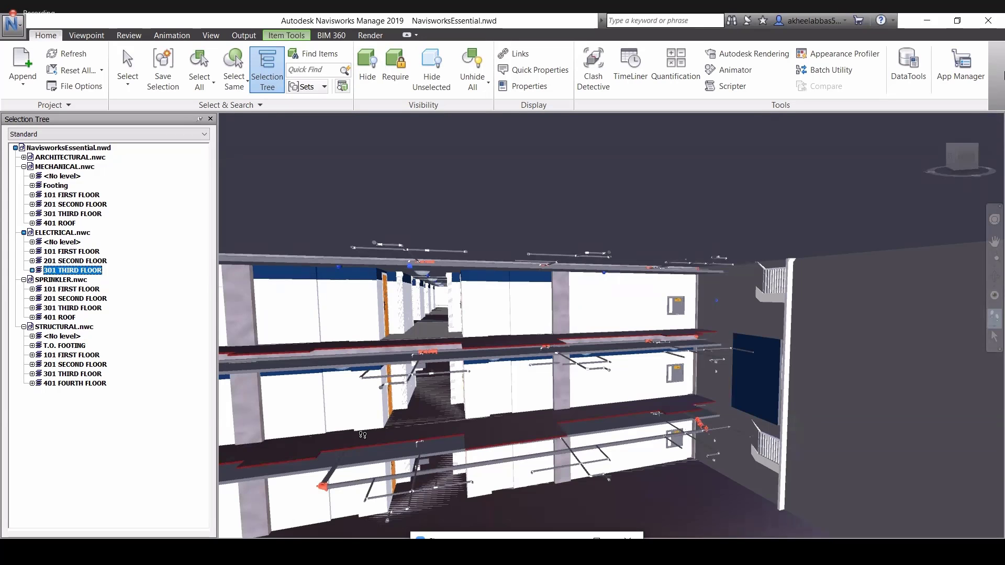
{"action": "middle_click_drag", "start_coordinate": [366, 459], "coordinate": [366, 470]}
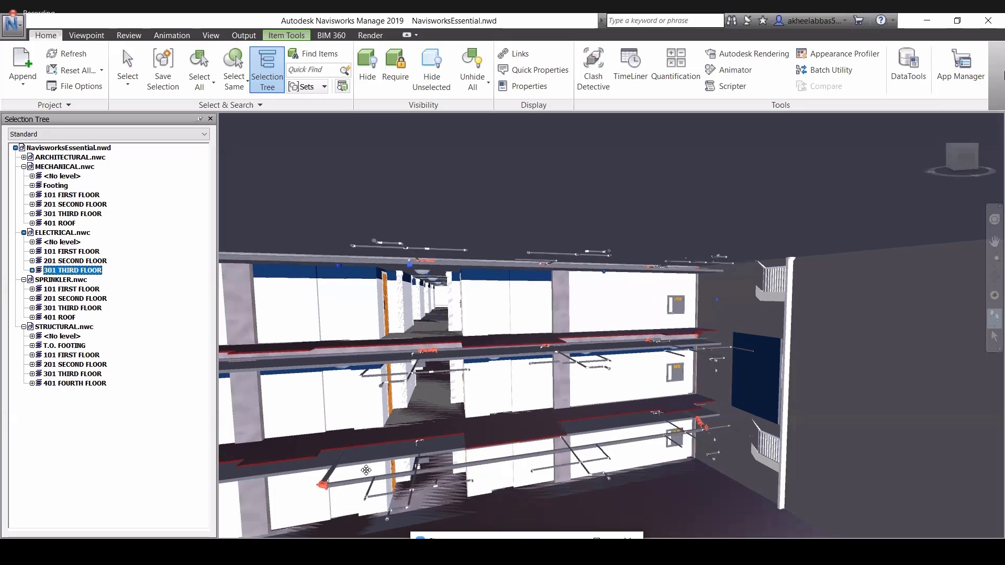
Step: Select the Footing level of MECHANICAL.nwc and move the viewpoint out of the building interior to look for its items
{"action": "middle_click_drag", "start_coordinate": [348, 391], "coordinate": [313, 255]}
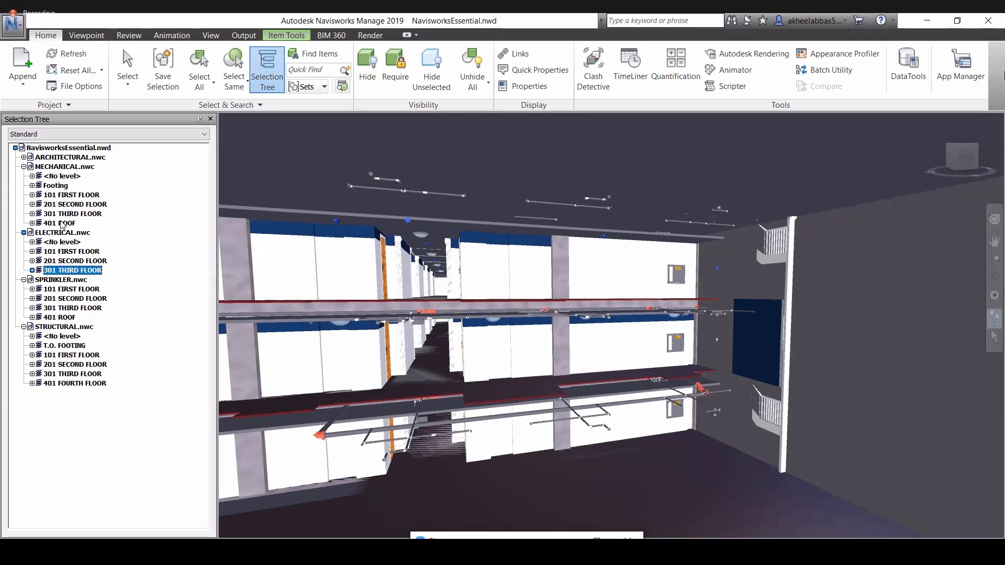
{"action": "left_click", "coordinate": [57, 186]}
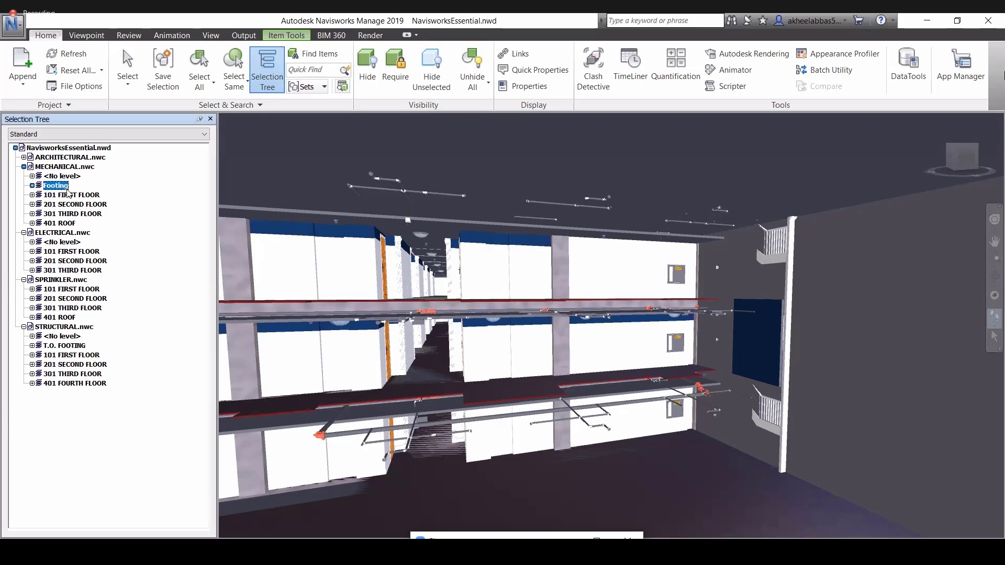
{"action": "scroll", "coordinate": [648, 274], "scroll_direction": "up", "scroll_amount": 1}
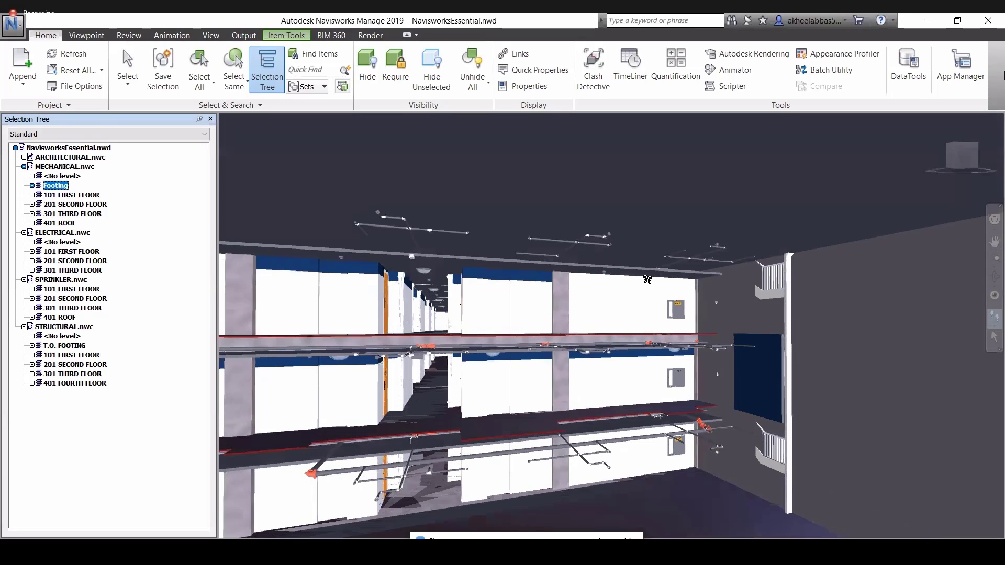
{"action": "scroll", "coordinate": [647, 279], "scroll_direction": "up", "scroll_amount": 4}
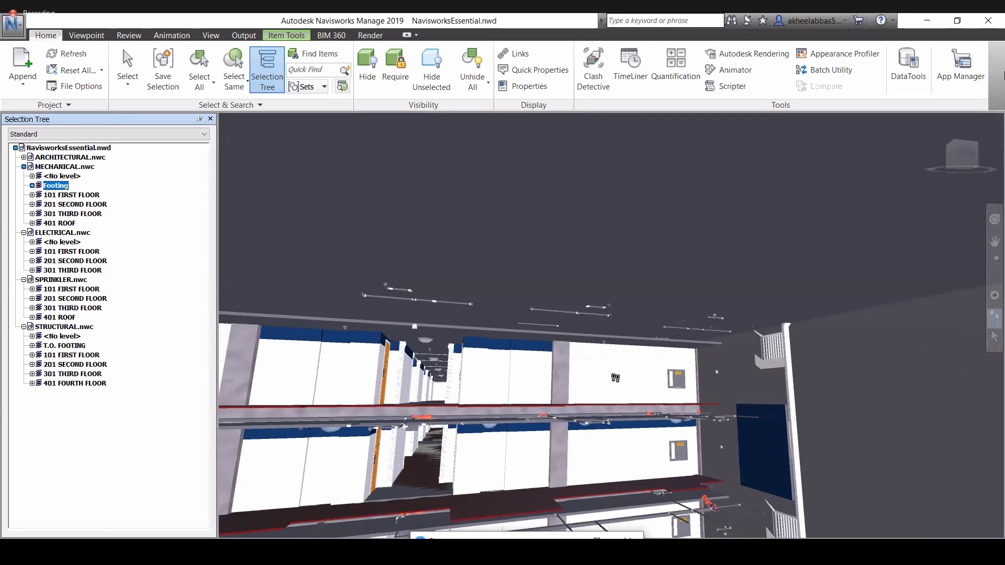
{"action": "left_click_drag", "start_coordinate": [635, 470], "coordinate": [347, 462]}
{"action": "scroll", "coordinate": [267, 357], "scroll_direction": "up", "scroll_amount": 3}
{"action": "scroll", "coordinate": [505, 455], "scroll_direction": "up", "scroll_amount": 1}
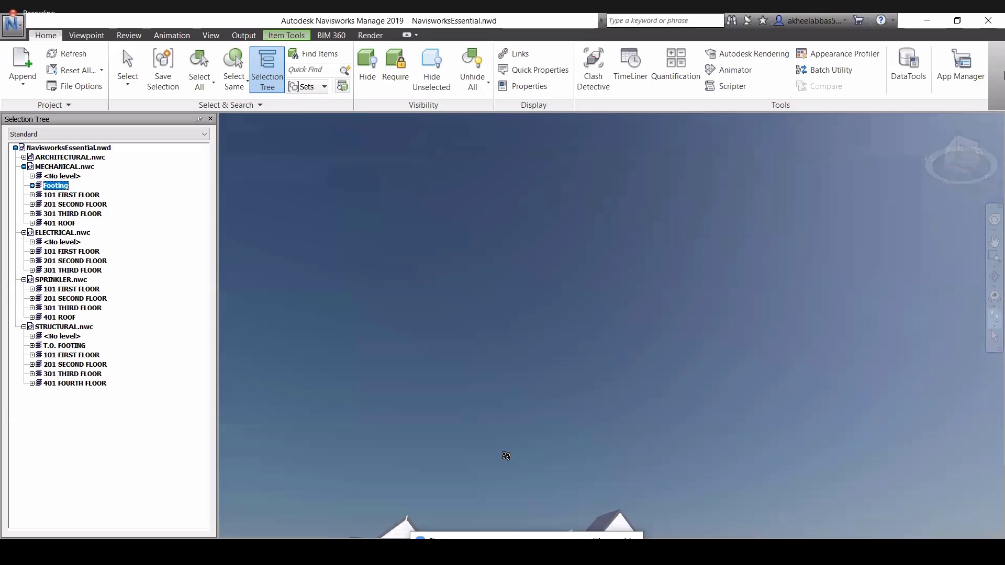
Step: Restore the home view of the building with the Select tool active and expand the Footing level of MECHANICAL.nwc
{"action": "left_click", "coordinate": [929, 121]}
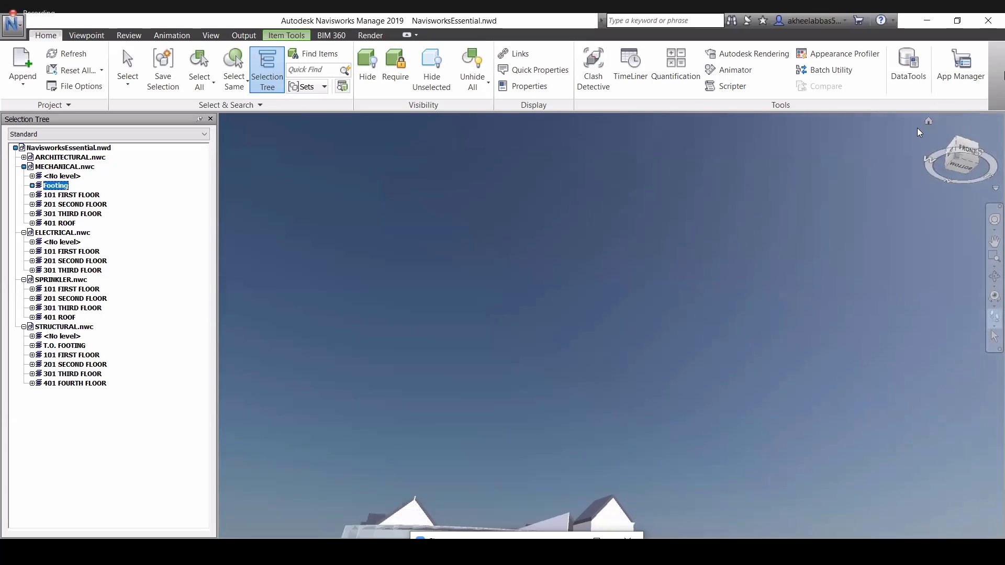
{"action": "left_click", "coordinate": [994, 337]}
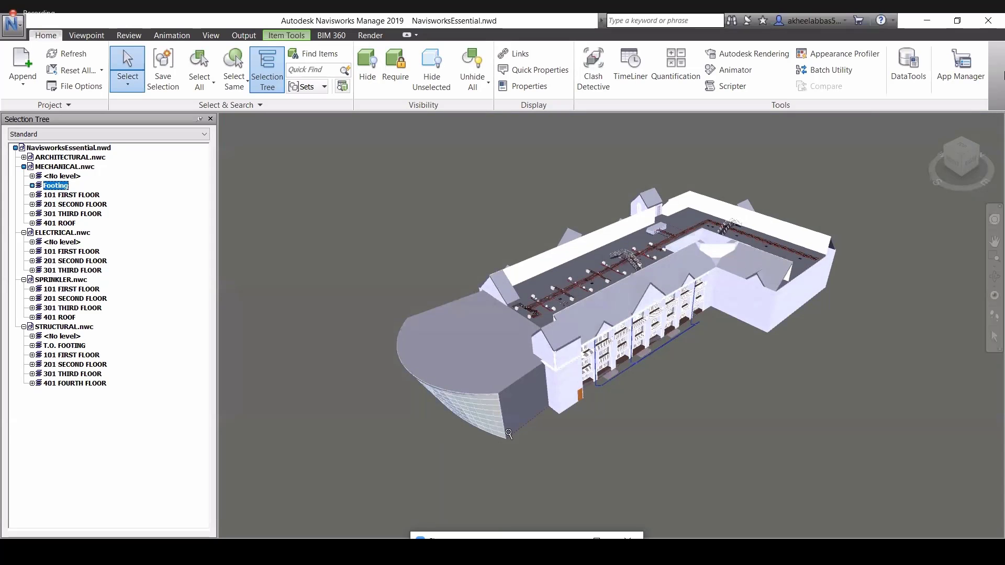
{"action": "scroll", "coordinate": [508, 435], "scroll_direction": "up", "scroll_amount": 4}
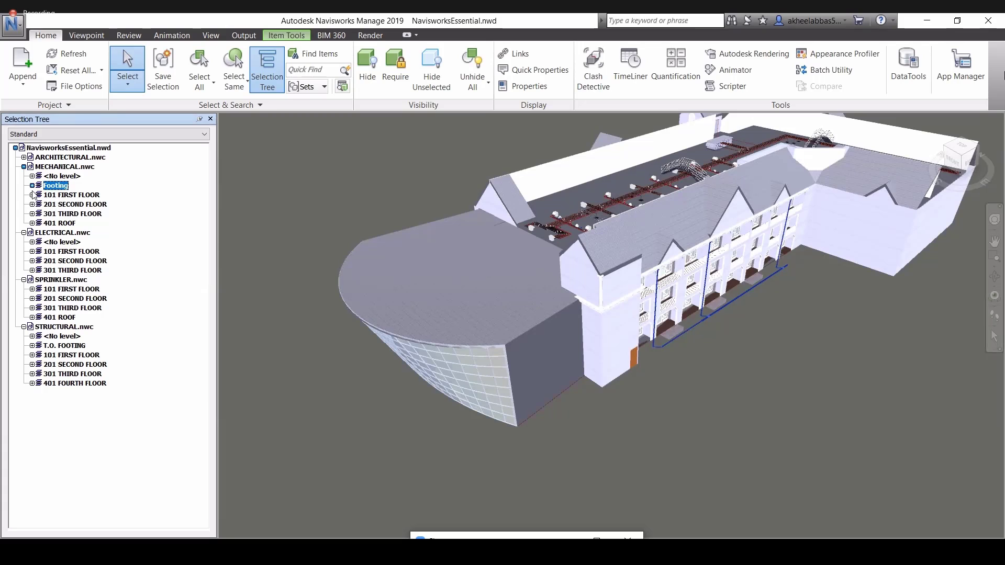
{"action": "left_click", "coordinate": [32, 185]}
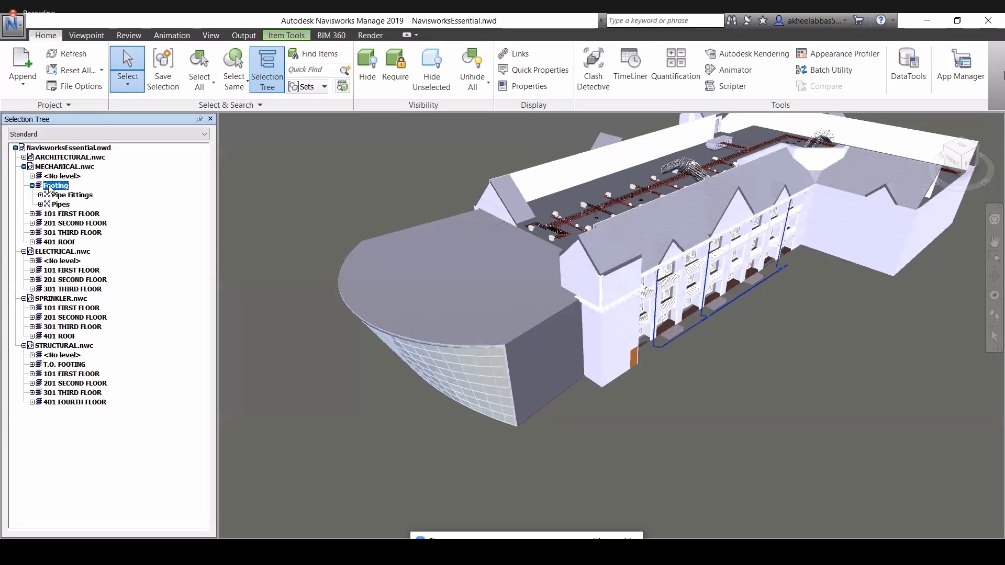
Step: Select the T.O. FOOTING level of STRUCTURAL.nwc and inspect the footings beneath the building's balcony facade
{"action": "left_click", "coordinate": [56, 366]}
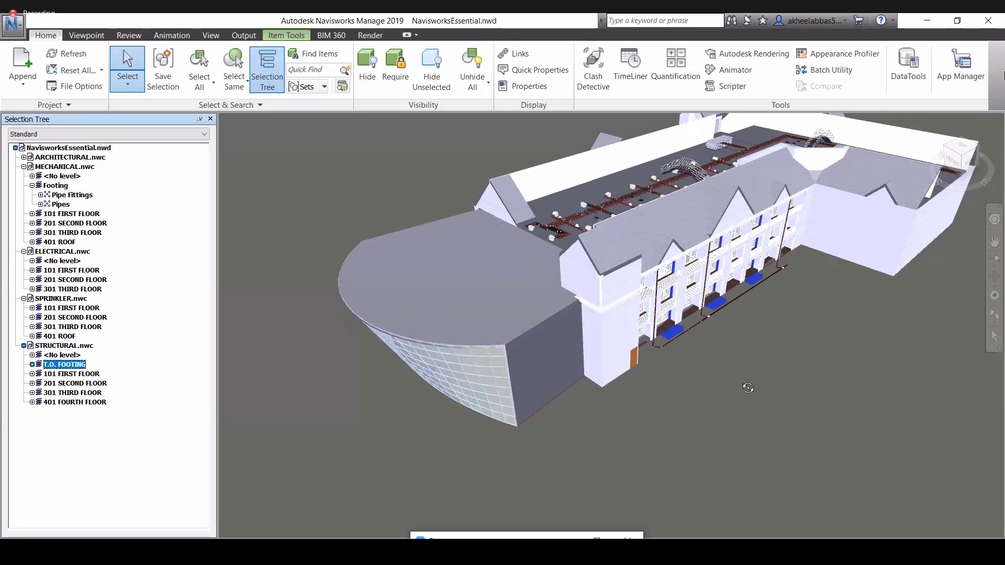
{"action": "mouse_move", "coordinate": [747, 388]}
{"action": "left_mouse_down"}
{"action": "mouse_move", "coordinate": [740, 411]}
{"action": "mouse_move", "coordinate": [594, 337]}
{"action": "mouse_move", "coordinate": [579, 353]}
{"action": "left_mouse_up"}
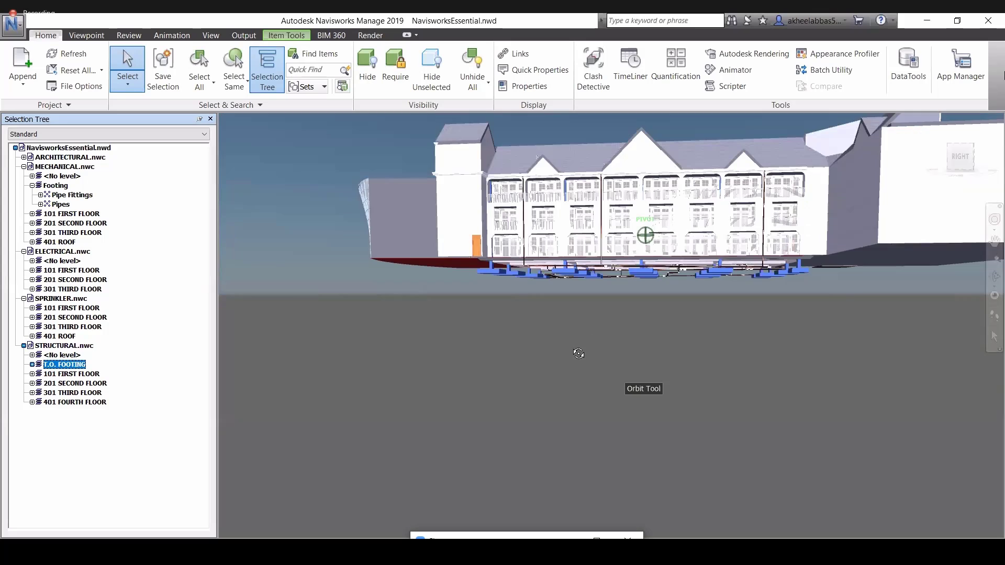
{"action": "middle_click_drag", "start_coordinate": [579, 353], "coordinate": [597, 355], "text": "shift"}
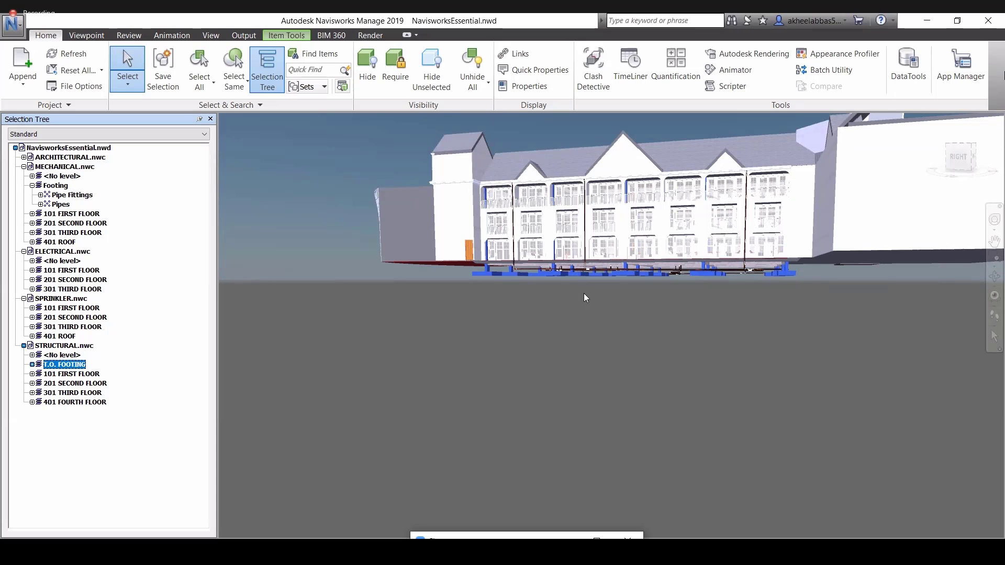
{"action": "middle_click_drag", "start_coordinate": [583, 293], "coordinate": [530, 366]}
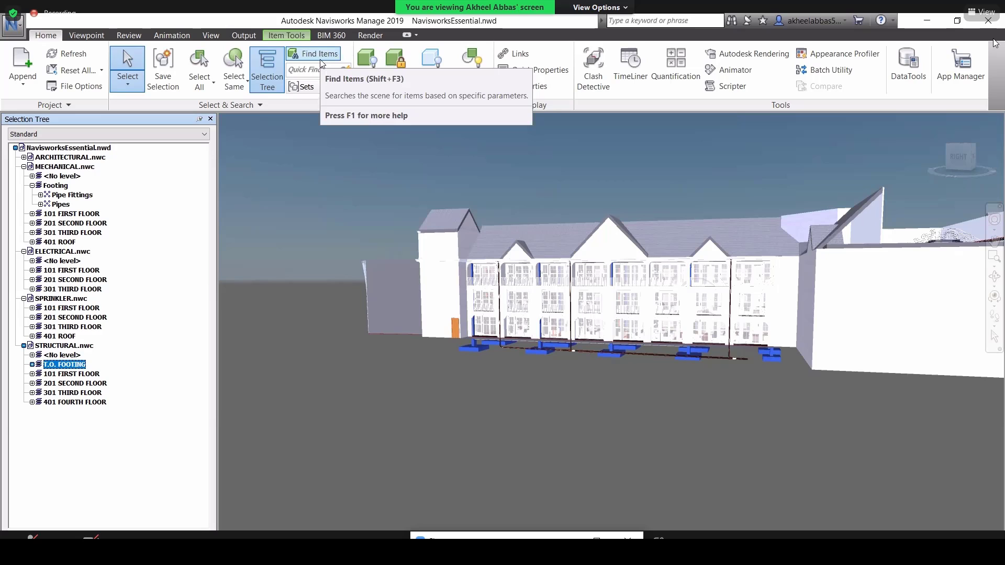
Step: Clear the selection and start a Find Items search with the category set to Element
{"action": "left_click", "coordinate": [388, 223]}
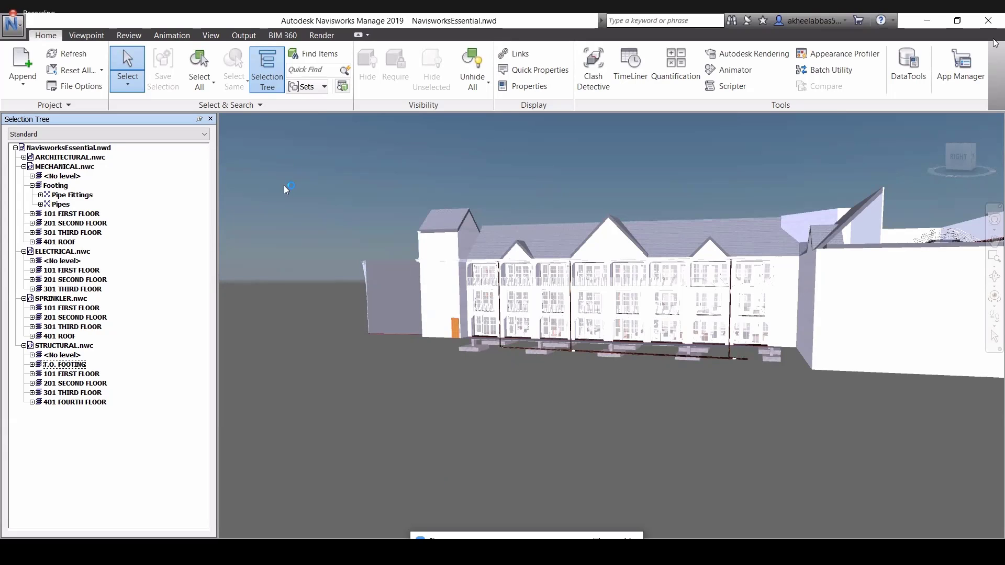
{"action": "left_click", "coordinate": [323, 55]}
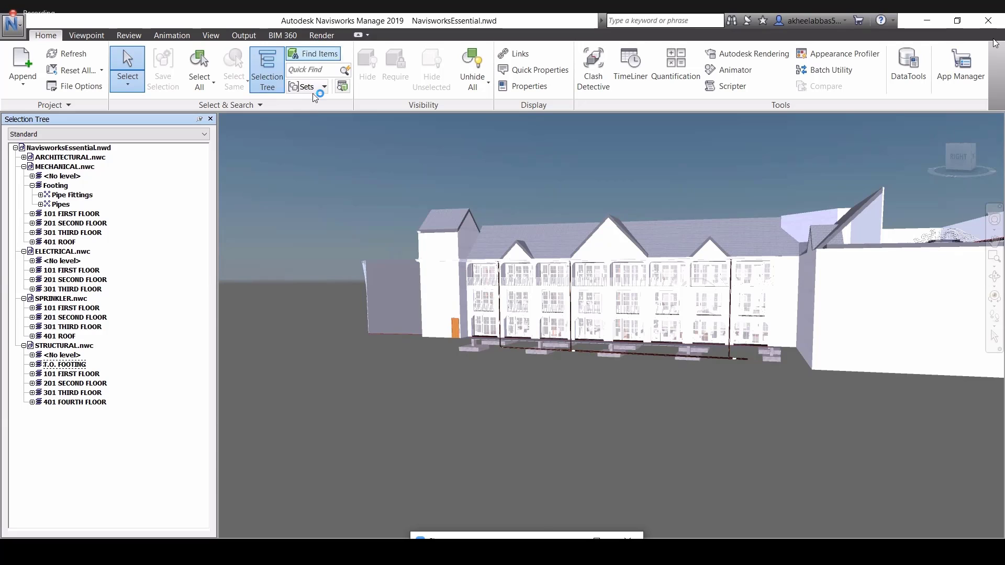
{"action": "left_click", "coordinate": [293, 313]}
{"action": "left_click", "coordinate": [294, 313]}
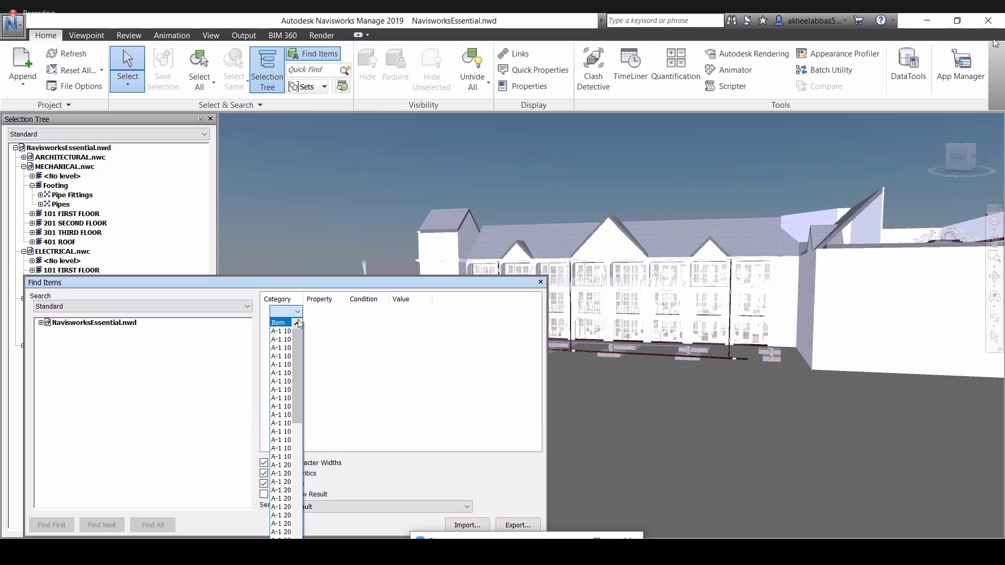
{"action": "scroll", "coordinate": [281, 398], "scroll_direction": "down", "scroll_amount": 10}
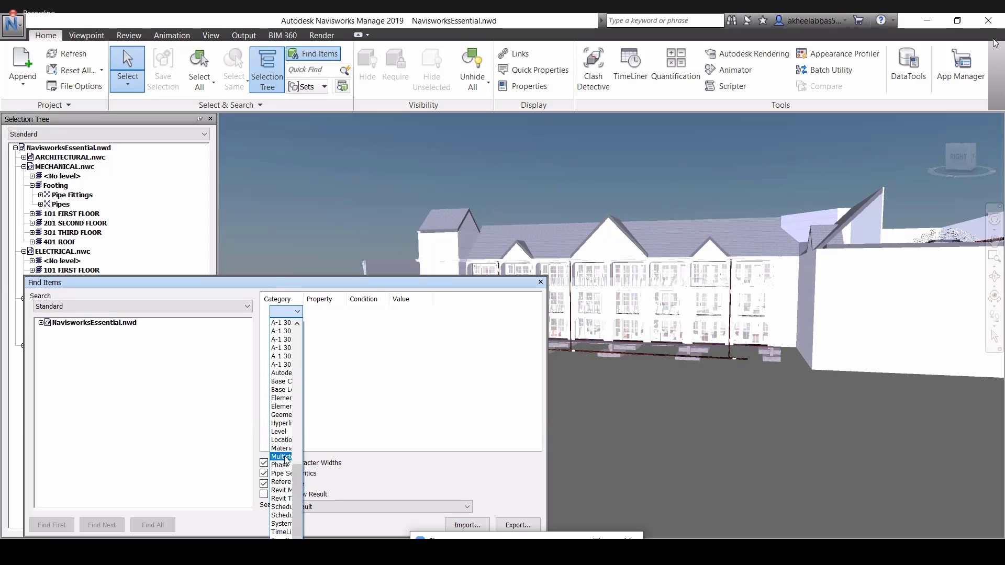
{"action": "left_click", "coordinate": [285, 401]}
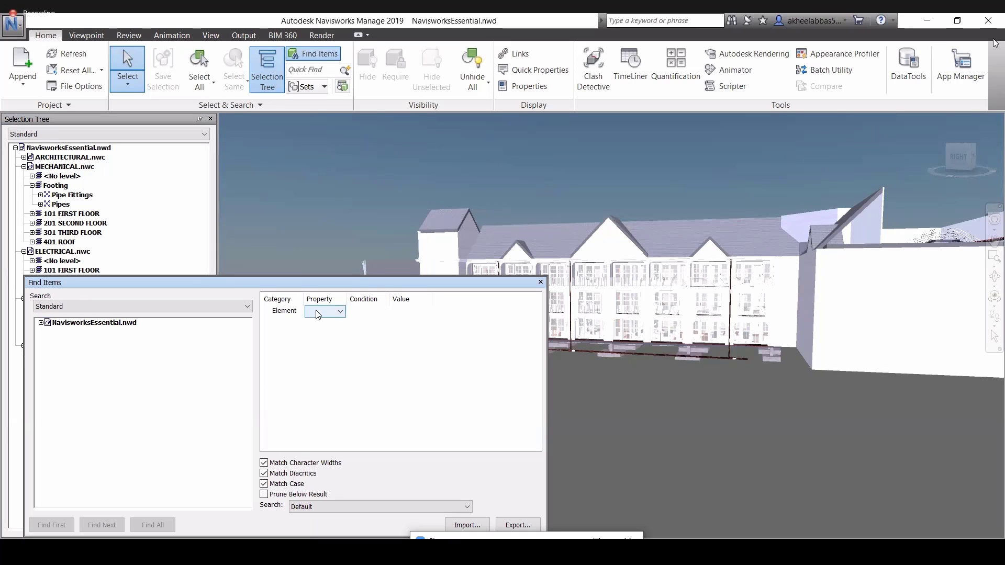
Step: Set the Element search's property to Name and its condition to =
{"action": "left_click", "coordinate": [318, 313]}
{"action": "scroll", "coordinate": [329, 459], "scroll_direction": "down", "scroll_amount": 5}
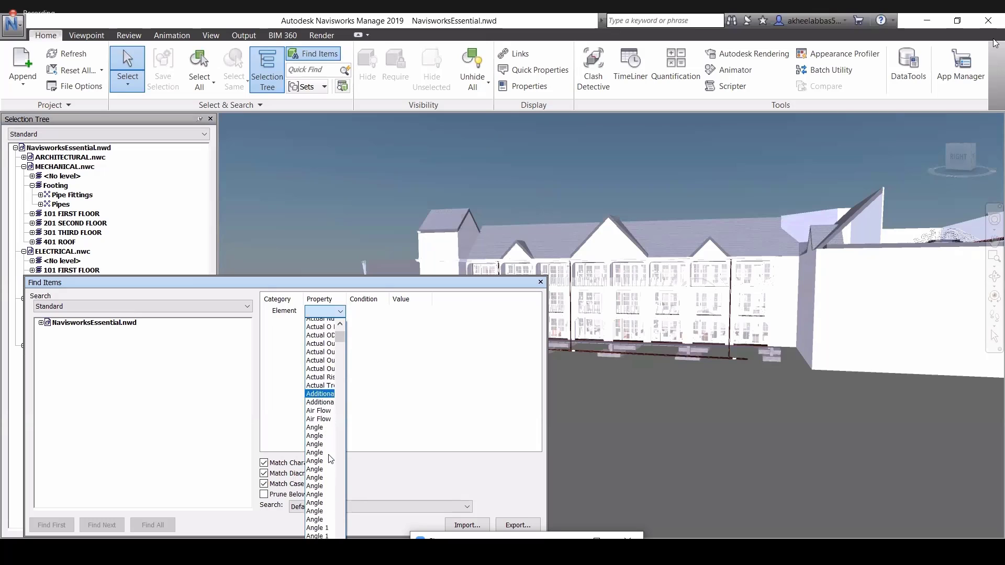
{"action": "scroll", "coordinate": [328, 458], "scroll_direction": "down", "scroll_amount": 10}
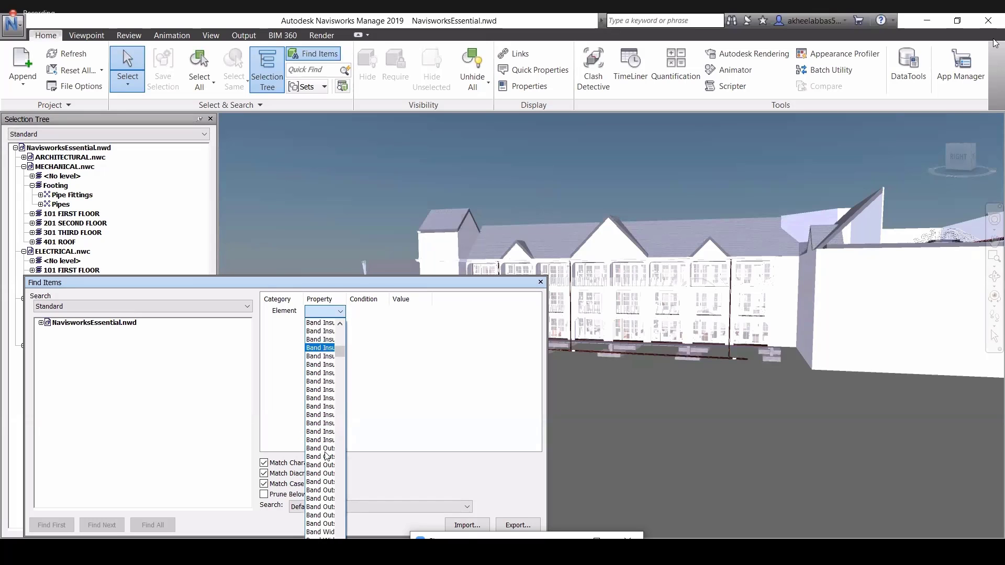
{"action": "scroll", "coordinate": [327, 456], "scroll_direction": "down", "scroll_amount": 9}
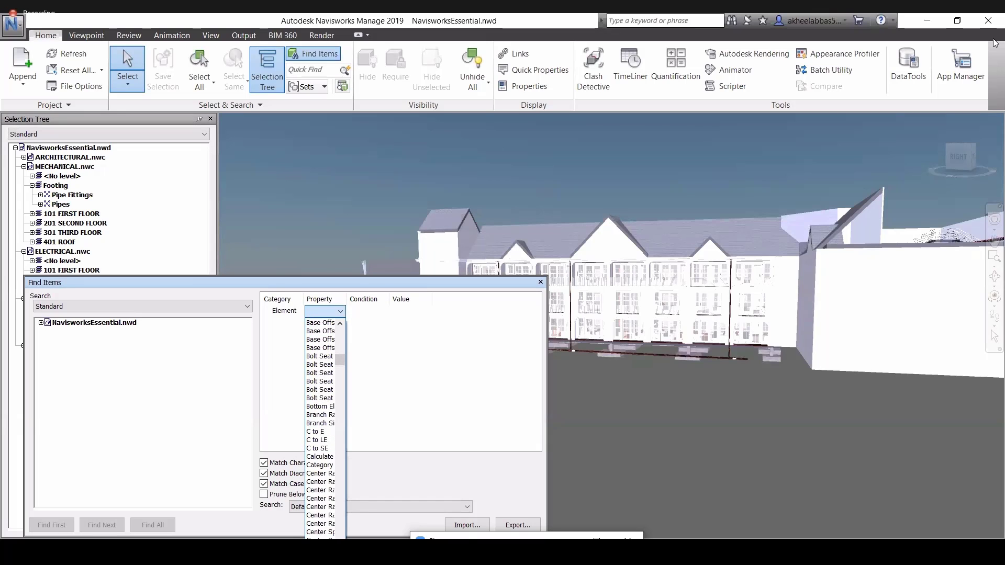
{"action": "scroll", "coordinate": [333, 498], "scroll_direction": "down", "scroll_amount": 10}
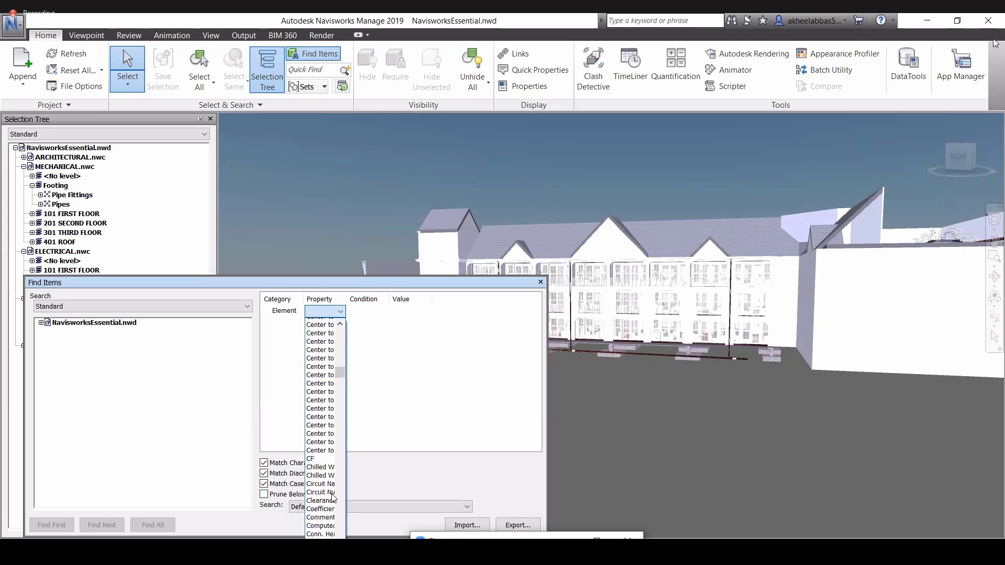
{"action": "scroll", "coordinate": [333, 497], "scroll_direction": "down", "scroll_amount": 1}
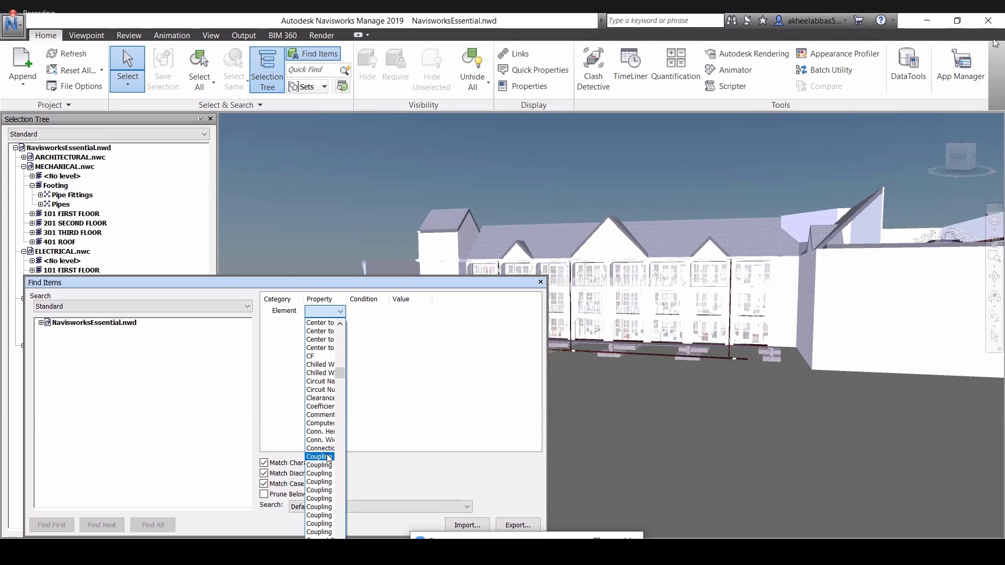
{"action": "scroll", "coordinate": [325, 458], "scroll_direction": "down", "scroll_amount": 10}
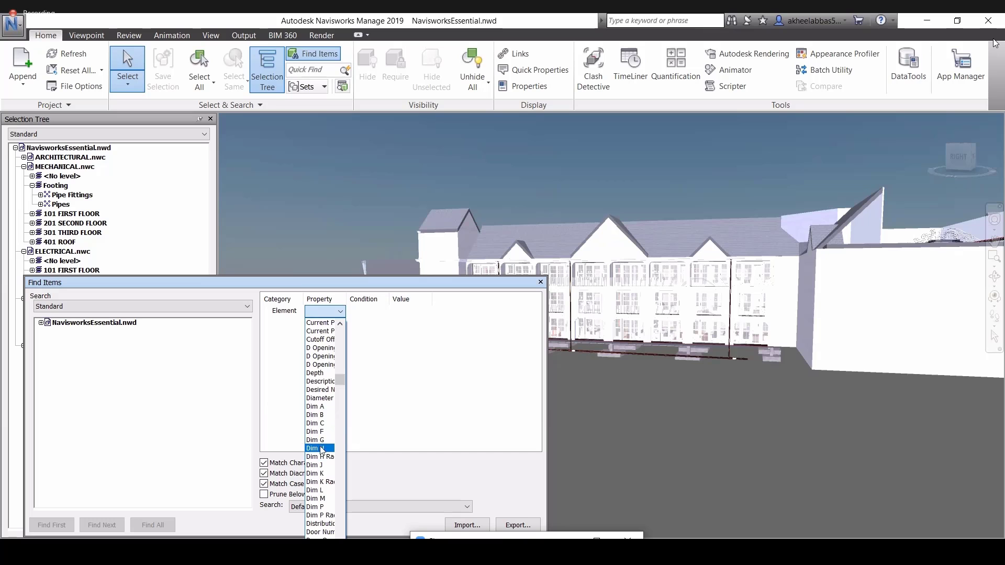
{"action": "scroll", "coordinate": [322, 453], "scroll_direction": "down", "scroll_amount": 3}
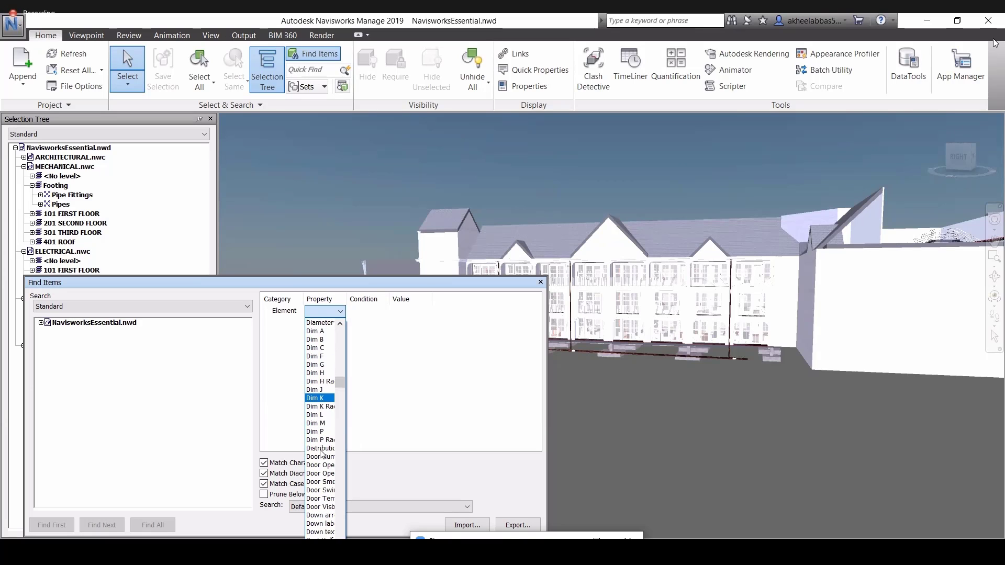
{"action": "scroll", "coordinate": [322, 453], "scroll_direction": "down", "scroll_amount": 15}
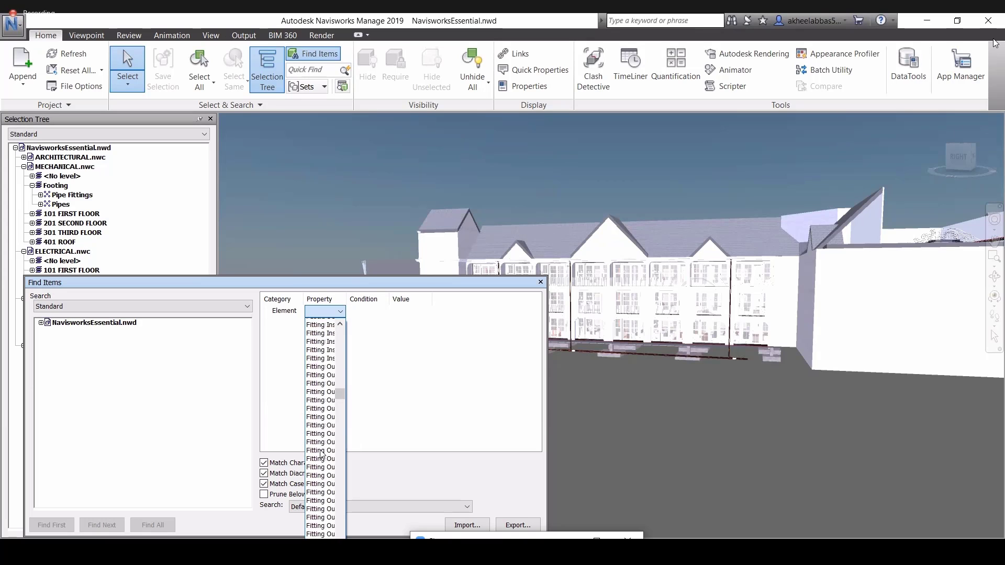
{"action": "scroll", "coordinate": [321, 454], "scroll_direction": "down", "scroll_amount": 15}
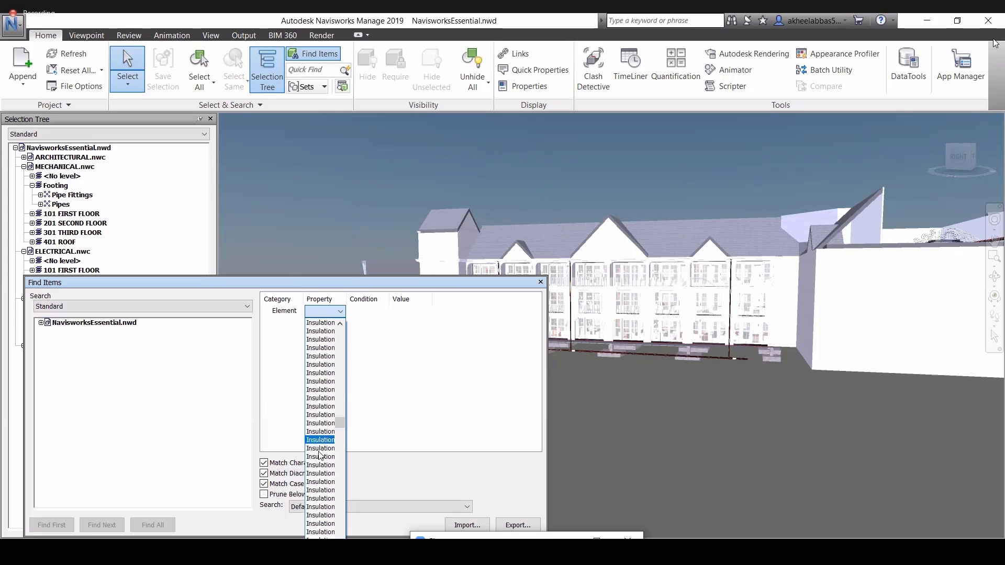
{"action": "scroll", "coordinate": [318, 455], "scroll_direction": "down", "scroll_amount": 15}
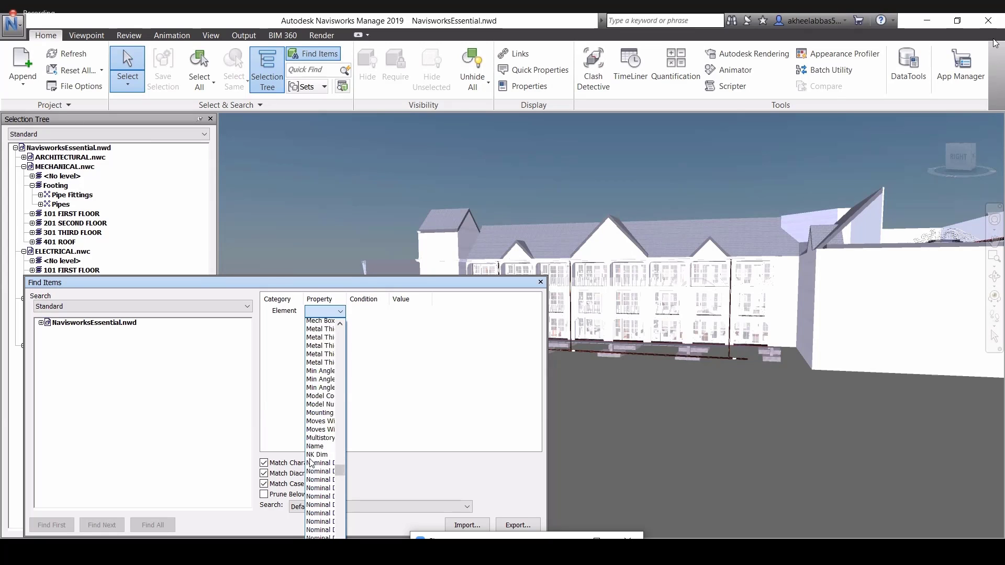
{"action": "scroll", "coordinate": [312, 460], "scroll_direction": "up", "scroll_amount": 6}
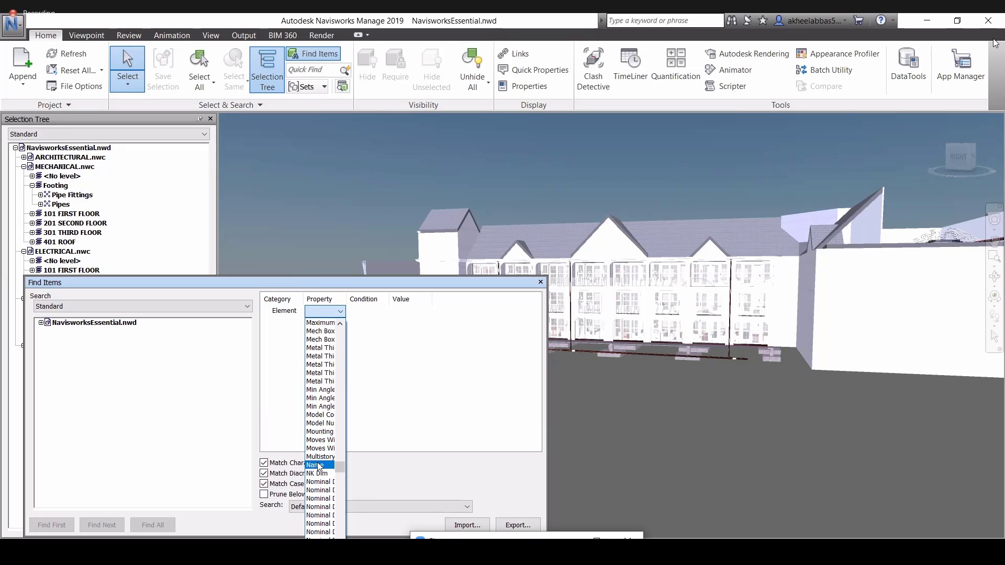
{"action": "left_click", "coordinate": [315, 455]}
{"action": "left_click", "coordinate": [373, 313]}
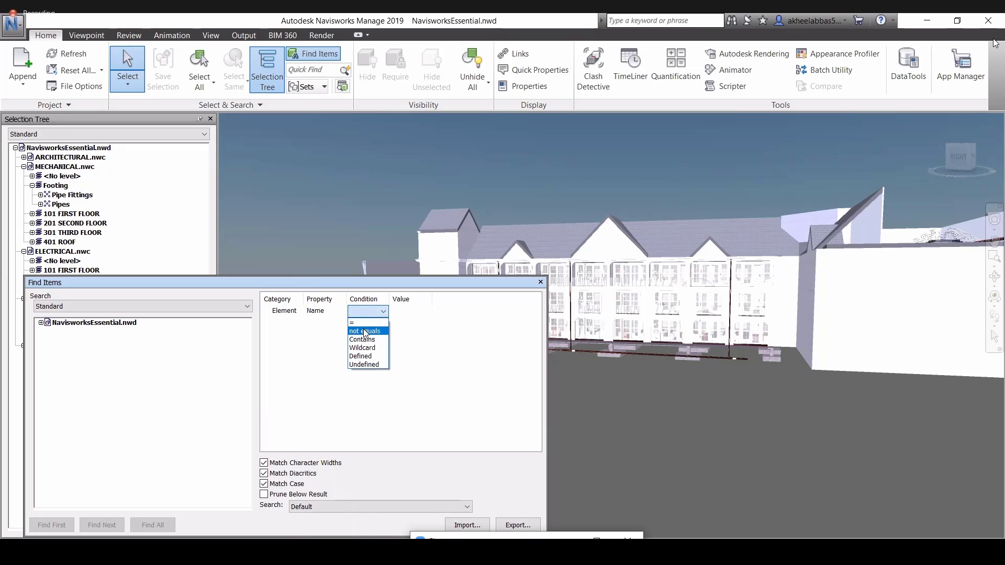
{"action": "left_click", "coordinate": [366, 324]}
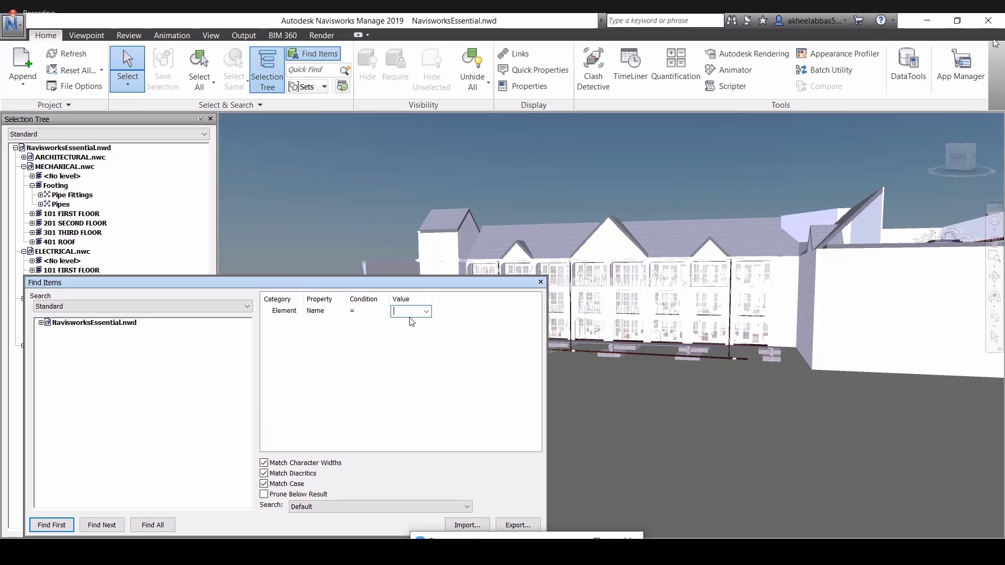
Step: Set the value of the Element Name search condition to Hotel Room Door
{"action": "left_click", "coordinate": [423, 312]}
{"action": "scroll", "coordinate": [410, 408], "scroll_direction": "down", "scroll_amount": 2}
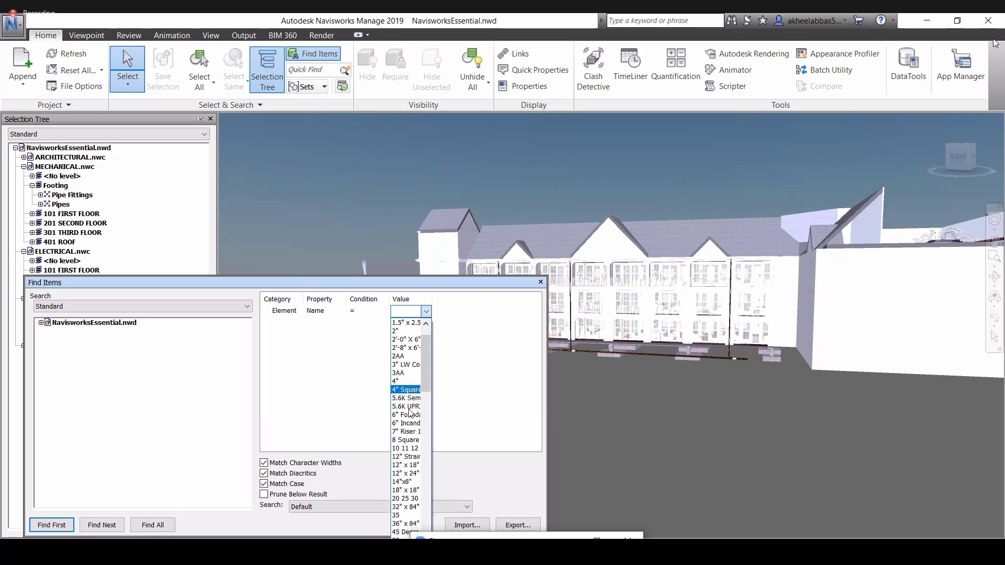
{"action": "scroll", "coordinate": [410, 412], "scroll_direction": "down", "scroll_amount": 9}
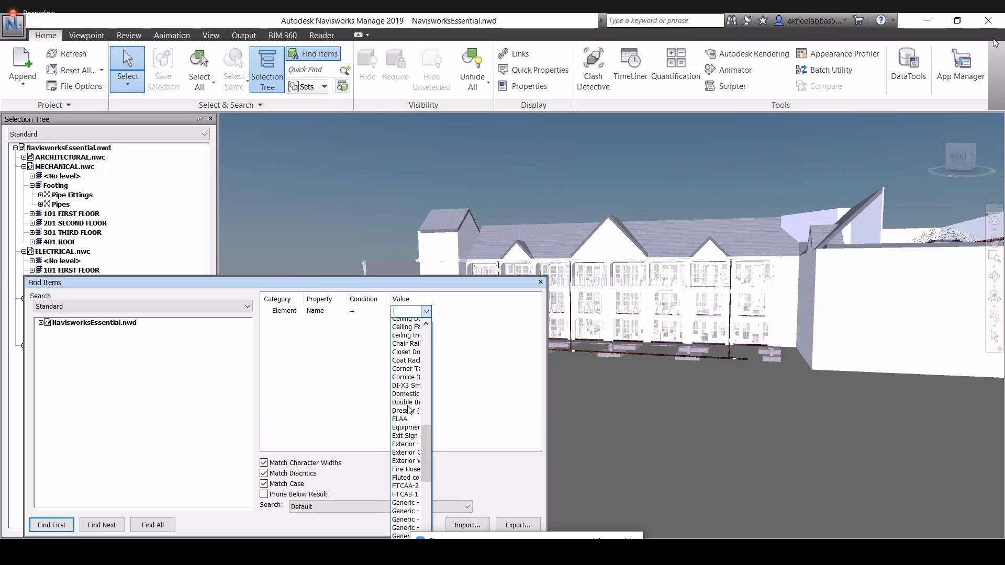
{"action": "scroll", "coordinate": [406, 418], "scroll_direction": "down", "scroll_amount": 3}
{"action": "scroll", "coordinate": [406, 440], "scroll_direction": "down", "scroll_amount": 10}
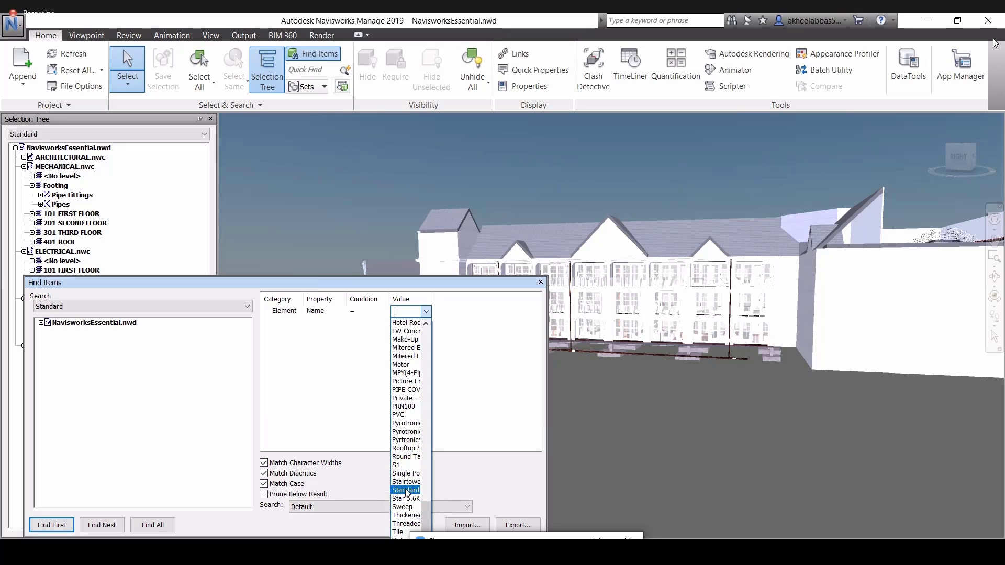
{"action": "scroll", "coordinate": [407, 492], "scroll_direction": "up", "scroll_amount": 3}
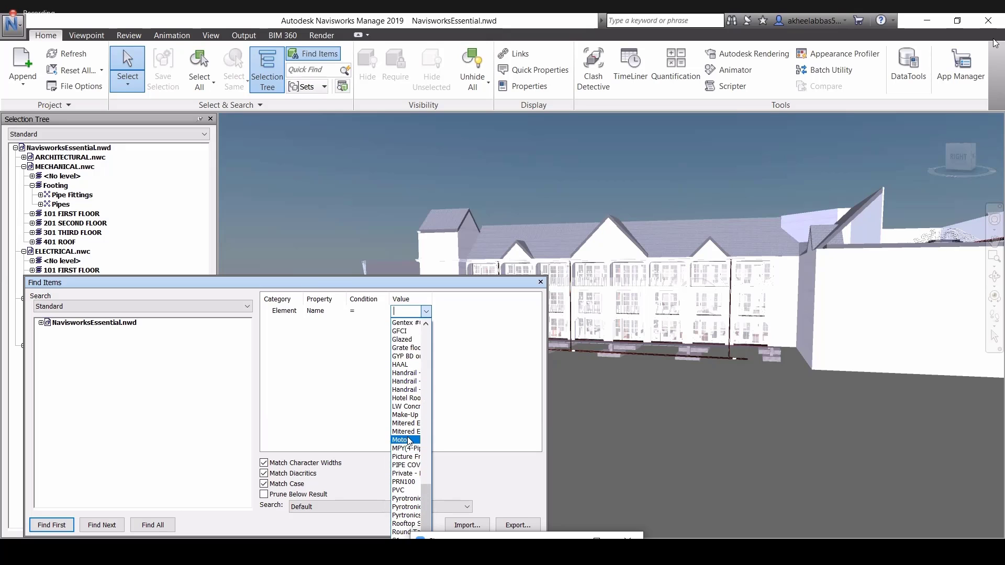
{"action": "left_click", "coordinate": [408, 399]}
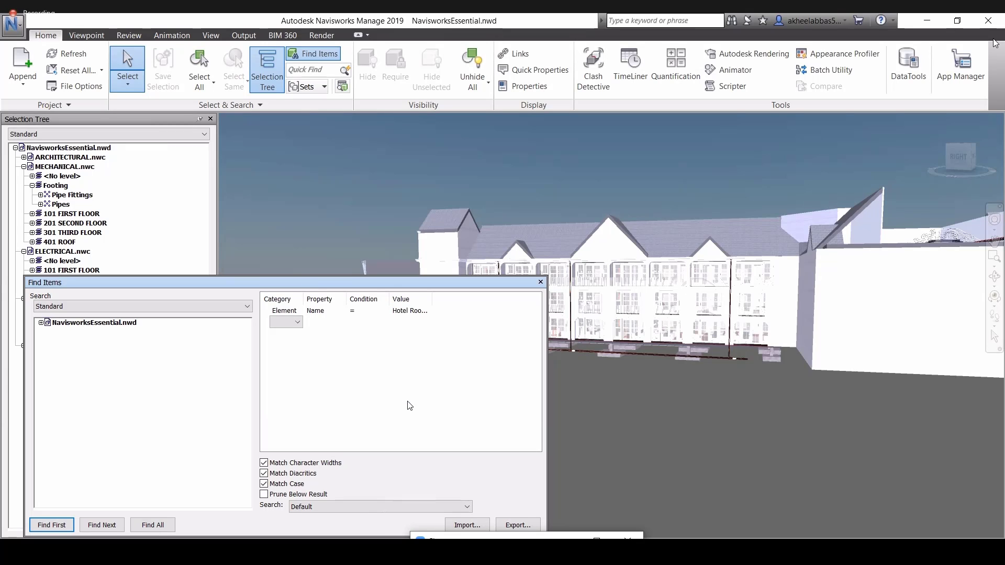
Step: Add a second search condition with the category set to Element
{"action": "left_click", "coordinate": [293, 321]}
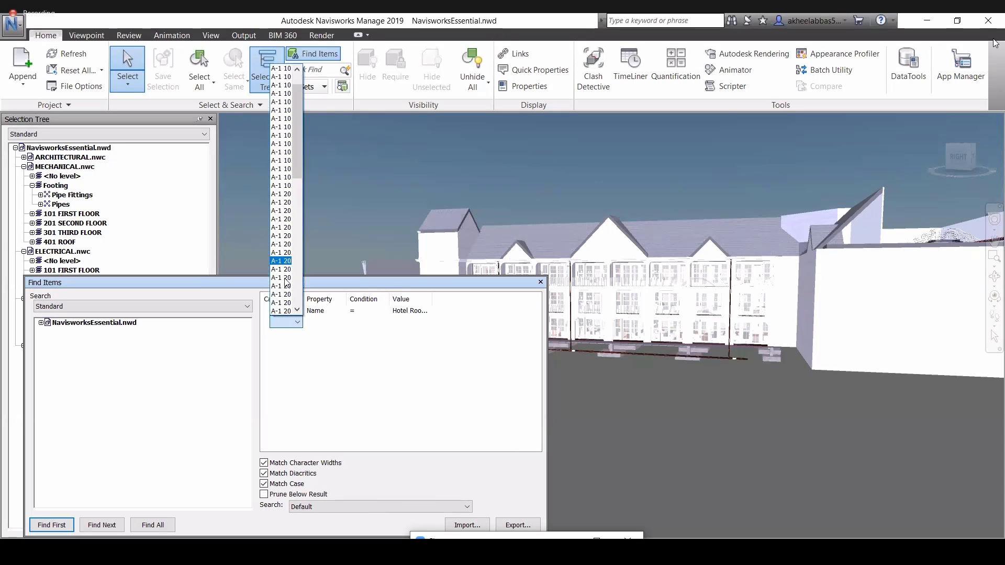
{"action": "scroll", "coordinate": [287, 282], "scroll_direction": "down", "scroll_amount": 10}
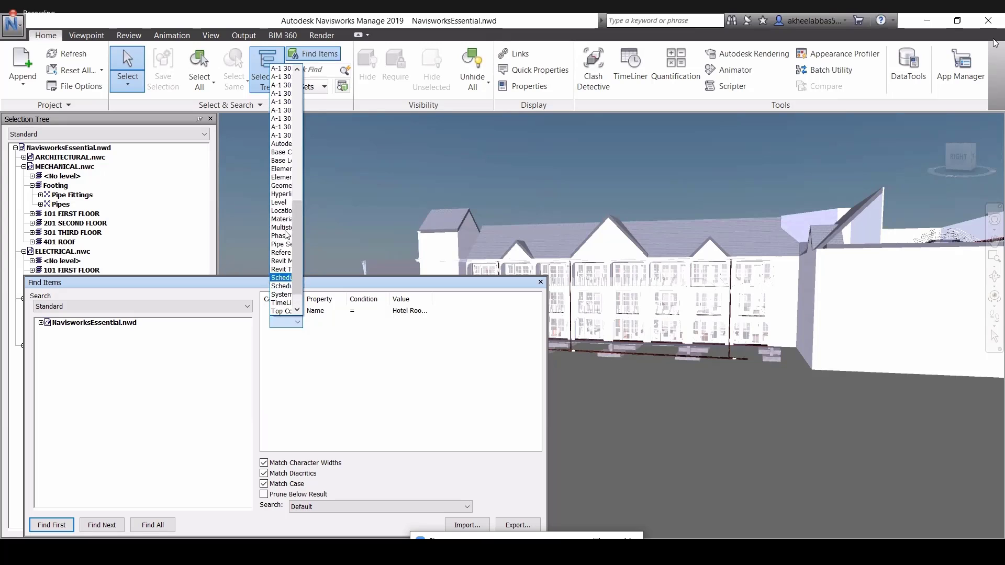
{"action": "left_click", "coordinate": [281, 178]}
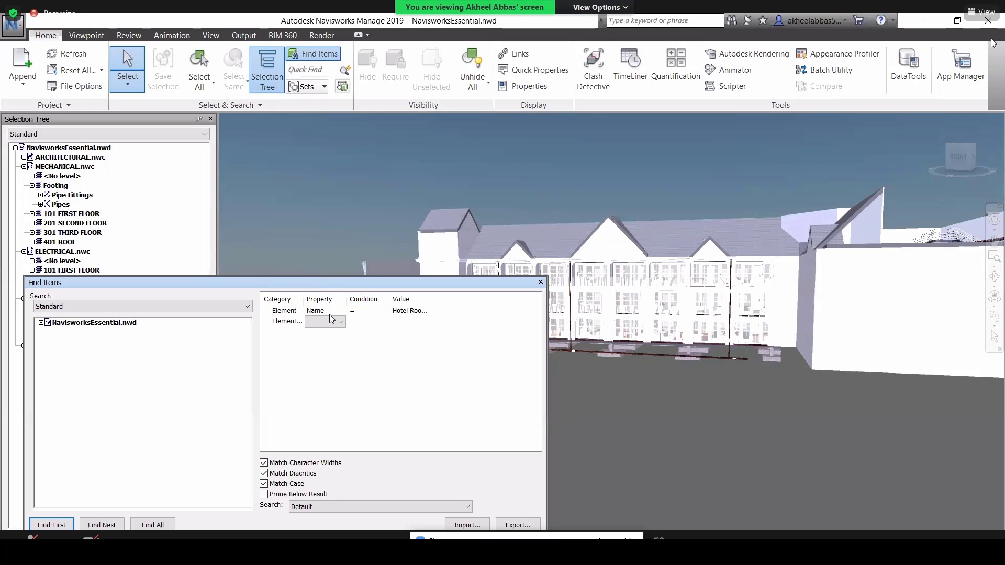
{"action": "left_click", "coordinate": [303, 321]}
{"action": "left_click", "coordinate": [297, 321]}
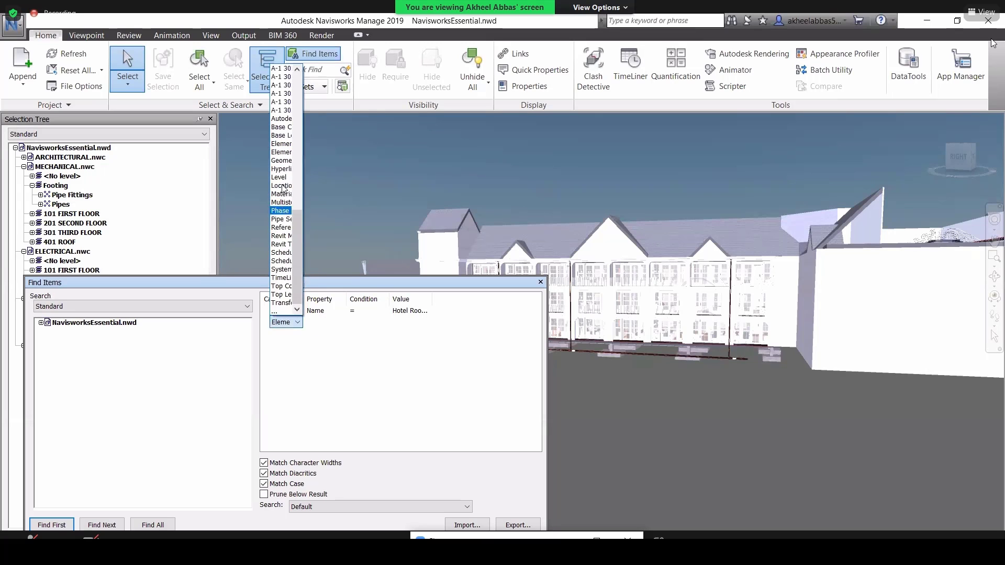
Step: Set the second Element condition's property to Door Number
{"action": "left_click", "coordinate": [322, 321]}
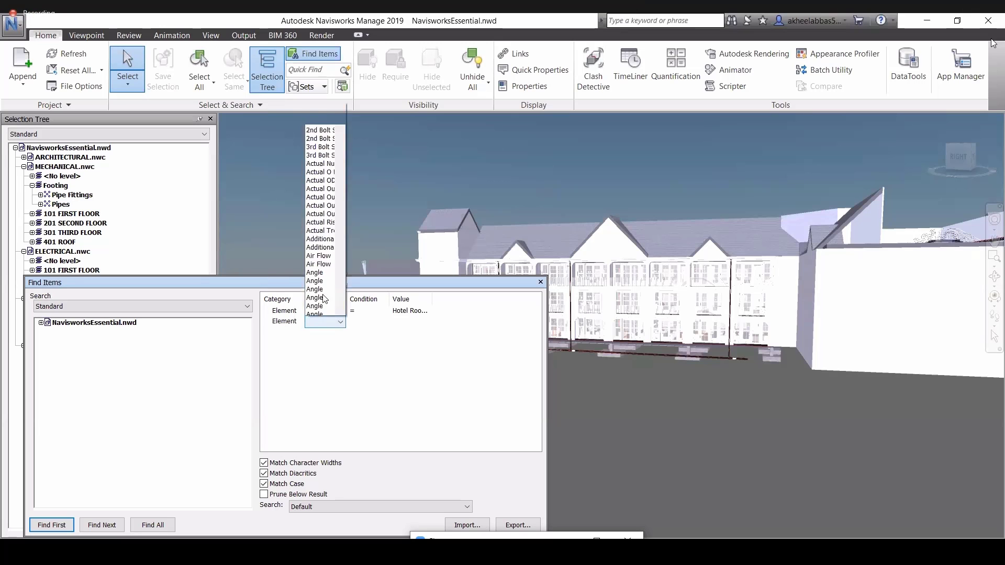
{"action": "scroll", "coordinate": [320, 260], "scroll_direction": "down", "scroll_amount": 18}
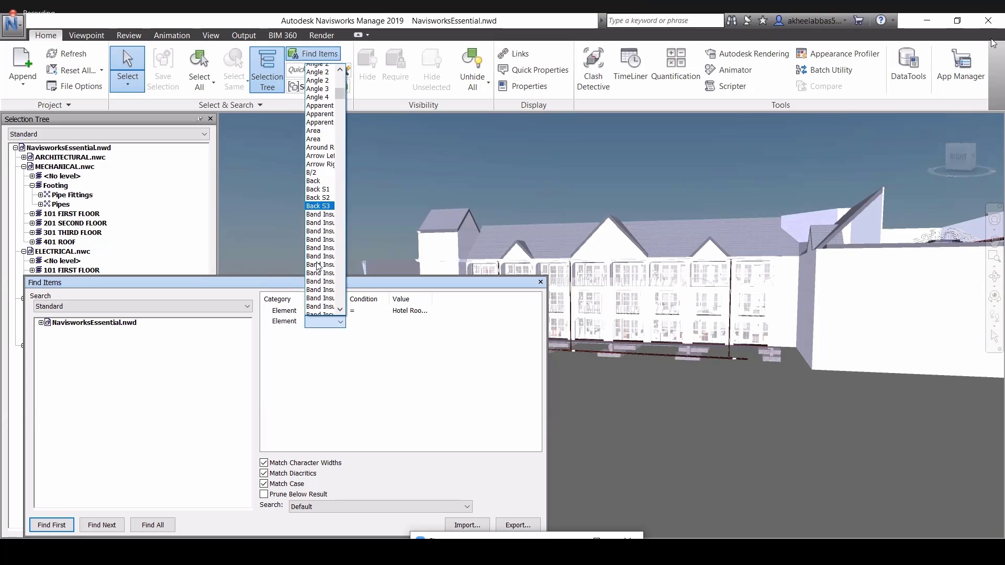
{"action": "scroll", "coordinate": [318, 268], "scroll_direction": "down", "scroll_amount": 15}
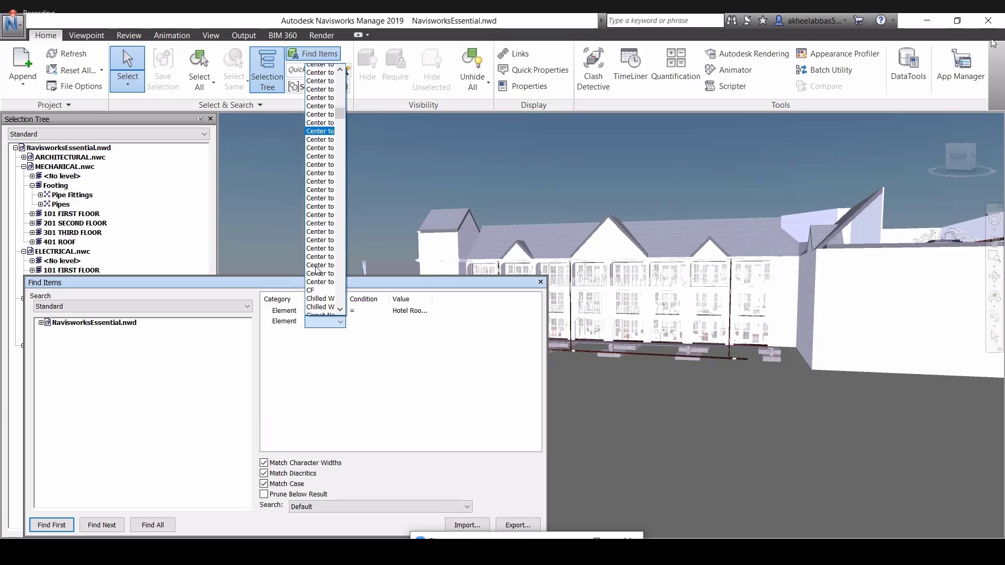
{"action": "scroll", "coordinate": [318, 270], "scroll_direction": "down", "scroll_amount": 15}
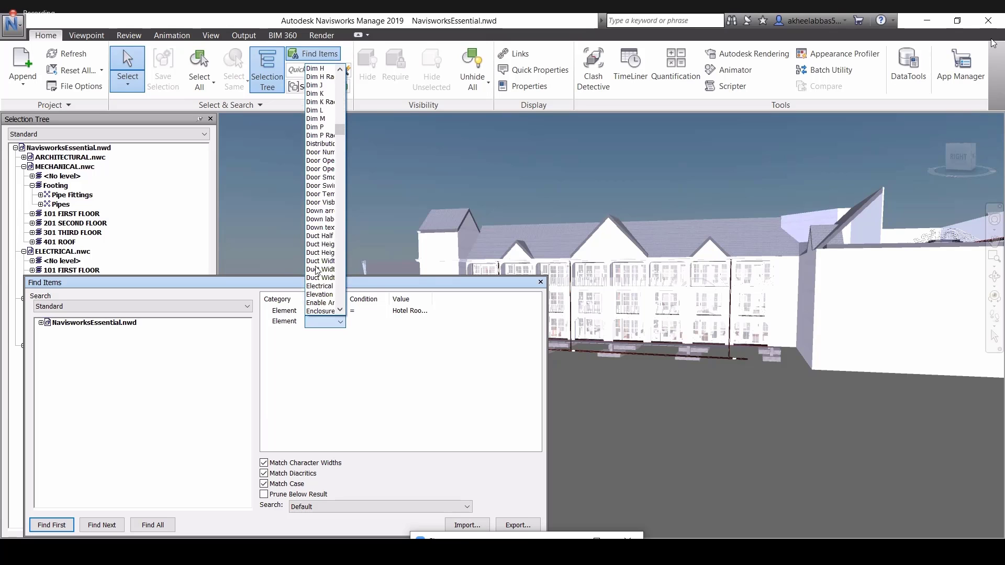
{"action": "scroll", "coordinate": [321, 238], "scroll_direction": "up", "scroll_amount": 2}
{"action": "left_click", "coordinate": [324, 183]}
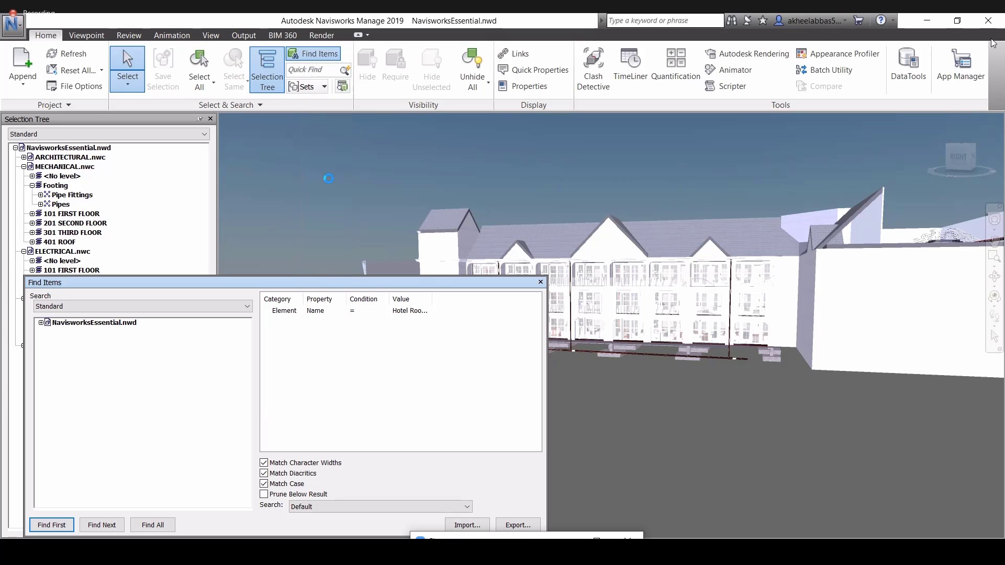
Step: Set the door number condition to = 1026 and find the first matching item
{"action": "left_click", "coordinate": [380, 322]}
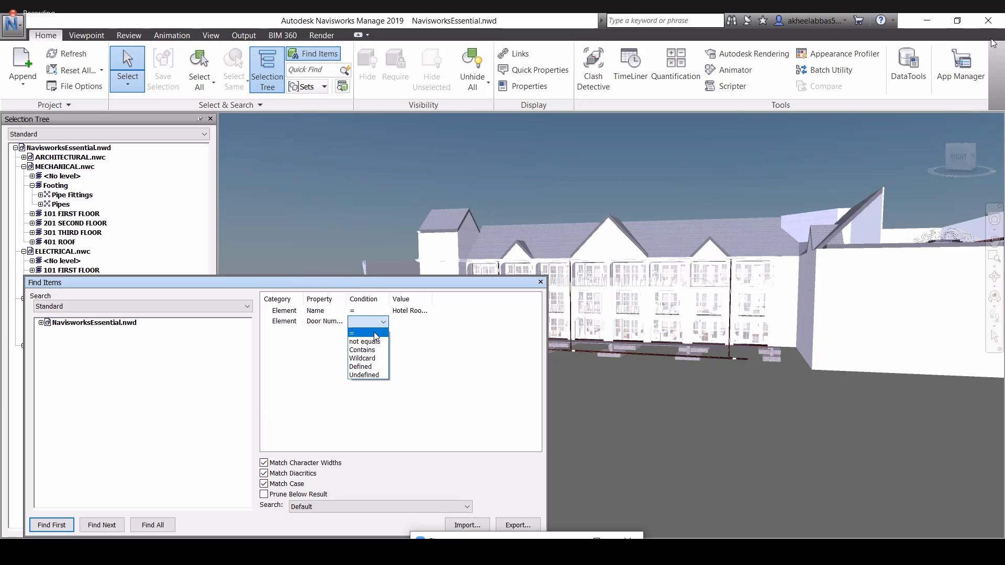
{"action": "left_click", "coordinate": [361, 330]}
{"action": "left_click", "coordinate": [394, 323]}
{"action": "left_click", "coordinate": [426, 322]}
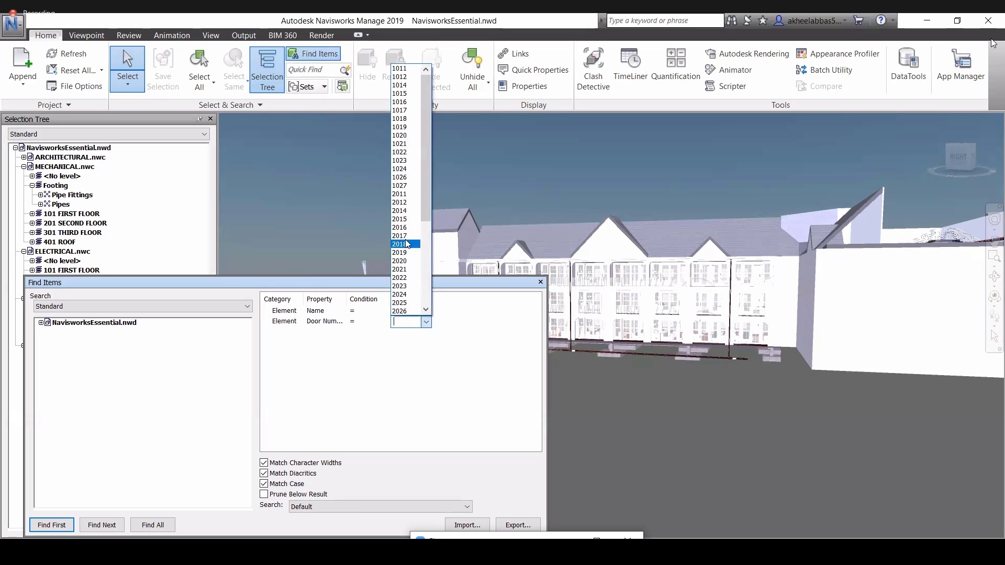
{"action": "left_click", "coordinate": [405, 177]}
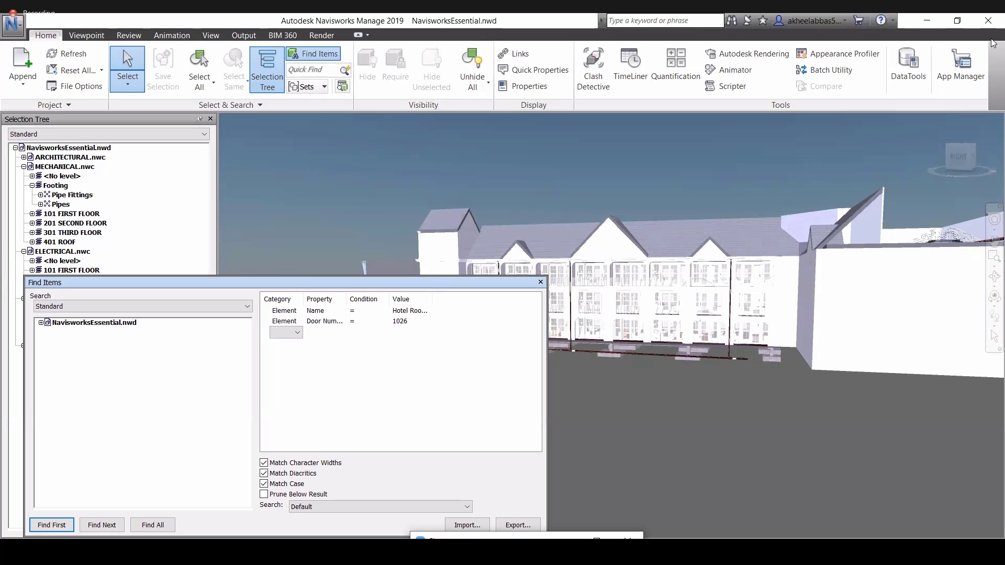
{"action": "left_click", "coordinate": [46, 525]}
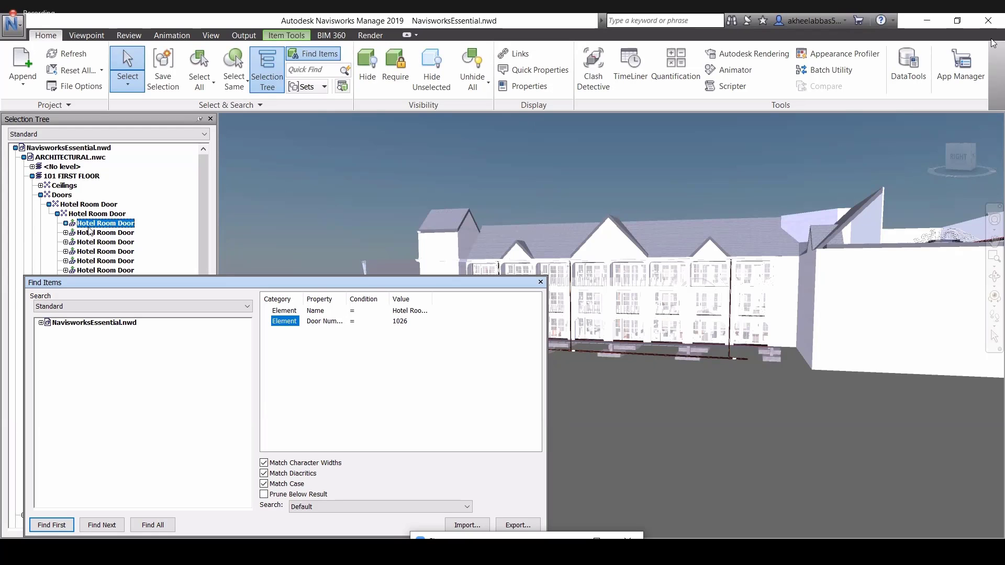
Step: Expand the found Hotel Room Door down to its materials, close Find Items and locate the door on the building
{"action": "left_click", "coordinate": [66, 223]}
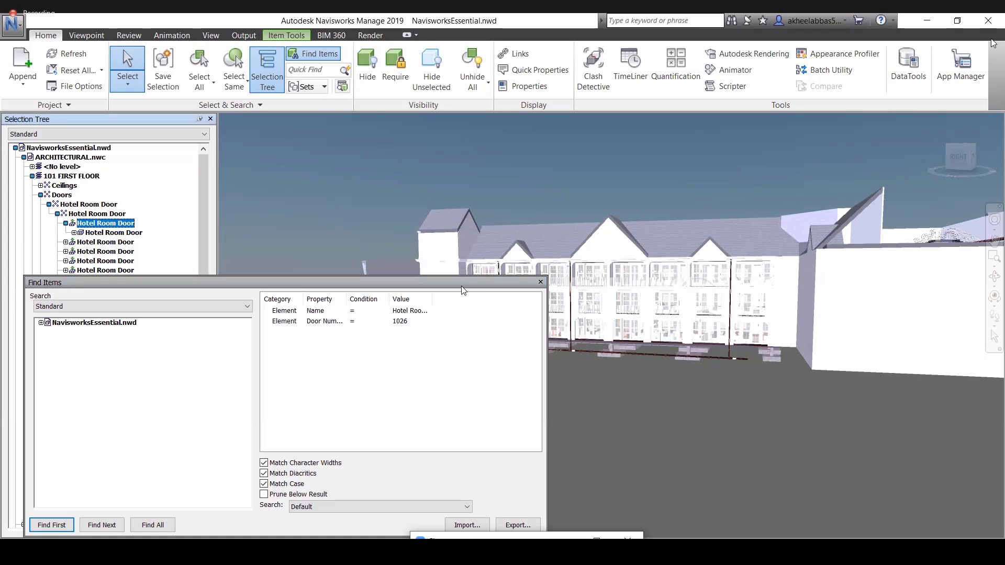
{"action": "left_click", "coordinate": [74, 232]}
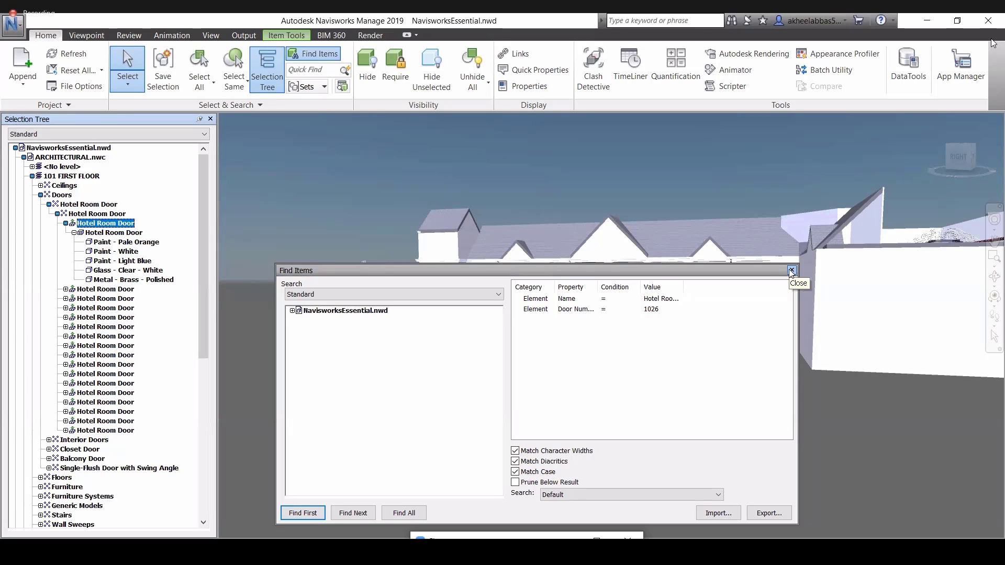
{"action": "middle_click_drag", "start_coordinate": [451, 396], "coordinate": [445, 450], "text": "shift"}
{"action": "scroll", "coordinate": [504, 331], "scroll_direction": "down", "scroll_amount": 2}
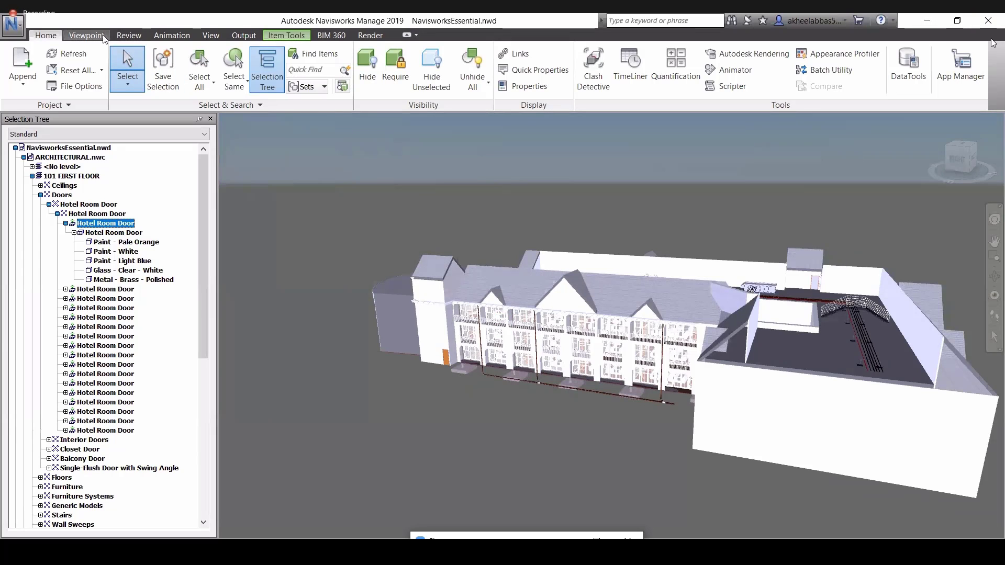
Step: Switch the model's render mode to Wireframe
{"action": "left_click", "coordinate": [210, 36]}
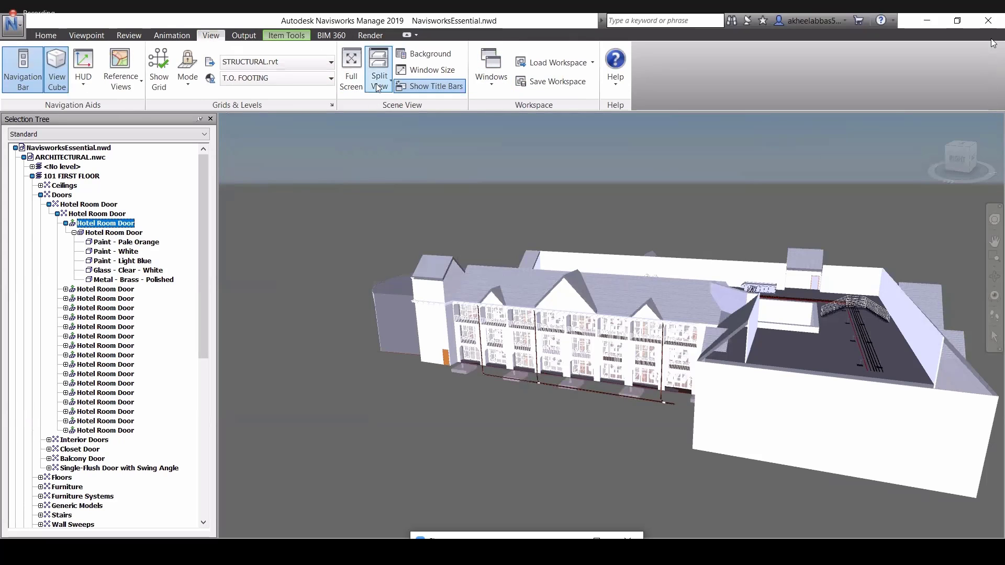
{"action": "left_click", "coordinate": [172, 35]}
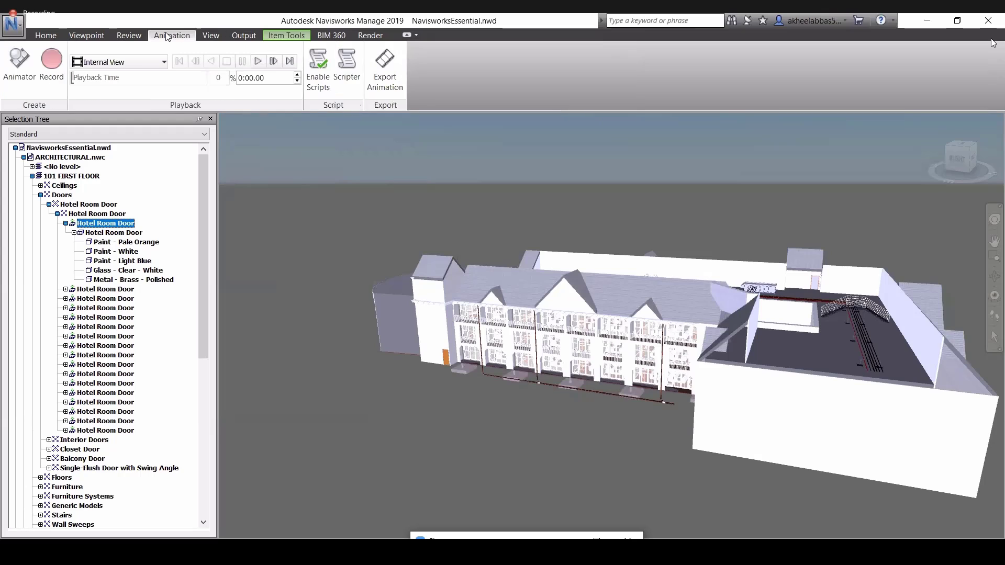
{"action": "left_click", "coordinate": [135, 39]}
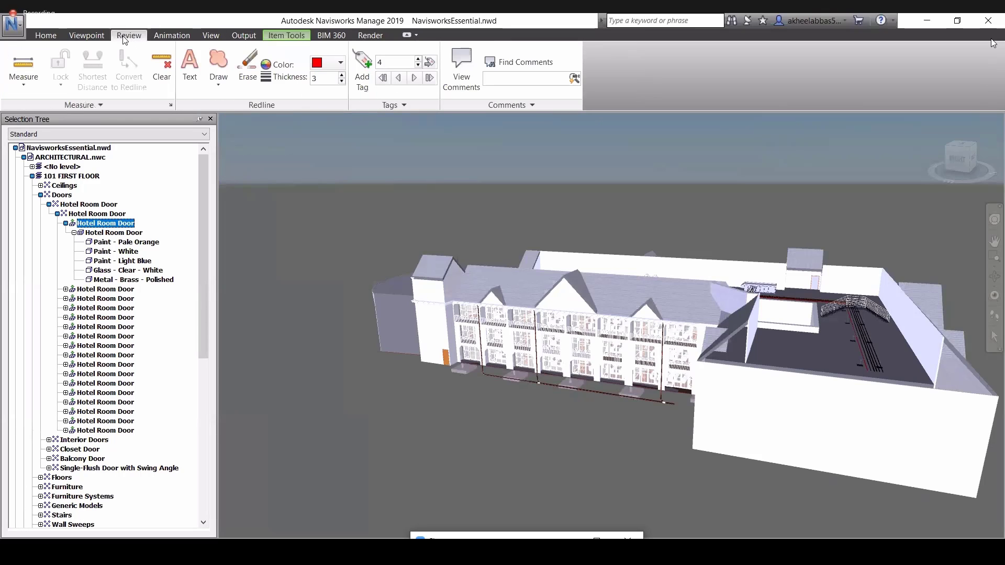
{"action": "left_click", "coordinate": [87, 35]}
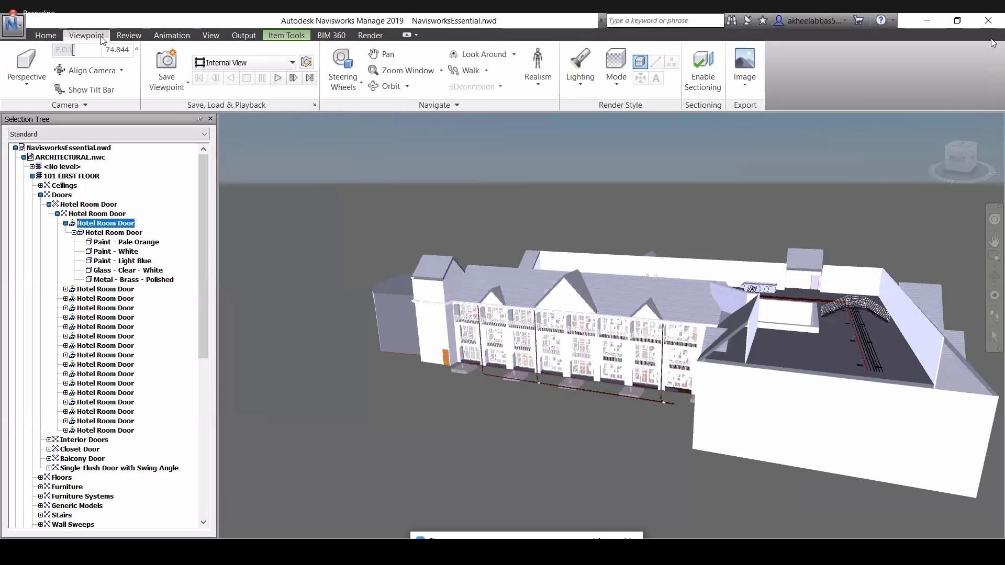
{"action": "left_click", "coordinate": [613, 85]}
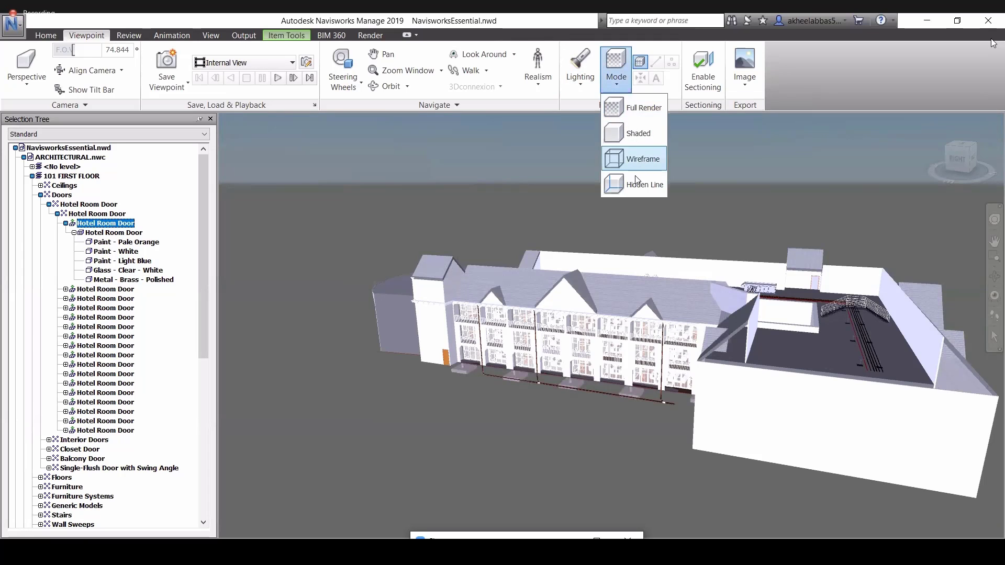
{"action": "left_click", "coordinate": [604, 263]}
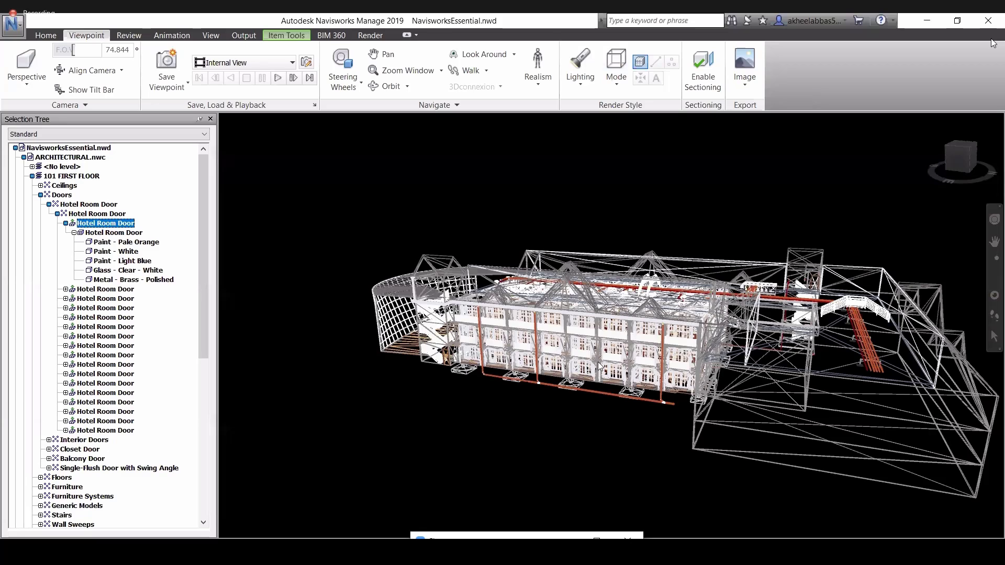
Step: Examine the wireframe building from the balcony facade around to its end, looking at the rooms and pipework inside
{"action": "scroll", "coordinate": [601, 315], "scroll_direction": "up", "scroll_amount": 2}
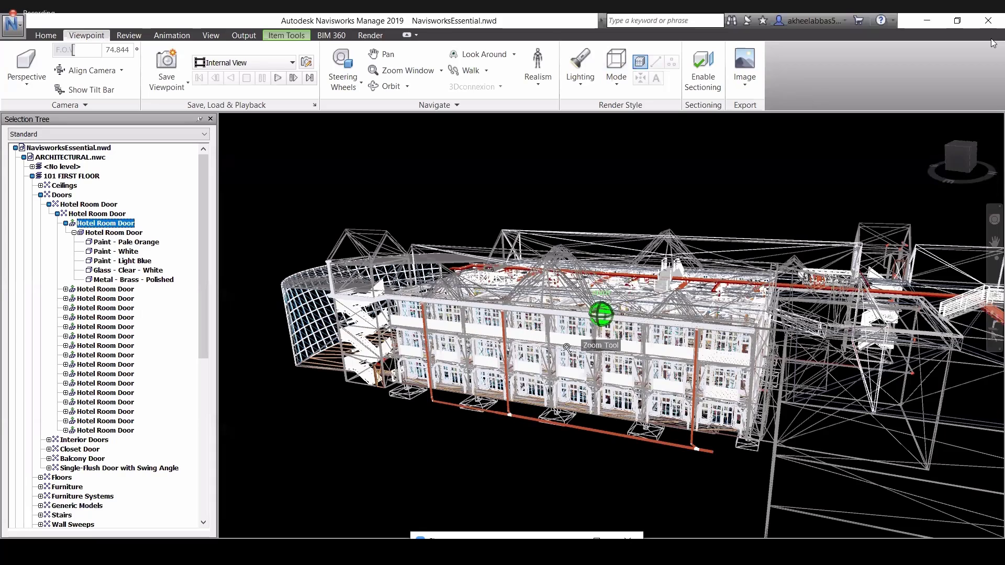
{"action": "scroll", "coordinate": [556, 351], "scroll_direction": "up", "scroll_amount": 2}
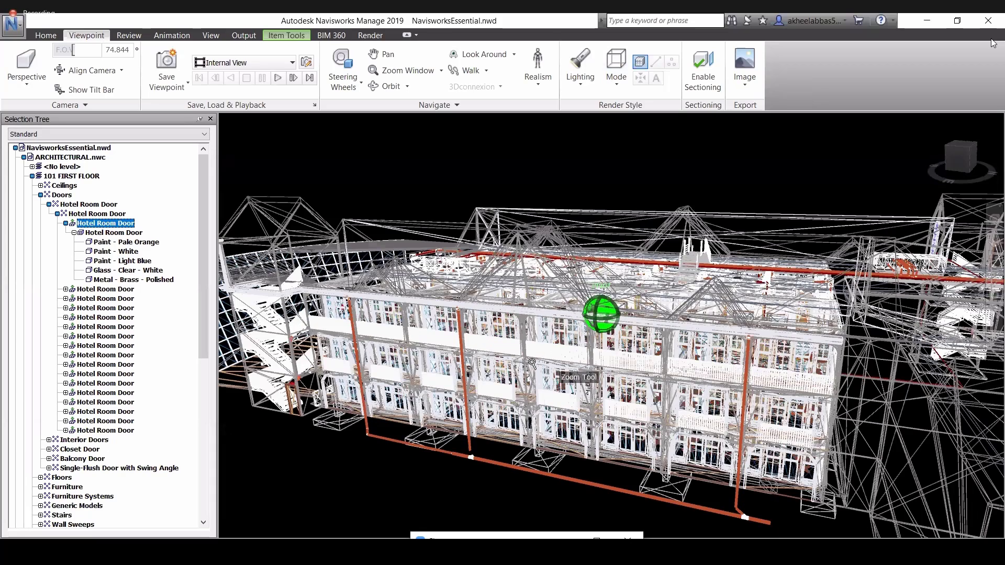
{"action": "scroll", "coordinate": [535, 391], "scroll_direction": "up", "scroll_amount": 2}
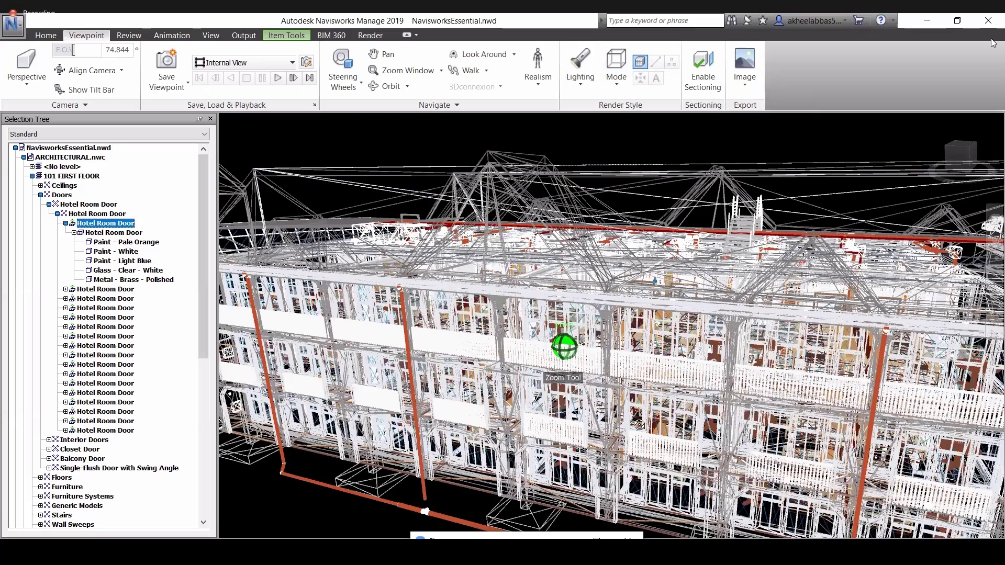
{"action": "middle_click_drag", "start_coordinate": [639, 425], "coordinate": [340, 358], "text": "shift"}
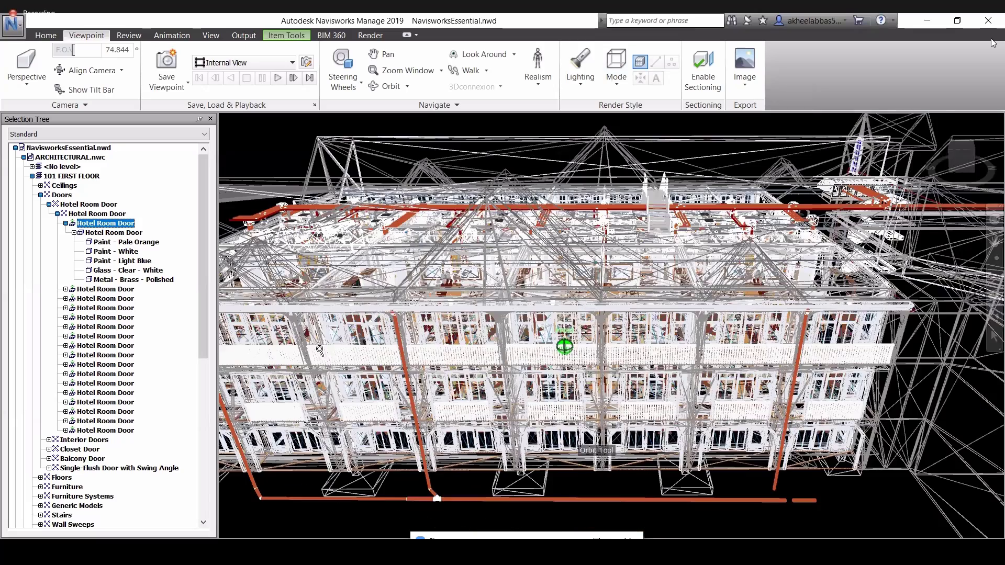
{"action": "middle_click_drag", "start_coordinate": [411, 328], "coordinate": [593, 304], "text": "shift"}
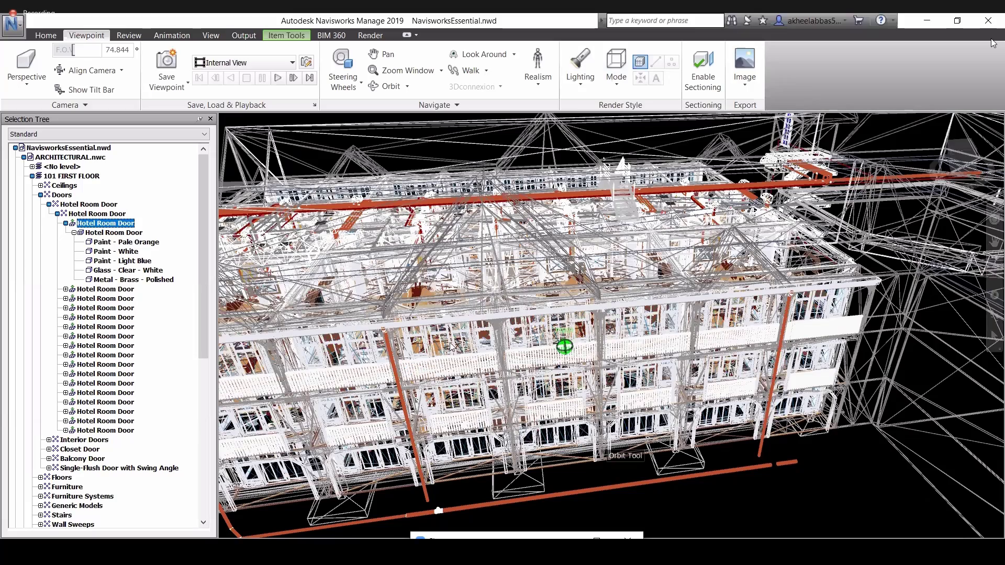
{"action": "middle_click_drag", "start_coordinate": [452, 347], "coordinate": [502, 319]}
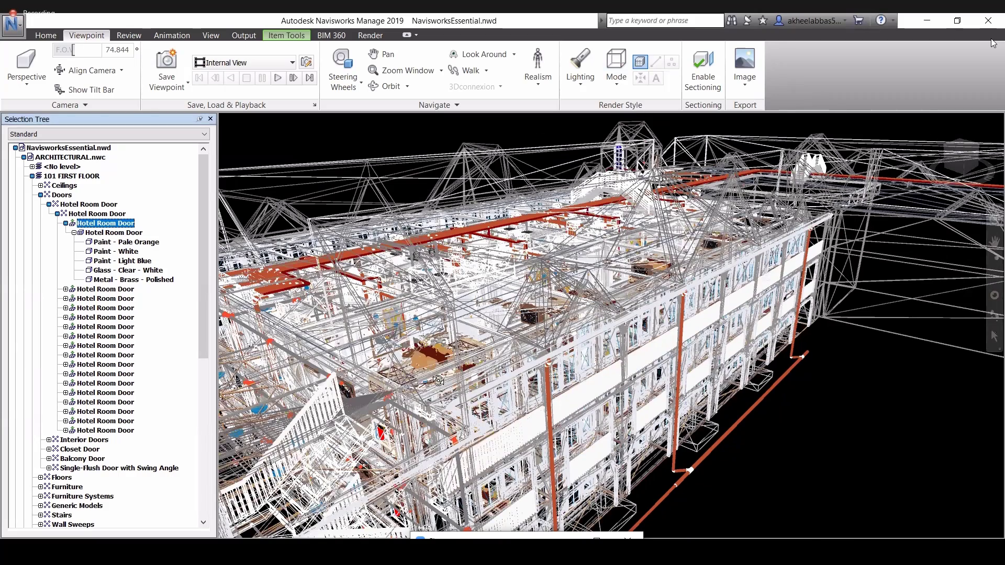
{"action": "mouse_move", "coordinate": [437, 396]}
{"action": "left_mouse_down"}
{"action": "mouse_move", "coordinate": [481, 414]}
{"action": "mouse_move", "coordinate": [472, 401]}
{"action": "mouse_move", "coordinate": [408, 383]}
{"action": "mouse_move", "coordinate": [470, 318]}
{"action": "left_mouse_up"}
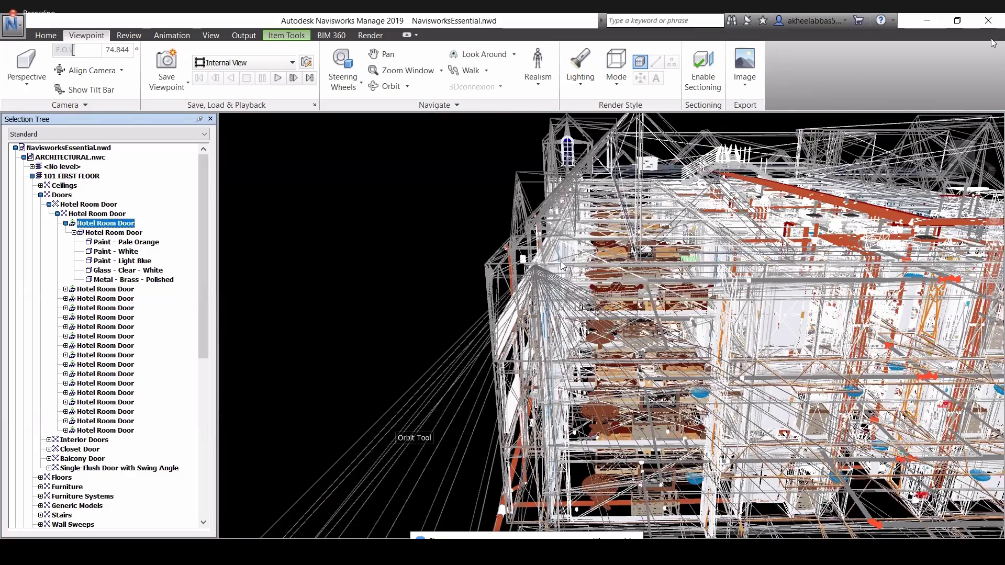
{"action": "scroll", "coordinate": [582, 264], "scroll_direction": "up", "scroll_amount": 3}
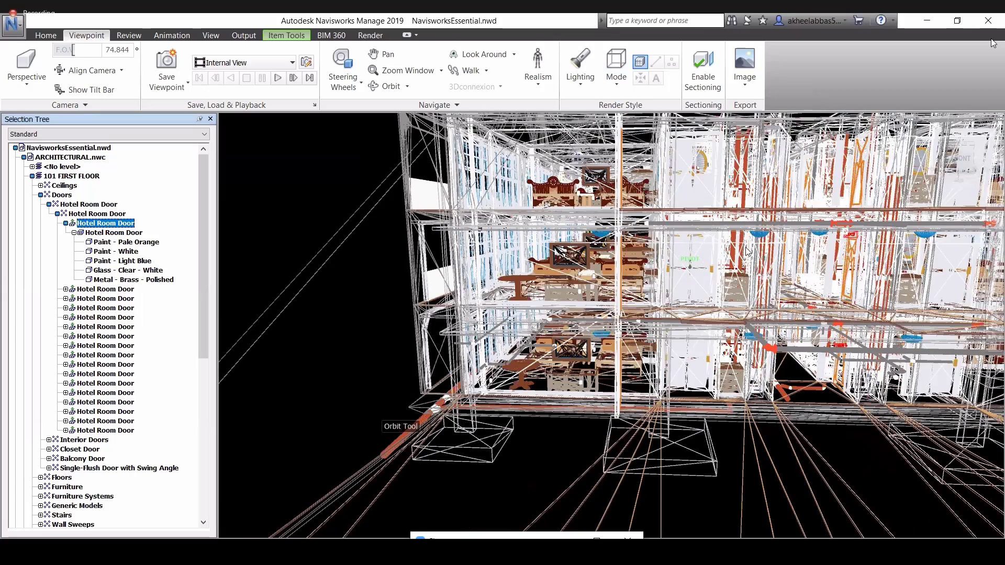
Step: Reopen Find Items, set the door number condition to = 2012, find all matching items and move the dialog aside
{"action": "scroll", "coordinate": [737, 234], "scroll_direction": "up", "scroll_amount": 3}
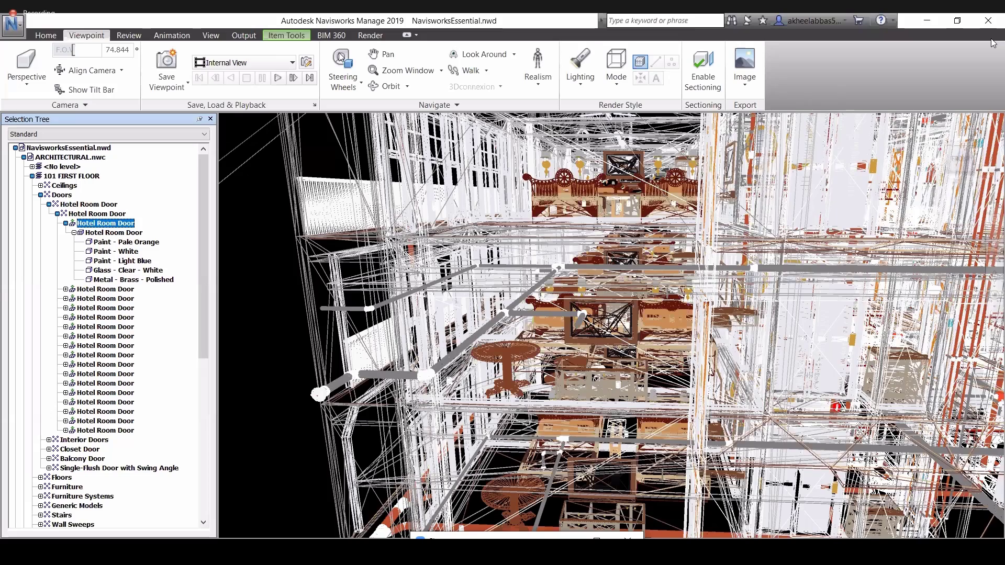
{"action": "scroll", "coordinate": [539, 265], "scroll_direction": "down", "scroll_amount": 2}
{"action": "left_click", "coordinate": [45, 35]}
{"action": "left_click", "coordinate": [313, 53]}
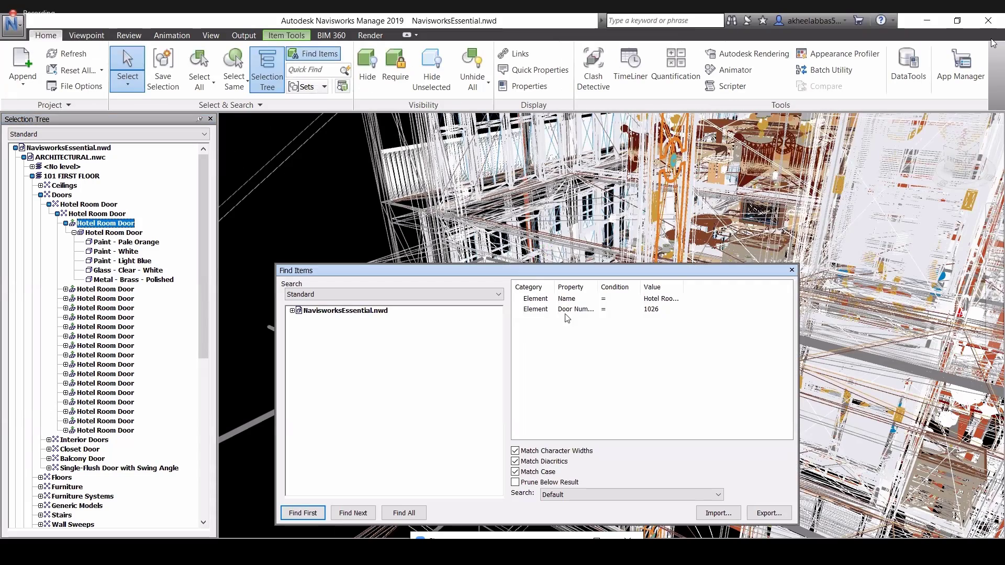
{"action": "left_click", "coordinate": [651, 308]}
{"action": "left_click", "coordinate": [677, 309]}
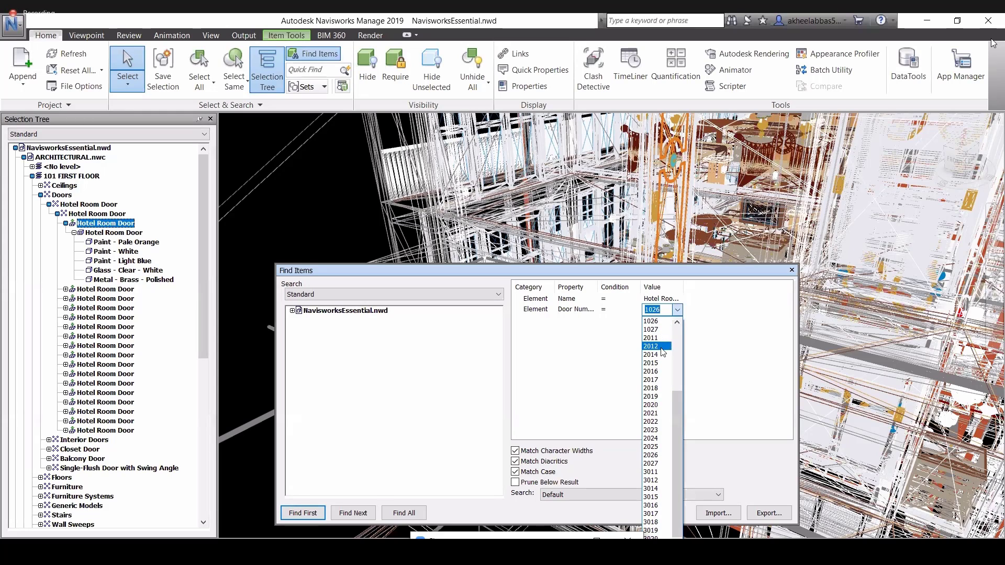
{"action": "left_click", "coordinate": [663, 349]}
{"action": "left_click", "coordinate": [406, 510]}
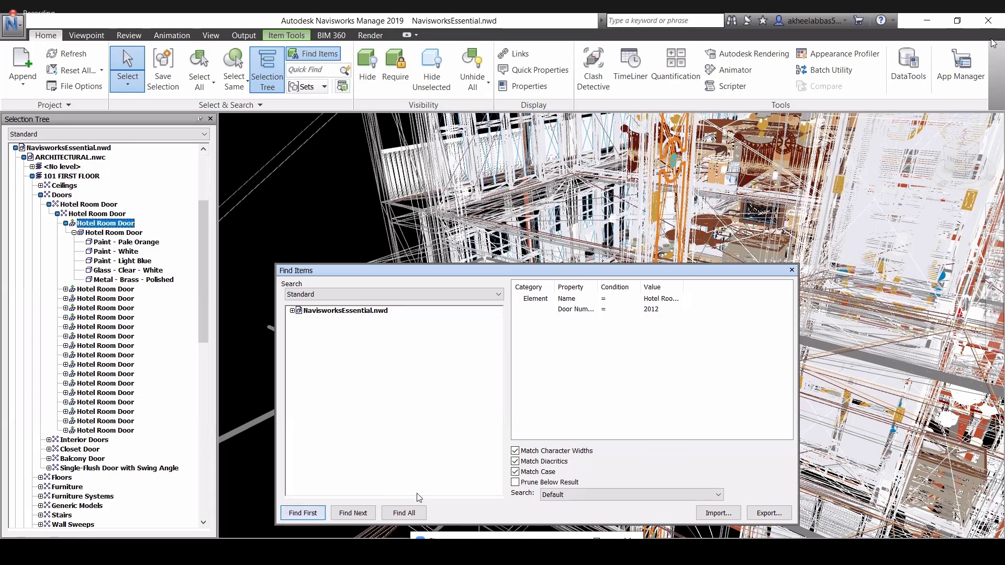
{"action": "left_click_drag", "start_coordinate": [704, 270], "coordinate": [667, 275]}
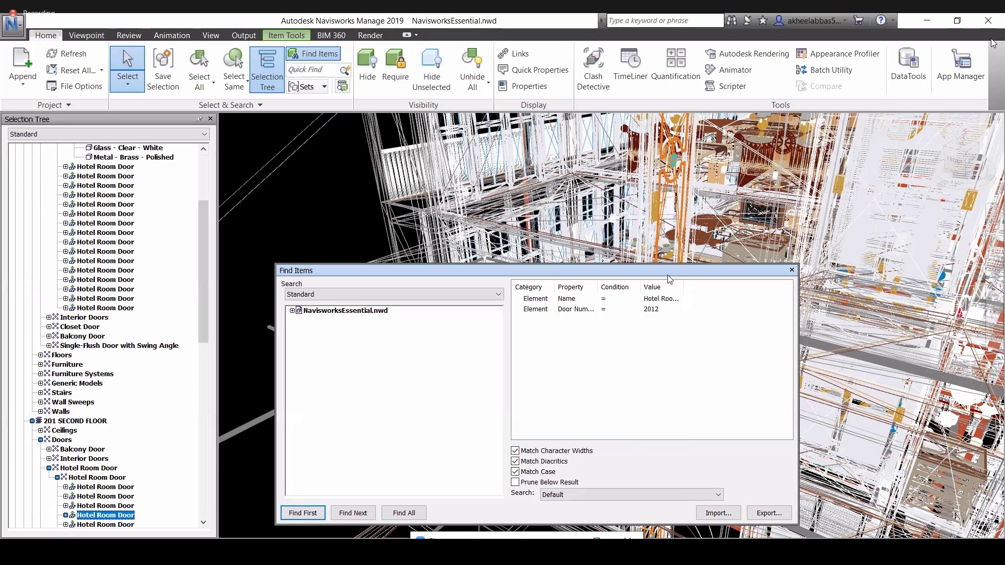
Step: Examine the wireframe rooms beside the Find Items dialog to locate the found hotel room door
{"action": "scroll", "coordinate": [832, 186], "scroll_direction": "down", "scroll_amount": 2}
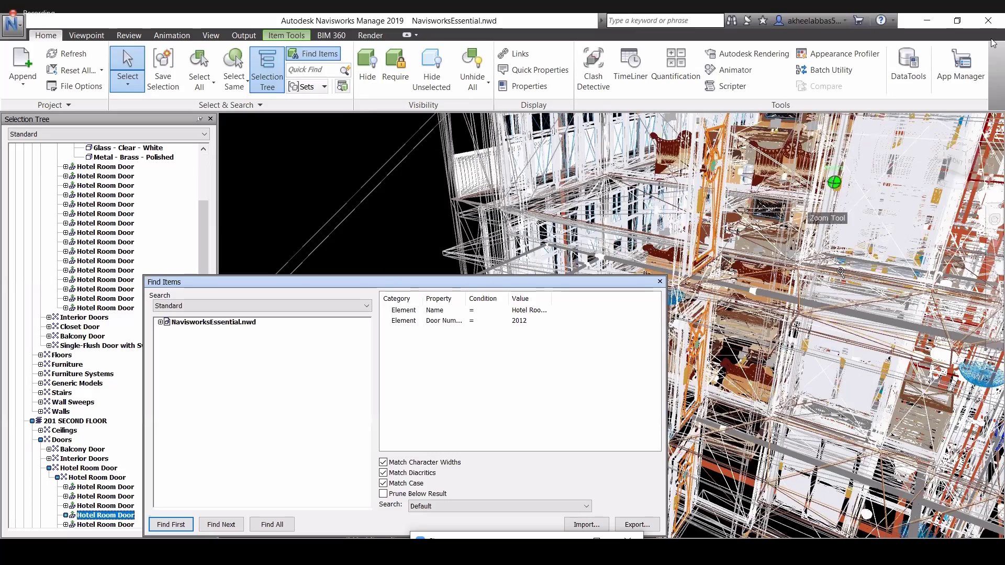
{"action": "middle_click_drag", "start_coordinate": [840, 271], "coordinate": [896, 339]}
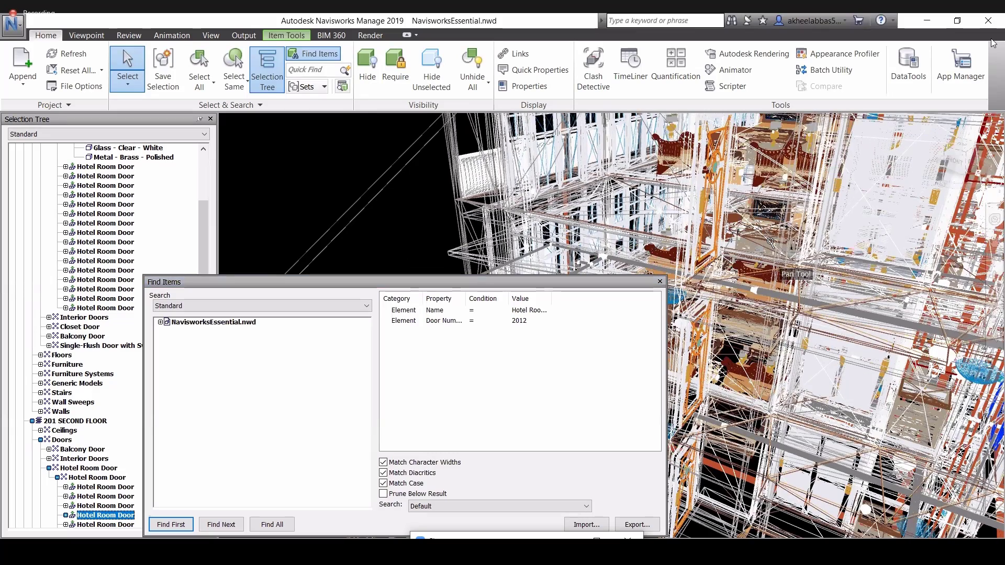
{"action": "scroll", "coordinate": [771, 241], "scroll_direction": "up", "scroll_amount": 1}
{"action": "scroll", "coordinate": [794, 275], "scroll_direction": "down", "scroll_amount": 1}
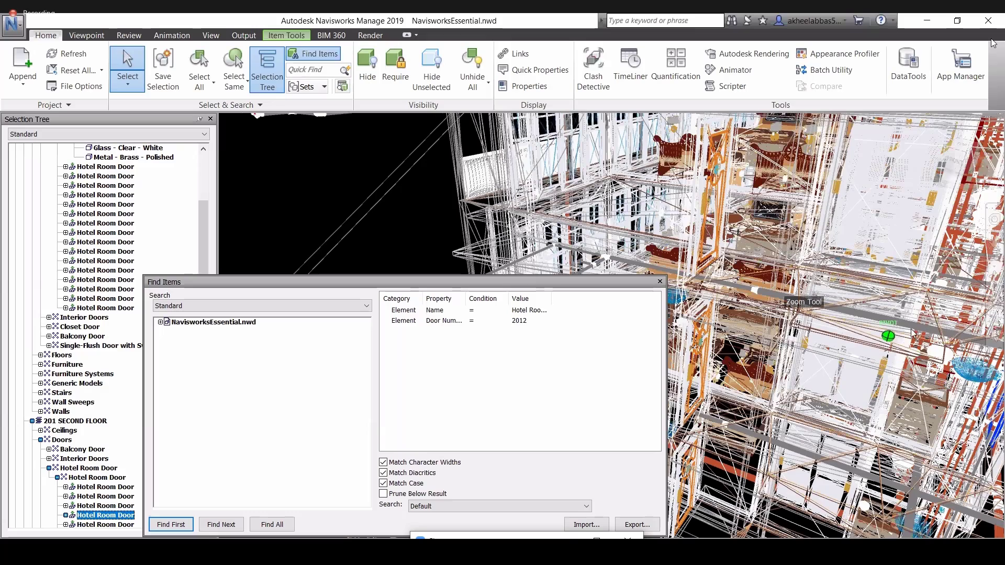
{"action": "scroll", "coordinate": [794, 274], "scroll_direction": "down", "scroll_amount": 1}
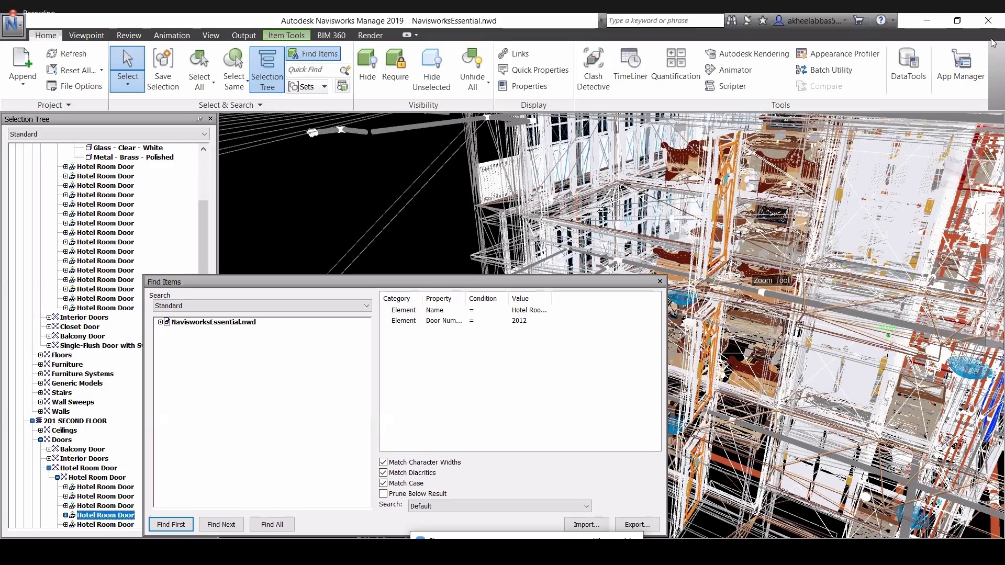
{"action": "middle_click_drag", "start_coordinate": [739, 266], "coordinate": [925, 325]}
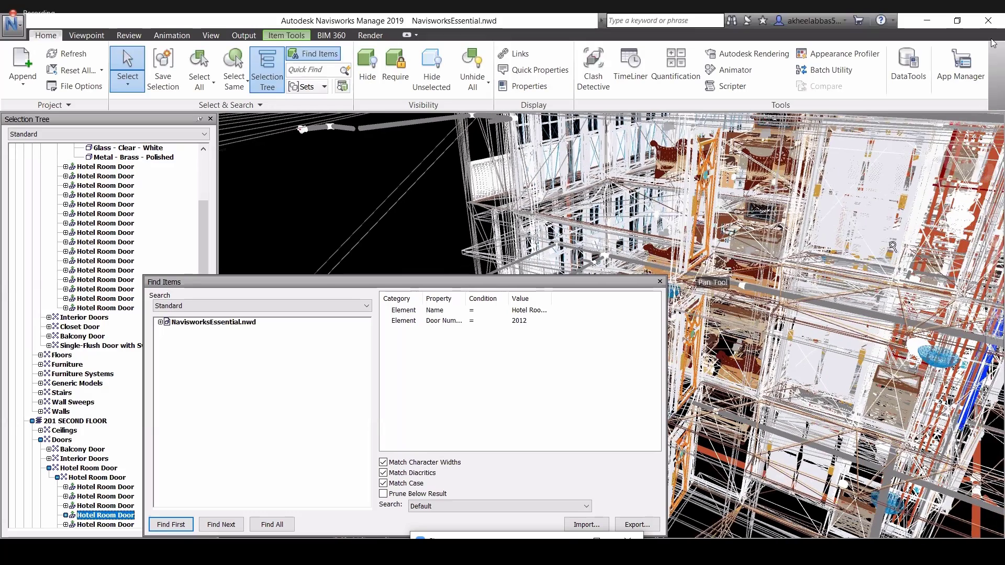
{"action": "scroll", "coordinate": [995, 318], "scroll_direction": "up", "scroll_amount": 1}
{"action": "scroll", "coordinate": [984, 331], "scroll_direction": "up", "scroll_amount": 1}
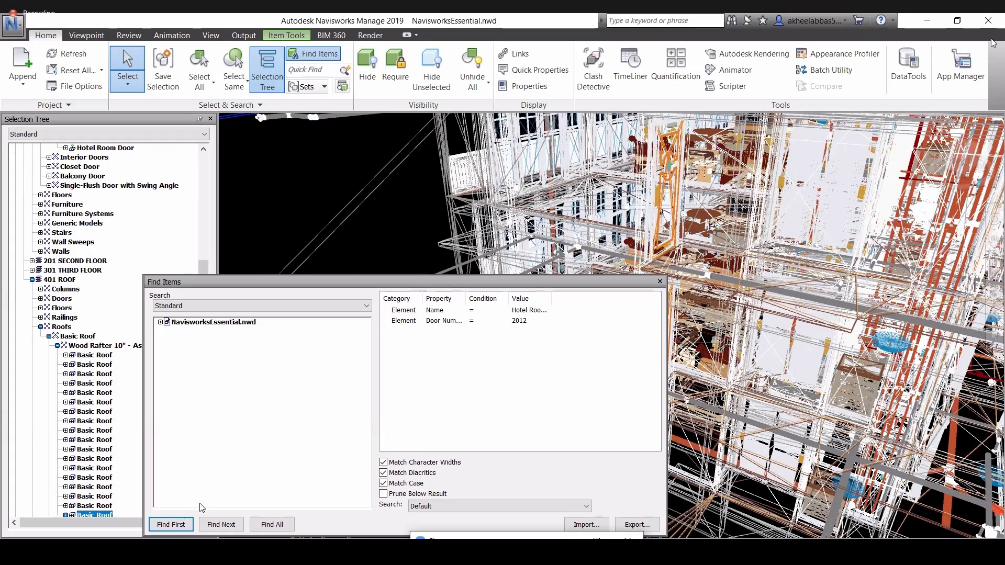
Step: Search again for the first match, examine the whole building and its balcony facade for it, and close Find Items
{"action": "left_click", "coordinate": [172, 526]}
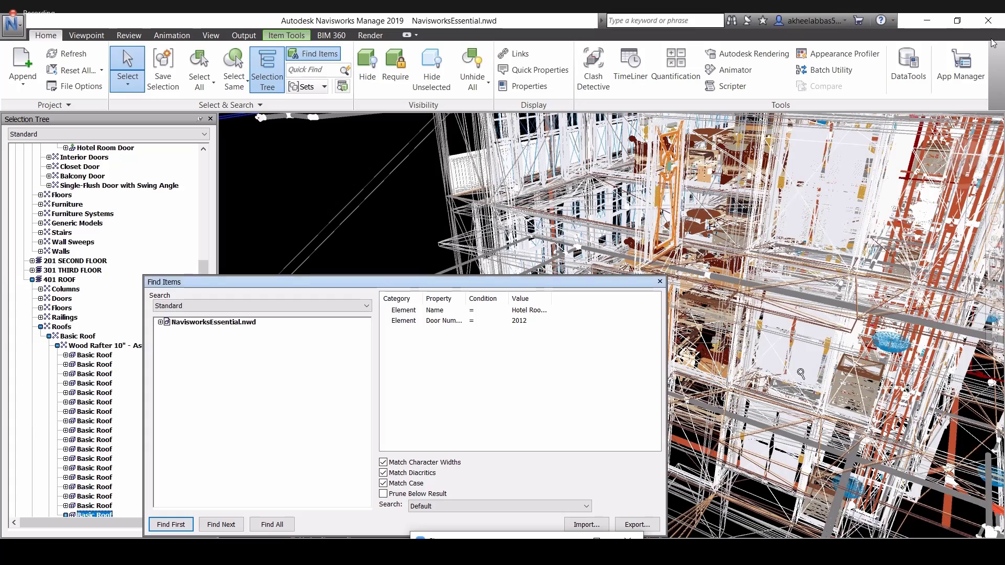
{"action": "scroll", "coordinate": [854, 353], "scroll_direction": "down", "scroll_amount": 1}
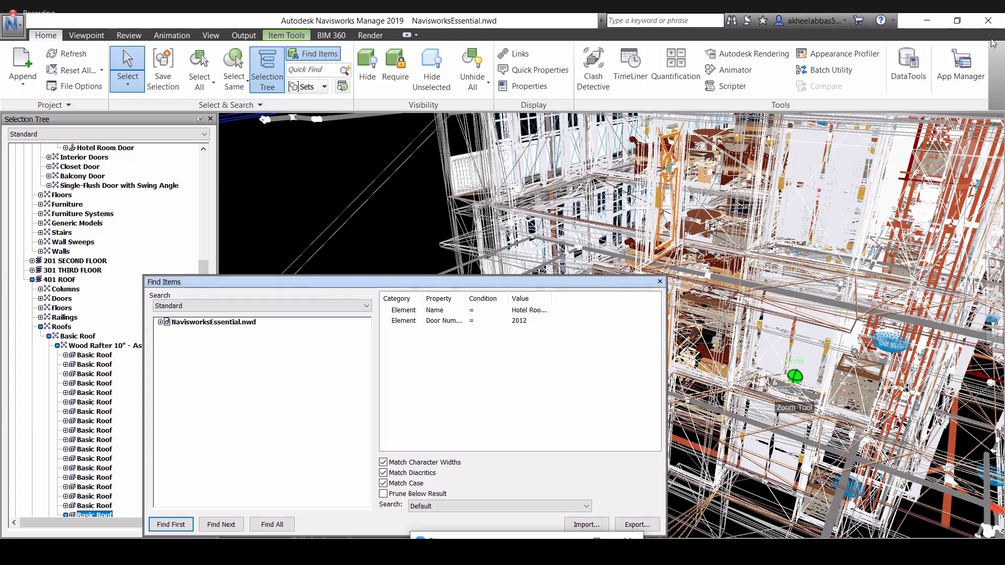
{"action": "scroll", "coordinate": [856, 353], "scroll_direction": "down", "scroll_amount": 1}
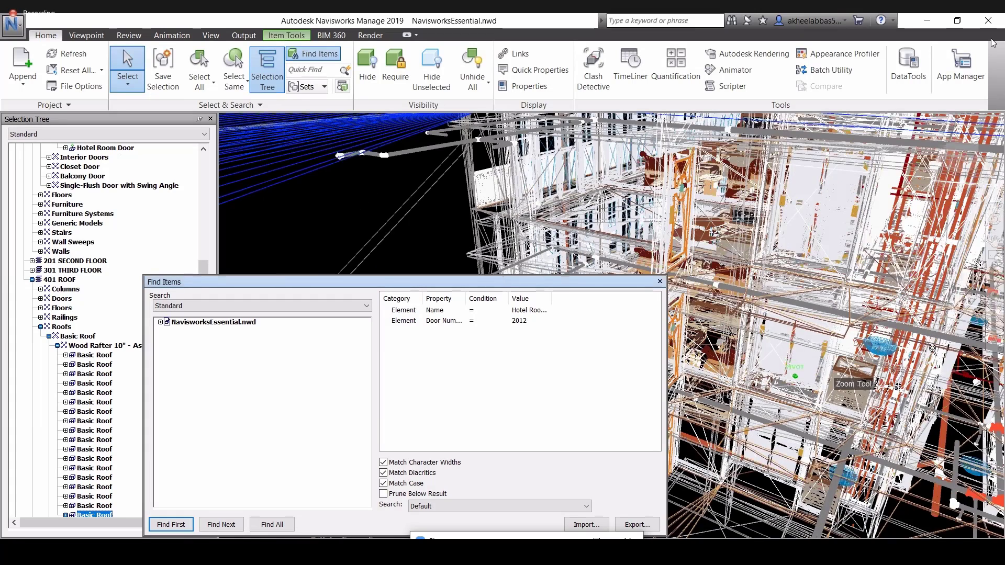
{"action": "scroll", "coordinate": [932, 349], "scroll_direction": "down", "scroll_amount": 2}
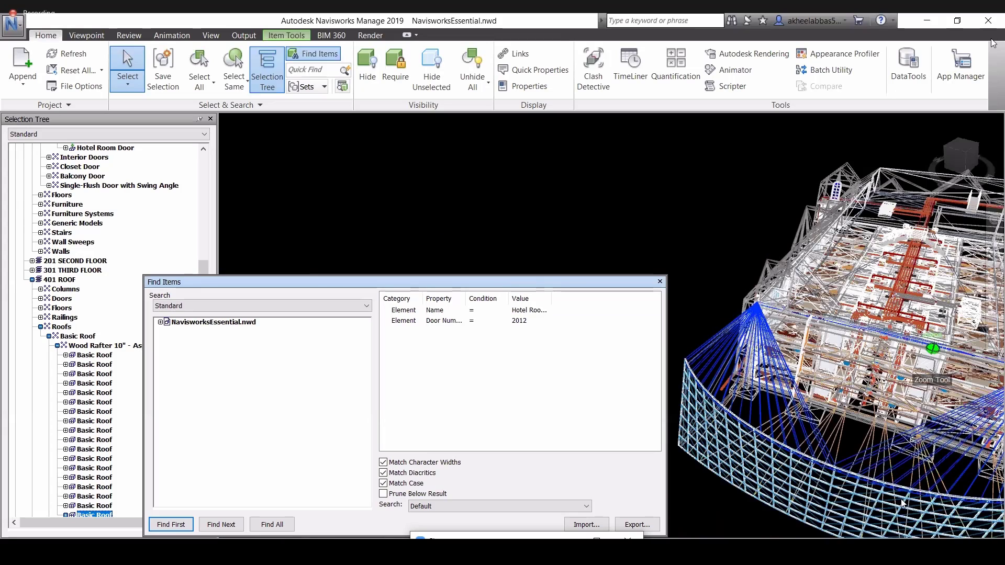
{"action": "scroll", "coordinate": [932, 349], "scroll_direction": "down", "scroll_amount": 1}
{"action": "middle_click_drag", "start_coordinate": [726, 451], "coordinate": [685, 470], "text": "shift"}
{"action": "scroll", "coordinate": [892, 373], "scroll_direction": "down", "scroll_amount": 3}
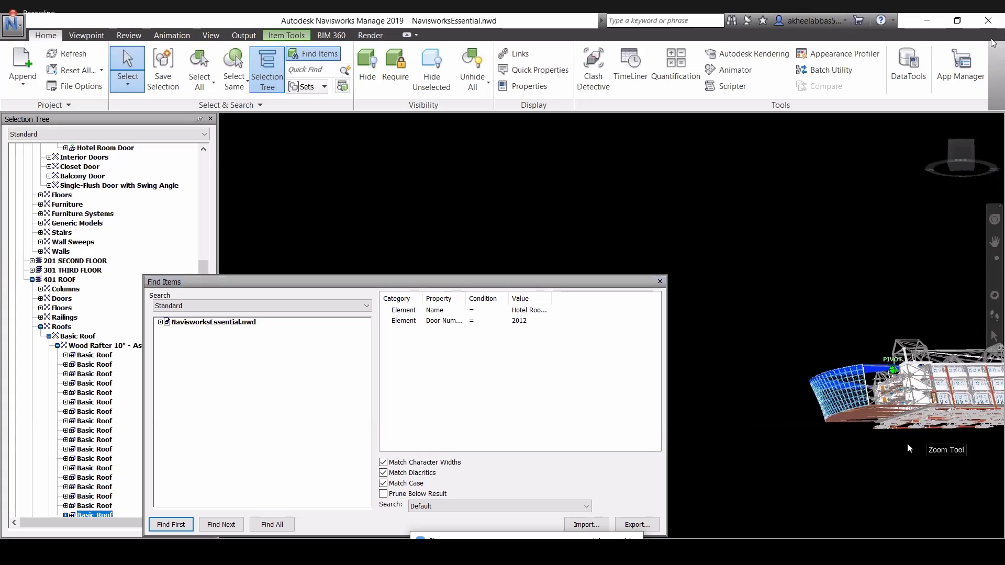
{"action": "middle_click_drag", "start_coordinate": [864, 473], "coordinate": [857, 492], "text": "shift"}
{"action": "scroll", "coordinate": [966, 401], "scroll_direction": "up", "scroll_amount": 1}
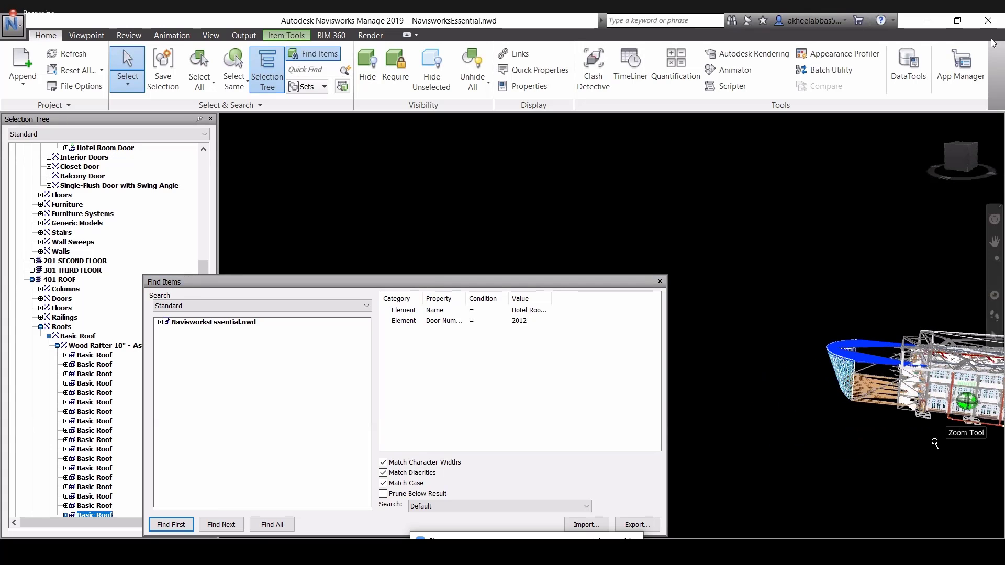
{"action": "middle_click_drag", "start_coordinate": [793, 425], "coordinate": [837, 390]}
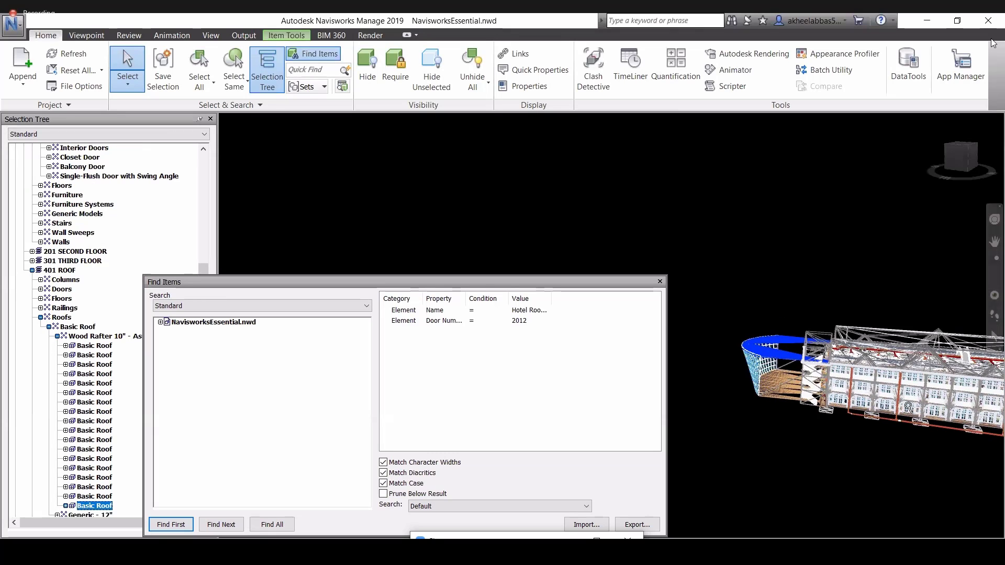
{"action": "scroll", "coordinate": [892, 382], "scroll_direction": "up", "scroll_amount": 2}
{"action": "scroll", "coordinate": [893, 382], "scroll_direction": "up", "scroll_amount": 4}
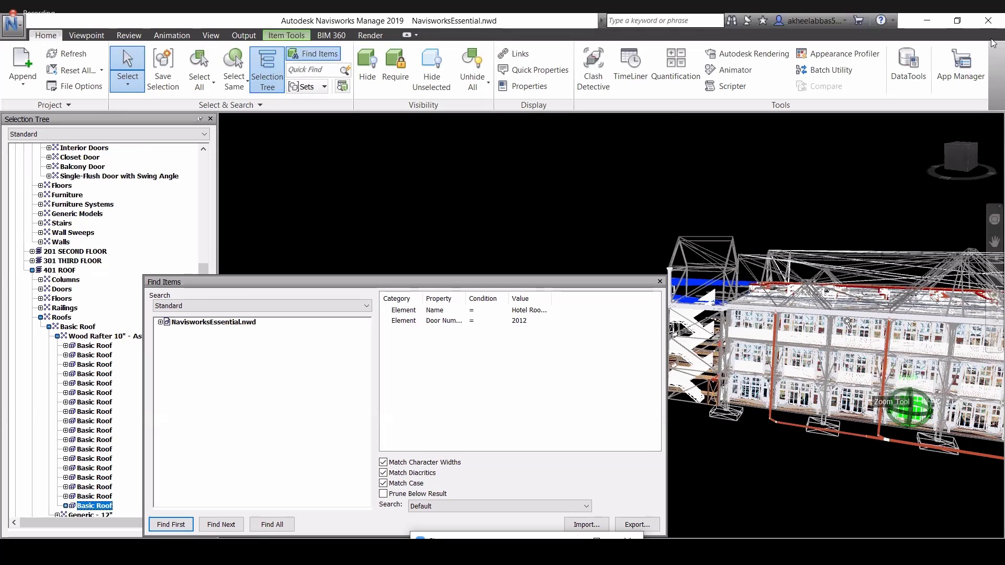
{"action": "scroll", "coordinate": [813, 331], "scroll_direction": "down", "scroll_amount": 1}
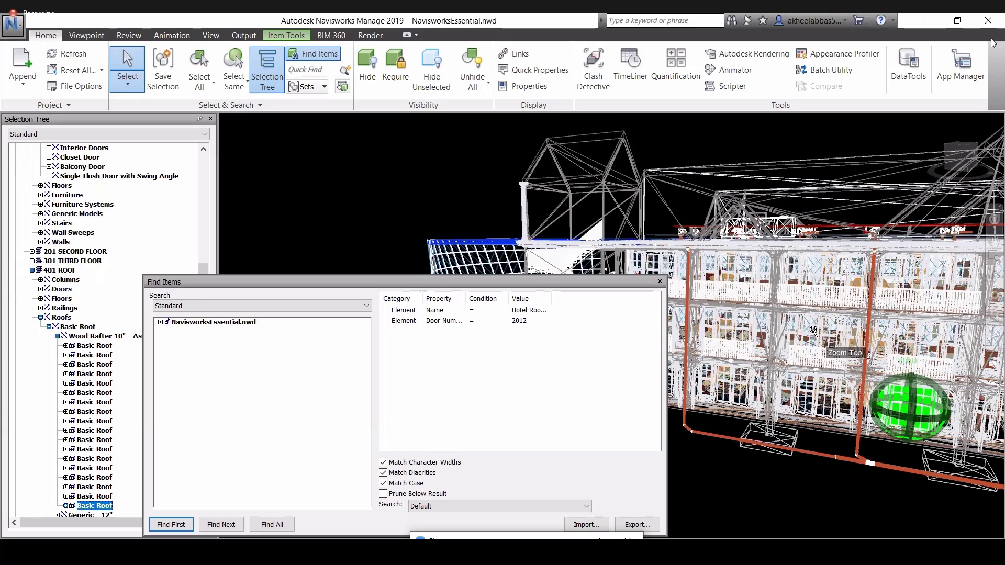
{"action": "scroll", "coordinate": [694, 323], "scroll_direction": "down", "scroll_amount": 2}
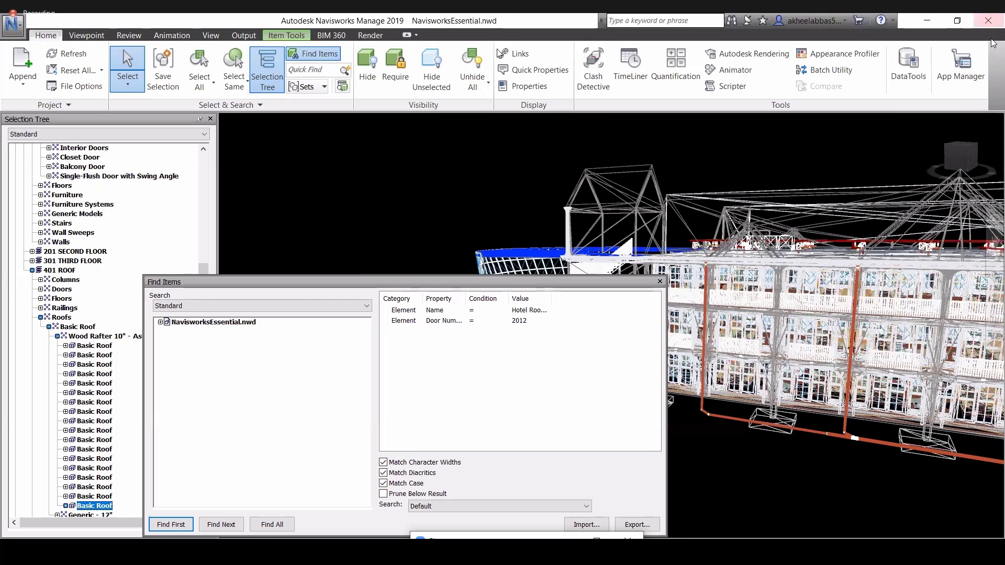
{"action": "left_click", "coordinate": [660, 281]}
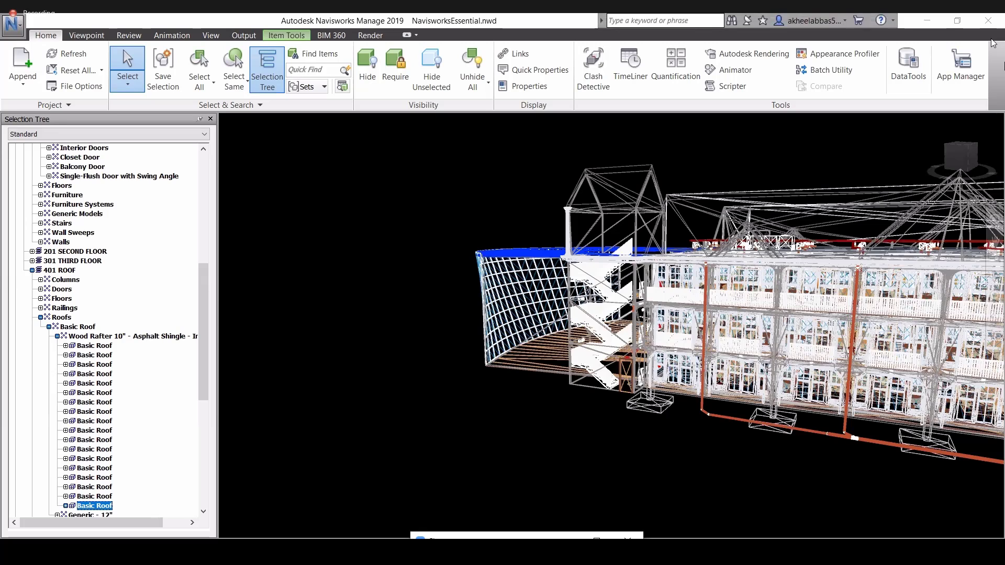
Step: Clear the current selection and run a Quick Find for "roof"
{"action": "left_click", "coordinate": [323, 87]}
{"action": "left_click", "coordinate": [299, 73]}
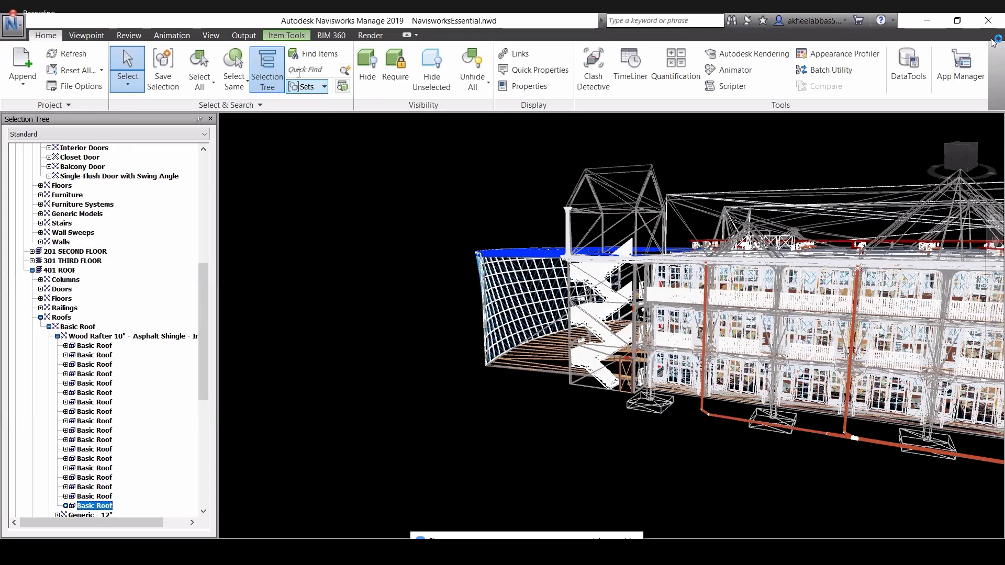
{"action": "left_click", "coordinate": [306, 74]}
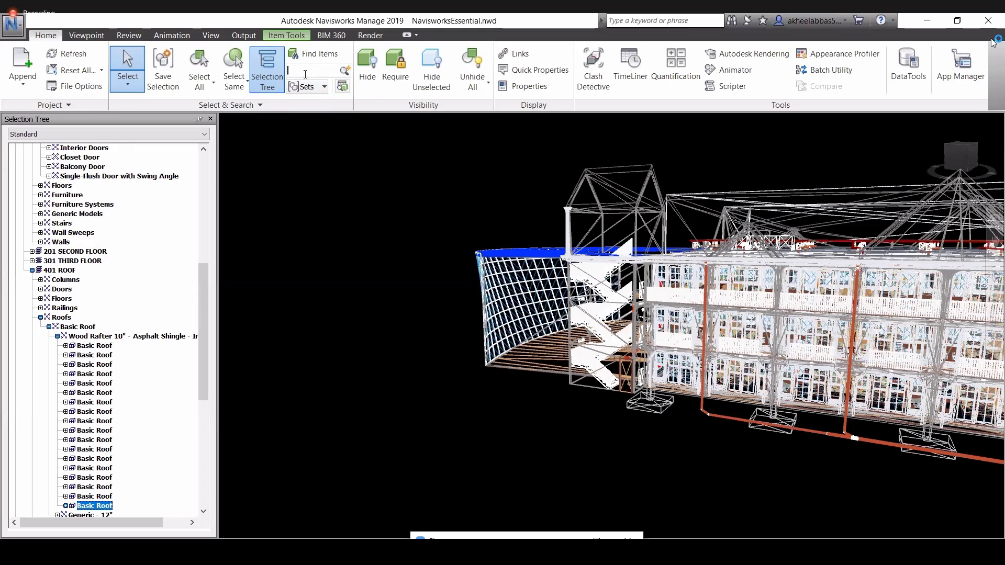
{"action": "left_click", "coordinate": [335, 120]}
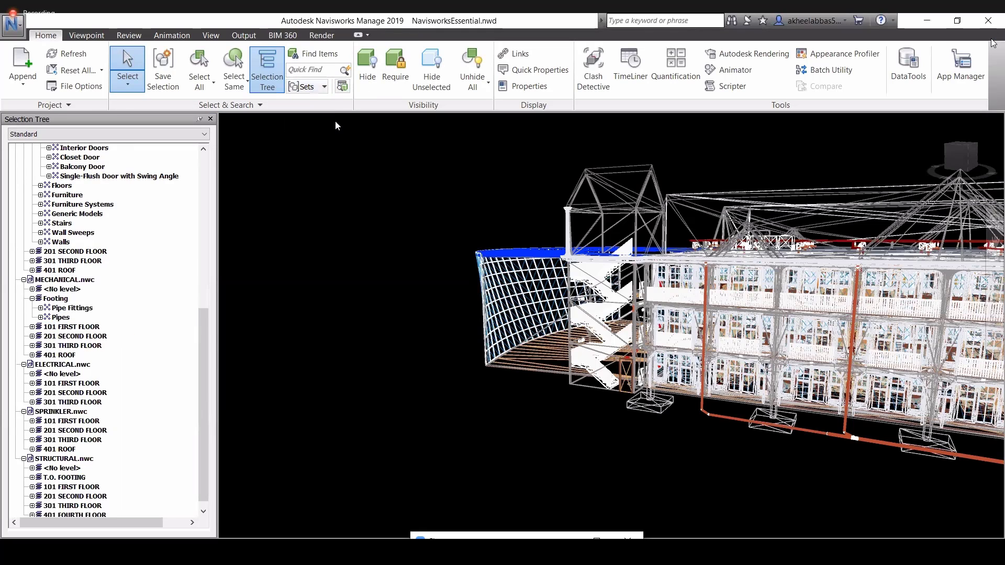
{"action": "left_click", "coordinate": [318, 76]}
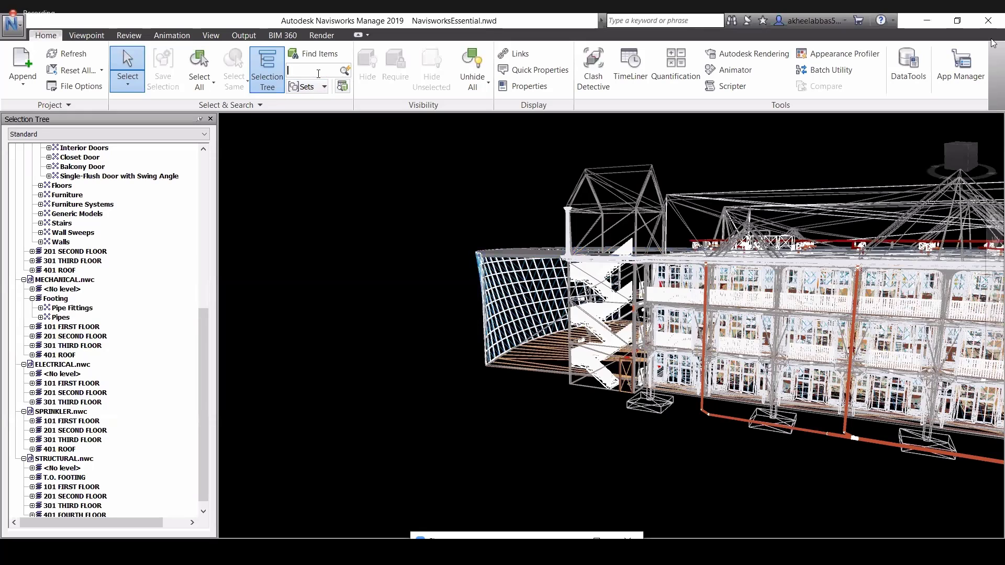
{"action": "type", "text": "roof"}
{"action": "key", "text": "Return"}
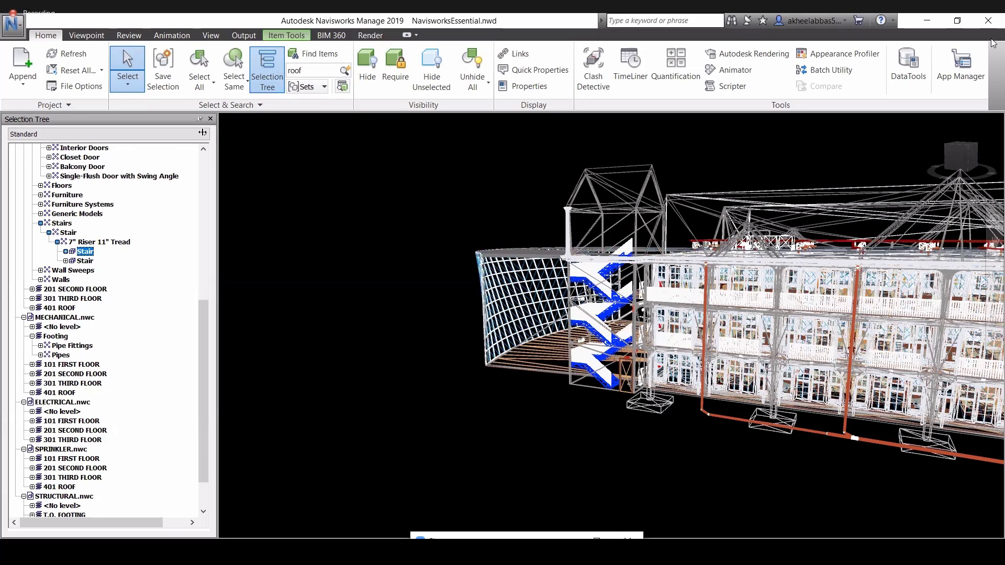
Step: Run a Quick Find for "curtains", continue it from the start of the scene, and clear the selection
{"action": "left_click", "coordinate": [312, 73]}
{"action": "type", "text": "curta"}
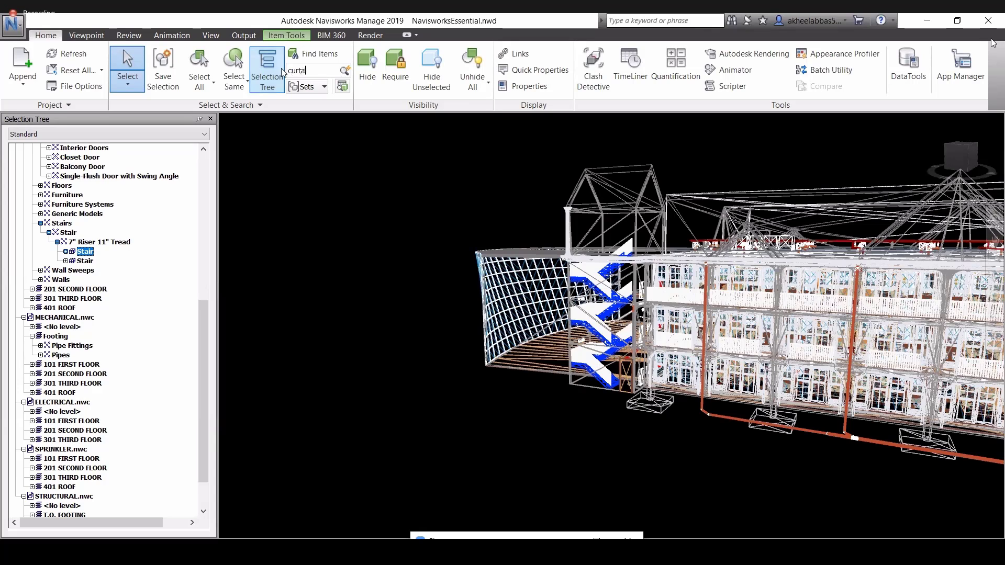
{"action": "type", "text": "ins"}
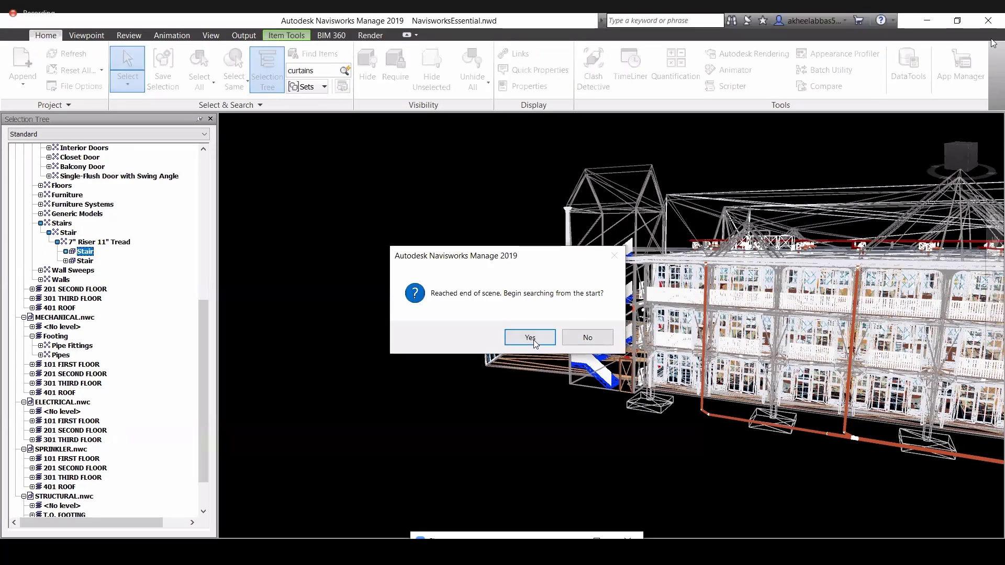
{"action": "left_click", "coordinate": [530, 340]}
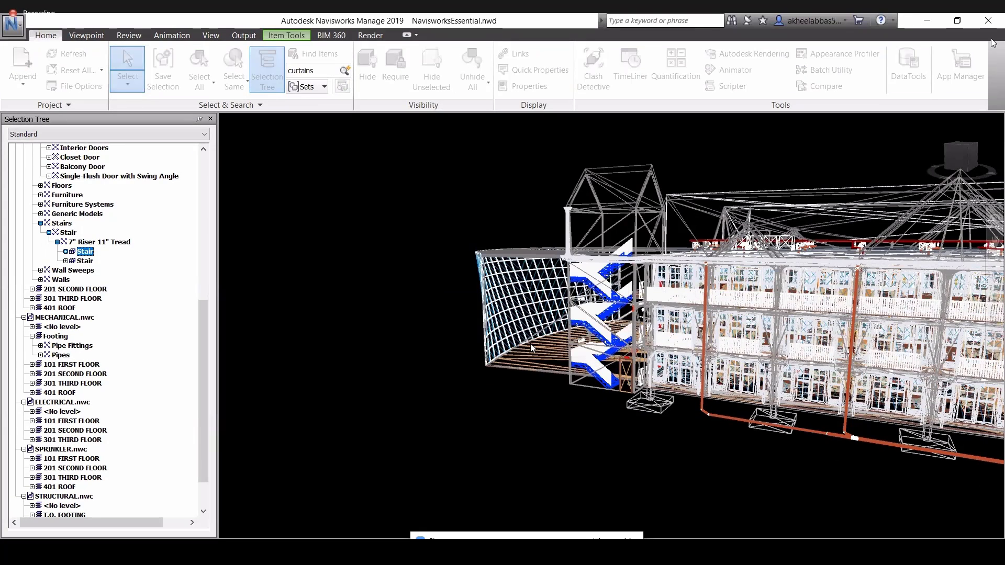
{"action": "left_click", "coordinate": [441, 397]}
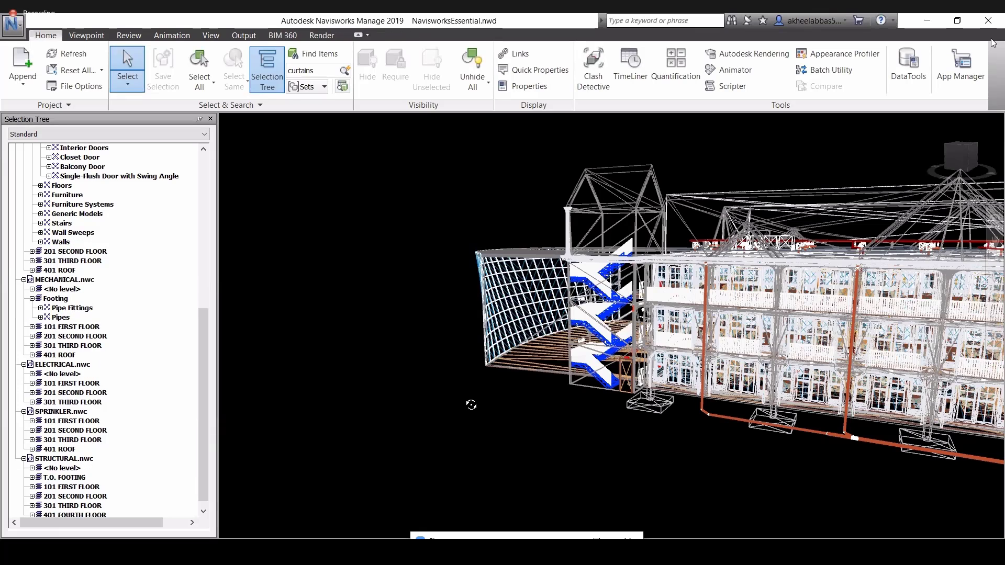
Step: View the curved curtain wall from above, run a Quick Find for "walls" and clear the selection
{"action": "middle_click_drag", "start_coordinate": [441, 397], "coordinate": [629, 451], "text": "shift"}
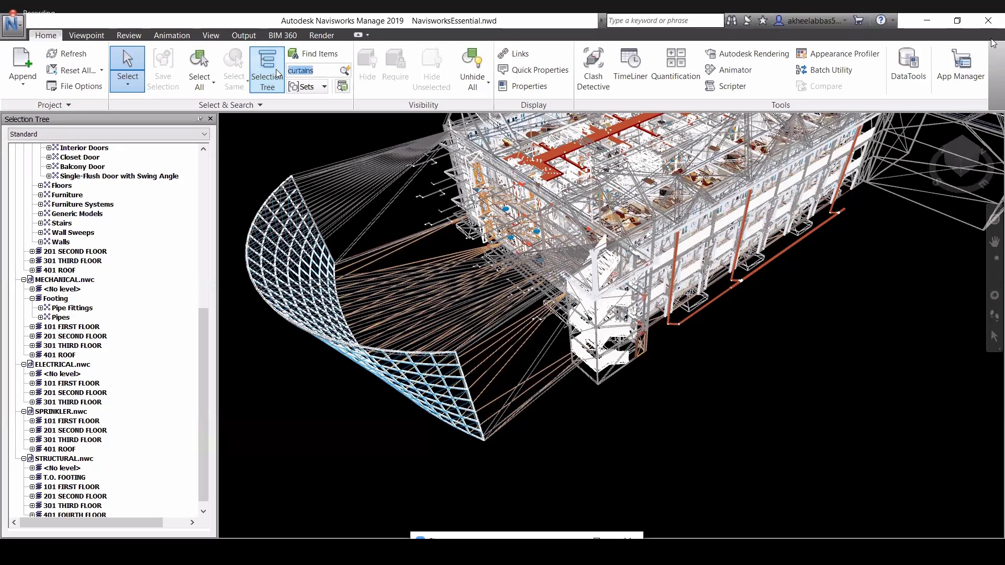
{"action": "type", "text": "c"}
{"action": "left_click", "coordinate": [345, 70]}
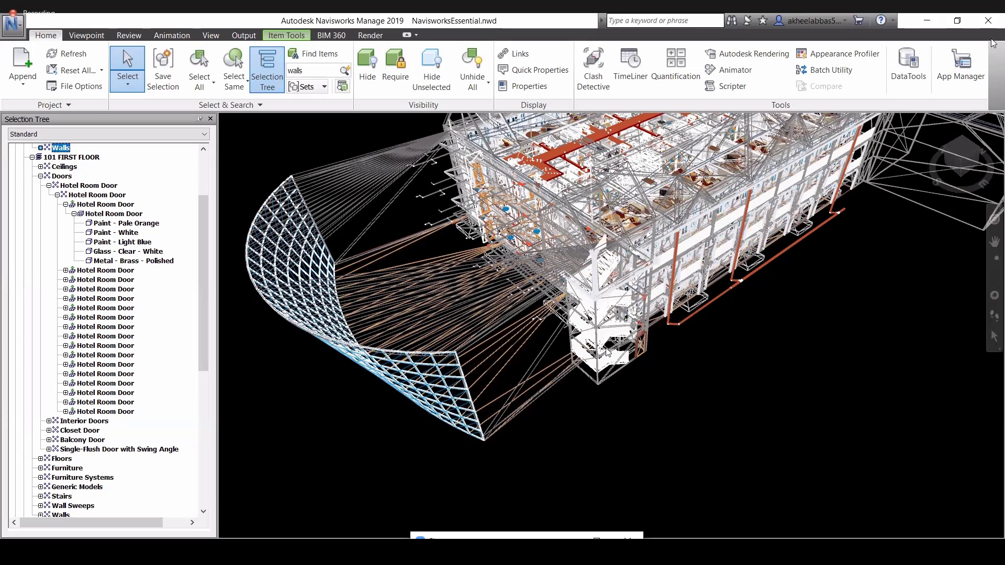
{"action": "key", "text": "Escape"}
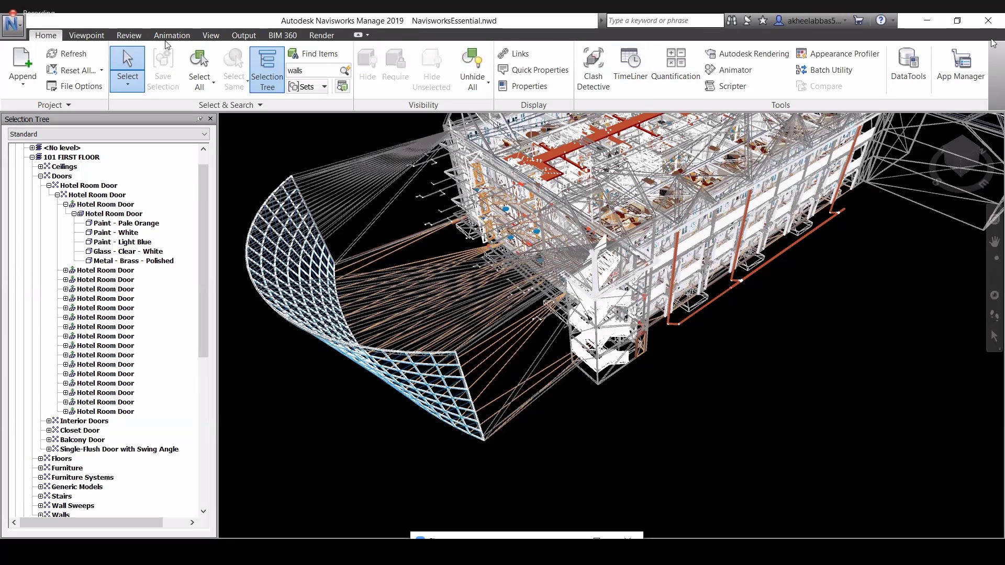
Step: Switch the model's render mode from wireframe to Full Render and turn the view to the building's balcony facade
{"action": "left_click", "coordinate": [86, 35]}
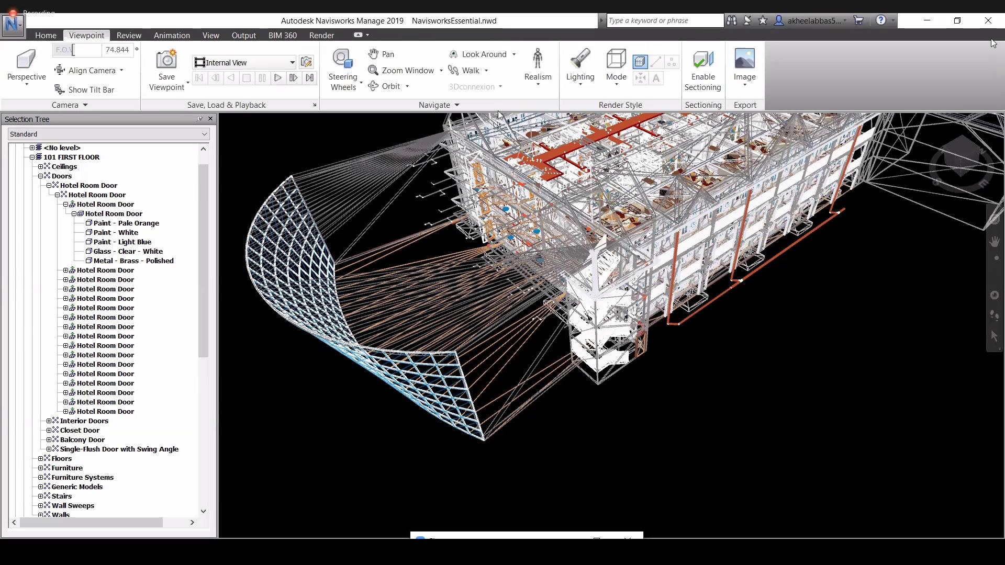
{"action": "left_click", "coordinate": [618, 84]}
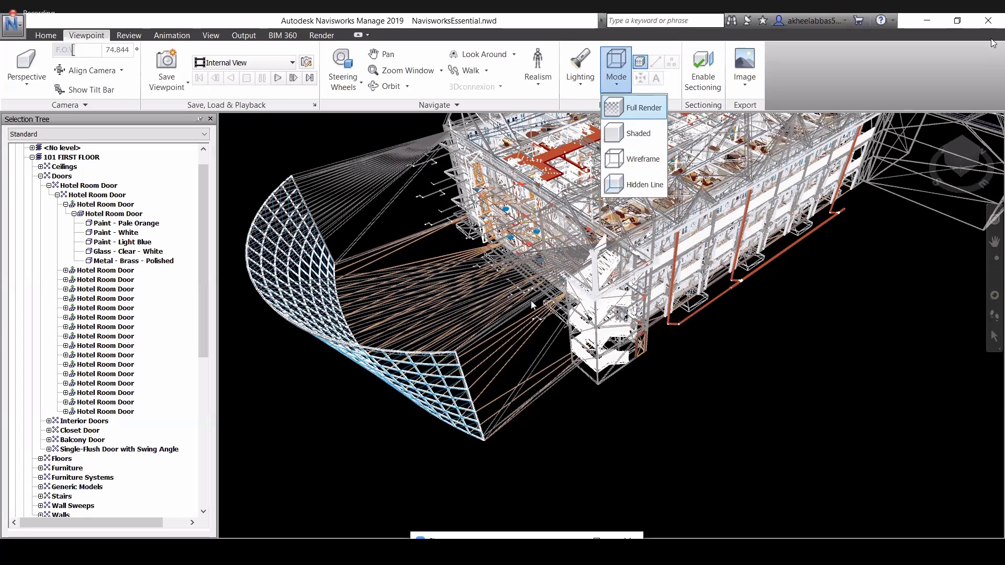
{"action": "left_click", "coordinate": [639, 108]}
{"action": "left_click_drag", "start_coordinate": [528, 398], "coordinate": [453, 328]}
{"action": "middle_click_drag", "start_coordinate": [453, 328], "coordinate": [459, 341], "text": "shift"}
{"action": "scroll", "coordinate": [590, 329], "scroll_direction": "down", "scroll_amount": 2}
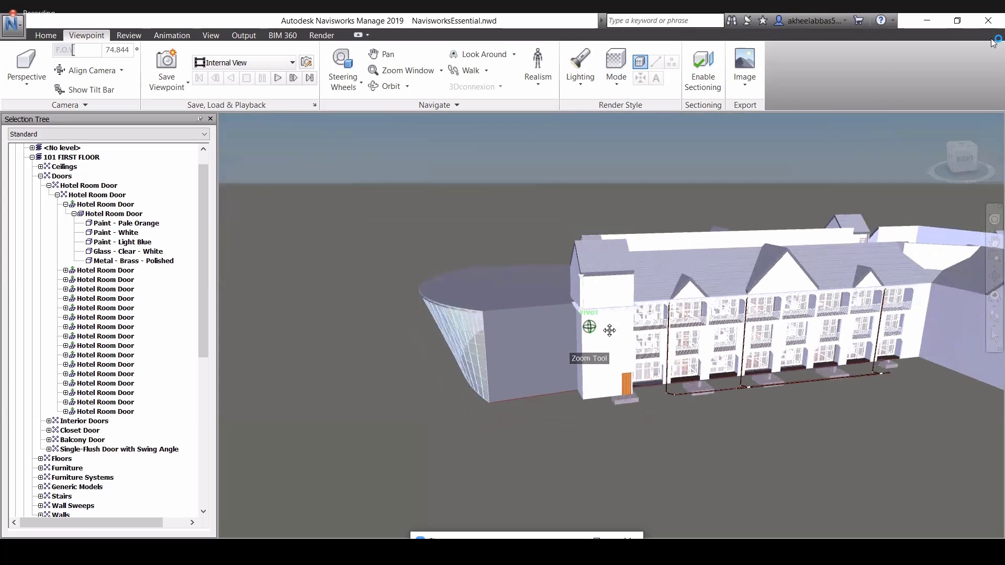
{"action": "middle_click_drag", "start_coordinate": [610, 331], "coordinate": [544, 336]}
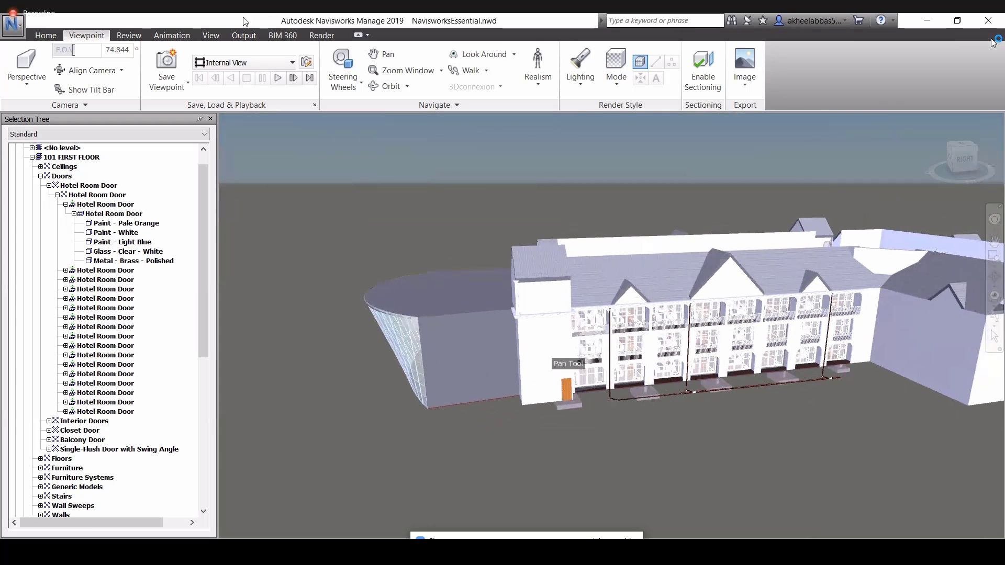
Step: Recall the saved selection sets Curtain Defect, Balcony Doors and Outdoor Balcony one after another to highlight their items in the model
{"action": "left_click", "coordinate": [45, 36]}
{"action": "left_click", "coordinate": [308, 86]}
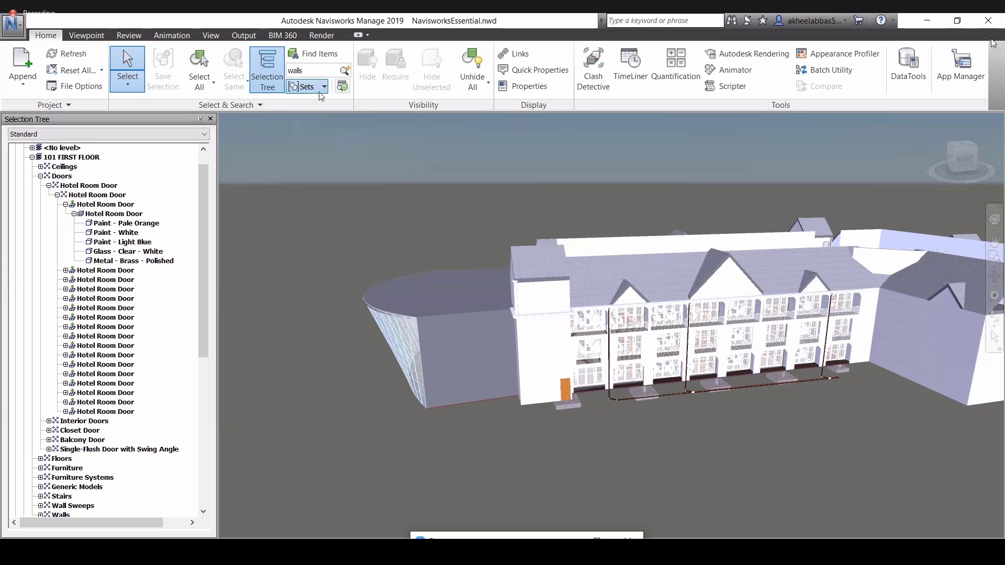
{"action": "left_click", "coordinate": [315, 104]}
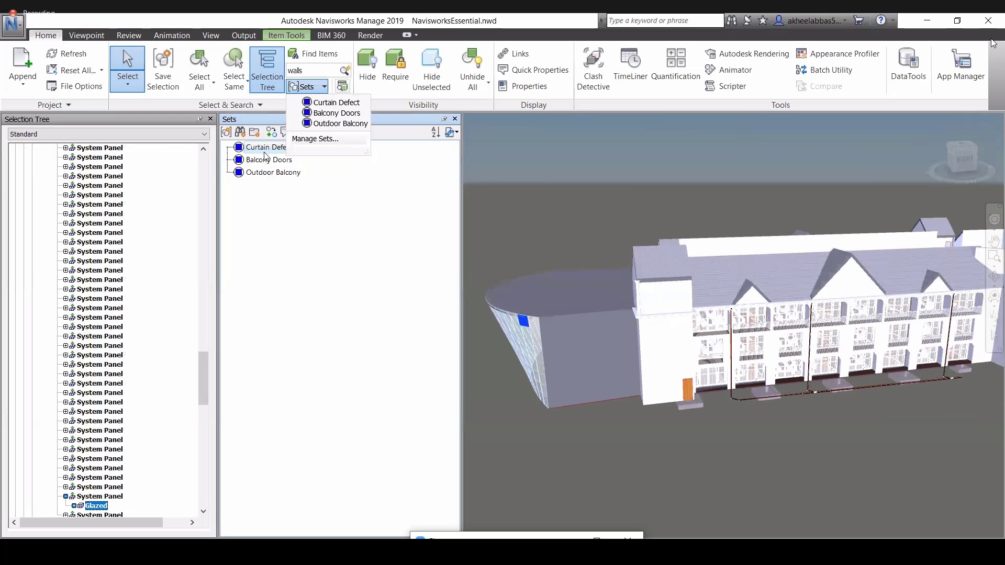
{"action": "left_click", "coordinate": [265, 160]}
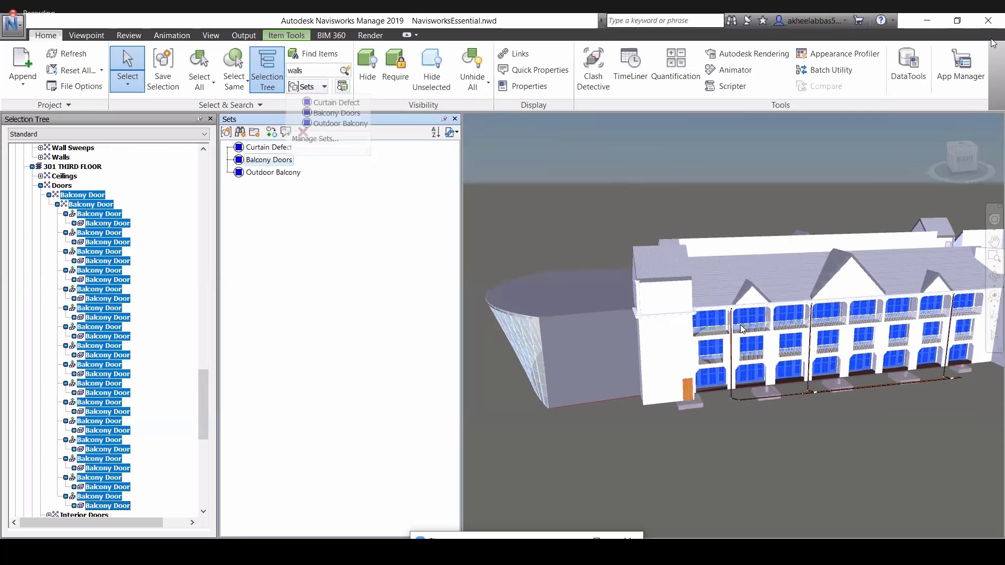
{"action": "middle_click_drag", "start_coordinate": [785, 308], "coordinate": [662, 322]}
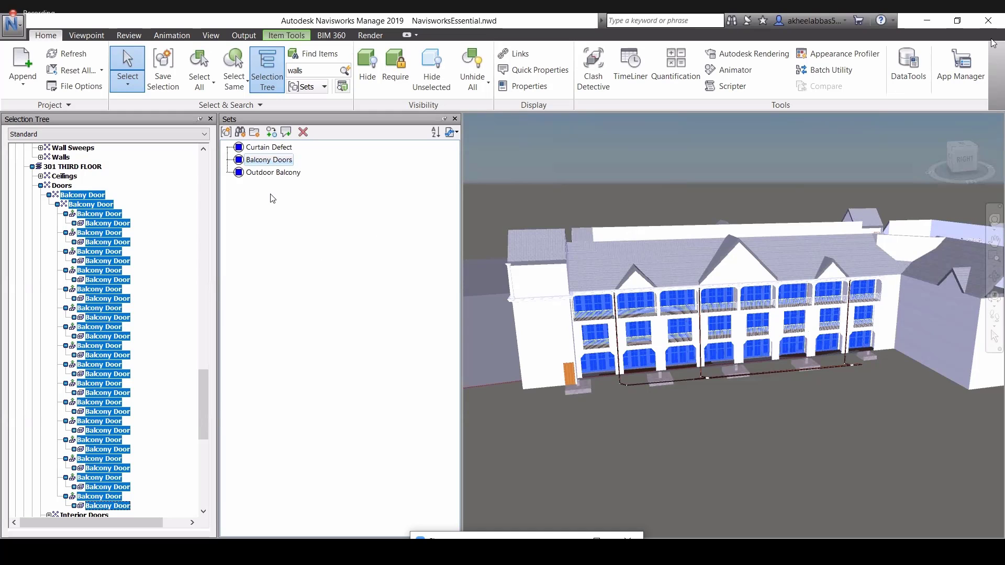
{"action": "left_click", "coordinate": [288, 173]}
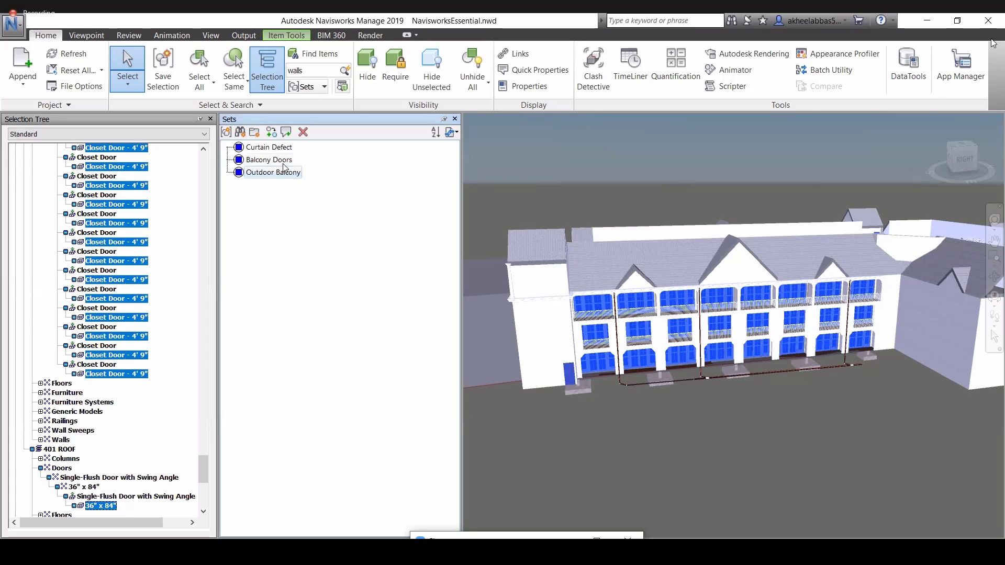
Step: Recall the saved Balcony Doors and Curtain Defect selection sets to check their items, and clear the selection
{"action": "left_click", "coordinate": [284, 160]}
{"action": "left_click", "coordinate": [281, 150]}
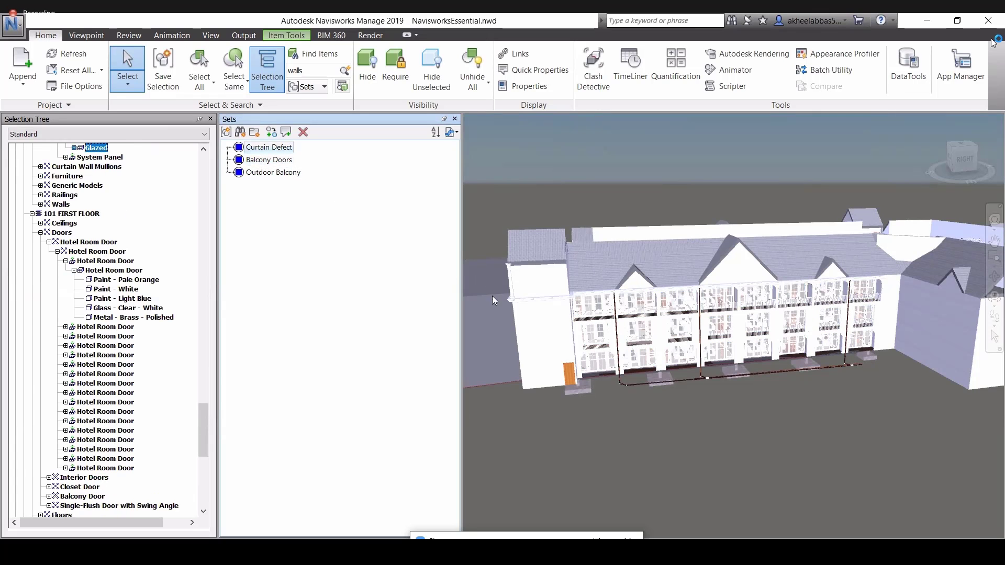
{"action": "key", "text": "Escape"}
Step: Save the end tower roof and the main front roof together as a selection set named Top Floor Roof
{"action": "middle_click_drag", "start_coordinate": [493, 304], "coordinate": [565, 309]}
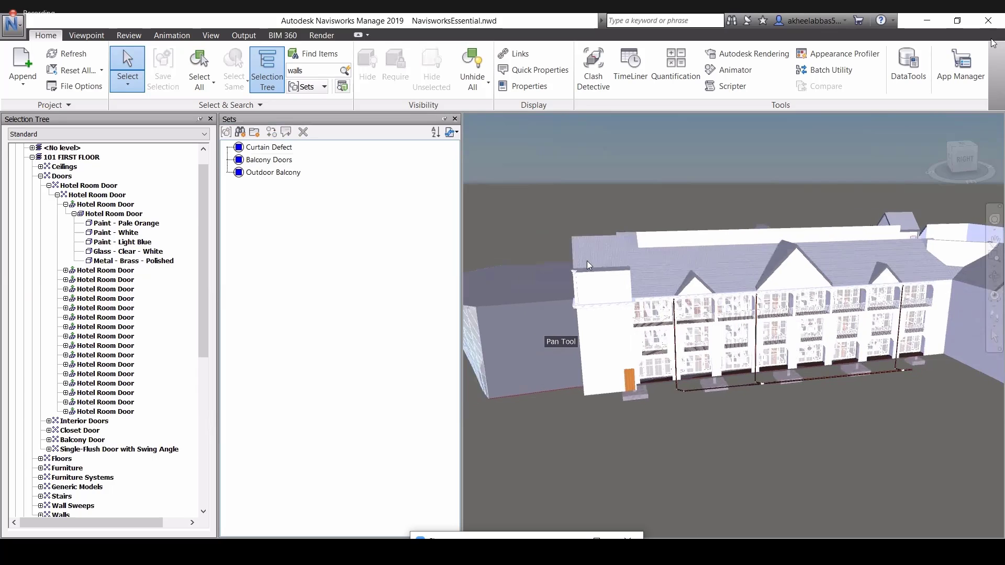
{"action": "left_click", "coordinate": [590, 259]}
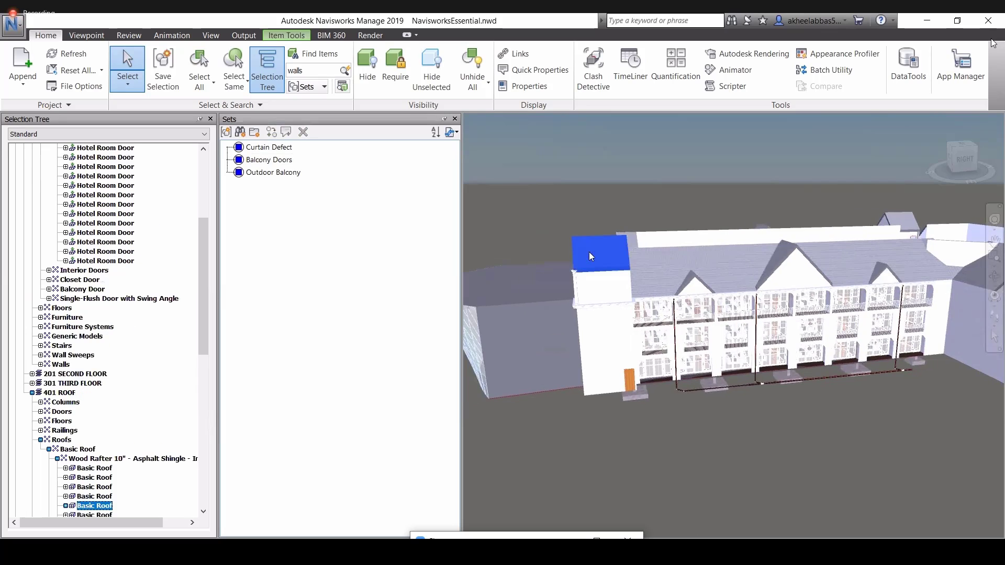
{"action": "left_click", "coordinate": [657, 263], "text": "ctrl"}
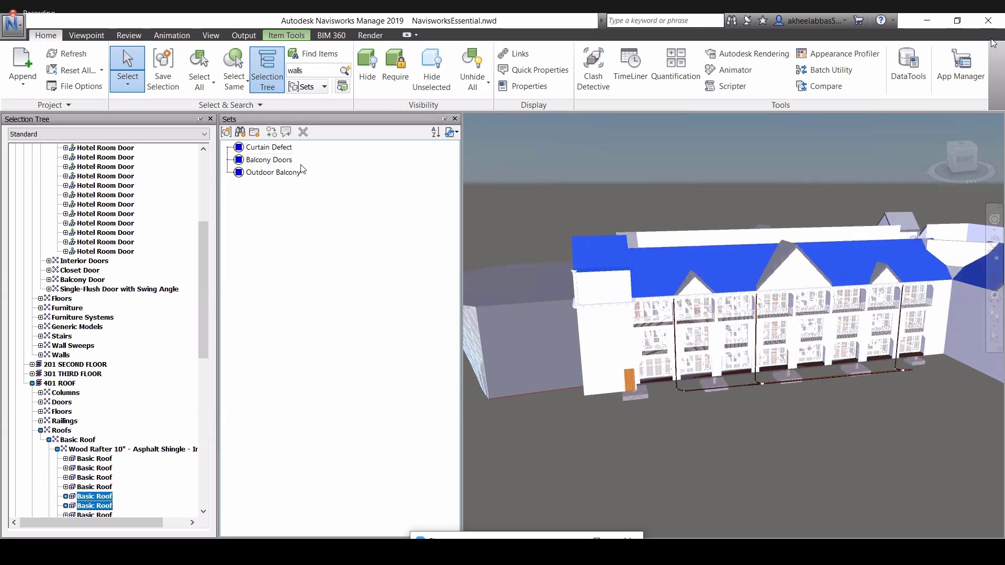
{"action": "left_click", "coordinate": [318, 90]}
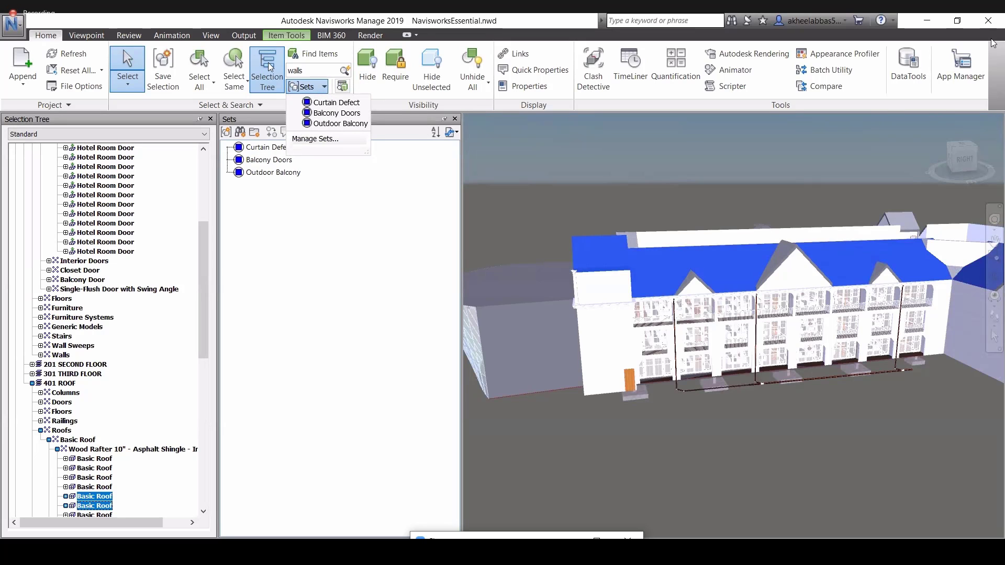
{"action": "left_click", "coordinate": [149, 69]}
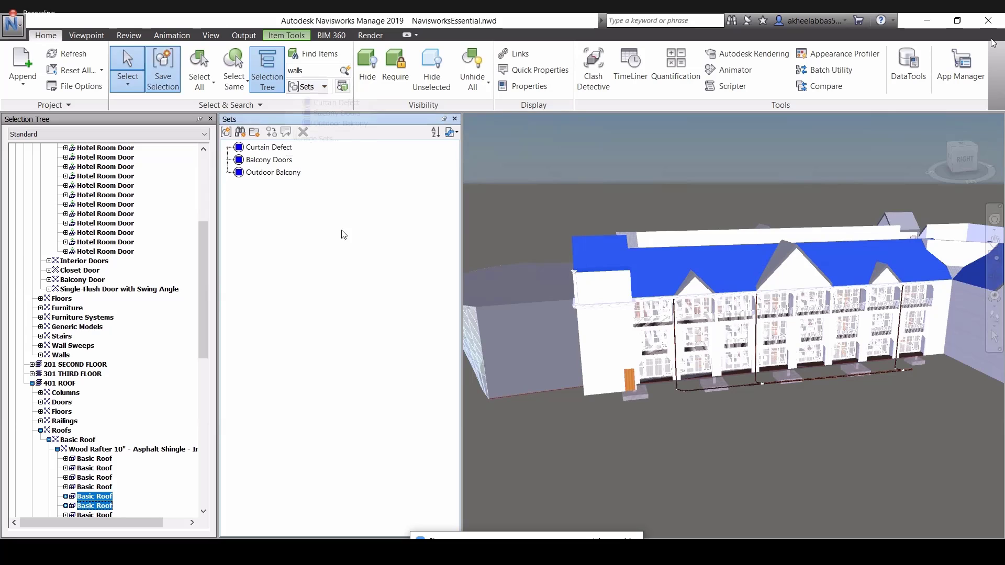
{"action": "key", "text": "BackSpace"}
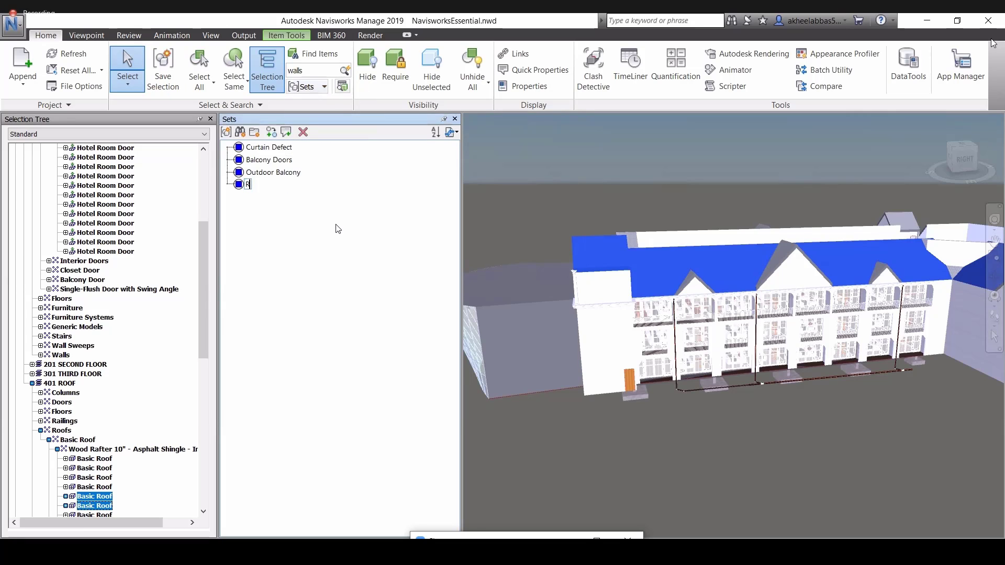
{"action": "key", "text": "BackSpace"}
{"action": "type", "text": "Top Floor"}
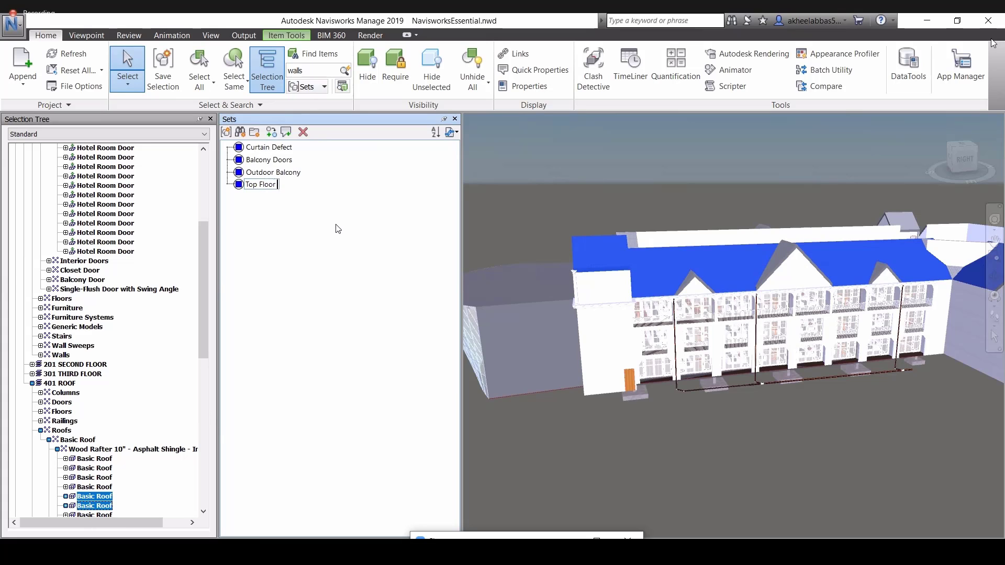
{"action": "type", "text": " Roof"}
{"action": "key", "text": "Return"}
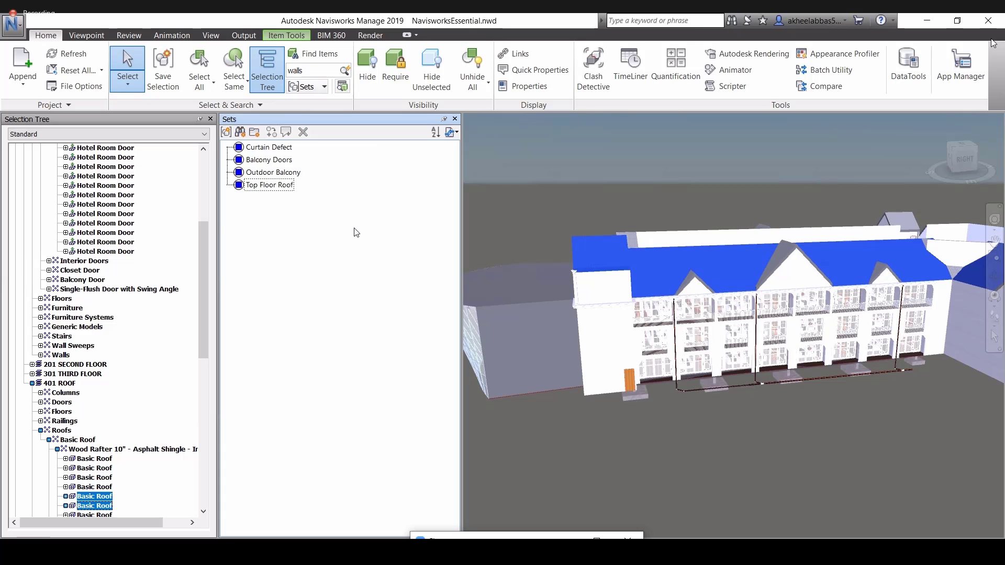
Step: Recall the Top Floor Roof set to check its roofs, close the Sets window and clear the selection
{"action": "key", "text": "Escape"}
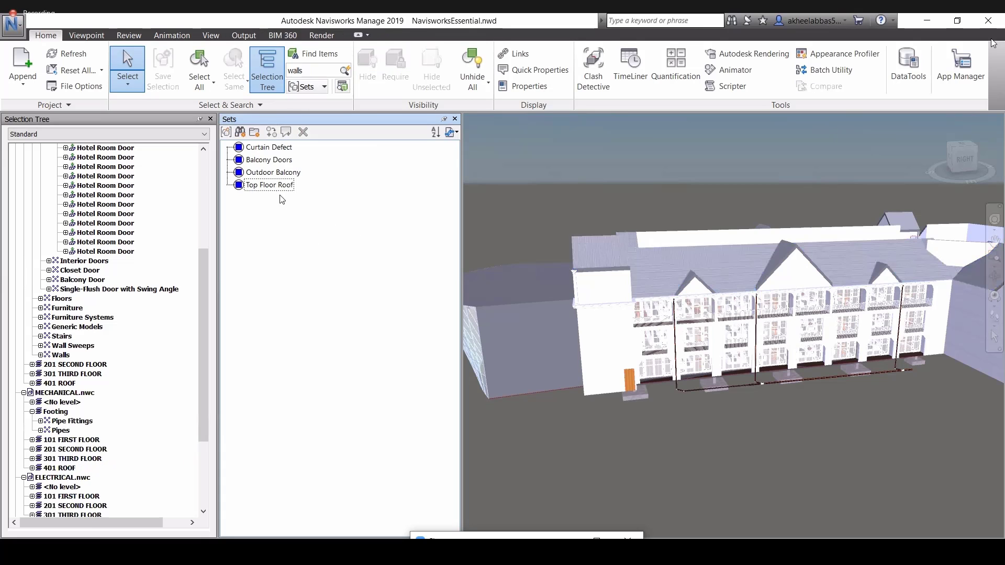
{"action": "left_click", "coordinate": [279, 185]}
{"action": "scroll", "coordinate": [622, 288], "scroll_direction": "up", "scroll_amount": 2}
{"action": "scroll", "coordinate": [622, 287], "scroll_direction": "down", "scroll_amount": 3}
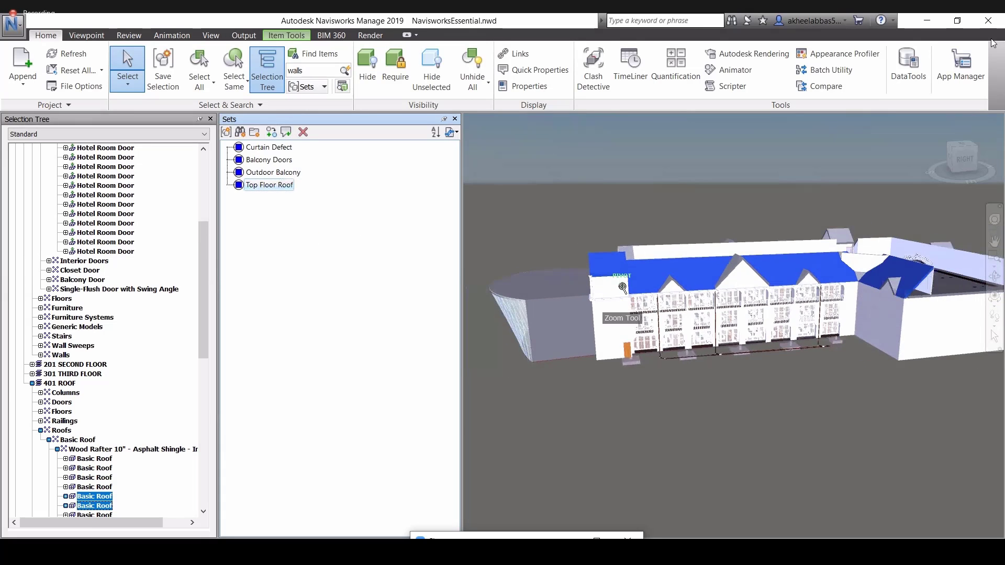
{"action": "scroll", "coordinate": [622, 288], "scroll_direction": "up", "scroll_amount": 2}
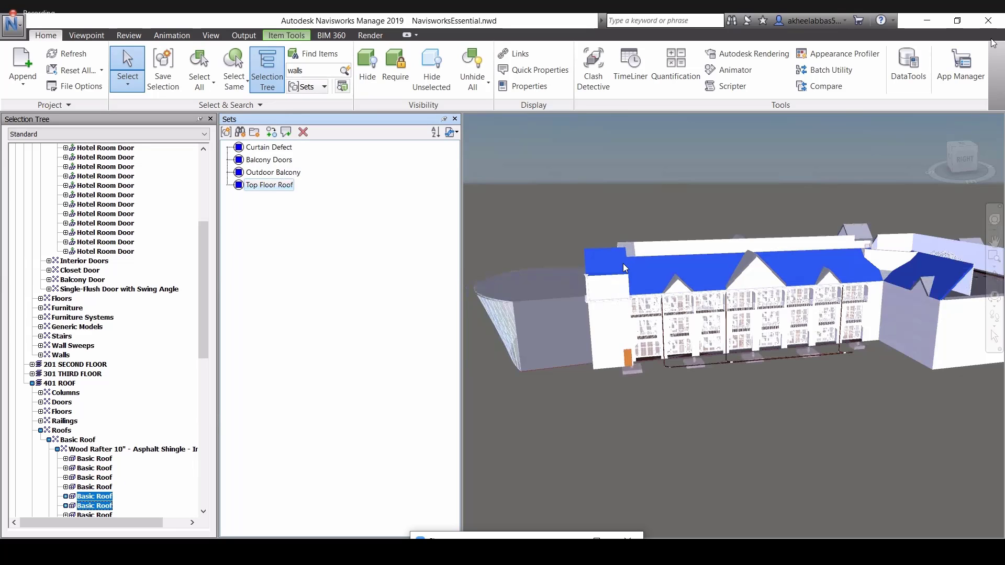
{"action": "scroll", "coordinate": [626, 267], "scroll_direction": "down", "scroll_amount": 1}
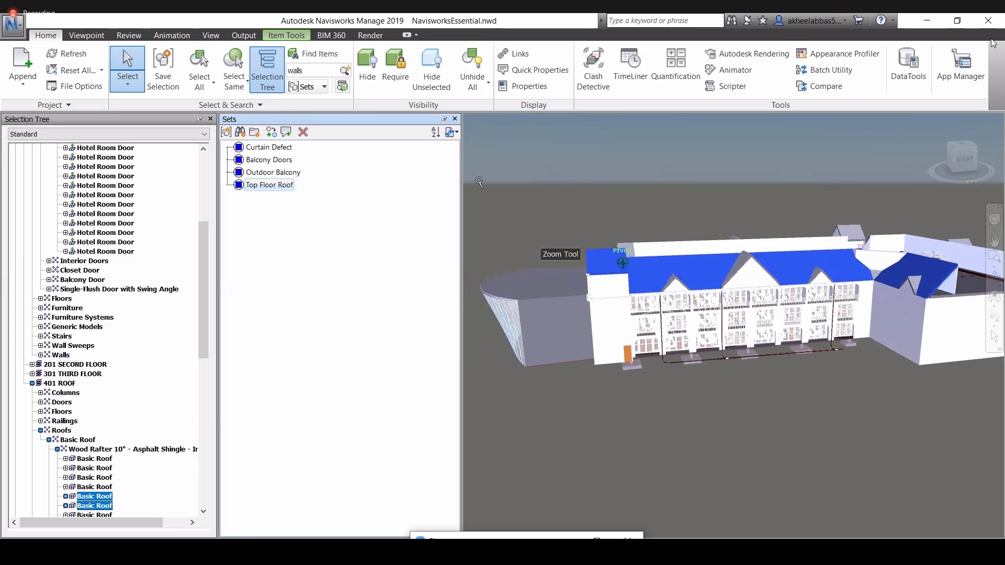
{"action": "left_click", "coordinate": [455, 119]}
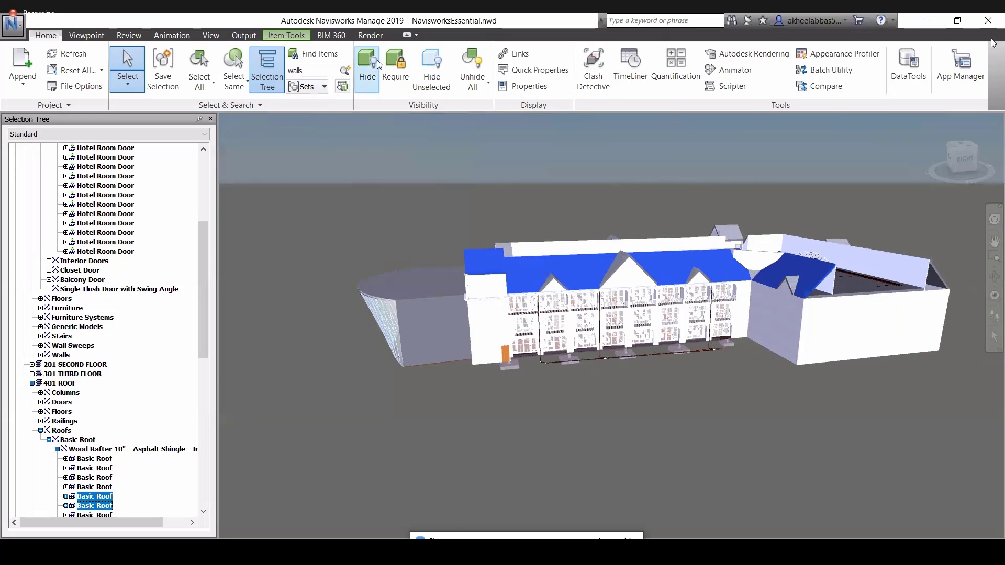
{"action": "key", "text": "Escape"}
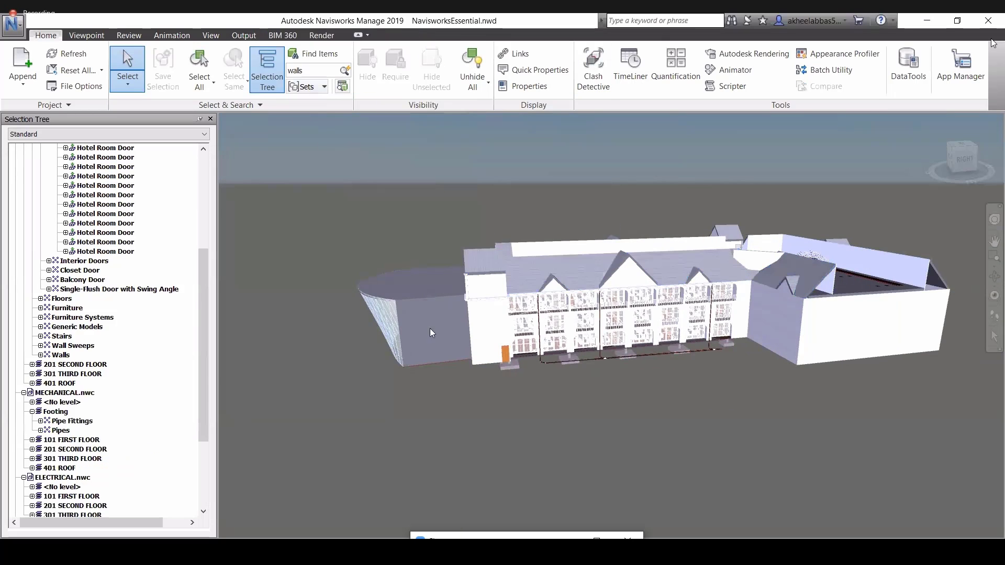
Step: Select the pipe cover on the flat roof beside the brown pipe ends, near the small gable
{"action": "middle_click_drag", "start_coordinate": [403, 410], "coordinate": [527, 413], "text": "shift"}
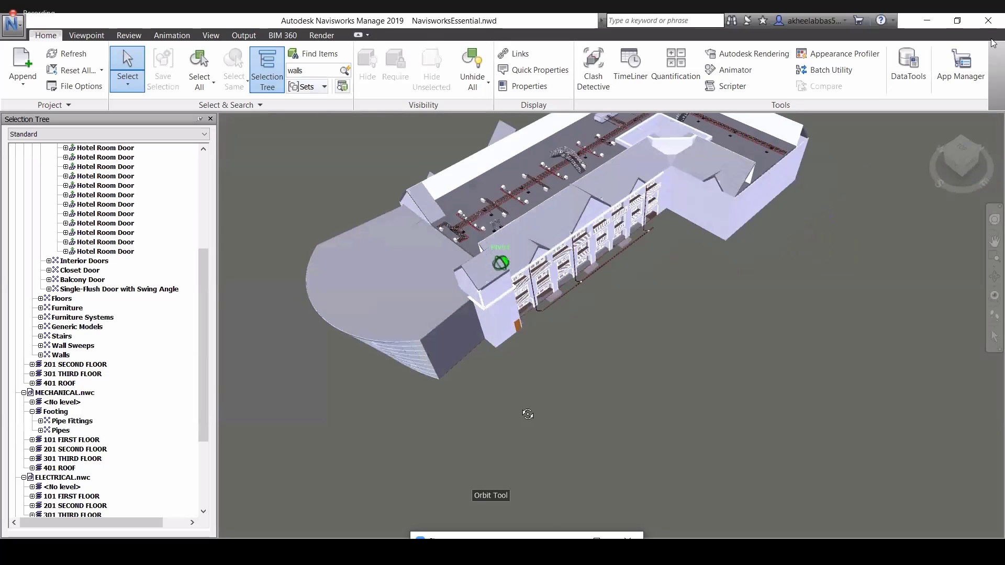
{"action": "scroll", "coordinate": [399, 246], "scroll_direction": "up", "scroll_amount": 6}
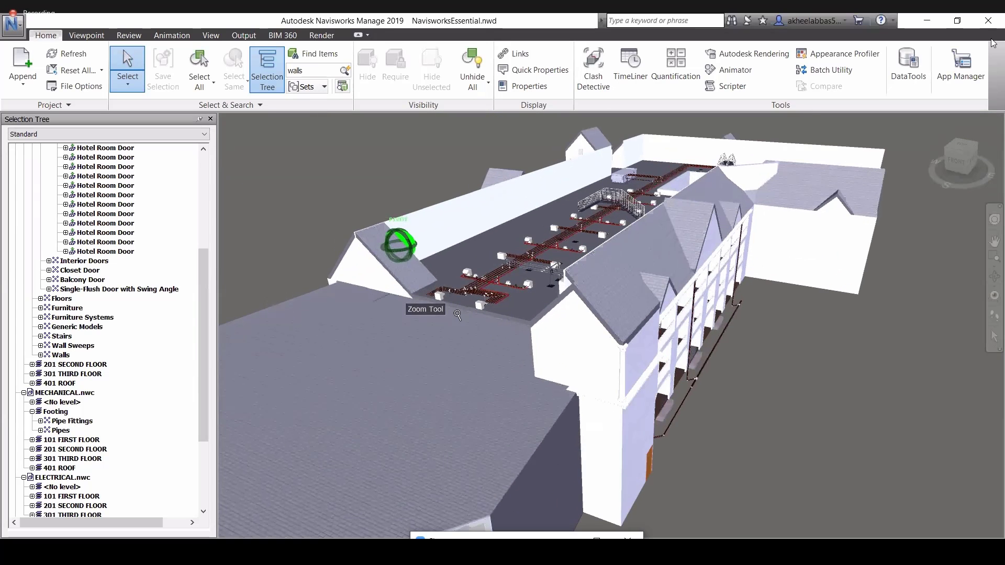
{"action": "scroll", "coordinate": [400, 245], "scroll_direction": "up", "scroll_amount": 5}
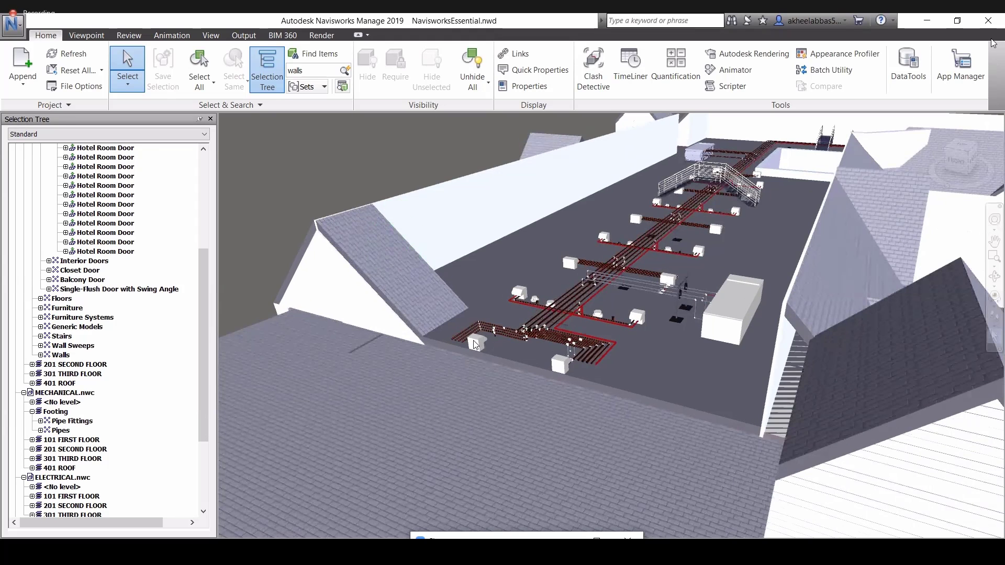
{"action": "left_click", "coordinate": [475, 344]}
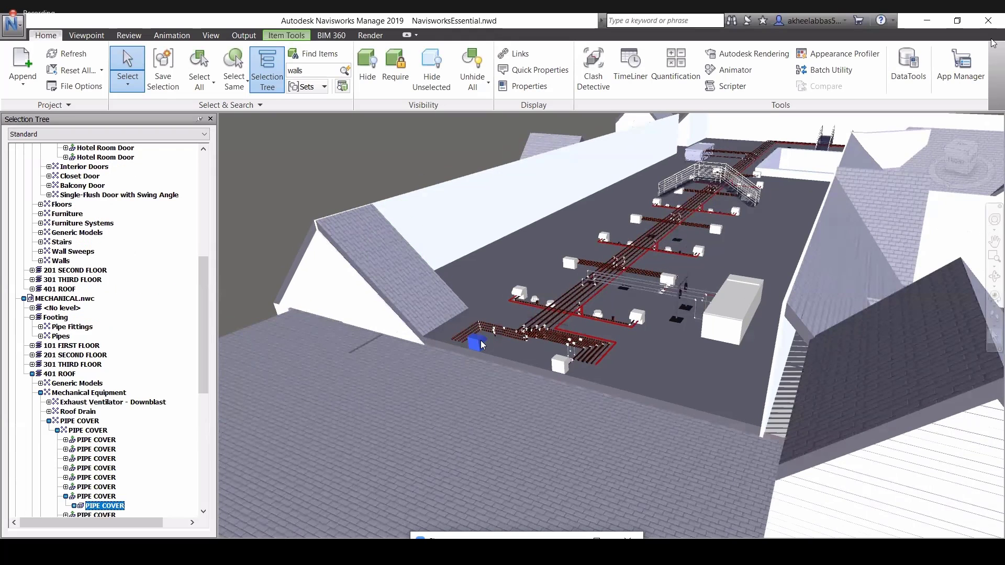
{"action": "scroll", "coordinate": [482, 366], "scroll_direction": "up", "scroll_amount": 5}
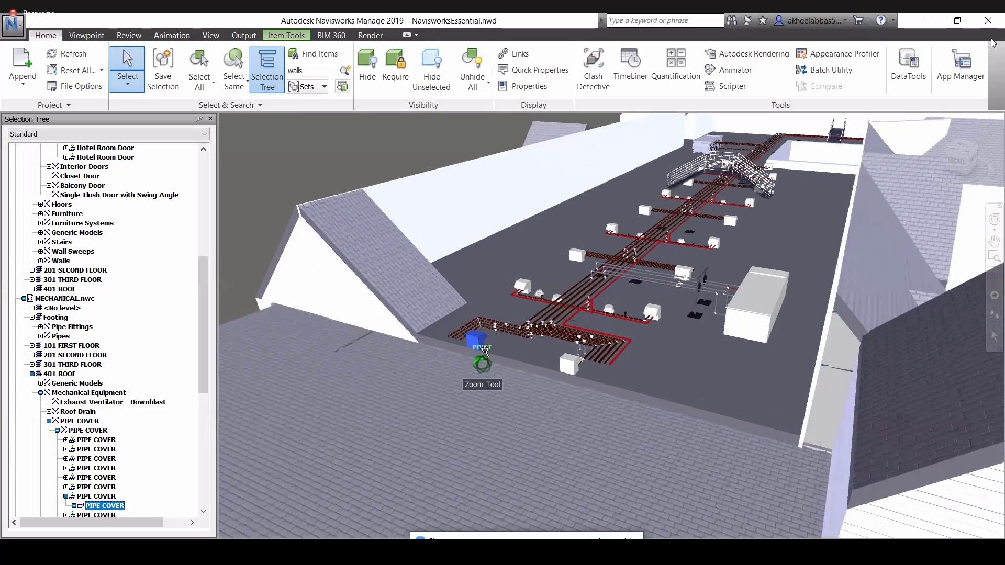
{"action": "scroll", "coordinate": [485, 350], "scroll_direction": "up", "scroll_amount": 3}
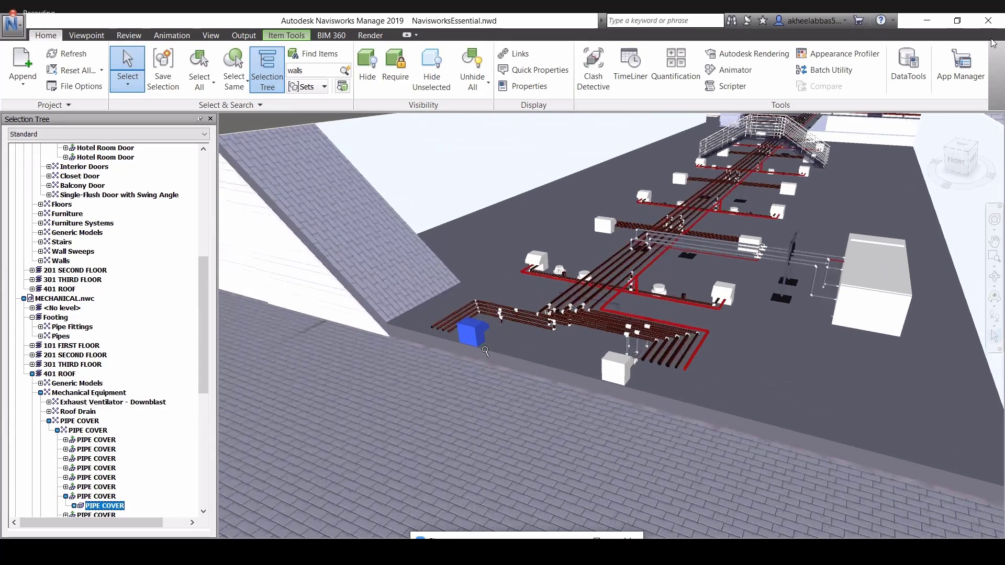
Step: Turn on Quick Properties and inspect the selected pipe cover's item properties and Element ID
{"action": "left_click", "coordinate": [537, 72]}
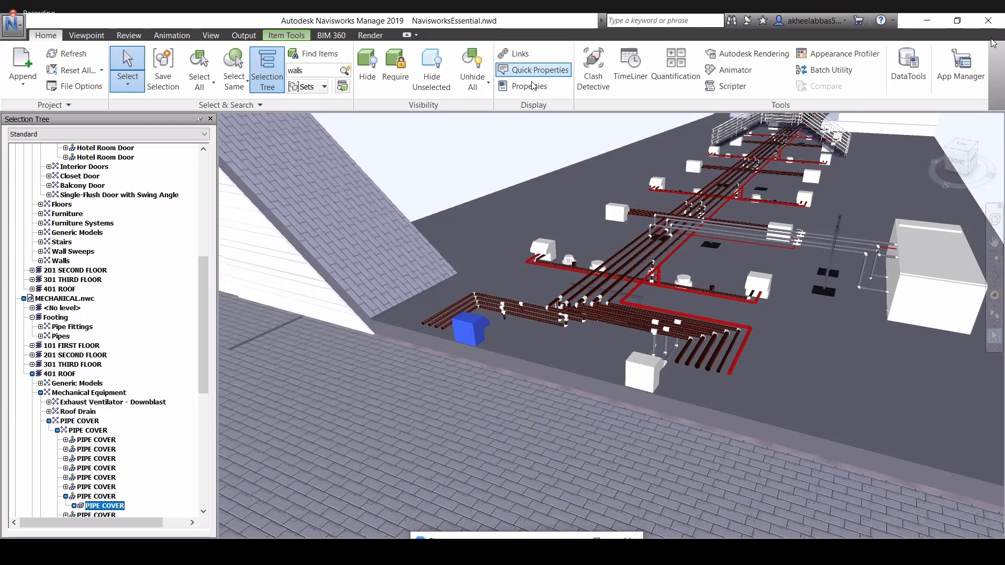
{"action": "left_click", "coordinate": [529, 87]}
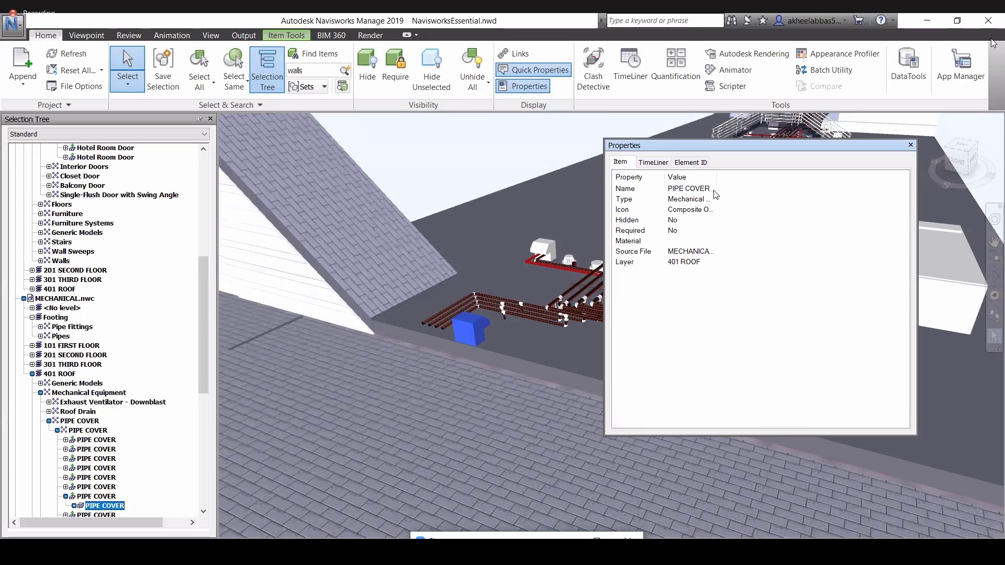
{"action": "left_click", "coordinate": [911, 145]}
{"action": "mouse_move", "coordinate": [479, 337]}
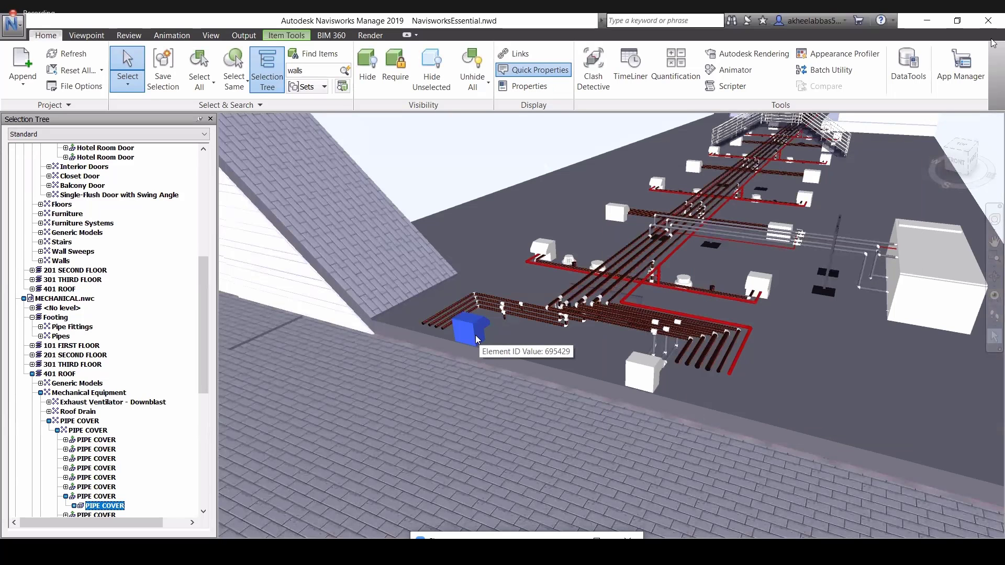
{"action": "right_click", "coordinate": [473, 339]}
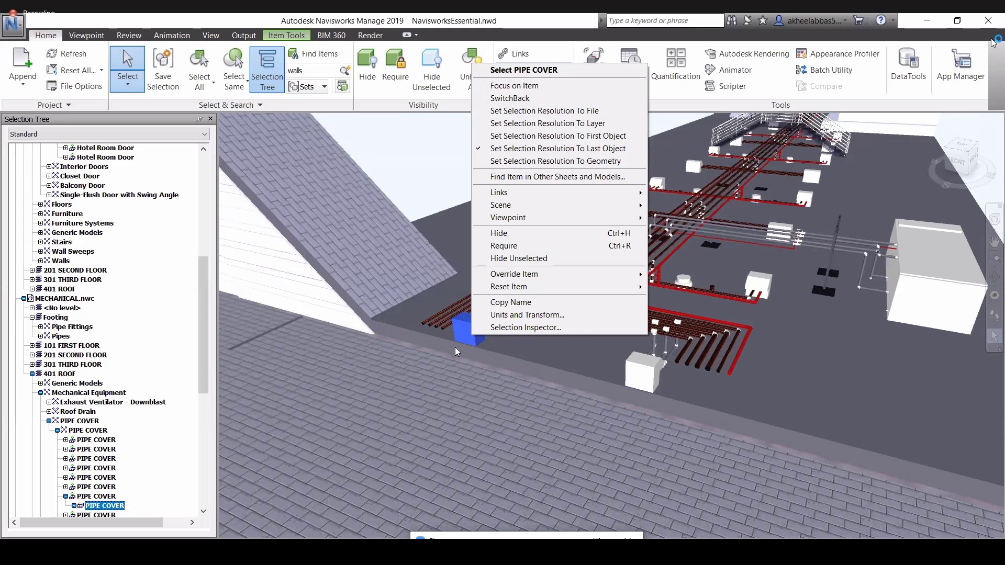
{"action": "left_click", "coordinate": [482, 326]}
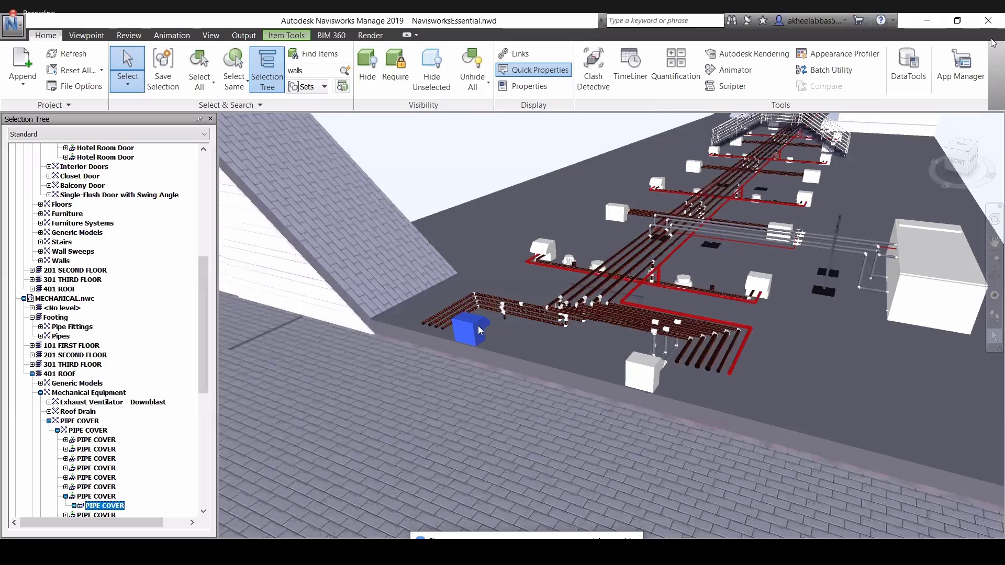
{"action": "right_click", "coordinate": [478, 325]}
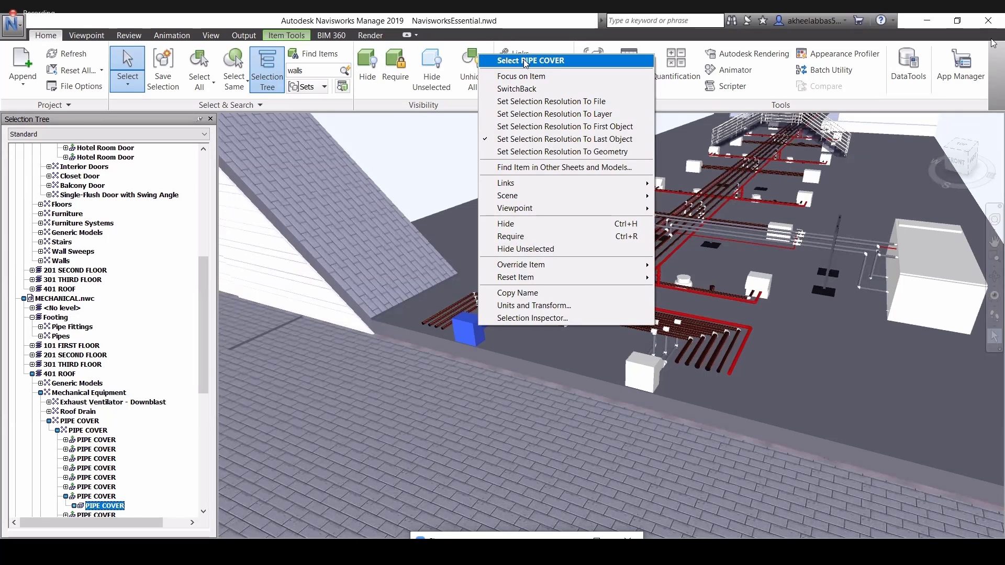
{"action": "left_click", "coordinate": [525, 59]}
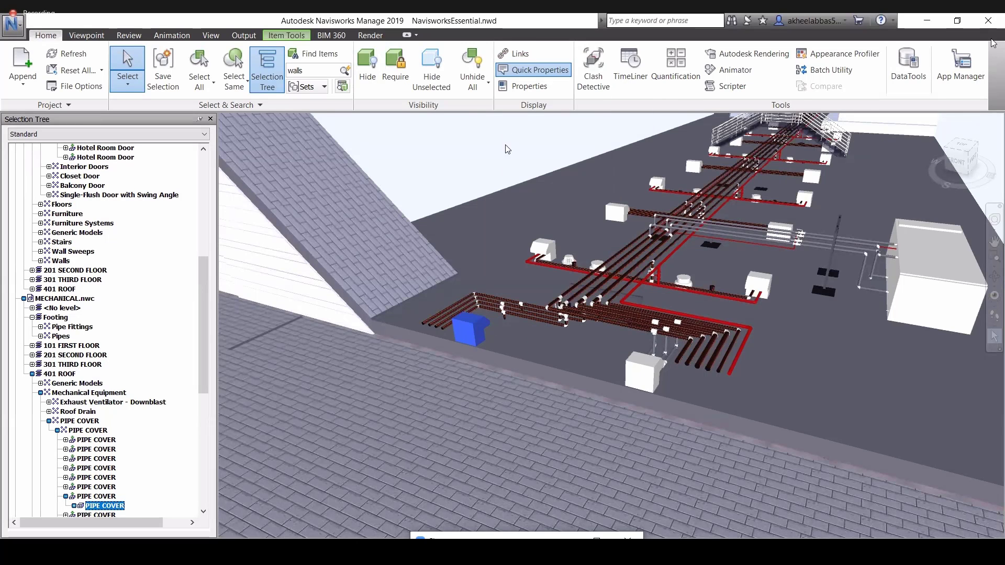
Step: Hide the selected pipe cover on the flat roof
{"action": "right_click", "coordinate": [481, 328]}
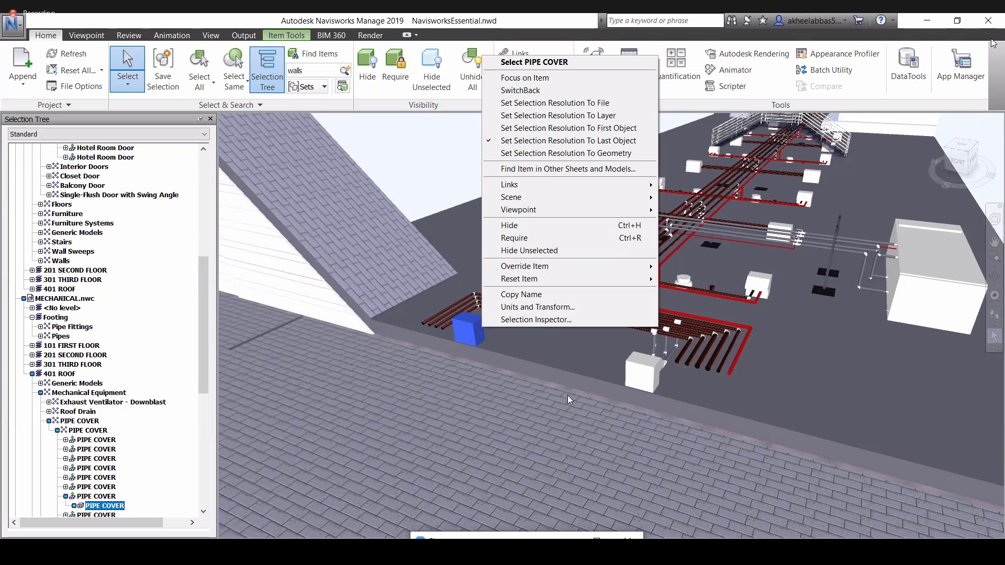
{"action": "key", "text": "ctrl+h"}
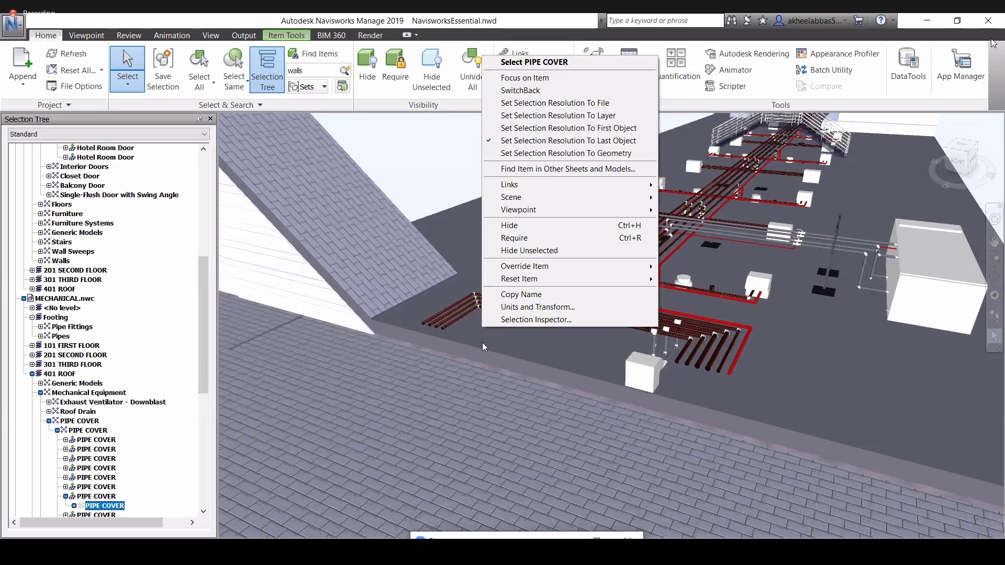
{"action": "key", "text": "ctrl+h"}
{"action": "left_click", "coordinate": [538, 234]}
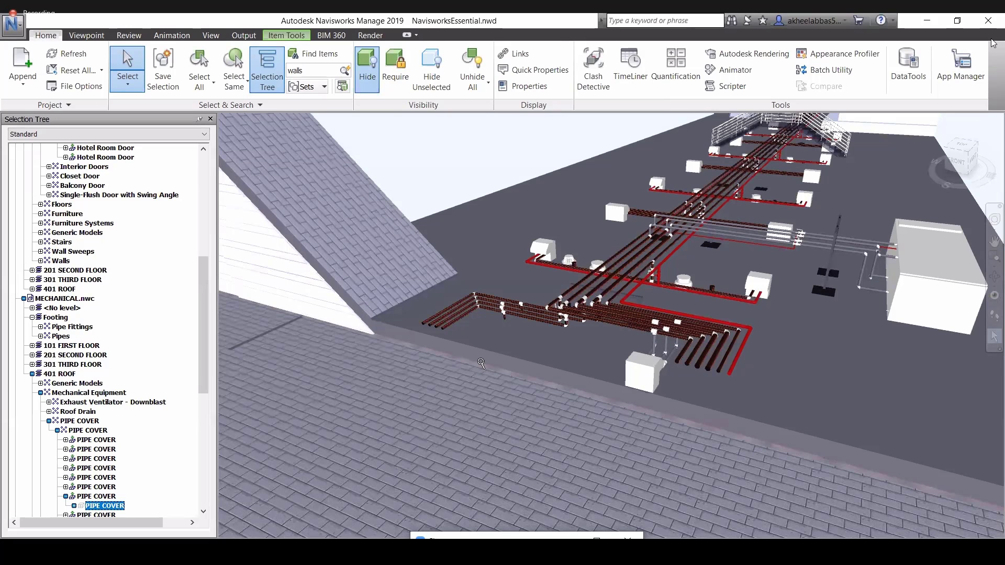
{"action": "scroll", "coordinate": [480, 361], "scroll_direction": "down", "scroll_amount": 2}
{"action": "scroll", "coordinate": [481, 361], "scroll_direction": "down", "scroll_amount": 3}
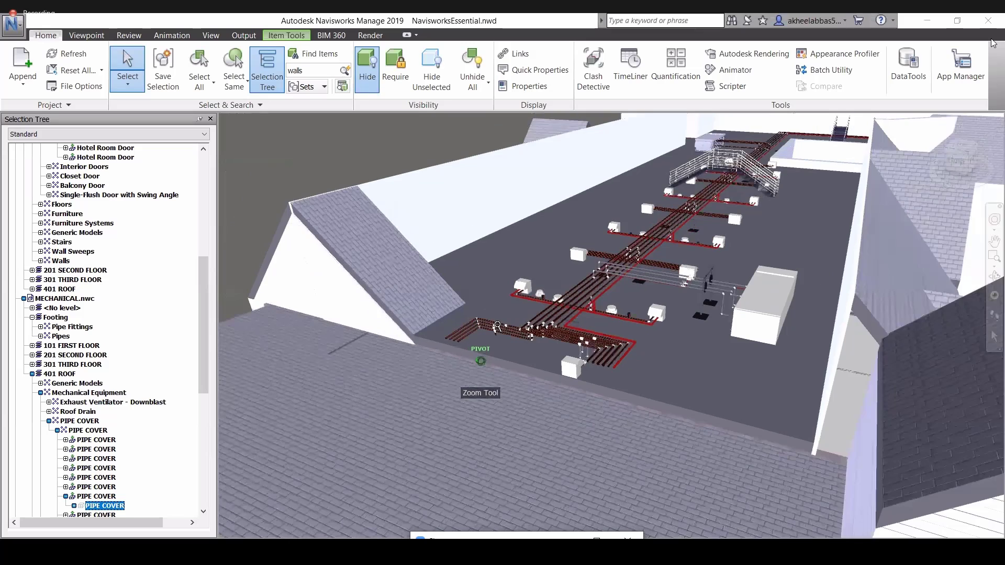
{"action": "scroll", "coordinate": [509, 345], "scroll_direction": "down", "scroll_amount": 4}
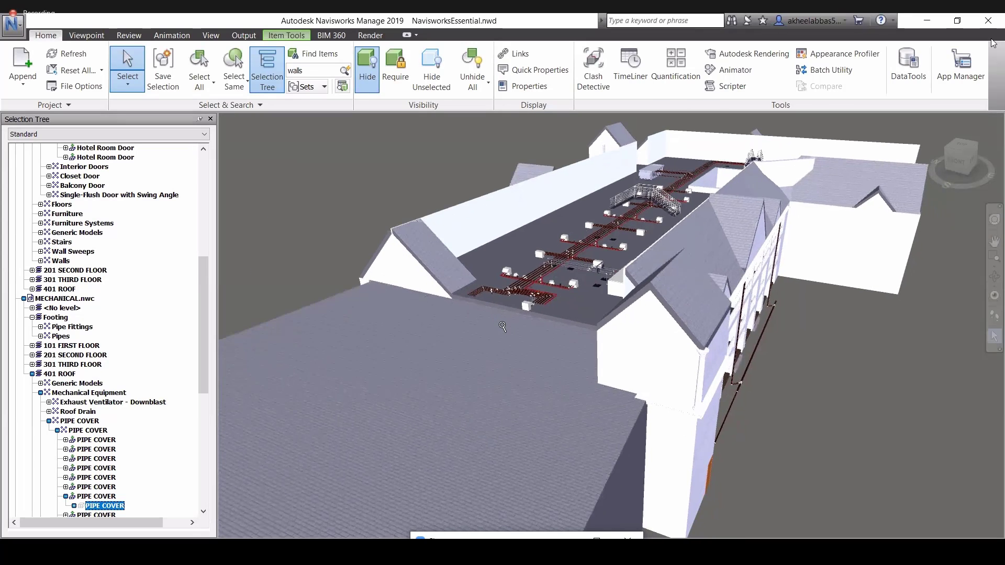
{"action": "scroll", "coordinate": [502, 326], "scroll_direction": "down", "scroll_amount": 3}
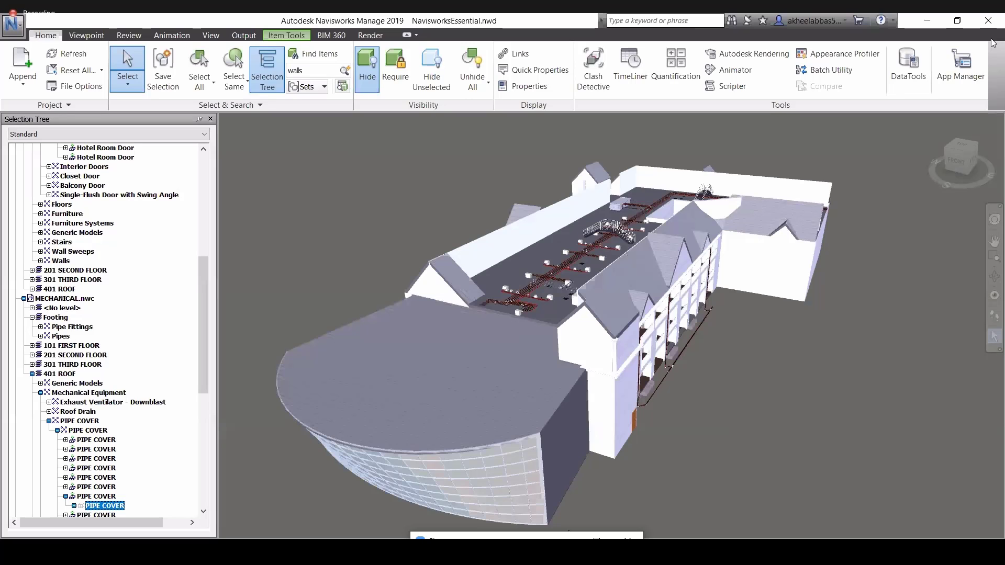
{"action": "scroll", "coordinate": [460, 310], "scroll_direction": "up", "scroll_amount": 3}
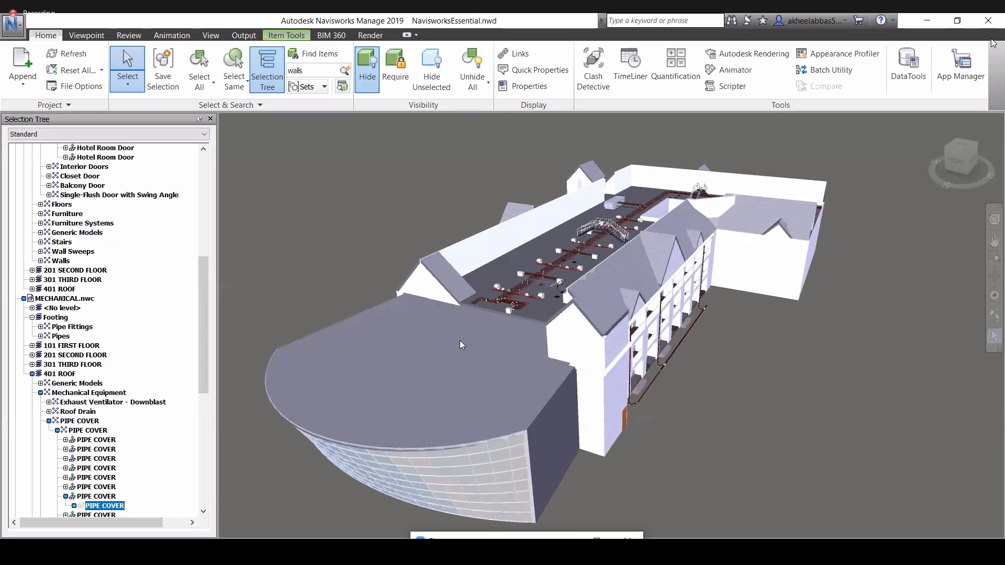
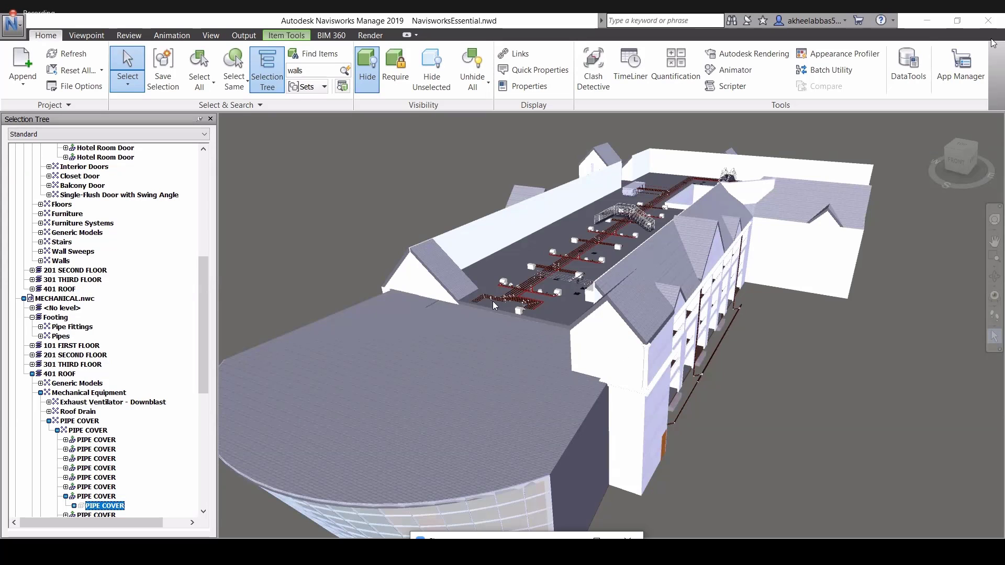
Step: Clear the selection, close the Selection Tree and examine the flat roof around the hidden pipe cover
{"action": "scroll", "coordinate": [488, 310], "scroll_direction": "up", "scroll_amount": 1}
{"action": "scroll", "coordinate": [487, 310], "scroll_direction": "up", "scroll_amount": 1}
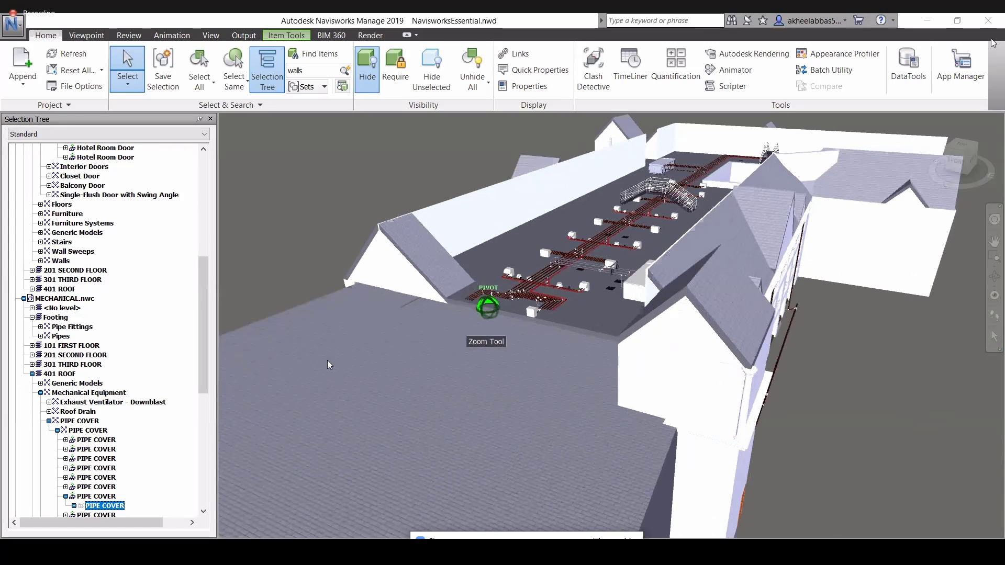
{"action": "key", "text": "Escape"}
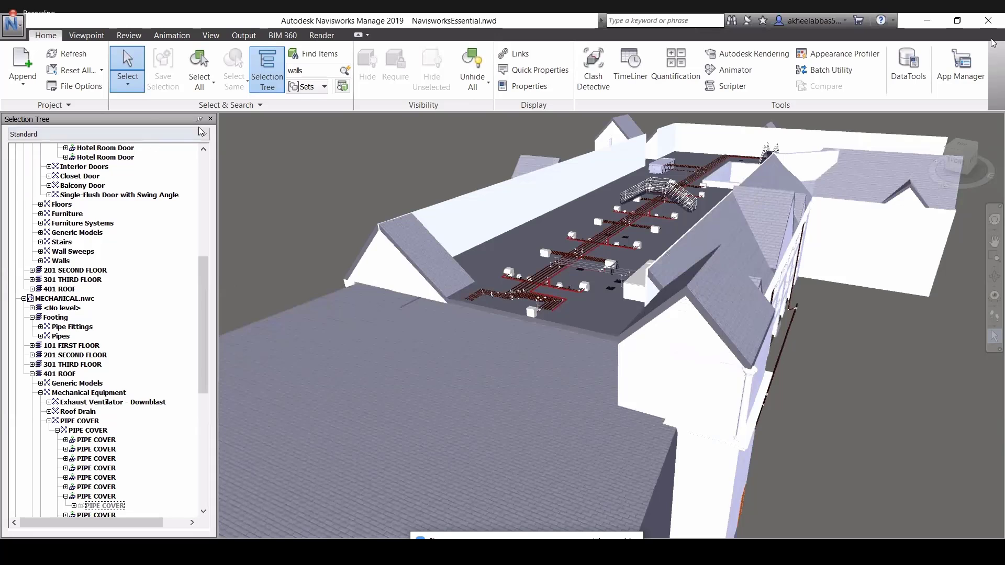
{"action": "left_click", "coordinate": [210, 119]}
{"action": "scroll", "coordinate": [351, 329], "scroll_direction": "up", "scroll_amount": 3}
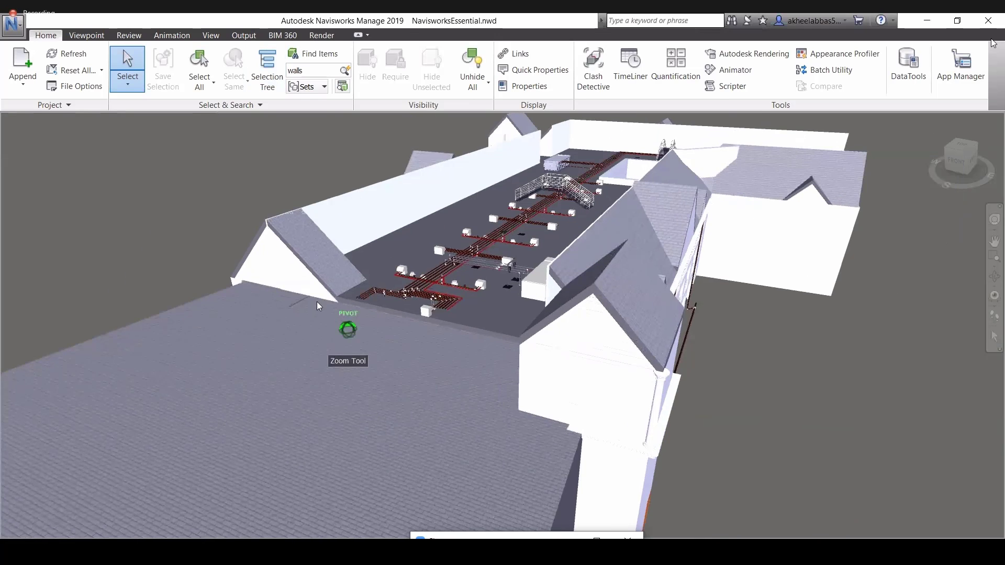
{"action": "right_click", "coordinate": [350, 325]}
{"action": "key", "text": "Escape"}
{"action": "scroll", "coordinate": [366, 293], "scroll_direction": "down", "scroll_amount": 3}
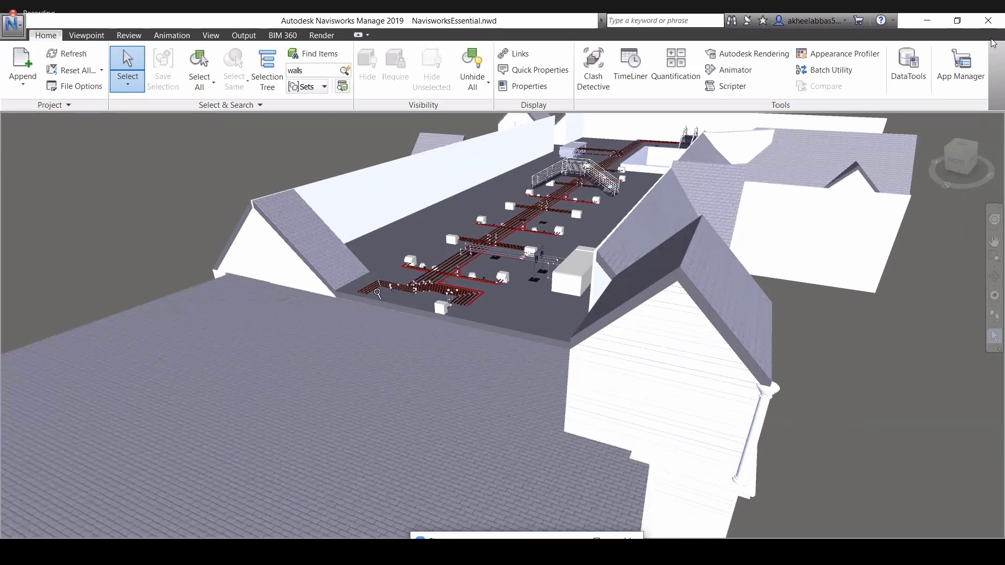
{"action": "scroll", "coordinate": [374, 296], "scroll_direction": "up", "scroll_amount": 2}
{"action": "scroll", "coordinate": [380, 299], "scroll_direction": "up", "scroll_amount": 3}
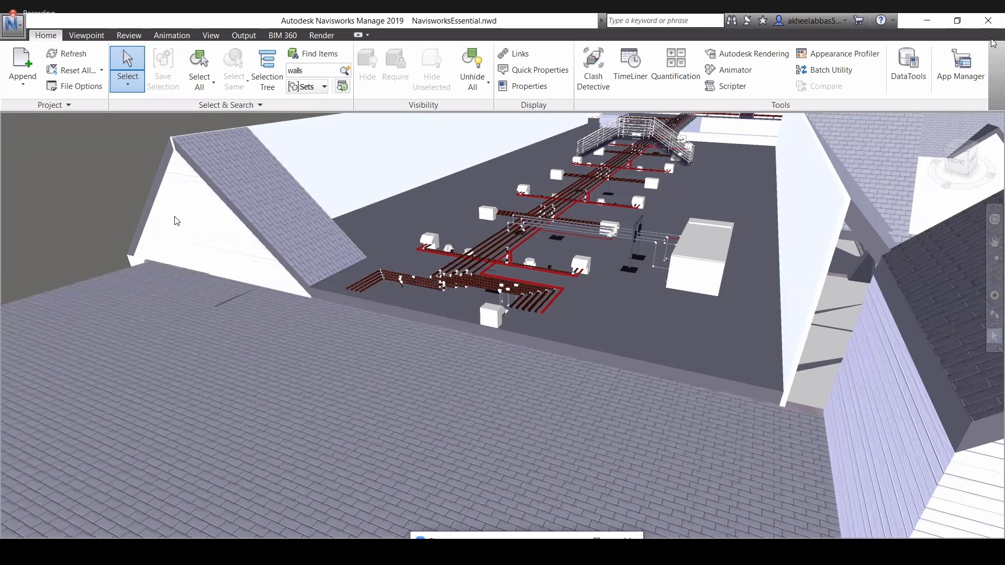
Step: Reopen the Selection Tree, locate the hidden pipe cover under the mechanical model's 401 ROOF level, and clear the selection
{"action": "key", "text": "ctrl+F12"}
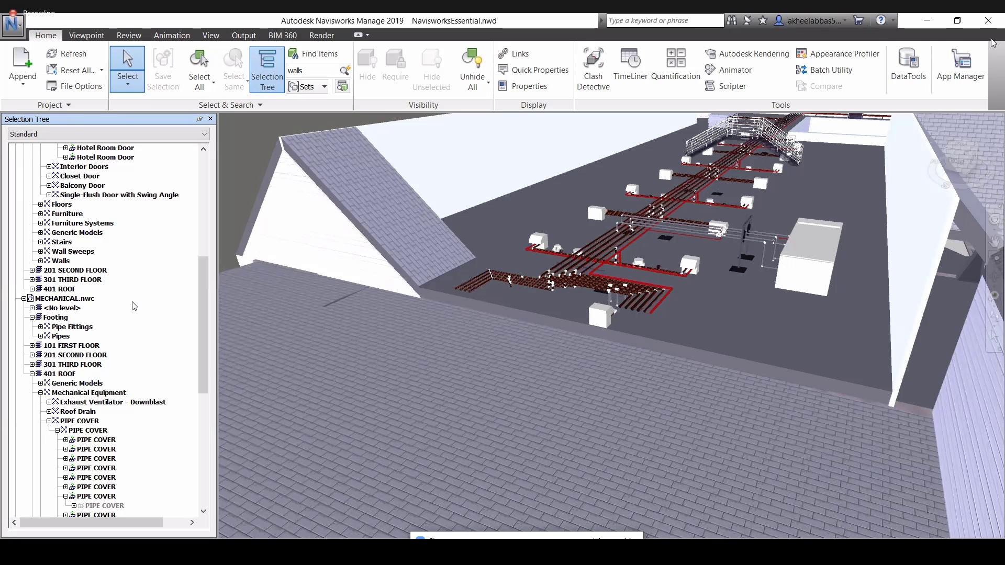
{"action": "scroll", "coordinate": [120, 369], "scroll_direction": "down", "scroll_amount": 4}
{"action": "left_click", "coordinate": [105, 392]}
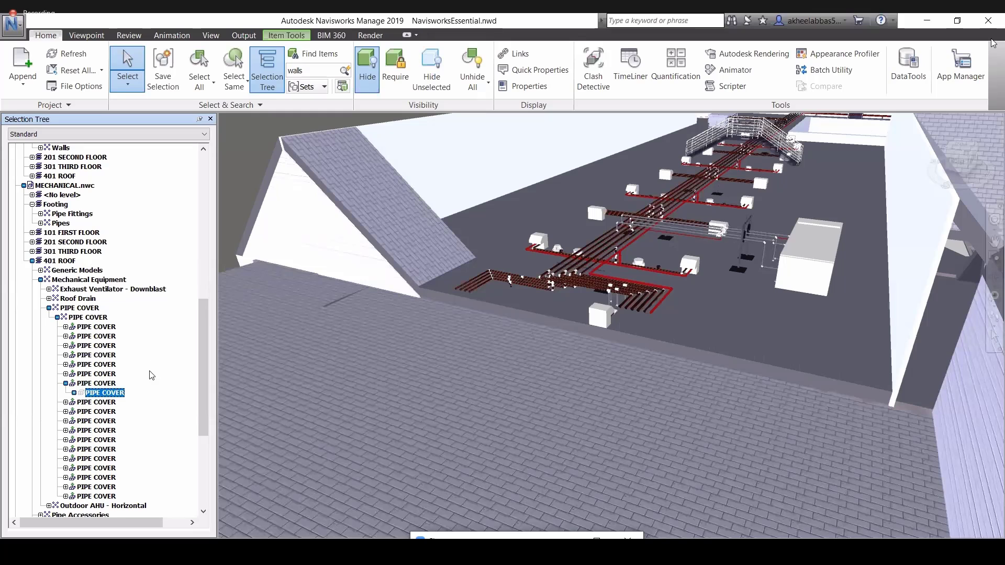
{"action": "key", "text": "Escape"}
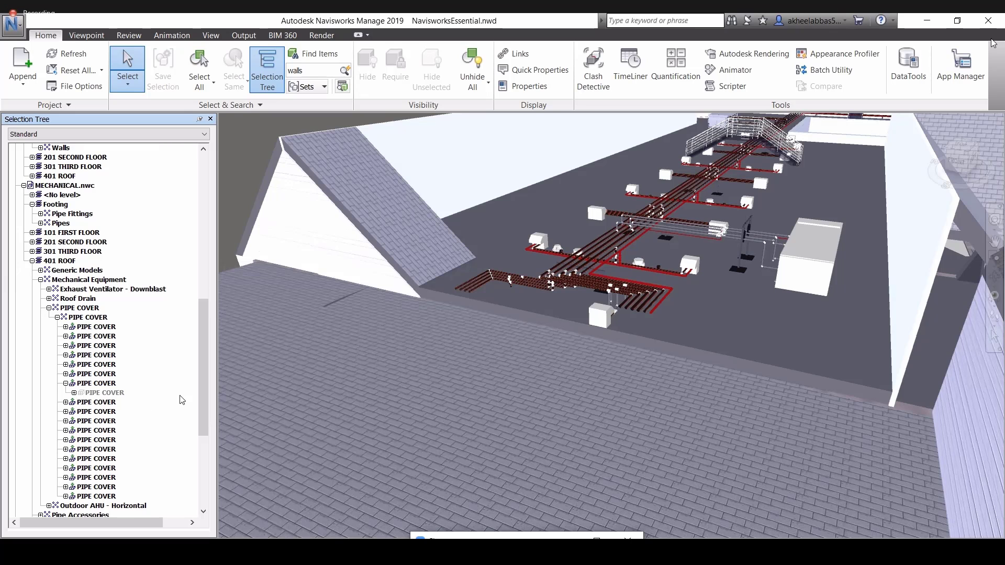
{"action": "left_click", "coordinate": [605, 315]}
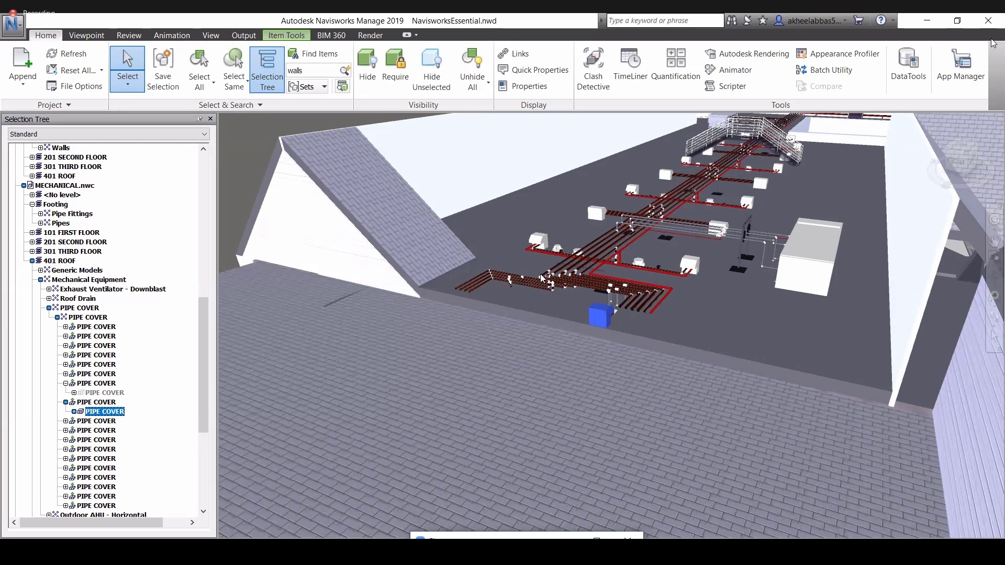
{"action": "left_click", "coordinate": [585, 243]}
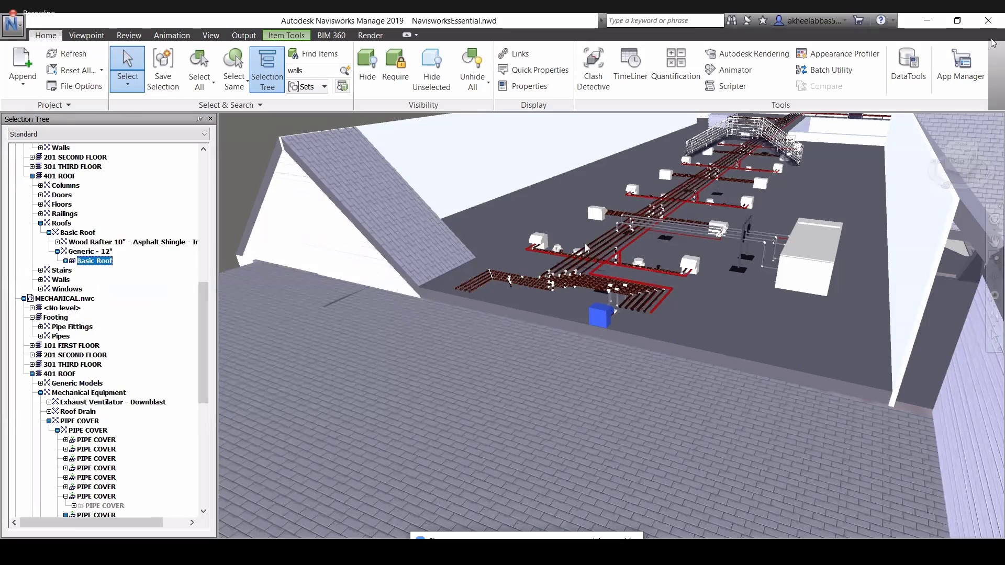
{"action": "key", "text": "Escape"}
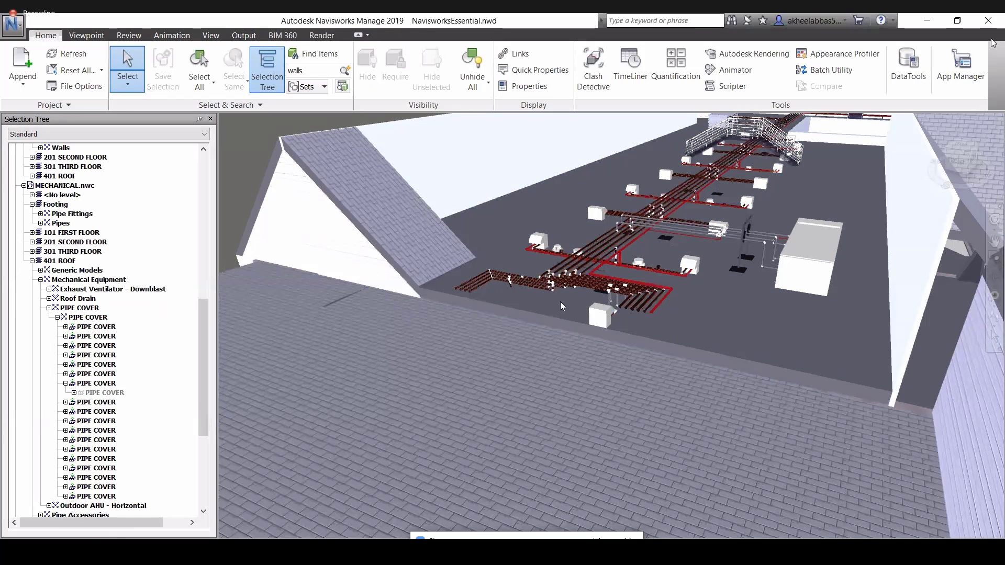
Step: Hide the three nearest visible pipe covers on the flat roof together, and clear the selection
{"action": "left_click", "coordinate": [601, 316]}
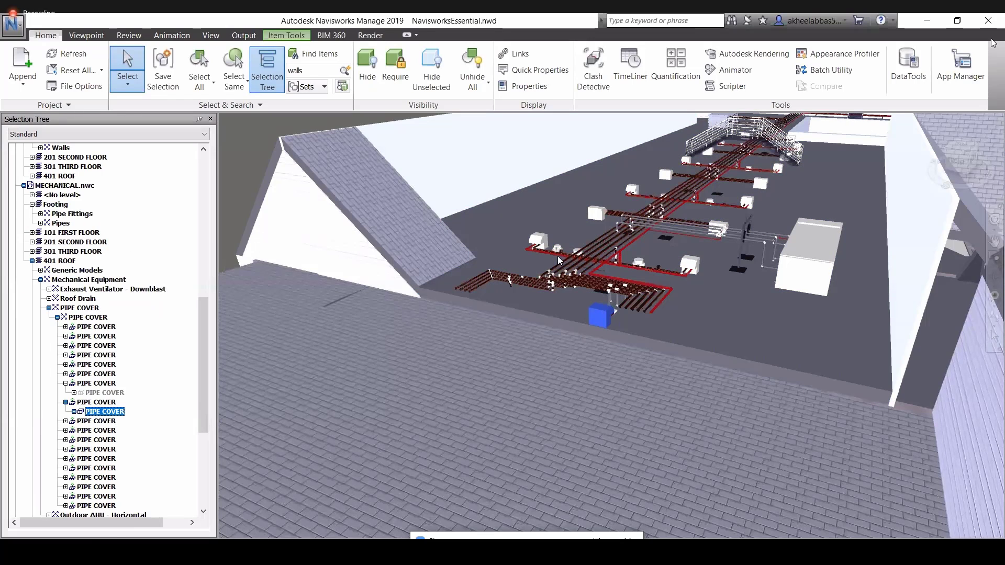
{"action": "left_click", "coordinate": [542, 230], "text": "ctrl"}
{"action": "left_click", "coordinate": [693, 263], "text": "ctrl"}
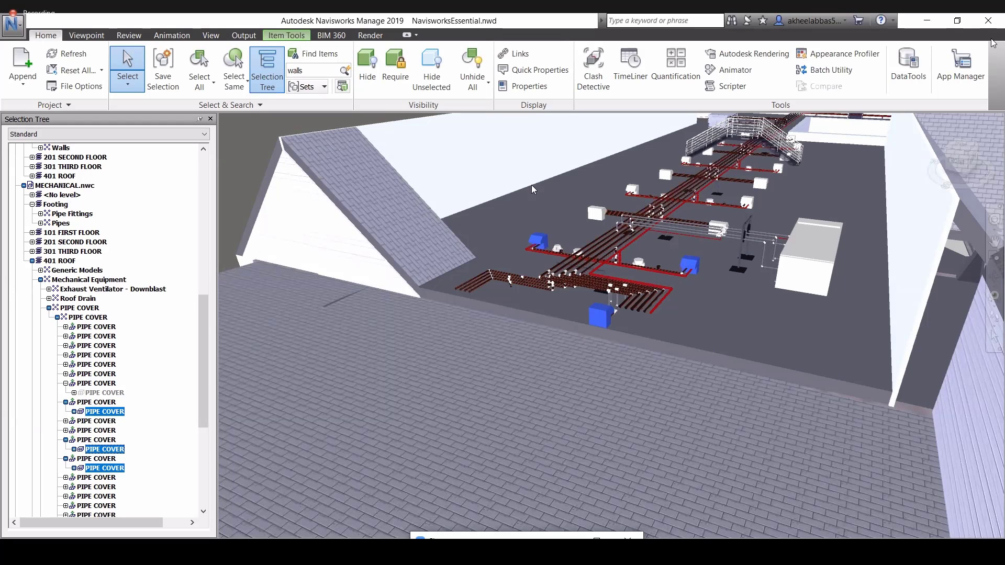
{"action": "left_click", "coordinate": [374, 62]}
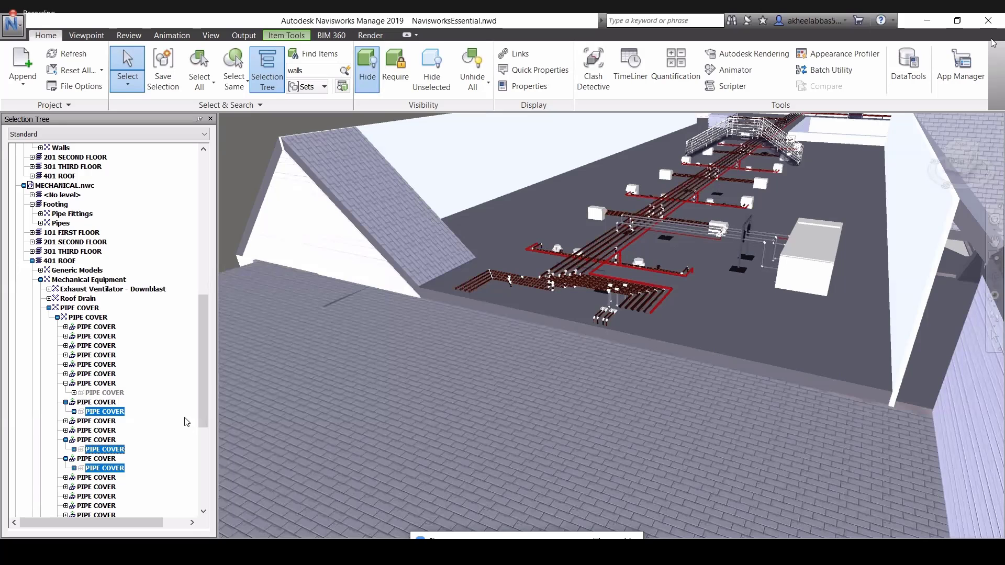
{"action": "key", "text": "Escape"}
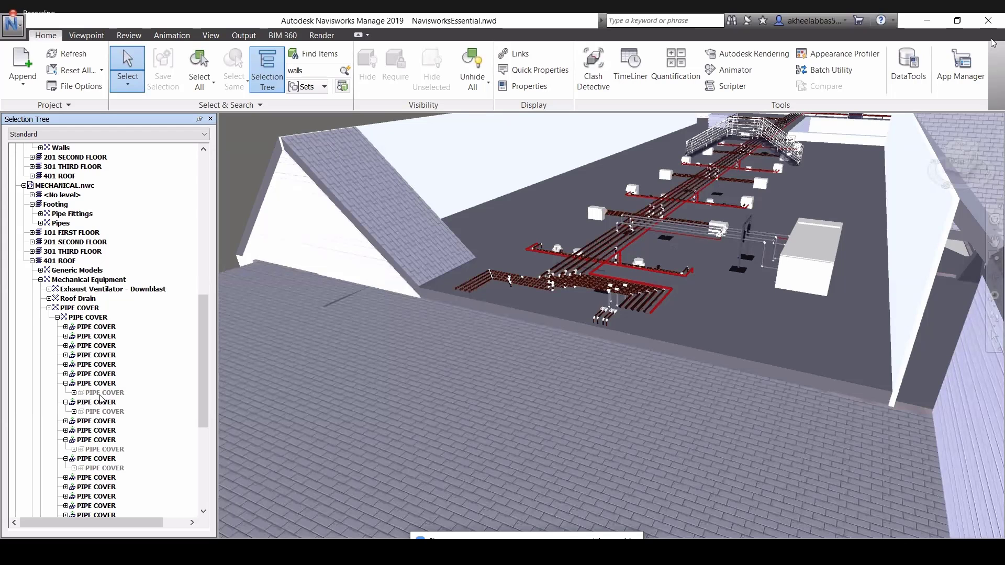
Step: Unhide the four greyed-out pipe covers by selecting them together in the Selection Tree, and clear the selection
{"action": "left_click", "coordinate": [102, 393]}
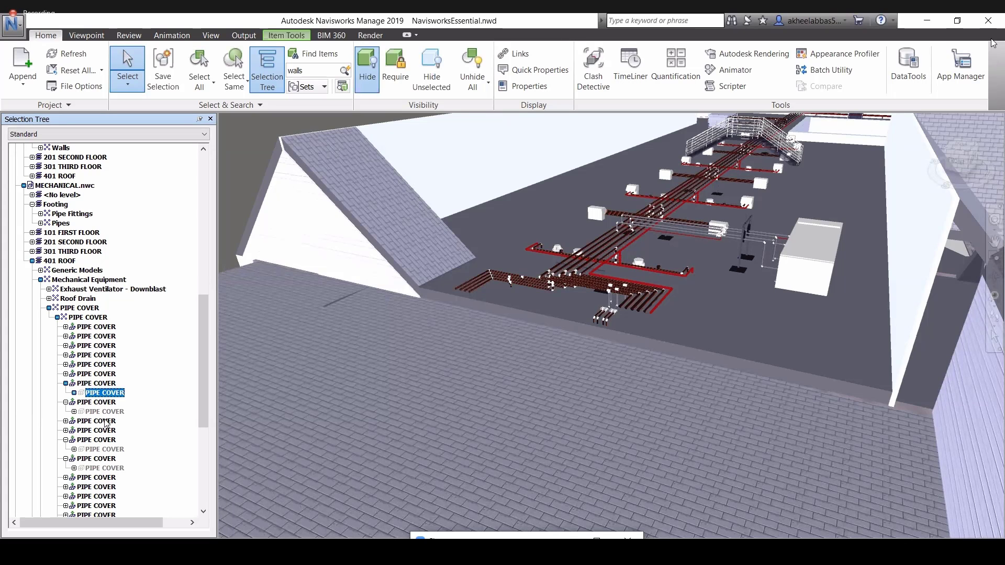
{"action": "left_click", "coordinate": [105, 412], "text": "ctrl"}
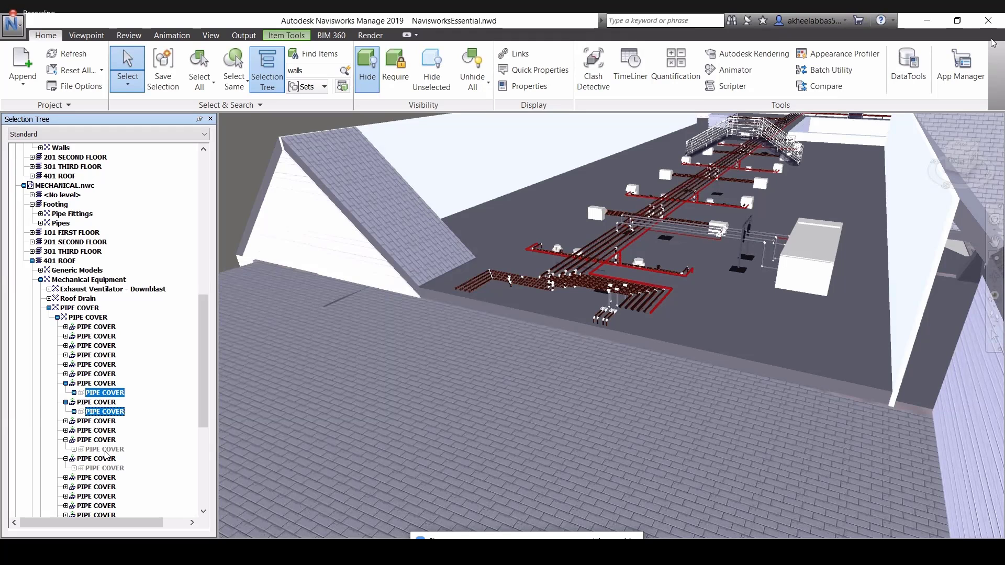
{"action": "left_click", "coordinate": [104, 449], "text": "ctrl"}
{"action": "left_click", "coordinate": [105, 468], "text": "ctrl"}
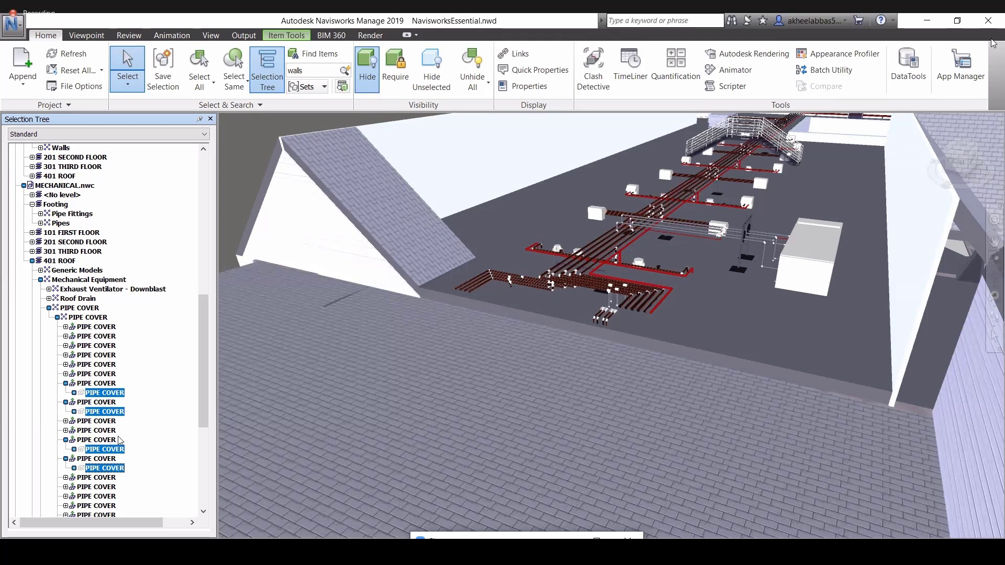
{"action": "left_click", "coordinate": [367, 79]}
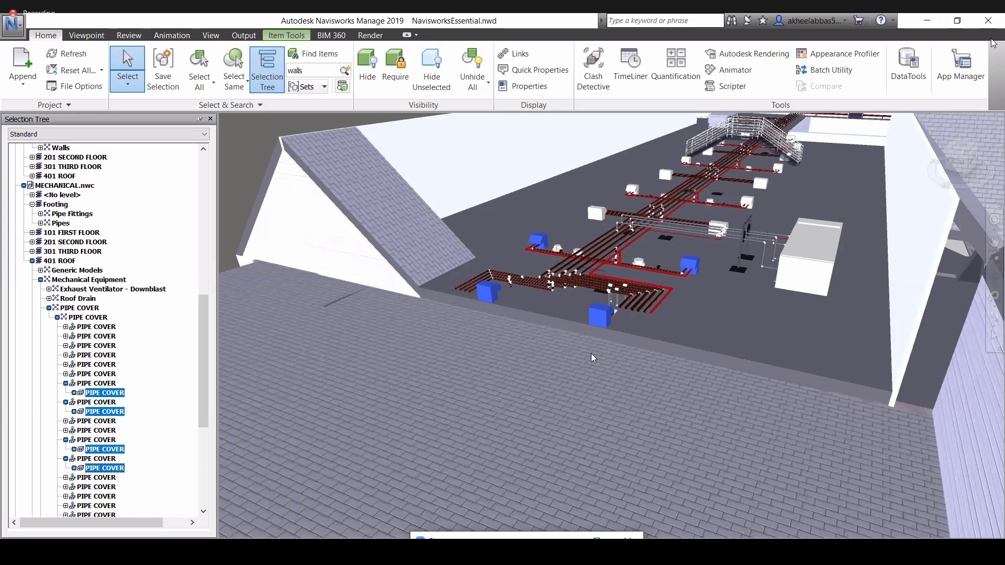
{"action": "key", "text": "Escape"}
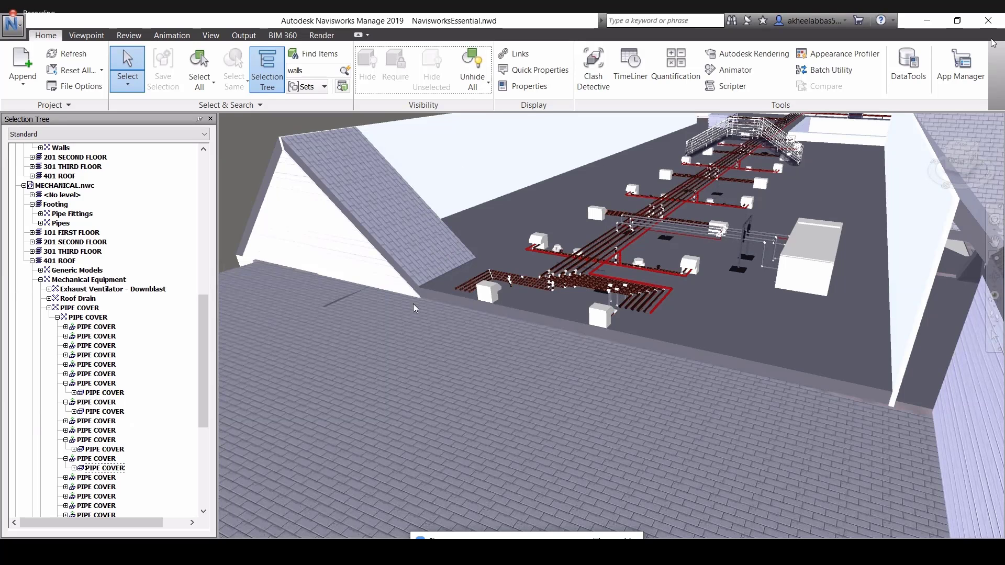
Step: Unhide all items in the model with nothing selected
{"action": "left_click", "coordinate": [536, 204]}
{"action": "key", "text": "Escape"}
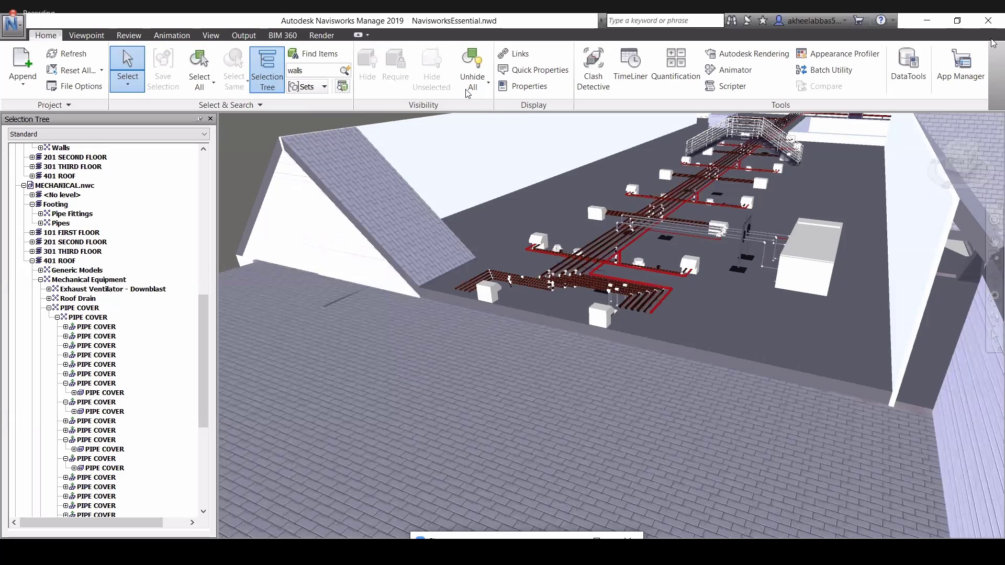
{"action": "left_click", "coordinate": [466, 89]}
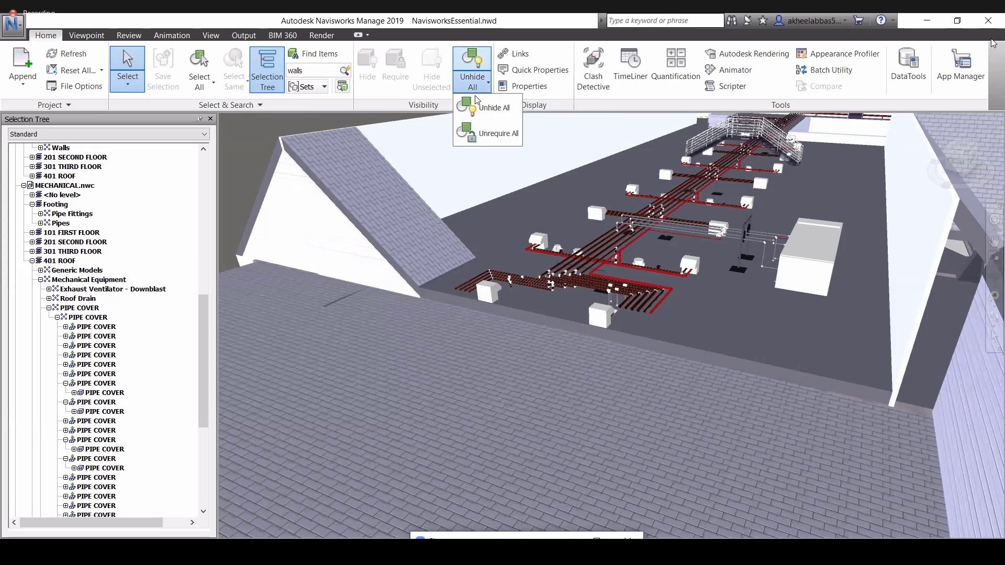
{"action": "left_click", "coordinate": [484, 108]}
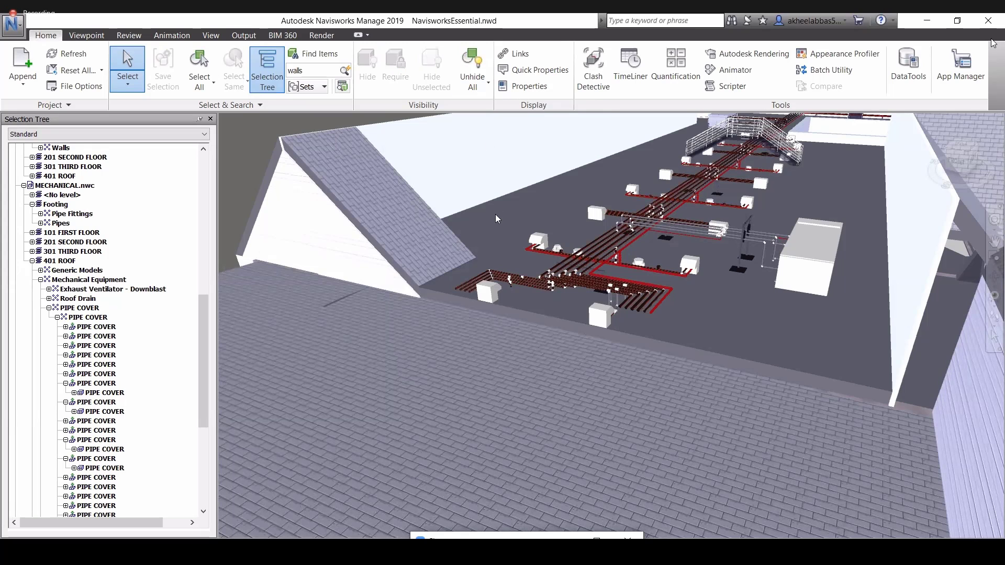
Step: Mark the pipe cover beside the brown pipe ends near the small gable as Required
{"action": "left_click", "coordinate": [492, 283]}
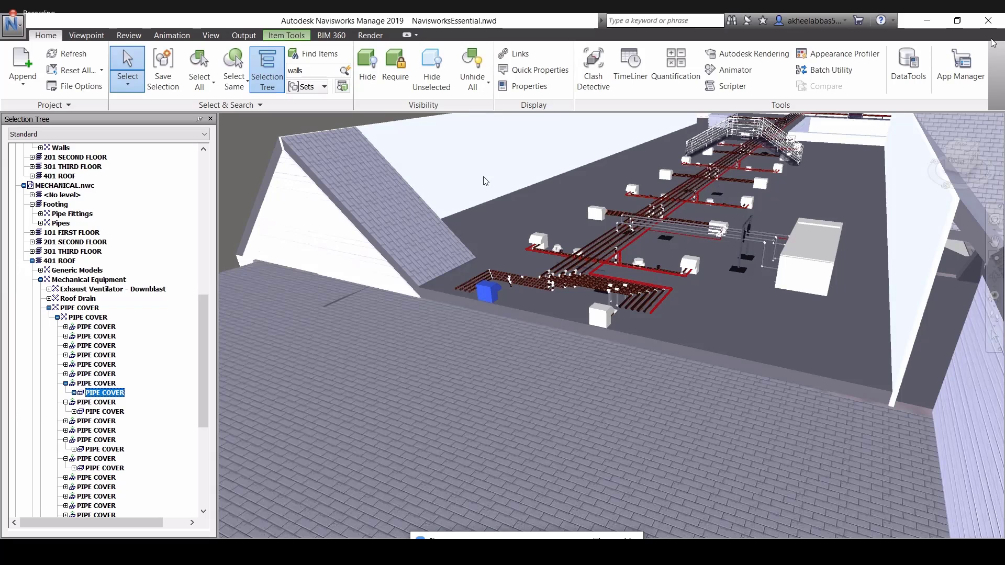
{"action": "left_click", "coordinate": [487, 82]}
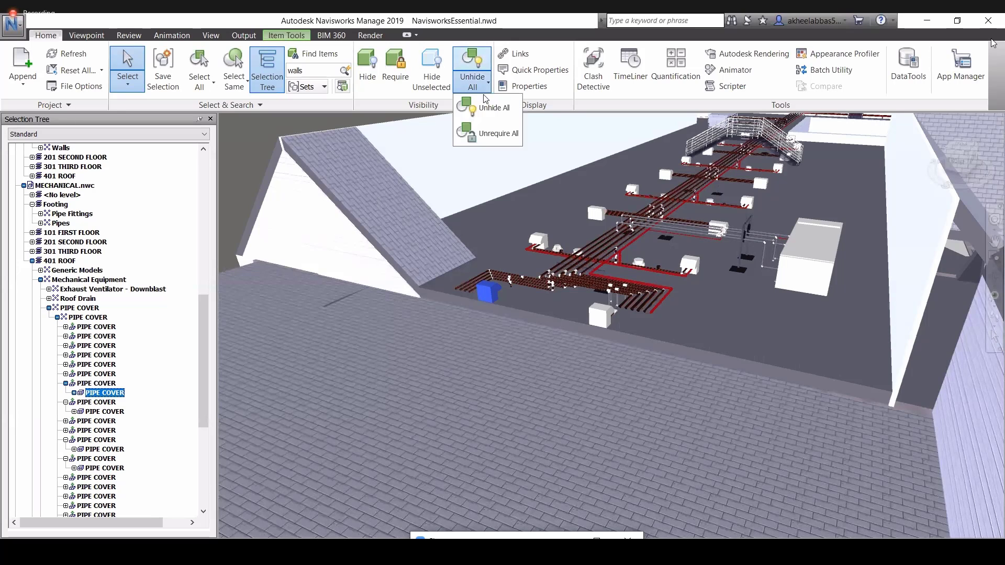
{"action": "left_click", "coordinate": [424, 311]}
{"action": "left_click", "coordinate": [393, 75]}
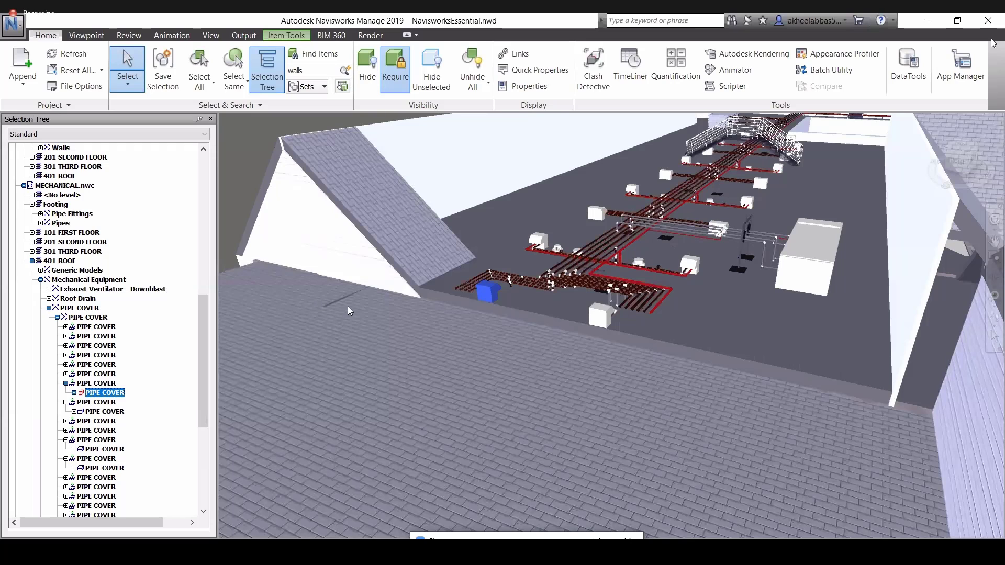
Step: Expand the selection from a glazed curtain wall panel to the whole NavisworksEssential.nwd model, mark it as Required and clear the selection
{"action": "scroll", "coordinate": [377, 337], "scroll_direction": "down", "scroll_amount": 3}
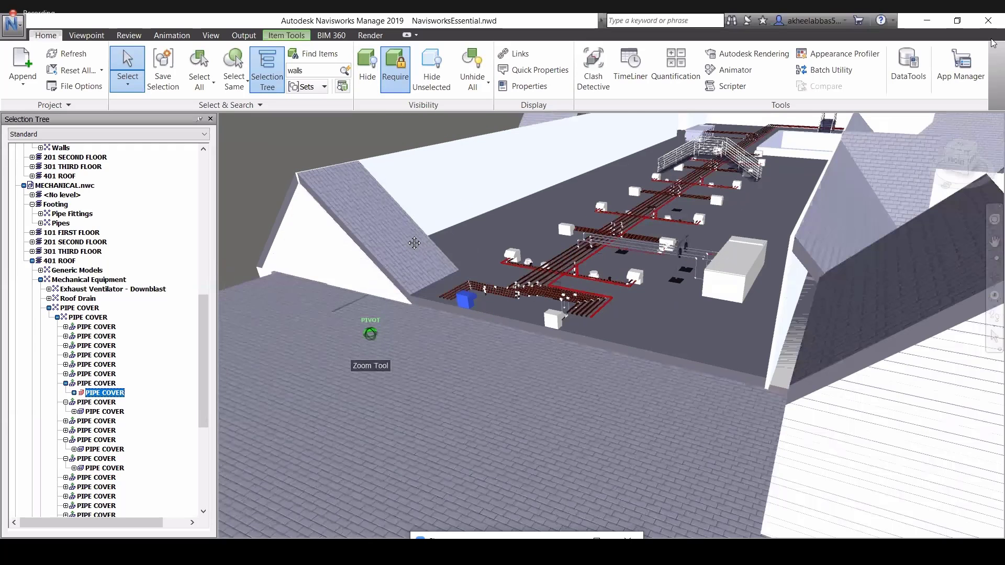
{"action": "scroll", "coordinate": [422, 281], "scroll_direction": "down", "scroll_amount": 5}
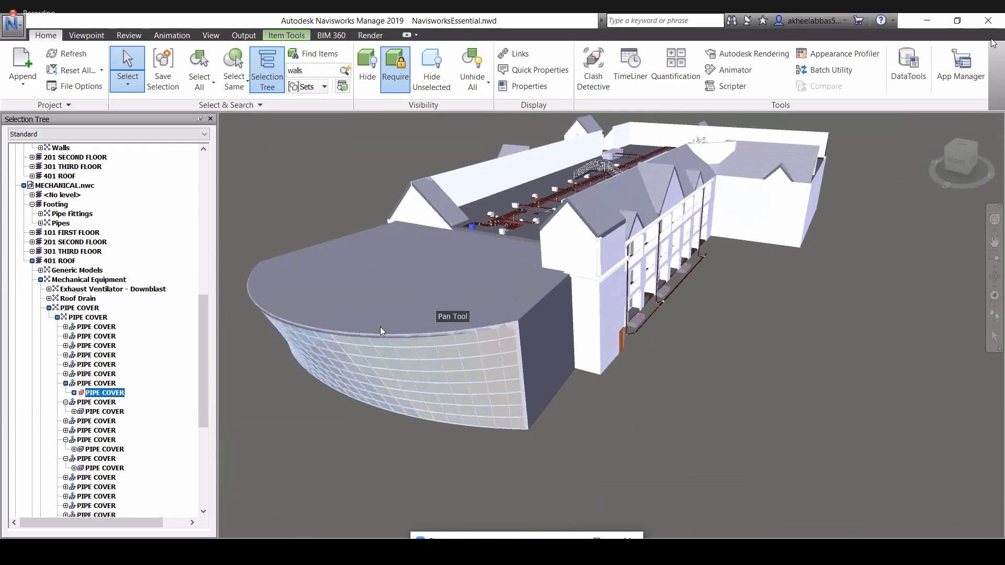
{"action": "left_click", "coordinate": [387, 329]}
{"action": "left_click", "coordinate": [401, 328]}
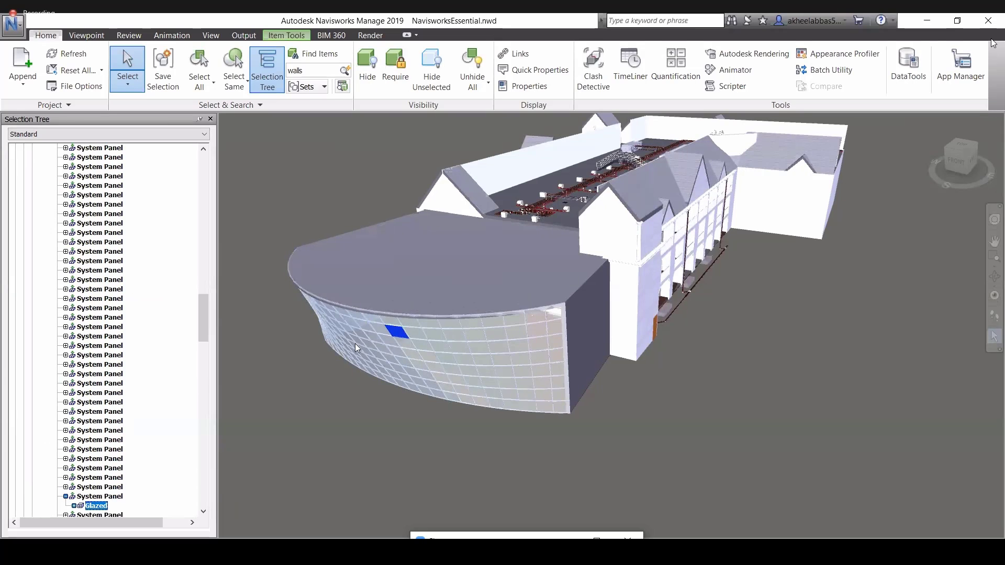
{"action": "left_click", "coordinate": [404, 331], "text": "shift"}
{"action": "scroll", "coordinate": [434, 312], "scroll_direction": "down", "scroll_amount": 3}
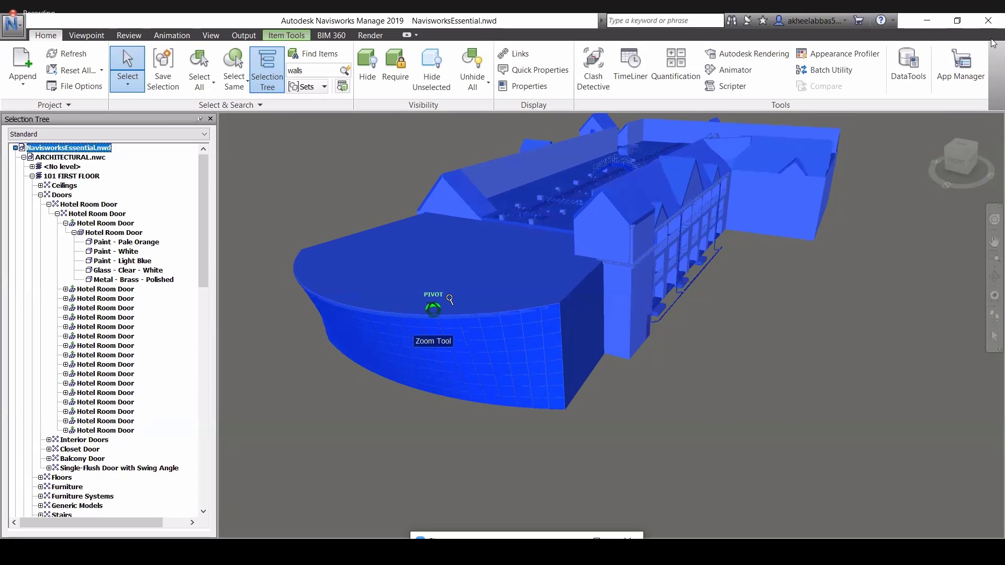
{"action": "middle_click_drag", "start_coordinate": [461, 303], "coordinate": [445, 367]}
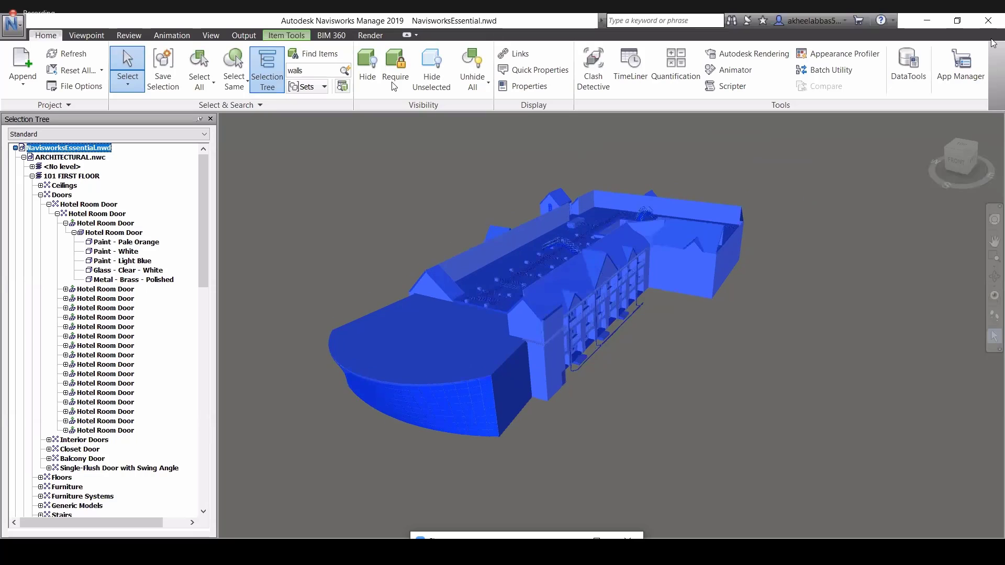
{"action": "left_click", "coordinate": [393, 83]}
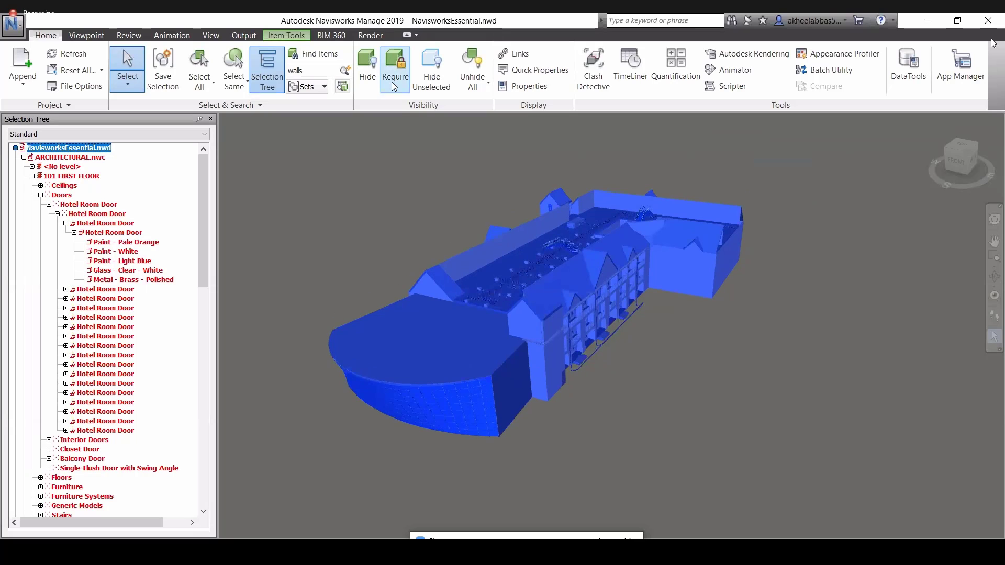
{"action": "left_click", "coordinate": [405, 174]}
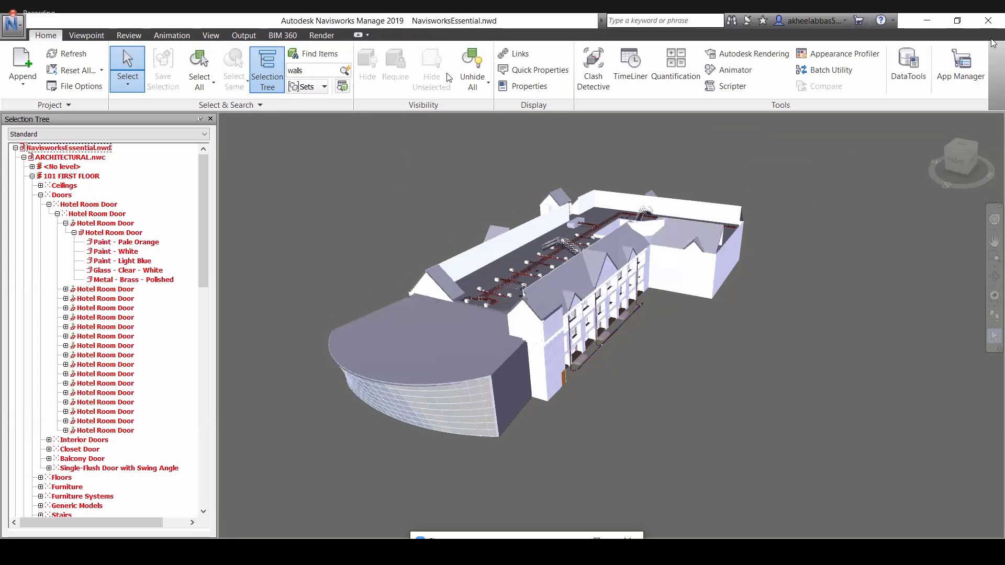
Step: Select the whole NavisworksEssential.nwd model, remove its Required status and clear the selection
{"action": "left_click", "coordinate": [499, 284]}
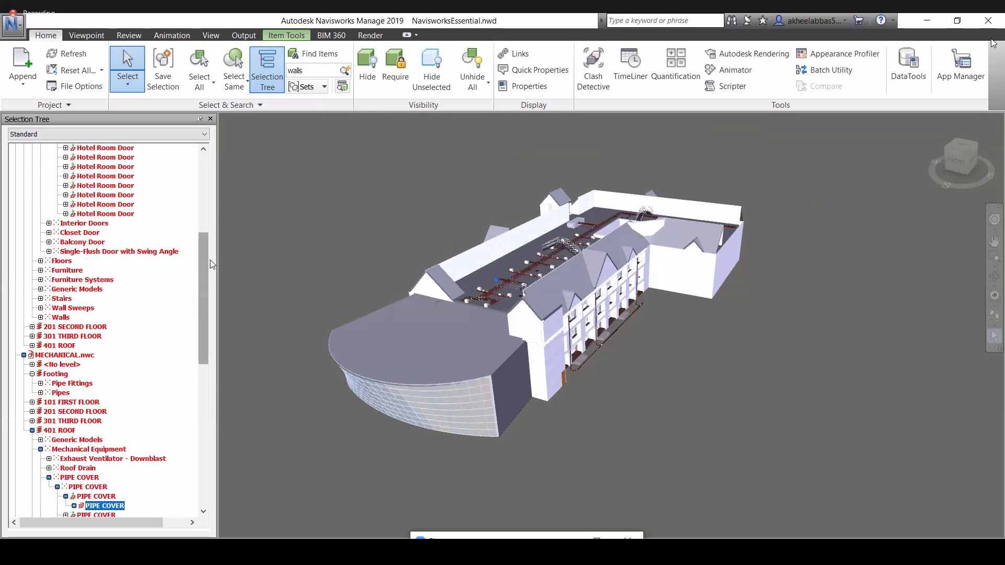
{"action": "left_click", "coordinate": [327, 229]}
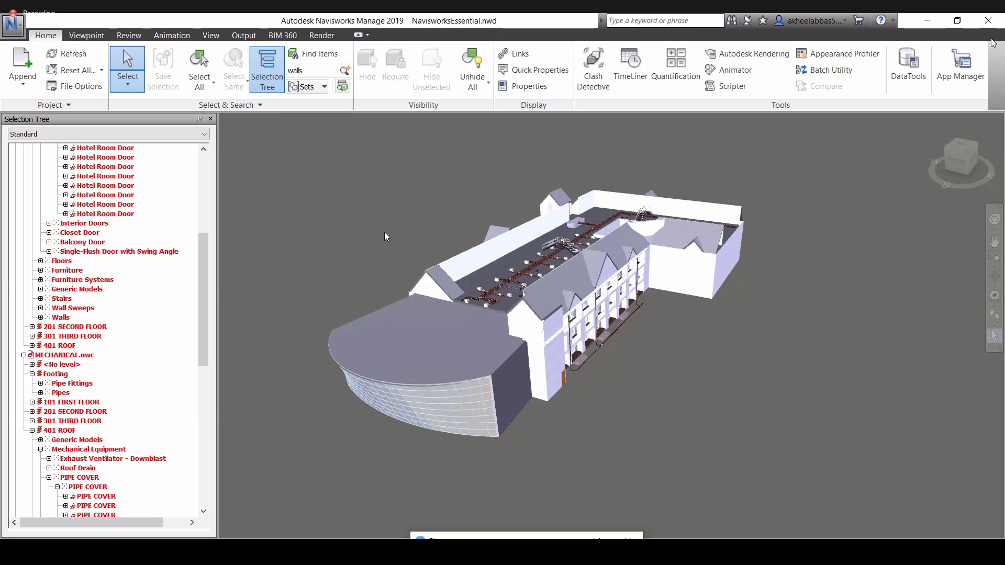
{"action": "scroll", "coordinate": [457, 285], "scroll_direction": "up", "scroll_amount": 1}
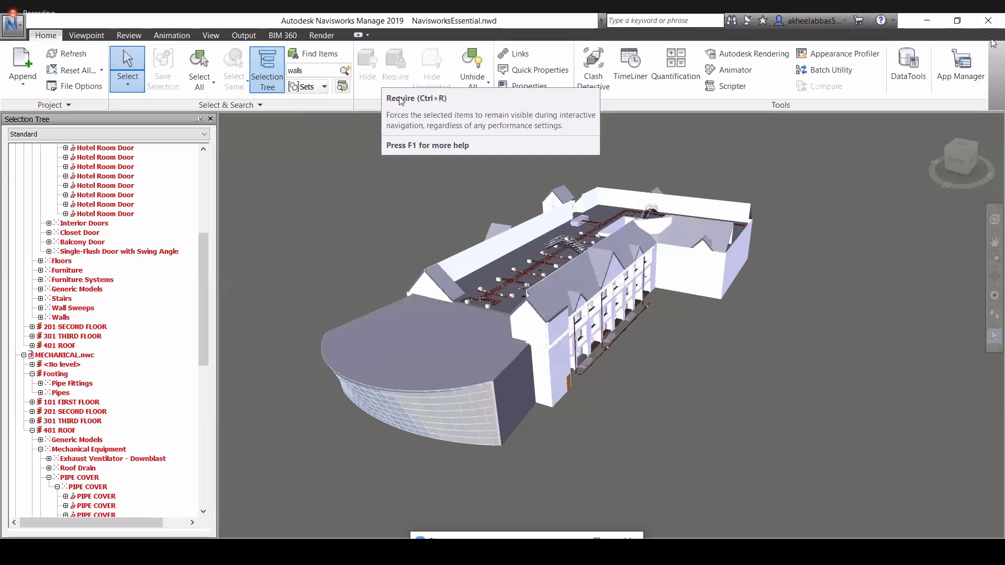
{"action": "key", "text": "ctrl+a"}
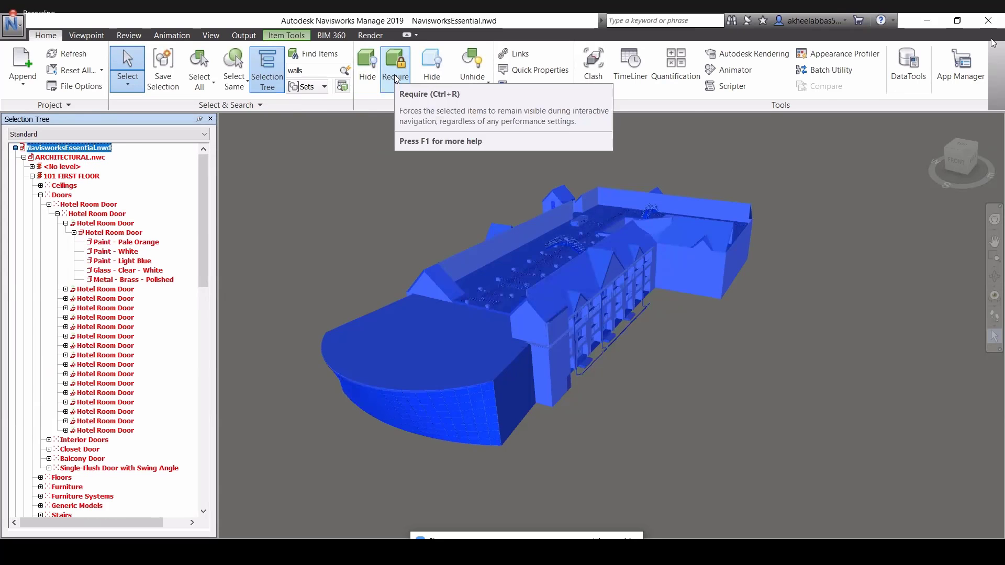
{"action": "left_click", "coordinate": [394, 73]}
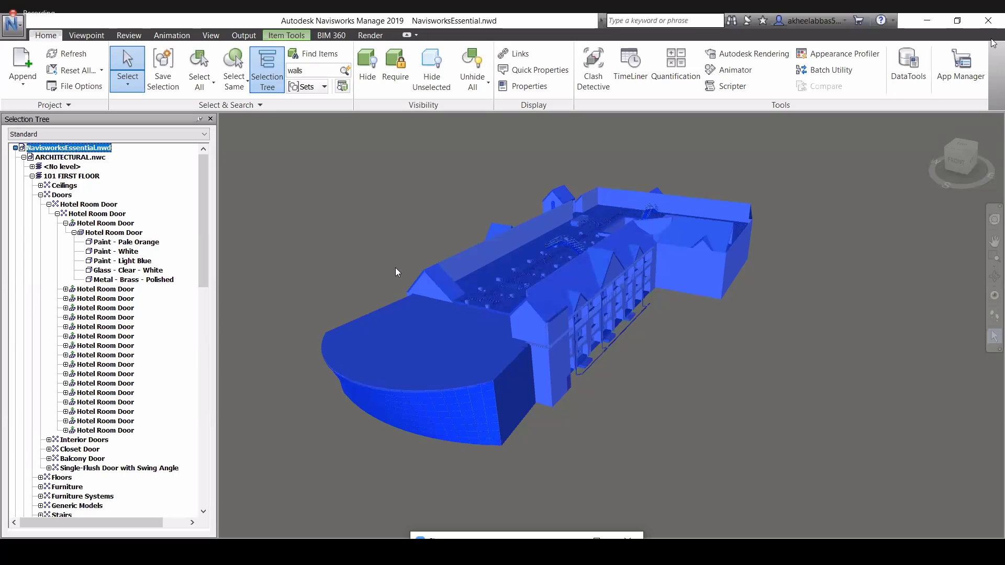
{"action": "left_click", "coordinate": [419, 224]}
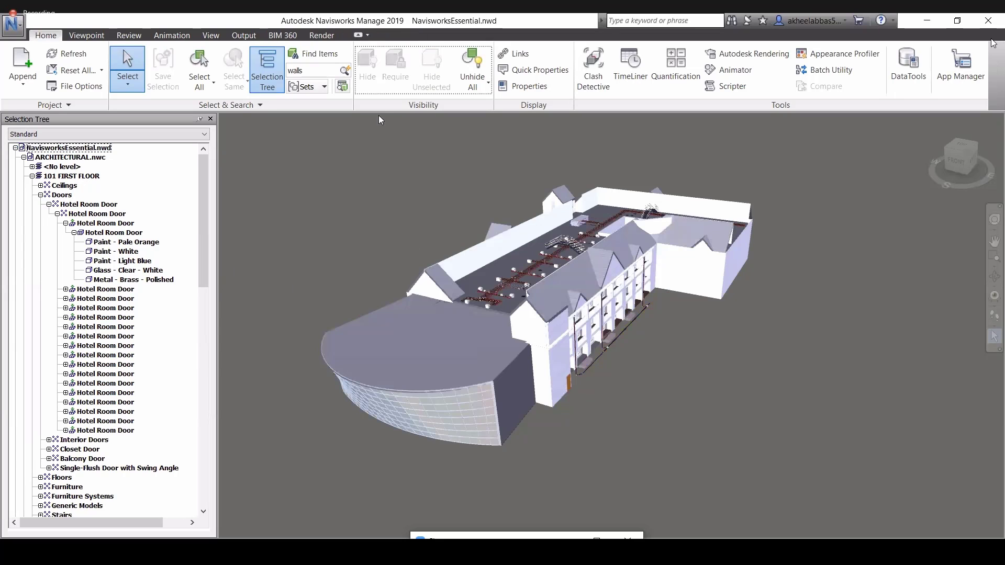
Step: Mark the sloped Basic Roof of the small gable beside the curved roof as Required and clear the selection
{"action": "scroll", "coordinate": [343, 232], "scroll_direction": "up", "scroll_amount": 5}
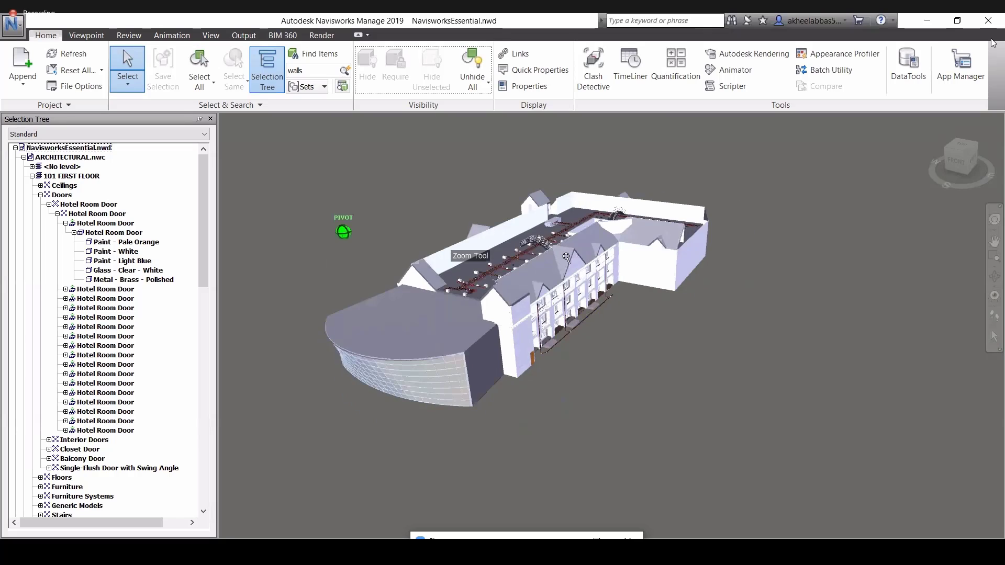
{"action": "scroll", "coordinate": [621, 253], "scroll_direction": "up", "scroll_amount": 3}
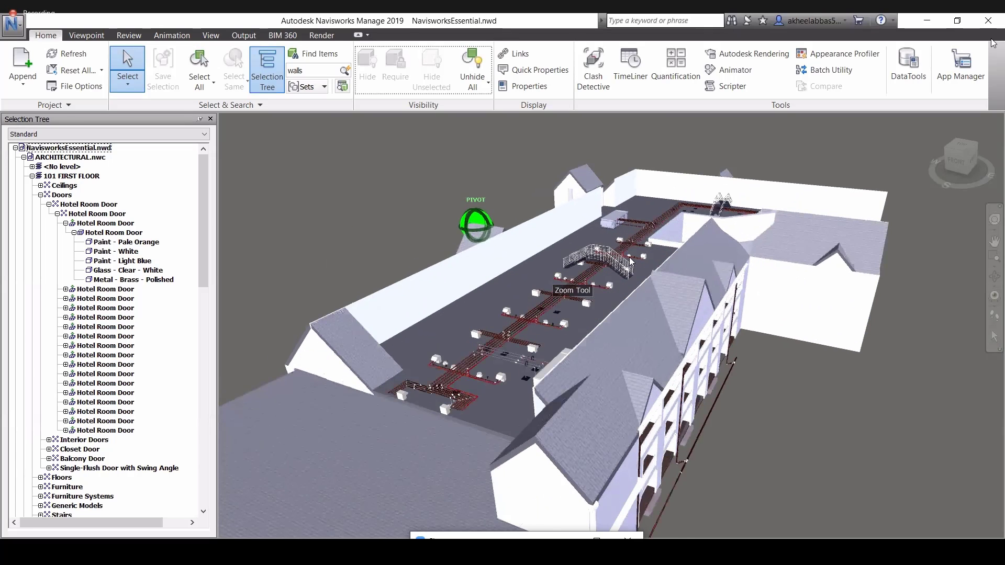
{"action": "left_click", "coordinate": [617, 256]}
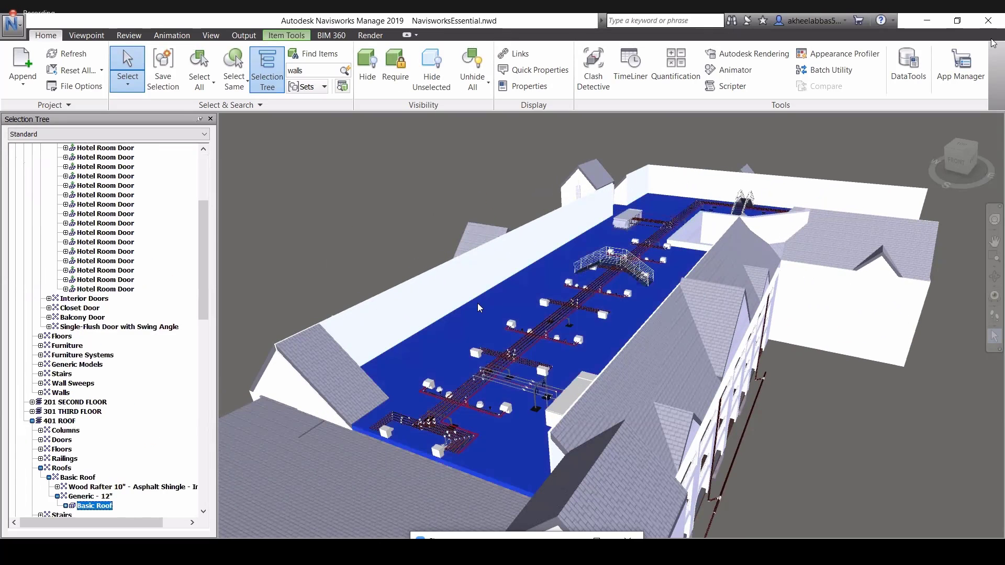
{"action": "left_click", "coordinate": [477, 303]}
{"action": "left_click", "coordinate": [334, 353]}
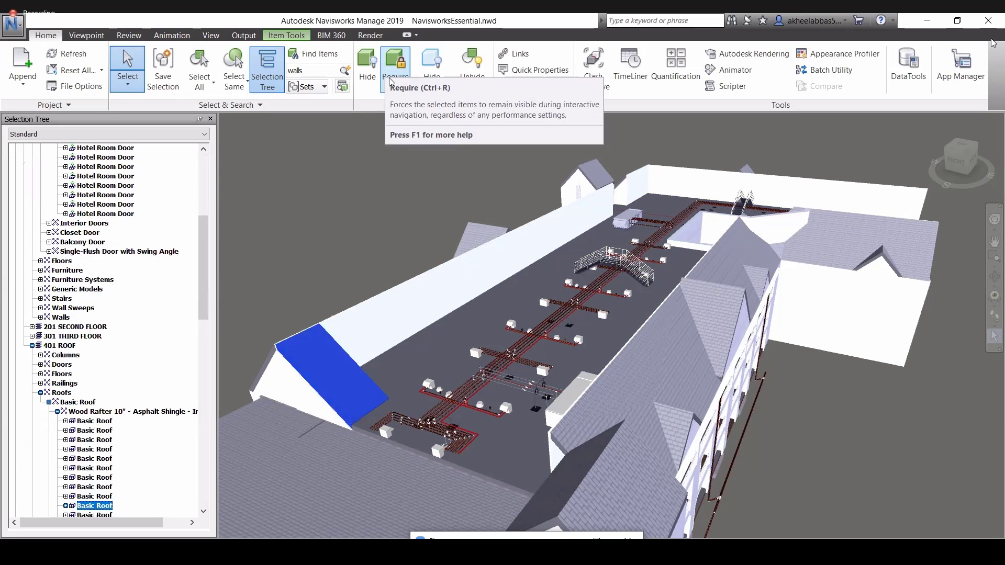
{"action": "left_click", "coordinate": [387, 72]}
{"action": "scroll", "coordinate": [106, 480], "scroll_direction": "down", "scroll_amount": 3}
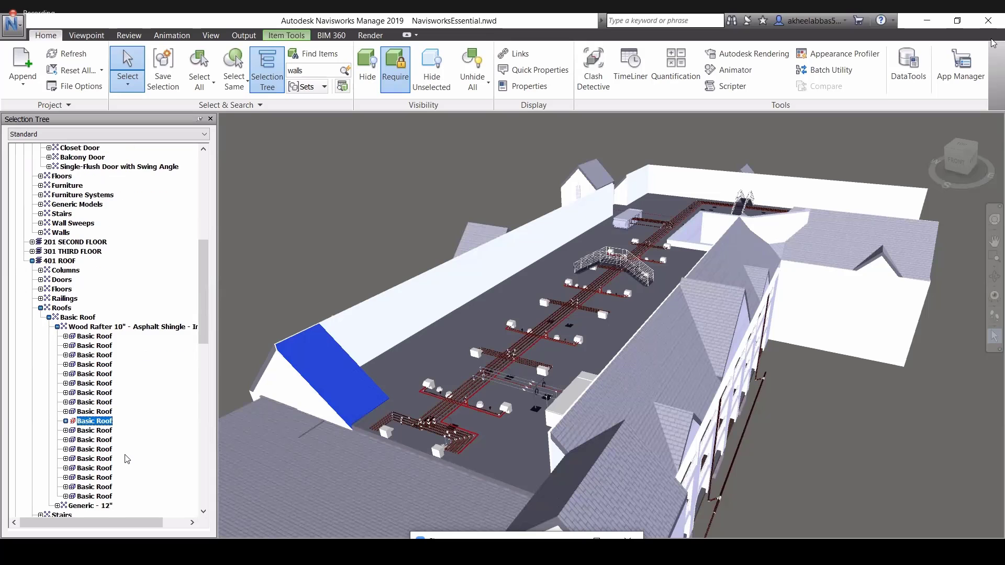
{"action": "key", "text": "Escape"}
Step: Remove the Required status from the red-marked pipe cover under MECHANICAL.nwc's 401 ROOF and clear the selection
{"action": "scroll", "coordinate": [117, 488], "scroll_direction": "down", "scroll_amount": 3}
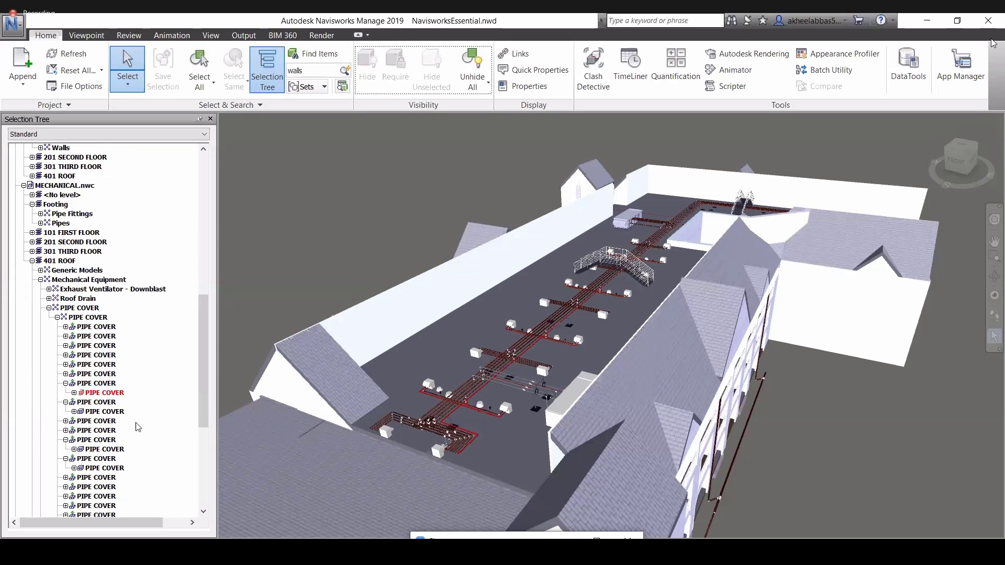
{"action": "left_click", "coordinate": [120, 393]}
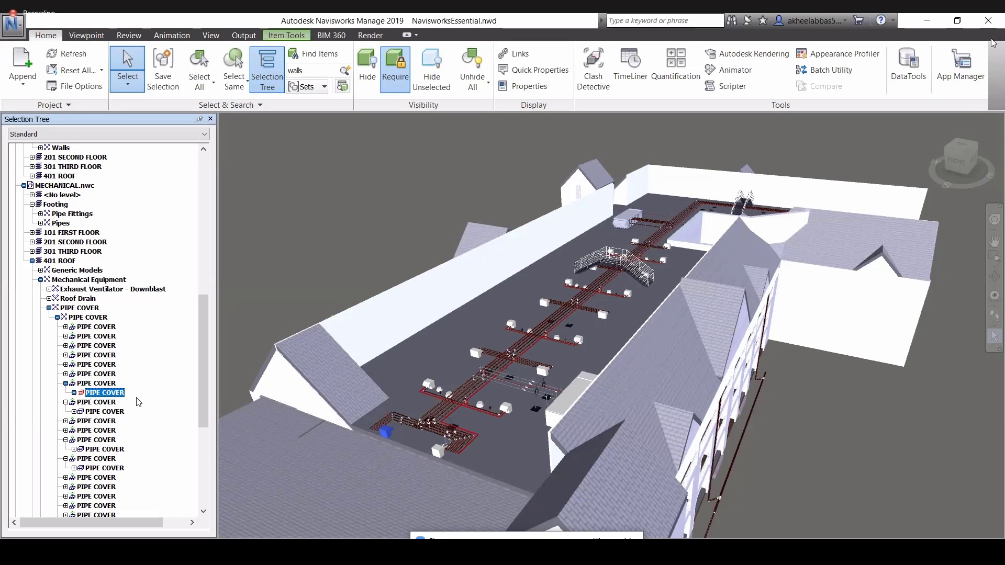
{"action": "left_click", "coordinate": [396, 81]}
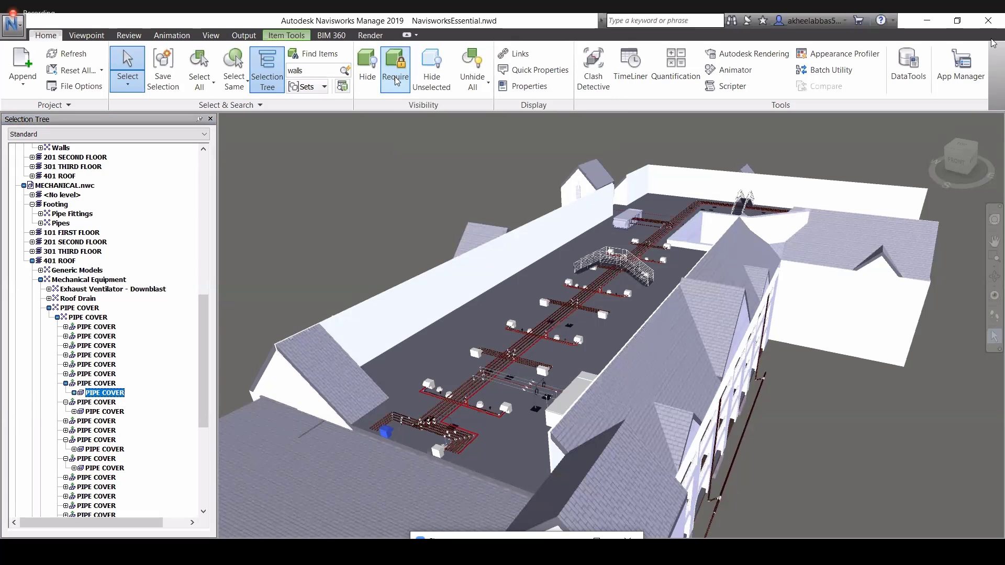
{"action": "left_click", "coordinate": [406, 261]}
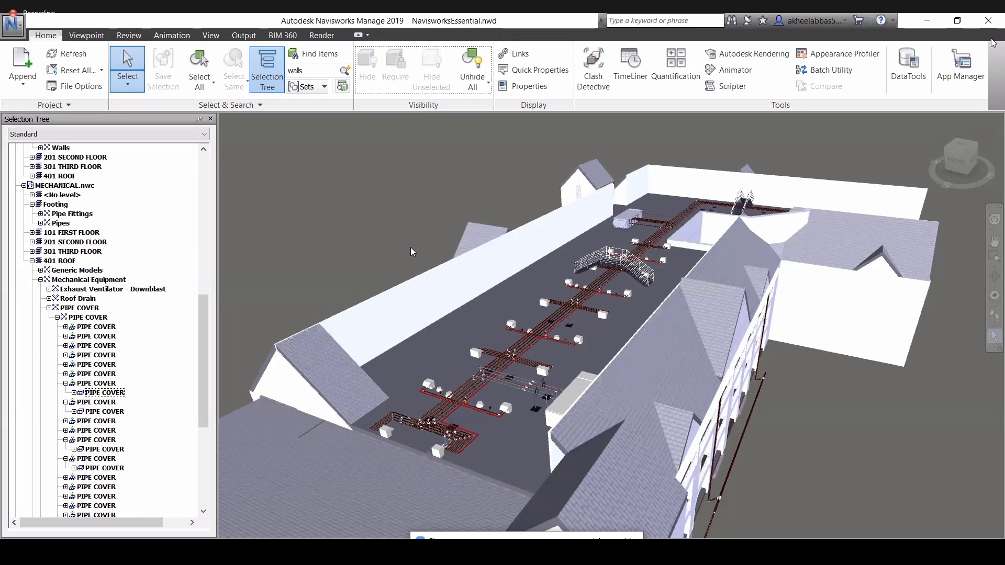
{"action": "scroll", "coordinate": [467, 279], "scroll_direction": "down", "scroll_amount": 4}
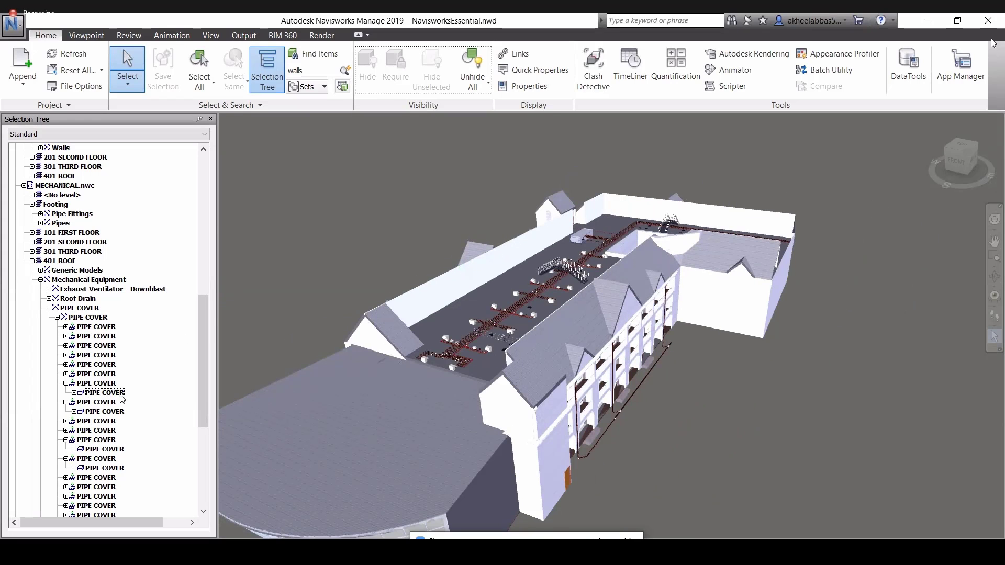
{"action": "left_click", "coordinate": [478, 88]}
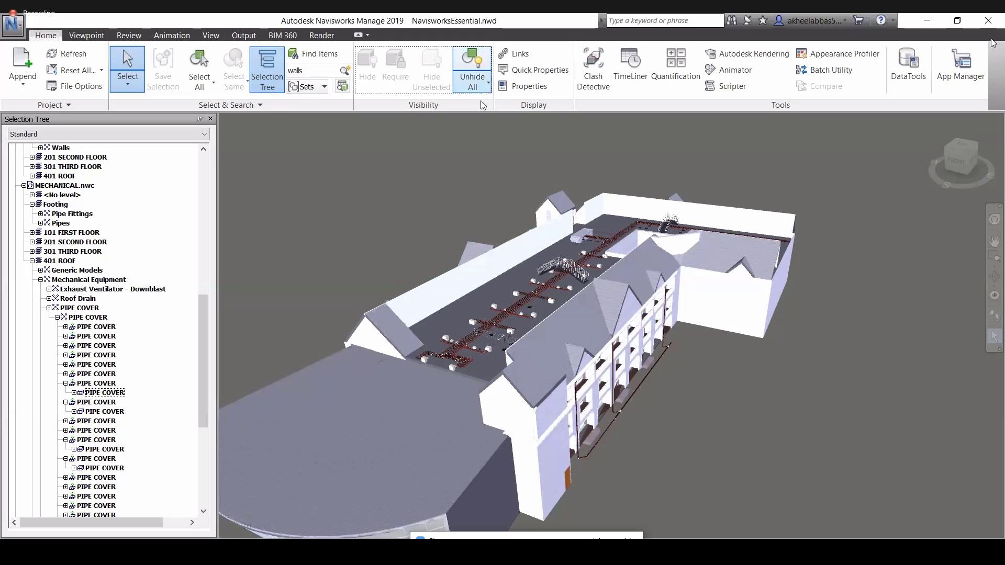
{"action": "left_click", "coordinate": [483, 112]}
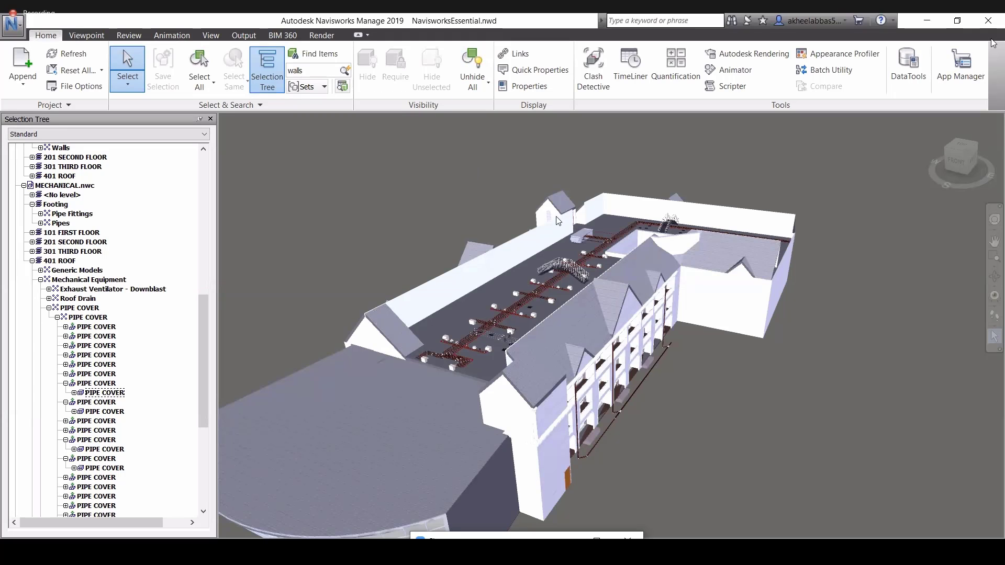
{"action": "scroll", "coordinate": [486, 151], "scroll_direction": "down", "scroll_amount": 2}
{"action": "scroll", "coordinate": [438, 120], "scroll_direction": "up", "scroll_amount": 2}
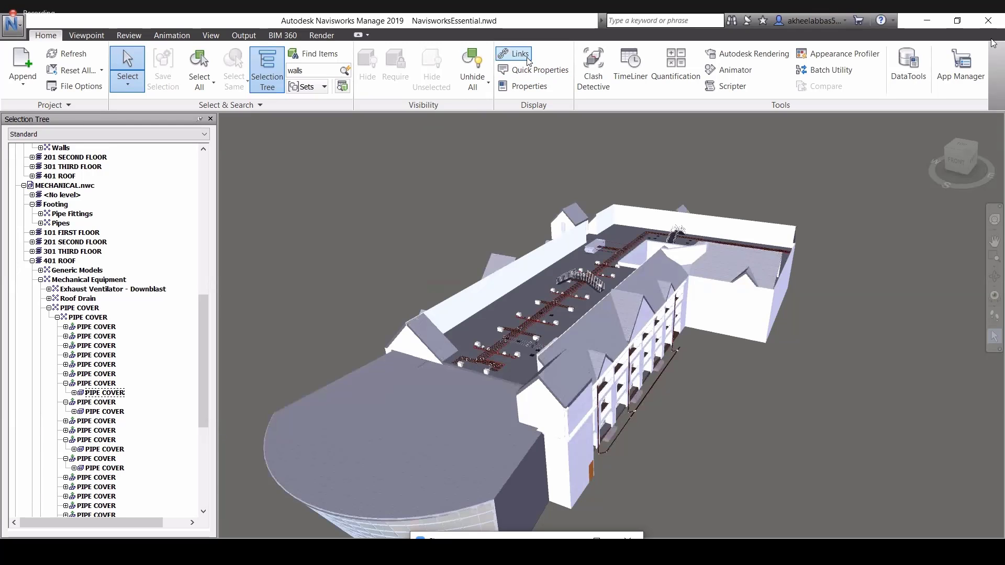
Step: Open the Properties window and move it aside so the Selection Tree and the curved front of the building stay uncovered
{"action": "left_click", "coordinate": [530, 89]}
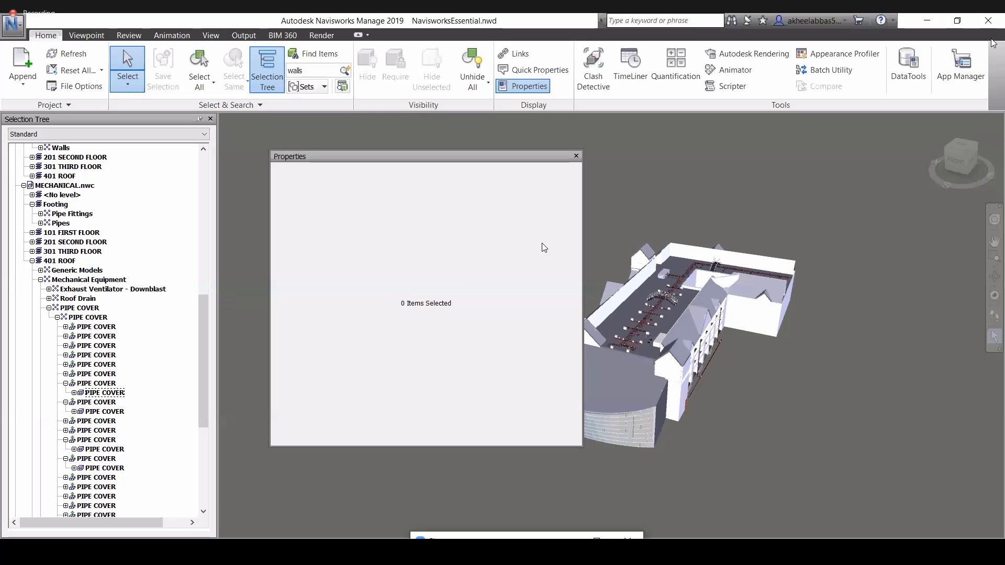
{"action": "left_click_drag", "start_coordinate": [515, 156], "coordinate": [544, 220]}
{"action": "left_click_drag", "start_coordinate": [514, 132], "coordinate": [519, 208]}
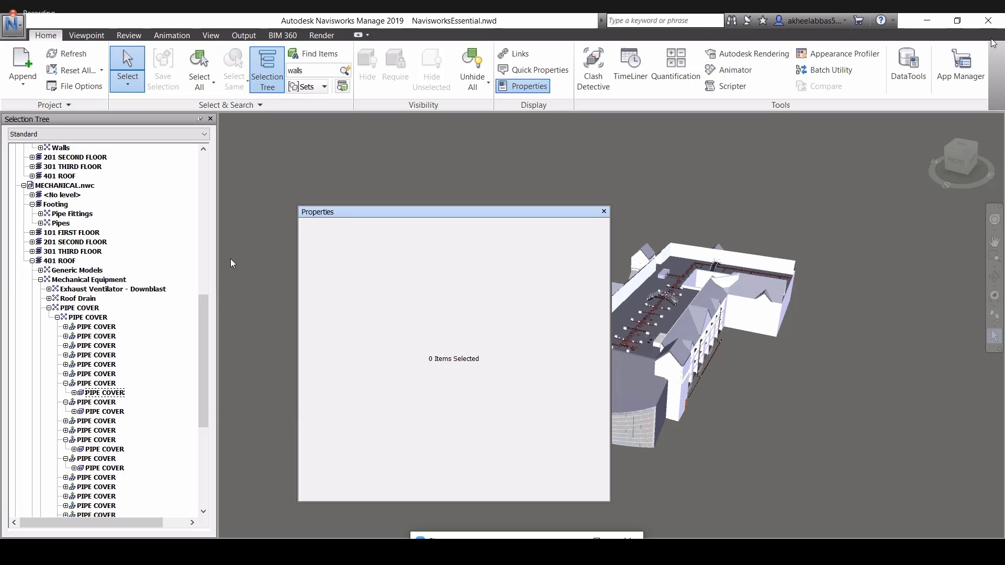
{"action": "left_click_drag", "start_coordinate": [531, 213], "coordinate": [230, 278]}
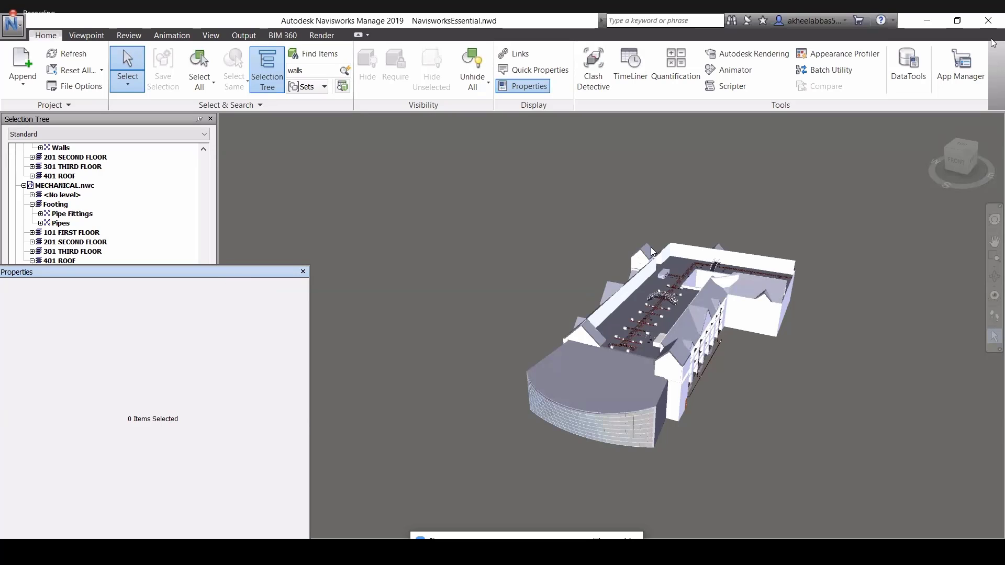
{"action": "left_click_drag", "start_coordinate": [153, 272], "coordinate": [856, 243]}
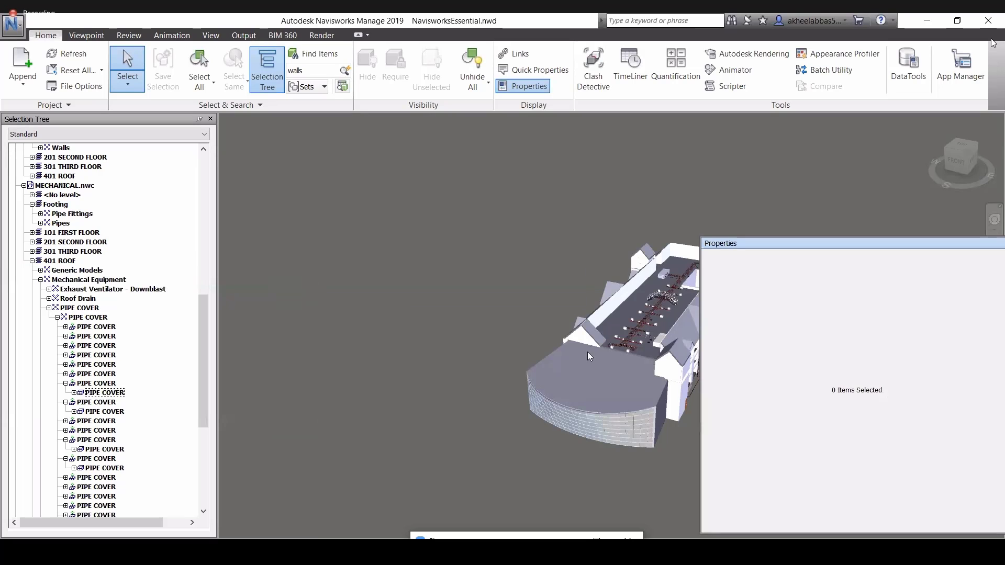
Step: Examine the Item, Material, Revit Material and Autodesk Material properties of the Required gable roof slope
{"action": "scroll", "coordinate": [593, 418], "scroll_direction": "up", "scroll_amount": 3}
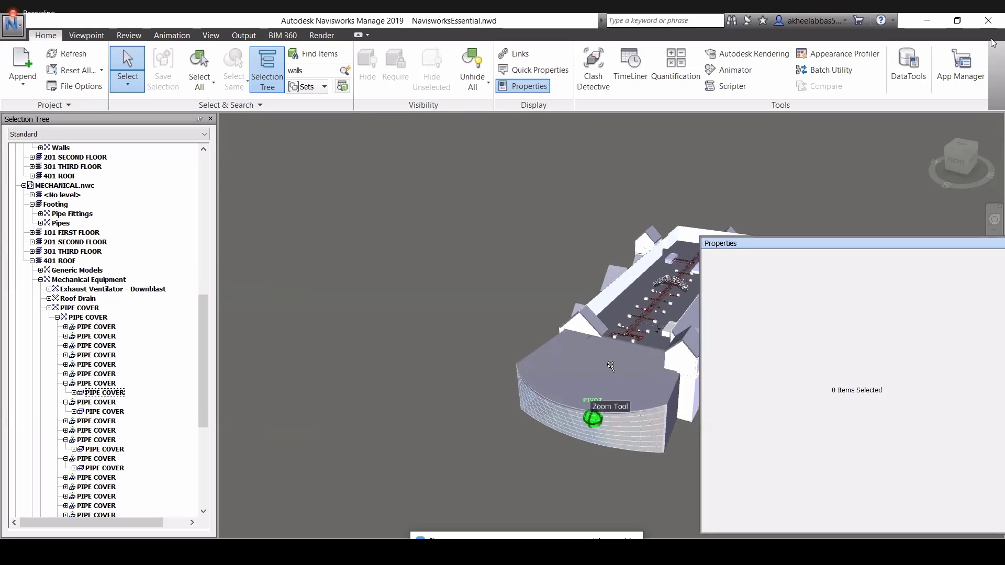
{"action": "left_click", "coordinate": [600, 310]}
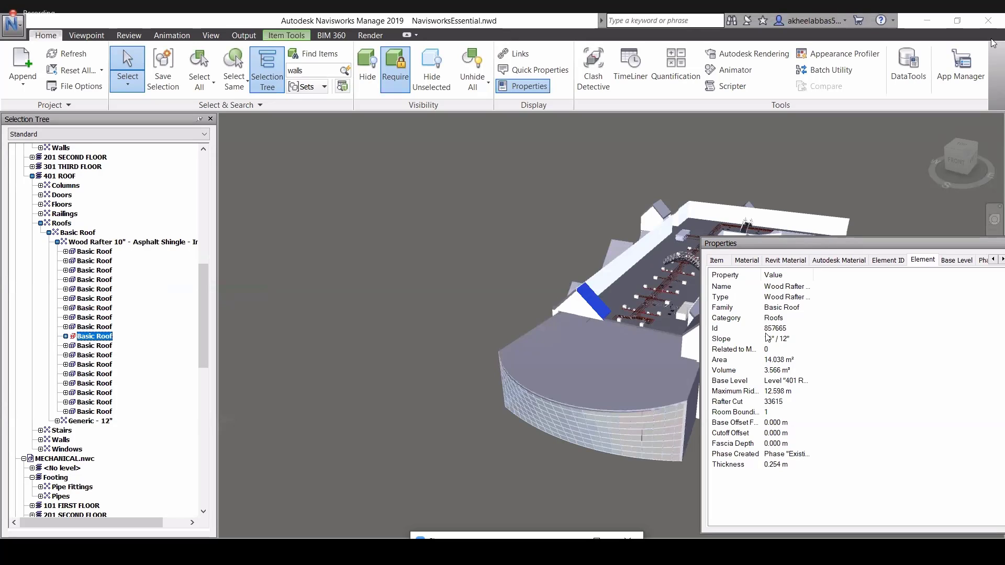
{"action": "left_click", "coordinate": [724, 262]}
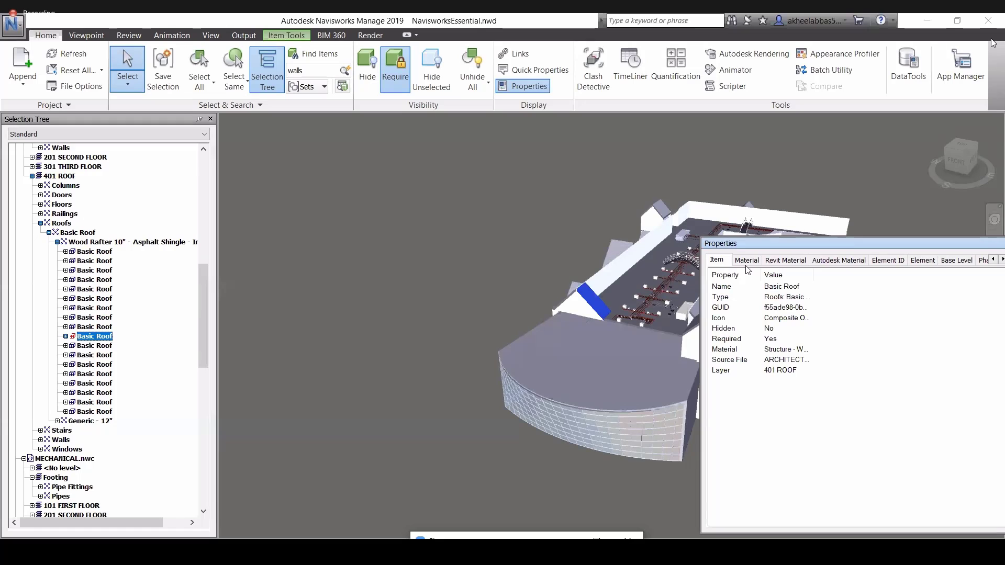
{"action": "left_click", "coordinate": [747, 261]}
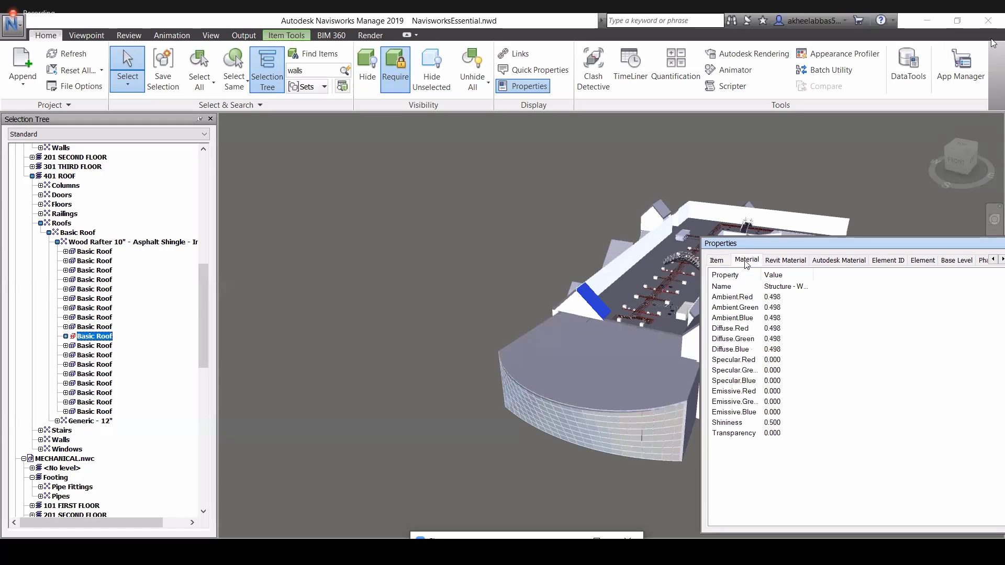
{"action": "left_click", "coordinate": [785, 262]}
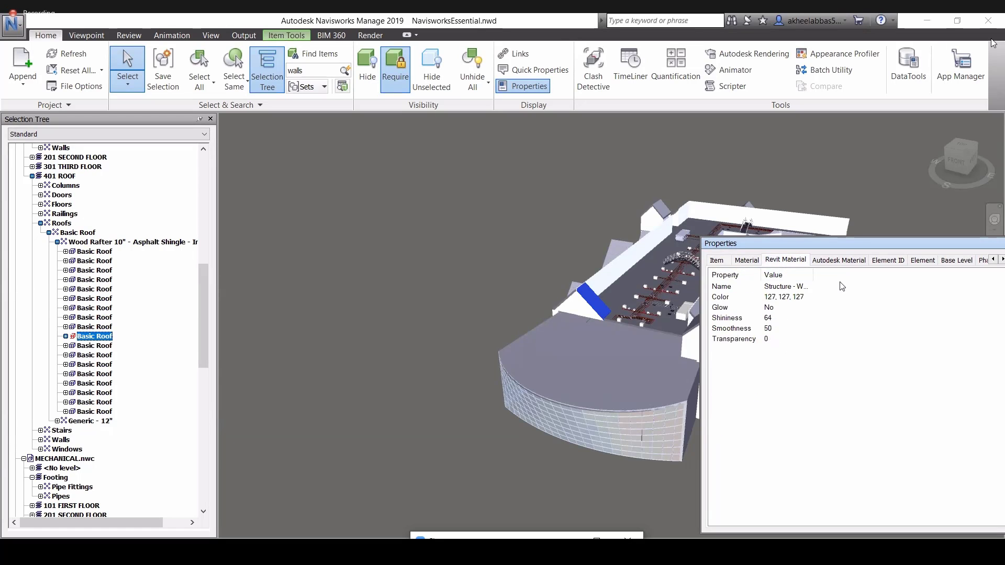
{"action": "left_click", "coordinate": [838, 260]}
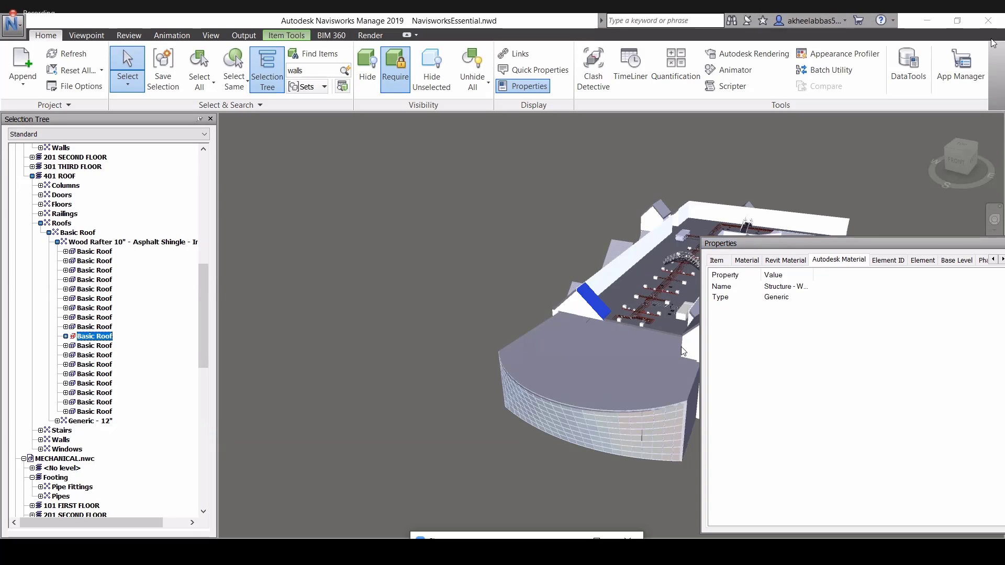
Step: Select the large curved roof, try Quick Properties on it, and turn off both Quick Properties and the Properties window
{"action": "left_click", "coordinate": [615, 356]}
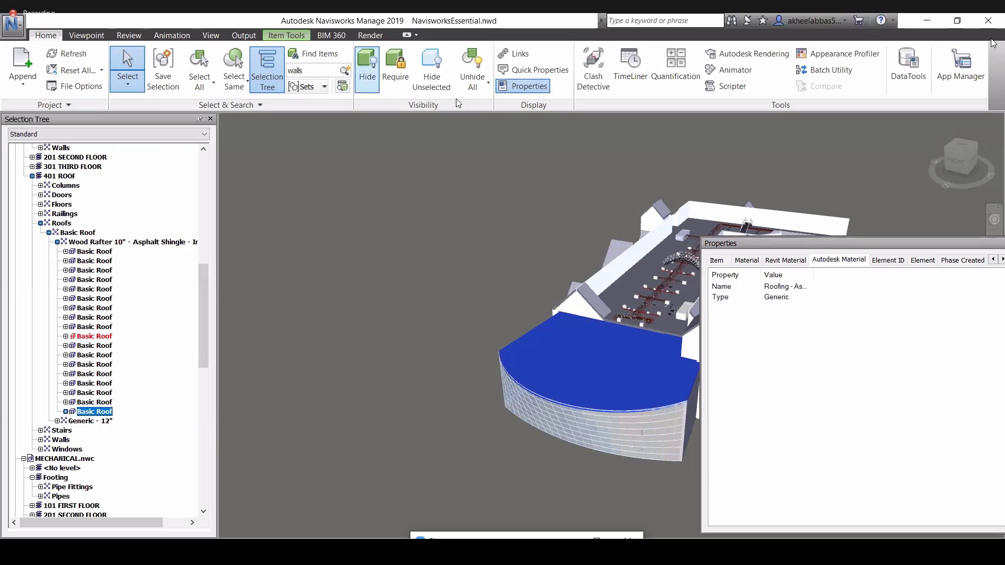
{"action": "left_click", "coordinate": [532, 70]}
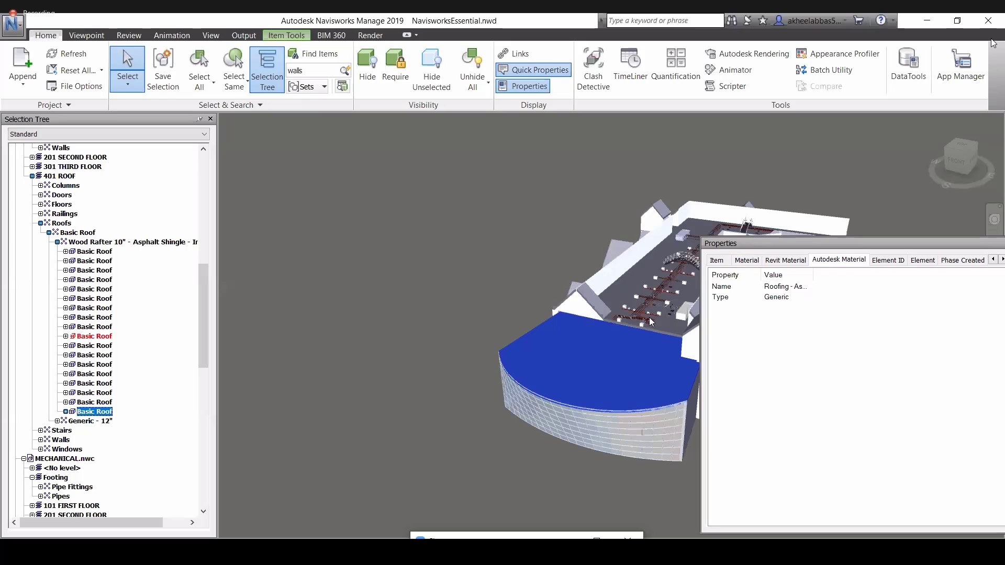
{"action": "left_click", "coordinate": [531, 90]}
{"action": "left_click", "coordinate": [531, 70]}
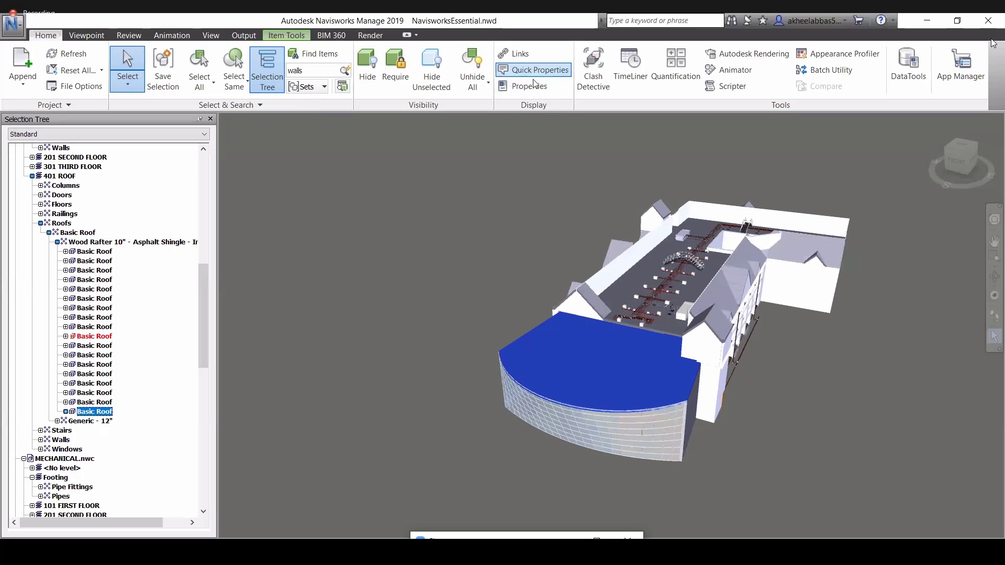
Step: Turn on the display of links in the model and clear the selection to examine the link icons around the rooftop pipework
{"action": "left_click", "coordinate": [531, 55]}
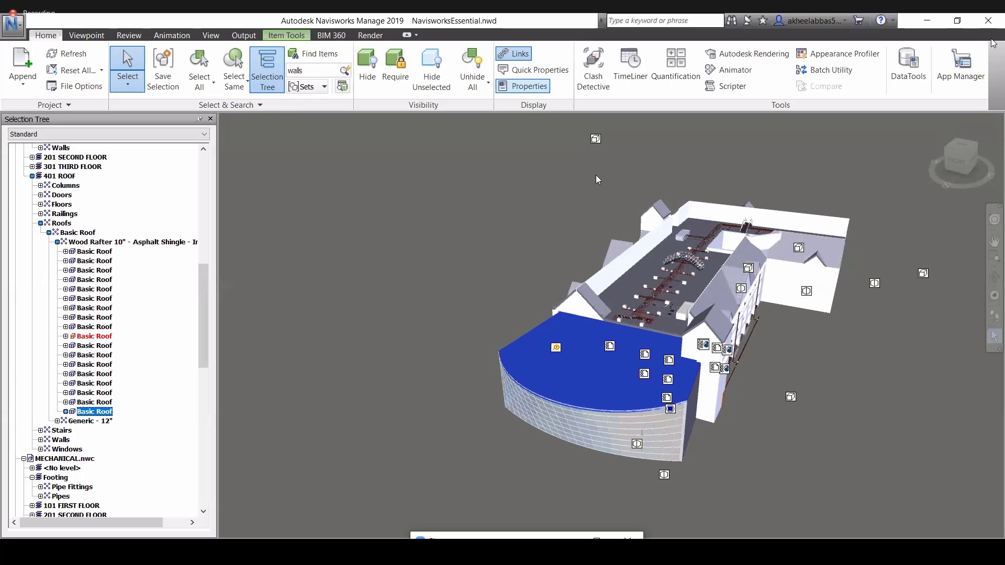
{"action": "left_click", "coordinate": [664, 328]}
{"action": "scroll", "coordinate": [663, 328], "scroll_direction": "up", "scroll_amount": 3}
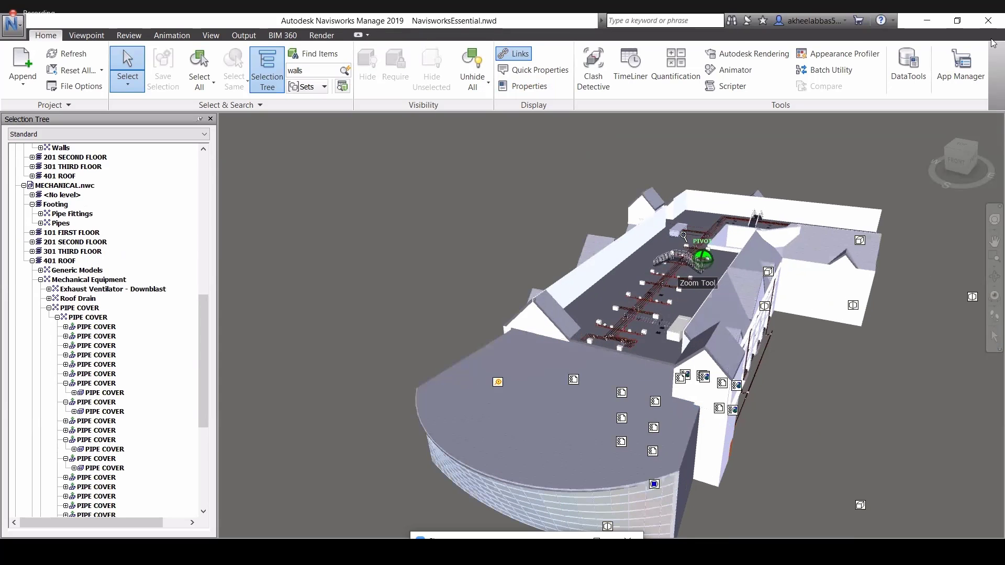
{"action": "scroll", "coordinate": [669, 226], "scroll_direction": "up", "scroll_amount": 3}
{"action": "scroll", "coordinate": [668, 226], "scroll_direction": "up", "scroll_amount": 4}
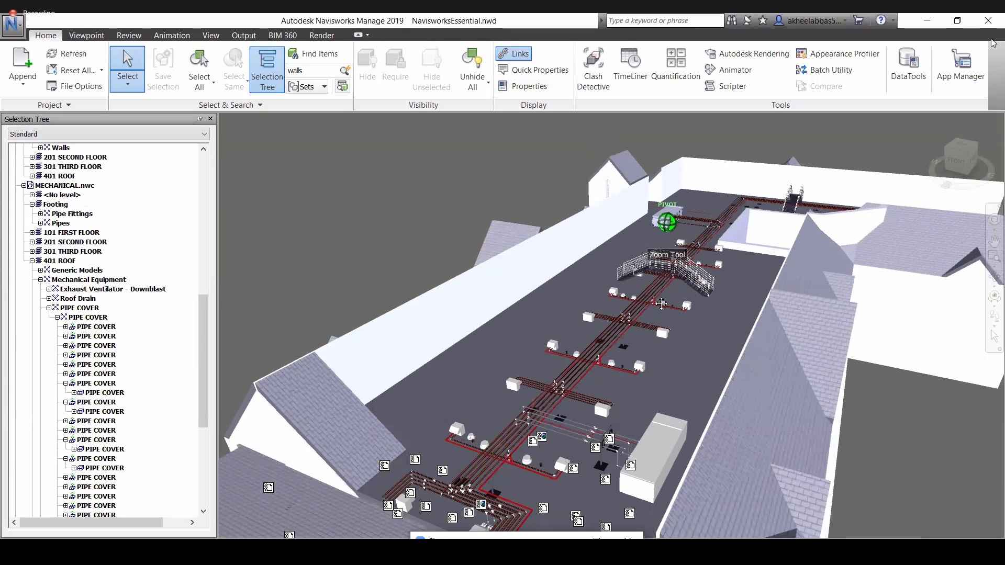
Step: Select the AHU-301 air handling unit on the hotel roof, clear the selection, and turn off the display of links
{"action": "scroll", "coordinate": [649, 302], "scroll_direction": "up", "scroll_amount": 1}
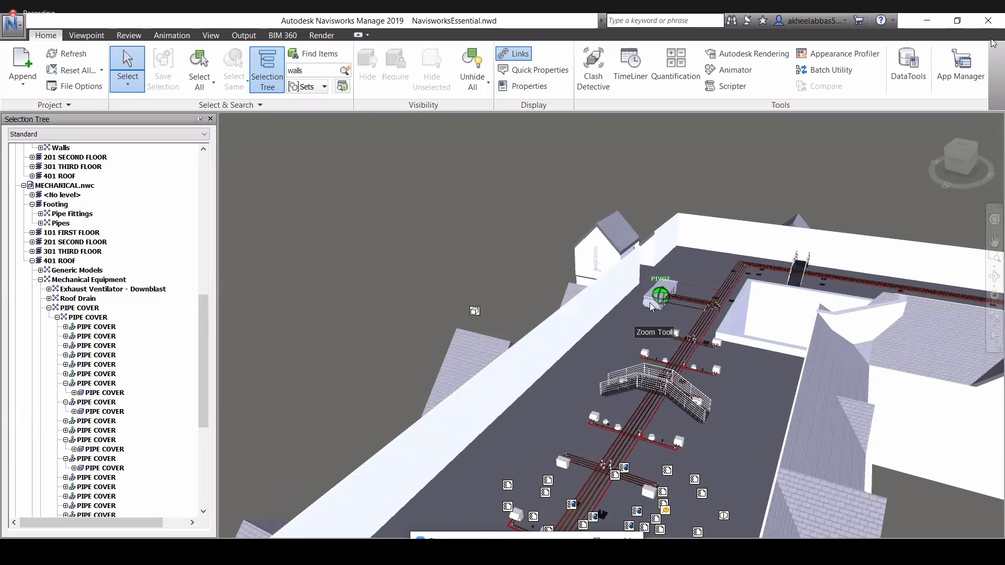
{"action": "left_click", "coordinate": [651, 303]}
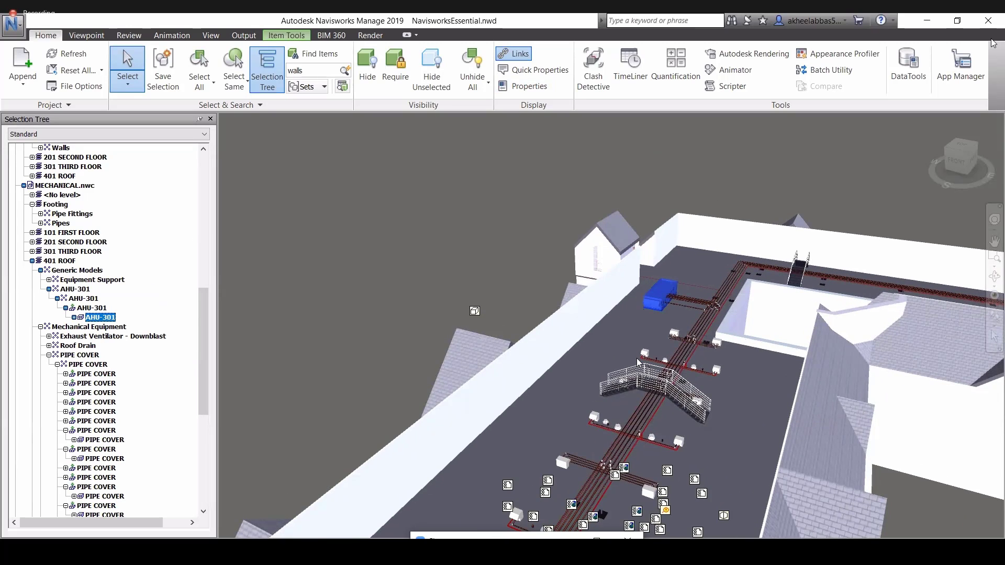
{"action": "left_click", "coordinate": [642, 331]}
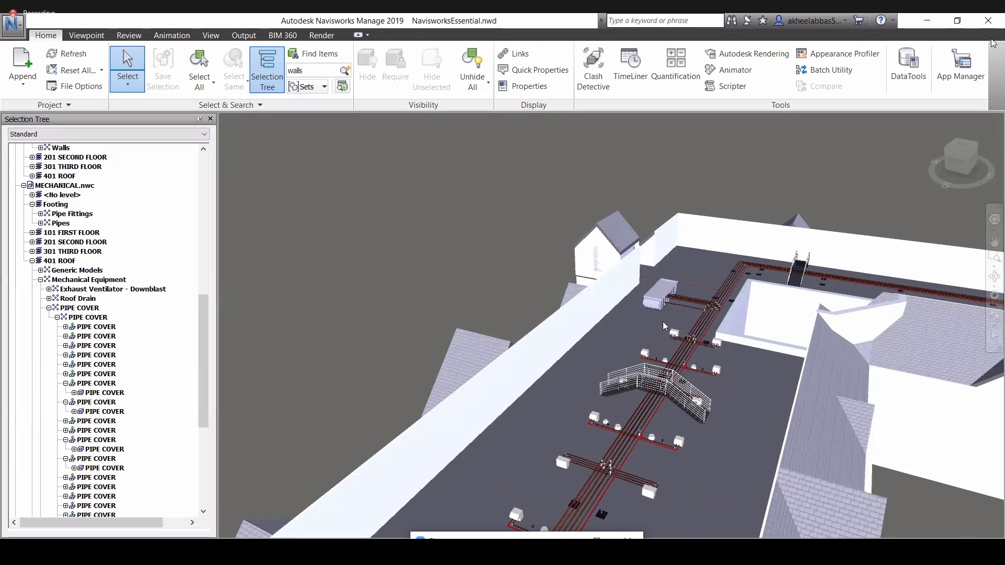
{"action": "scroll", "coordinate": [654, 281], "scroll_direction": "up", "scroll_amount": 2}
{"action": "scroll", "coordinate": [654, 281], "scroll_direction": "up", "scroll_amount": 2}
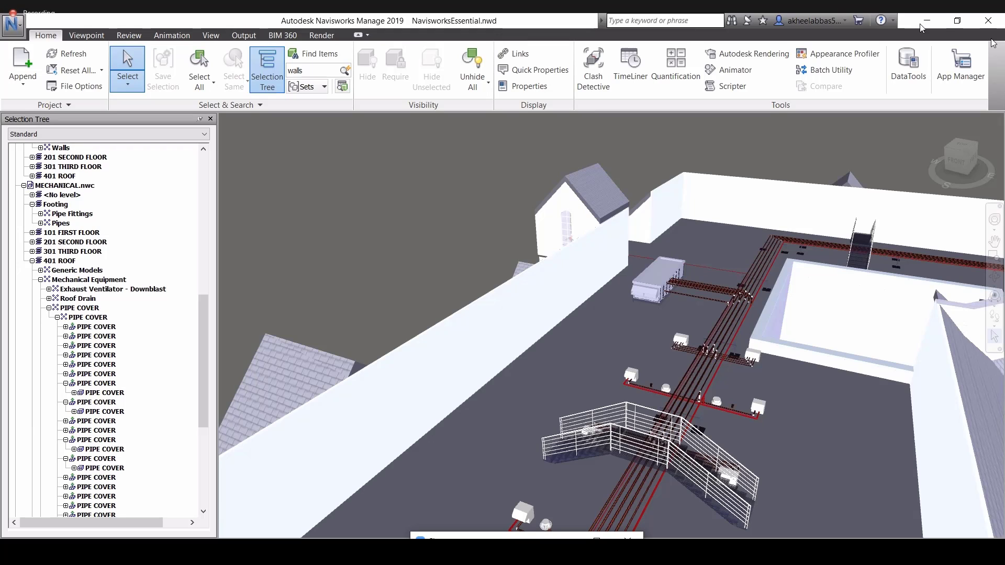
Step: Minimise the model window and open the AHU-301 JPG image from the Links folder in Exercise Files
{"action": "left_click", "coordinate": [649, 274]}
{"action": "left_click", "coordinate": [455, 230]}
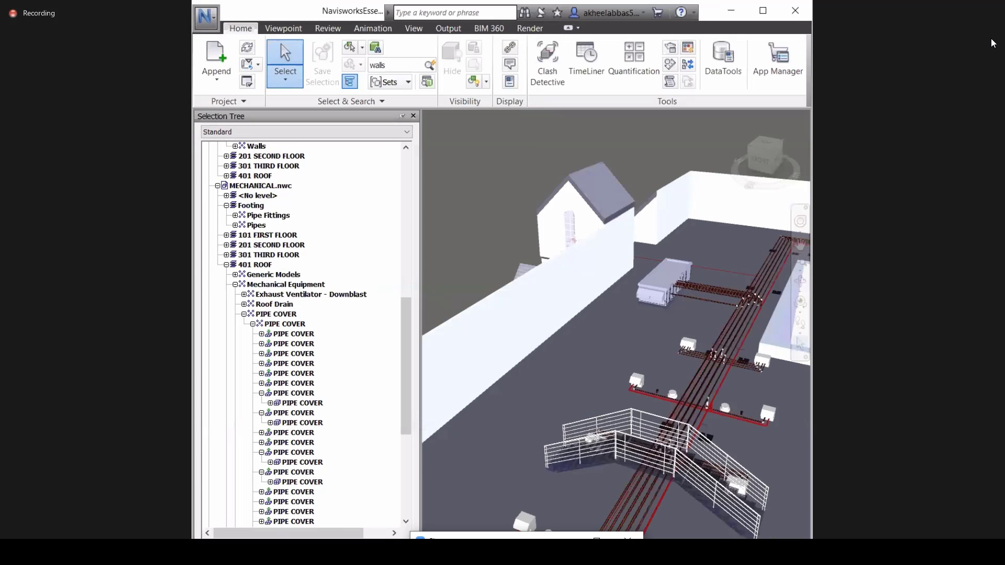
{"action": "left_click", "coordinate": [993, 42]}
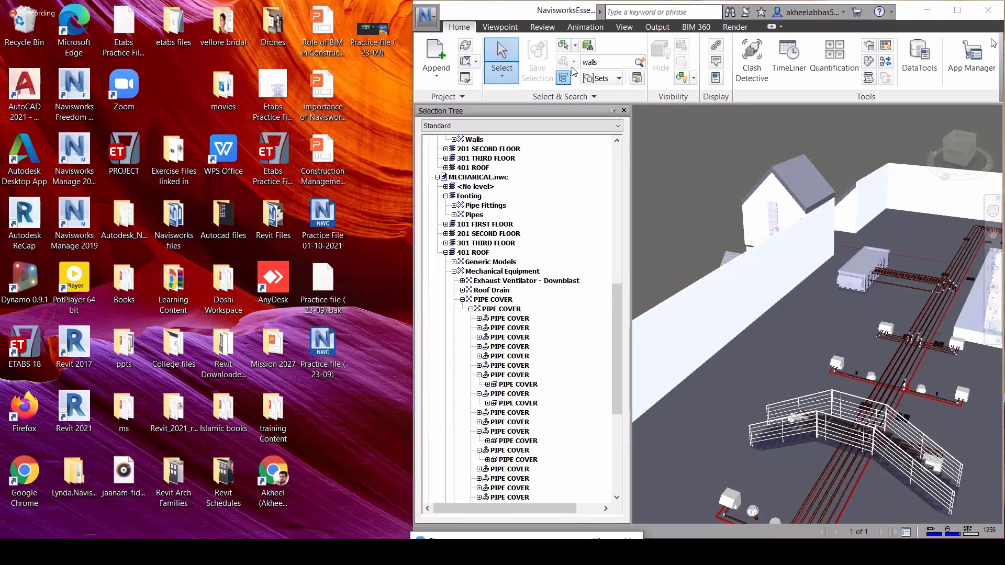
{"action": "left_click", "coordinate": [924, 11]}
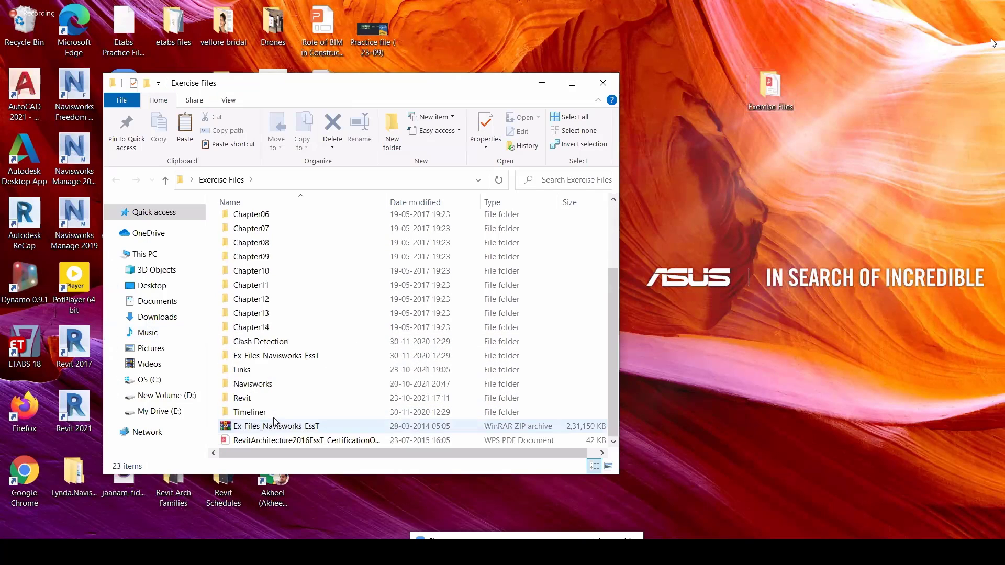
{"action": "double_click", "coordinate": [276, 369]}
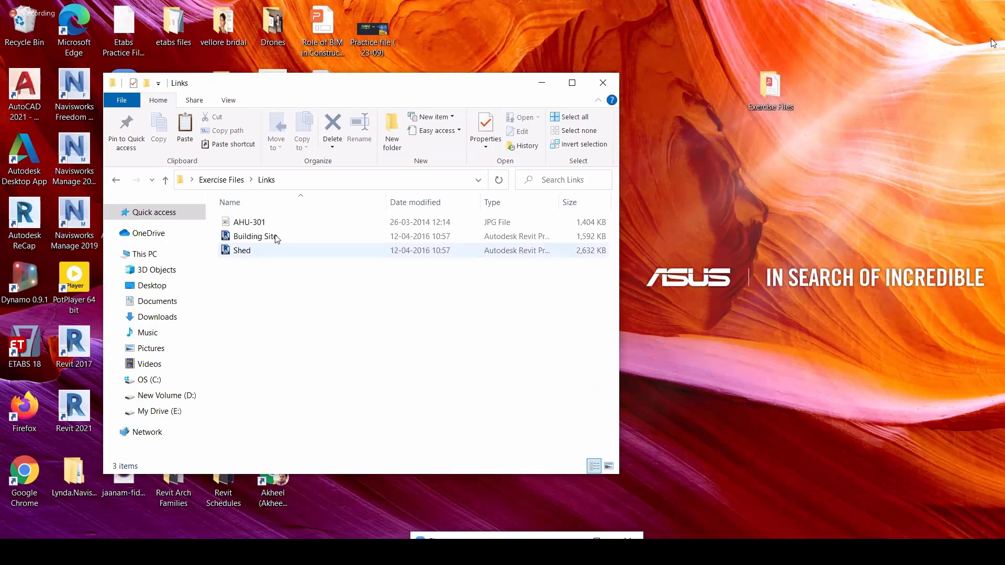
{"action": "left_click", "coordinate": [278, 222]}
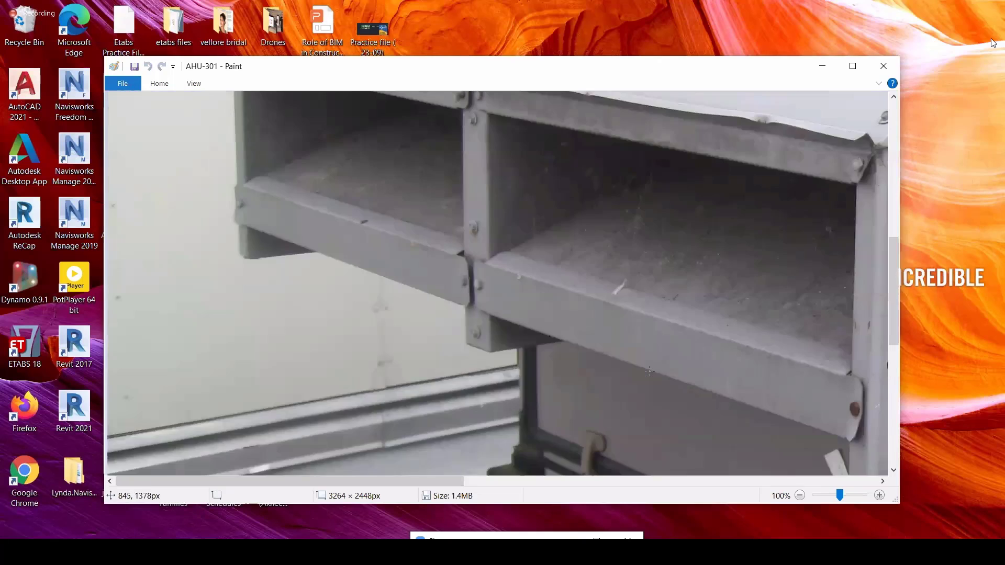
Step: Examine the whole AHU-301 photo at 25% zoom and switch back to the maximised Navisworks window
{"action": "scroll", "coordinate": [649, 371], "scroll_direction": "up", "scroll_amount": 5}
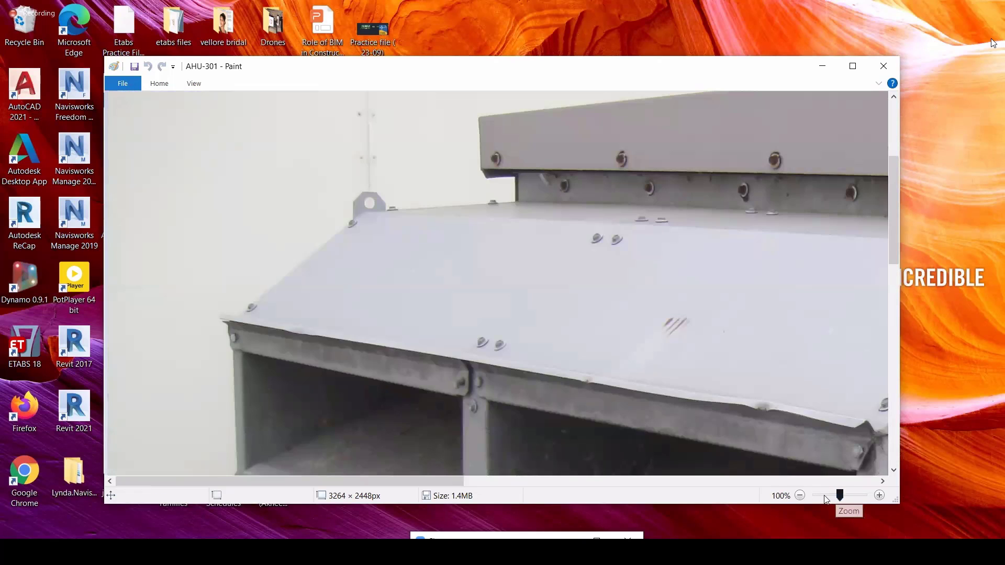
{"action": "left_click_drag", "start_coordinate": [824, 495], "coordinate": [818, 495]}
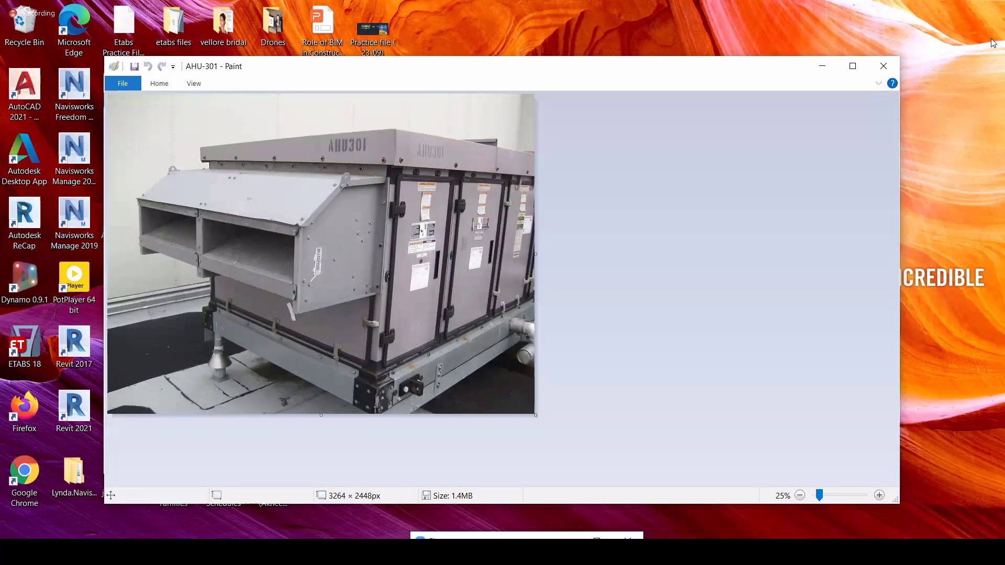
{"action": "left_click", "coordinate": [290, 514]}
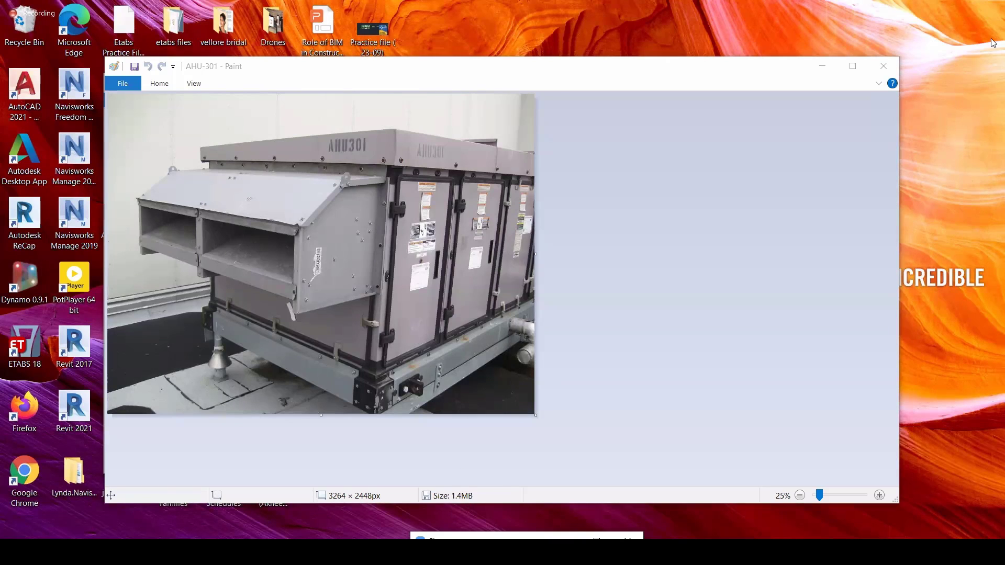
{"action": "left_click", "coordinate": [391, 451]}
{"action": "left_click", "coordinate": [815, 69]}
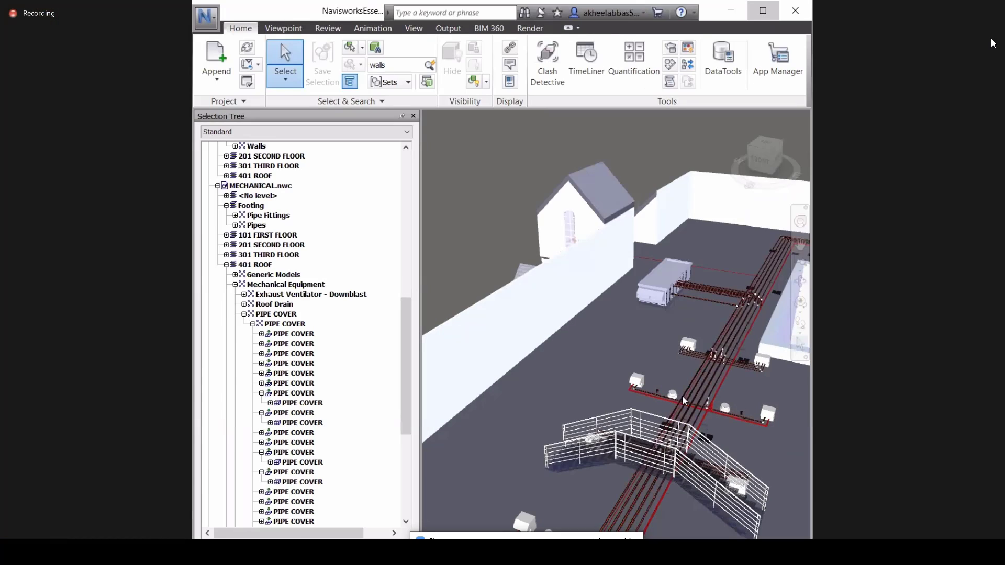
{"action": "left_click", "coordinate": [763, 11]}
Step: Turn on the display of links to examine the link icons across the hotel model, and turn it off again
{"action": "scroll", "coordinate": [518, 494], "scroll_direction": "up", "scroll_amount": 2}
{"action": "scroll", "coordinate": [515, 403], "scroll_direction": "down", "scroll_amount": 1}
{"action": "scroll", "coordinate": [457, 316], "scroll_direction": "up", "scroll_amount": 2}
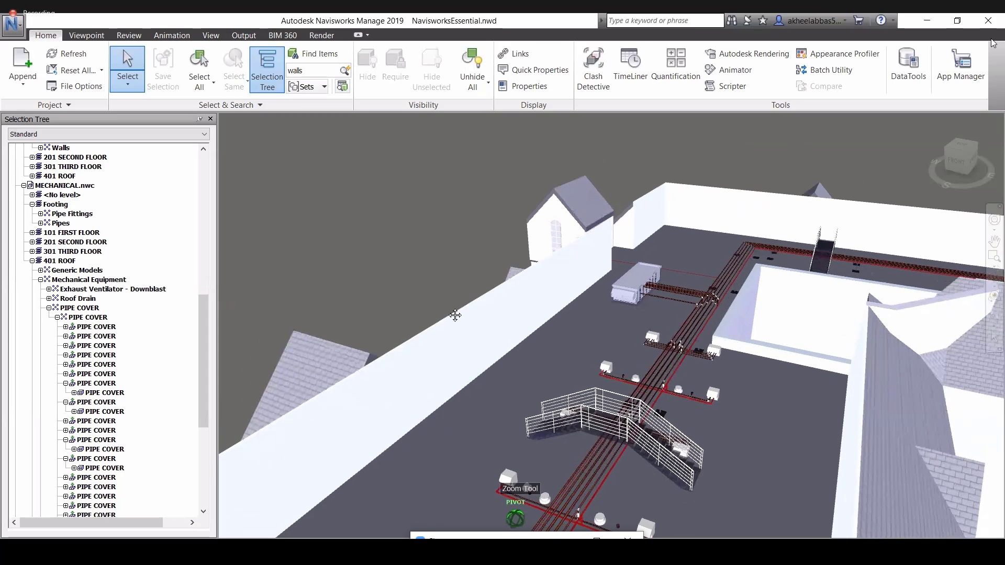
{"action": "scroll", "coordinate": [456, 316], "scroll_direction": "down", "scroll_amount": 1}
{"action": "middle_click_drag", "start_coordinate": [456, 315], "coordinate": [470, 327]}
{"action": "scroll", "coordinate": [471, 326], "scroll_direction": "down", "scroll_amount": 2}
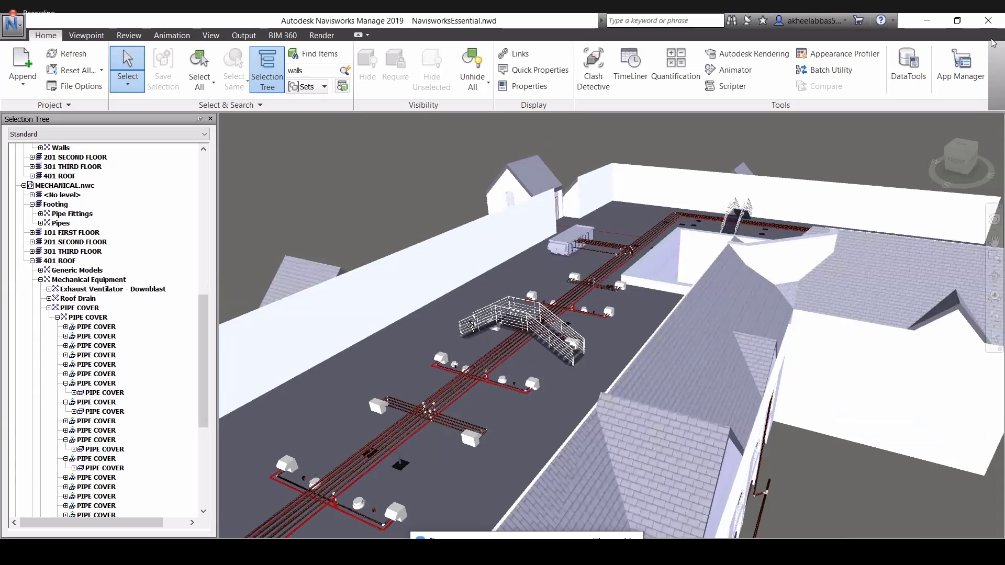
{"action": "scroll", "coordinate": [471, 352], "scroll_direction": "down", "scroll_amount": 1}
{"action": "scroll", "coordinate": [472, 352], "scroll_direction": "down", "scroll_amount": 4}
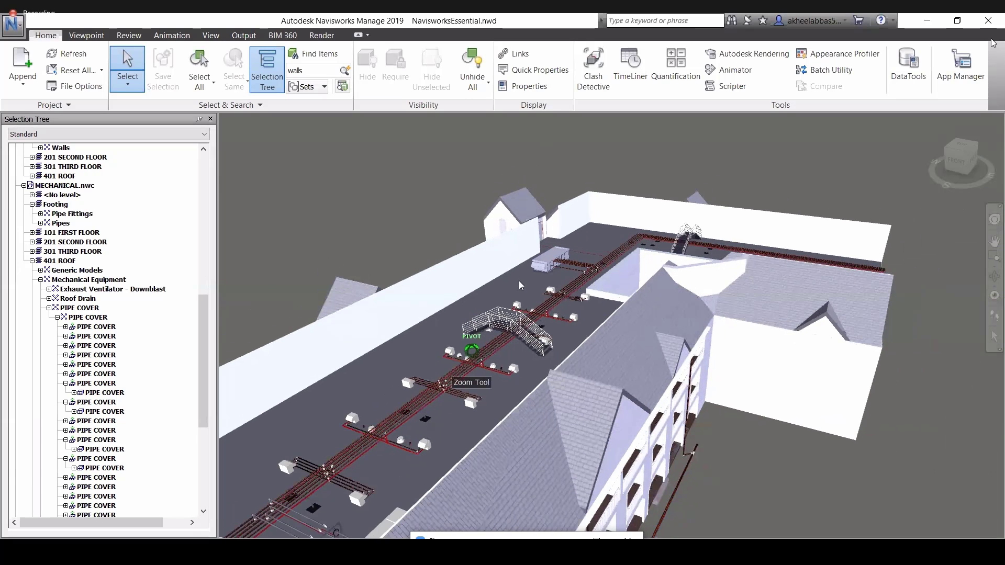
{"action": "scroll", "coordinate": [432, 315], "scroll_direction": "down", "scroll_amount": 1}
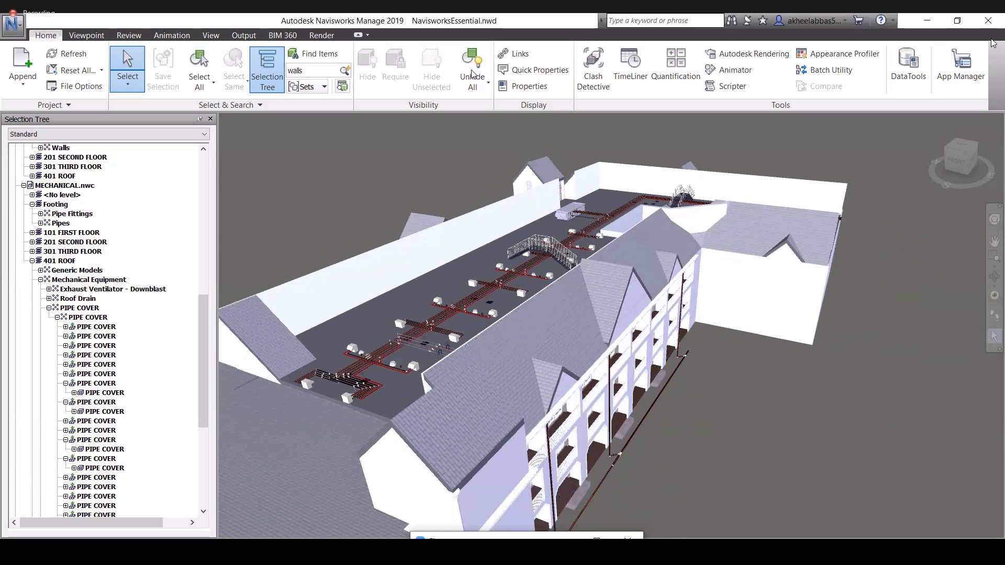
{"action": "left_click", "coordinate": [520, 54]}
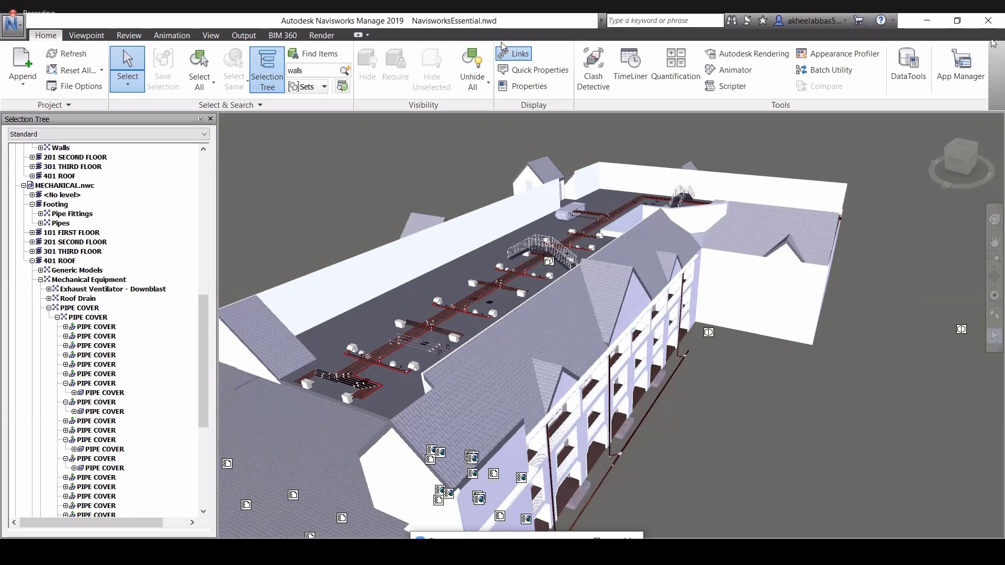
Step: Select the AHU-301 unit on the roof and set the selection resolution to File
{"action": "scroll", "coordinate": [561, 206], "scroll_direction": "up", "scroll_amount": 2}
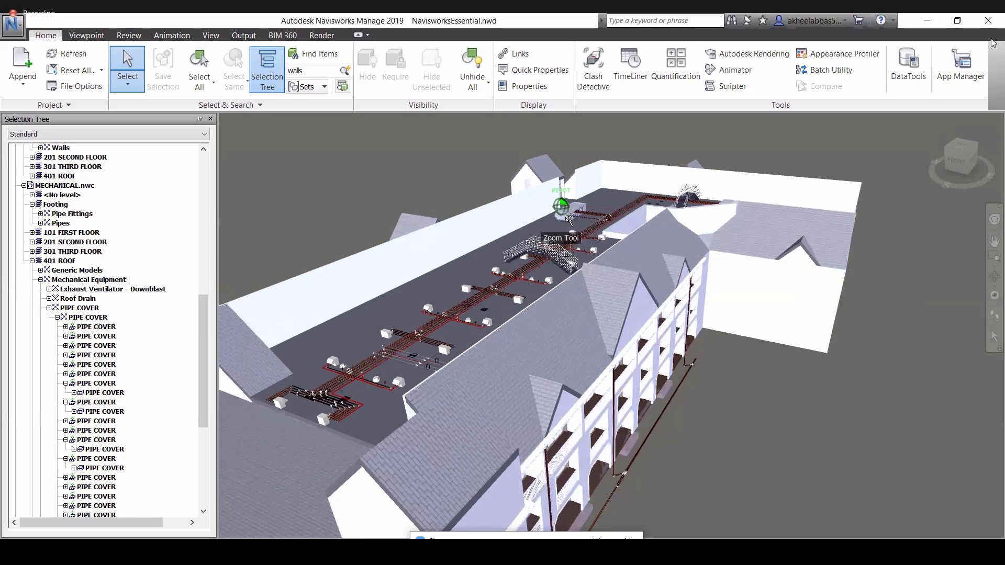
{"action": "scroll", "coordinate": [561, 206], "scroll_direction": "up", "scroll_amount": 2}
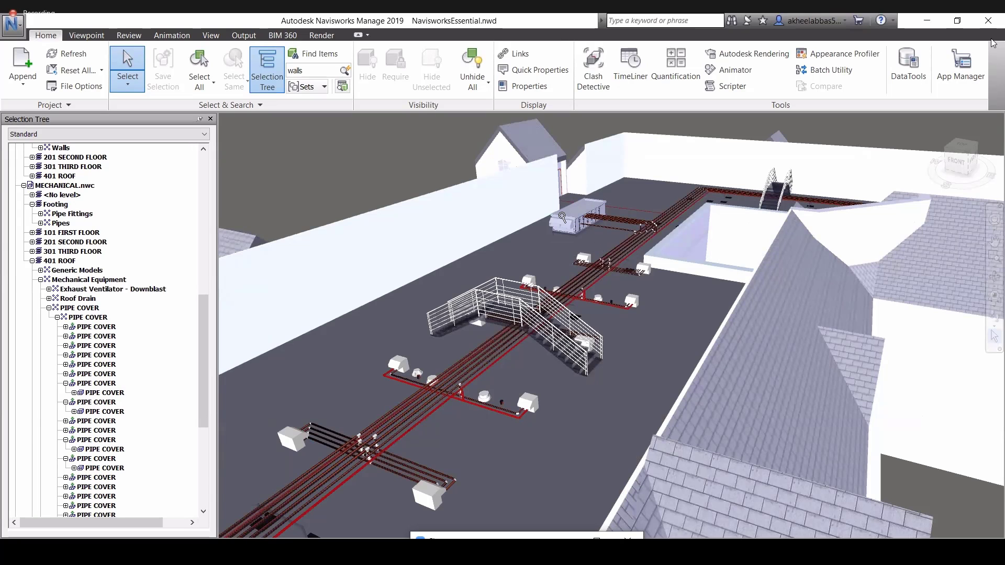
{"action": "scroll", "coordinate": [591, 241], "scroll_direction": "up", "scroll_amount": 1}
{"action": "left_click", "coordinate": [571, 216]}
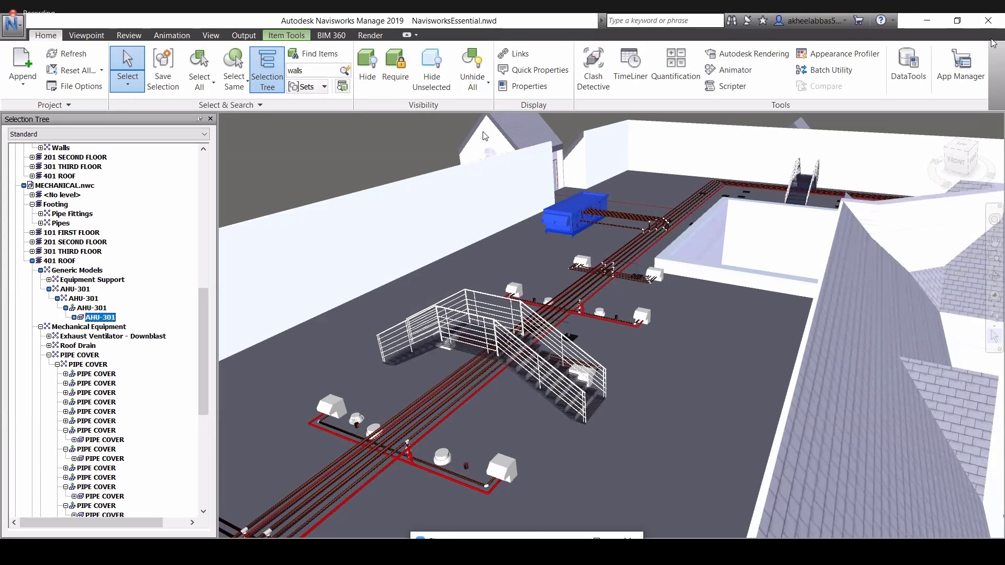
{"action": "right_click", "coordinate": [548, 213]}
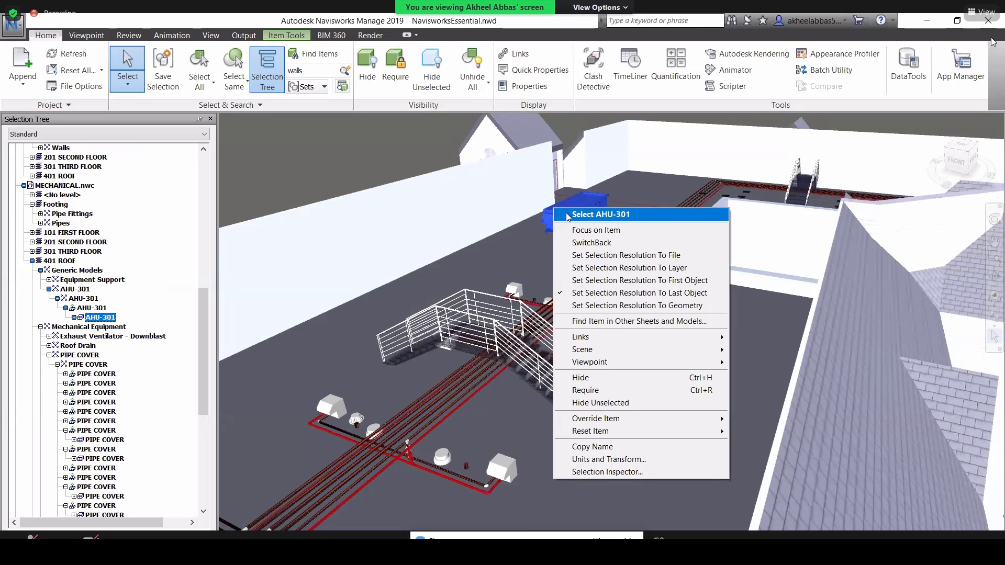
{"action": "left_click", "coordinate": [568, 216]}
{"action": "right_click", "coordinate": [568, 216]}
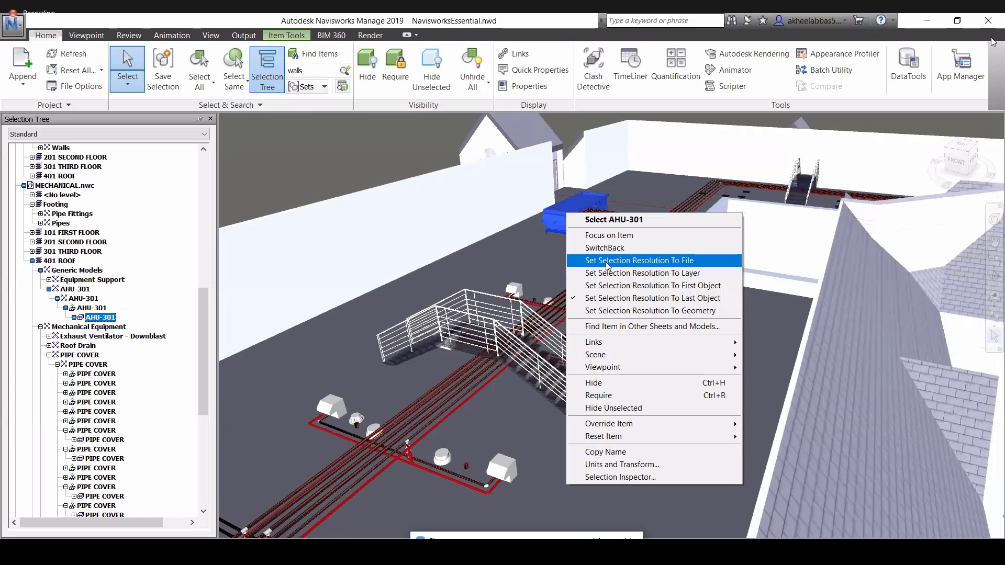
{"action": "left_click", "coordinate": [607, 261]}
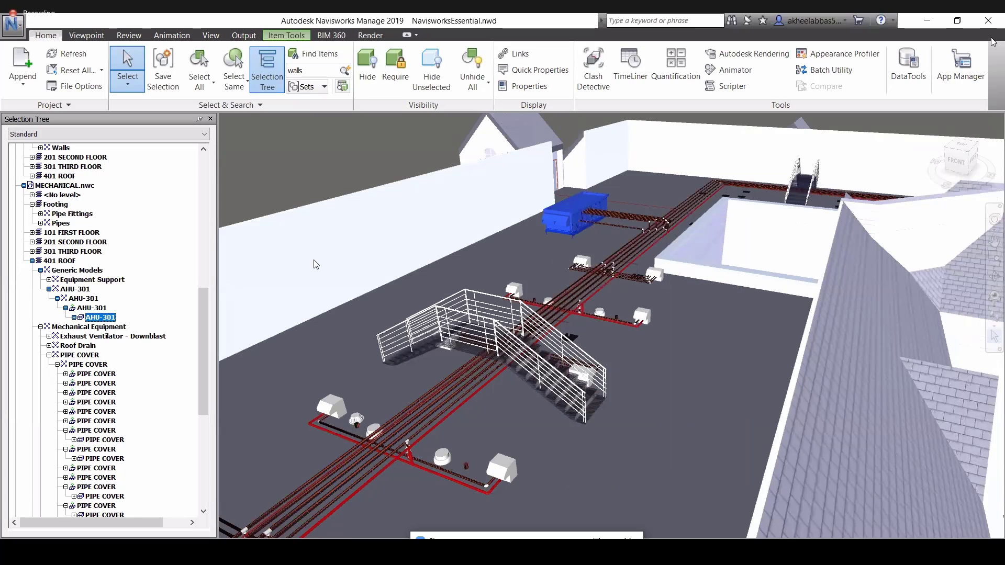
Step: Select the entire NavisworksEssential.nwd model by picking the building with the File resolution, and examine the extent of the selection
{"action": "right_click", "coordinate": [549, 220]}
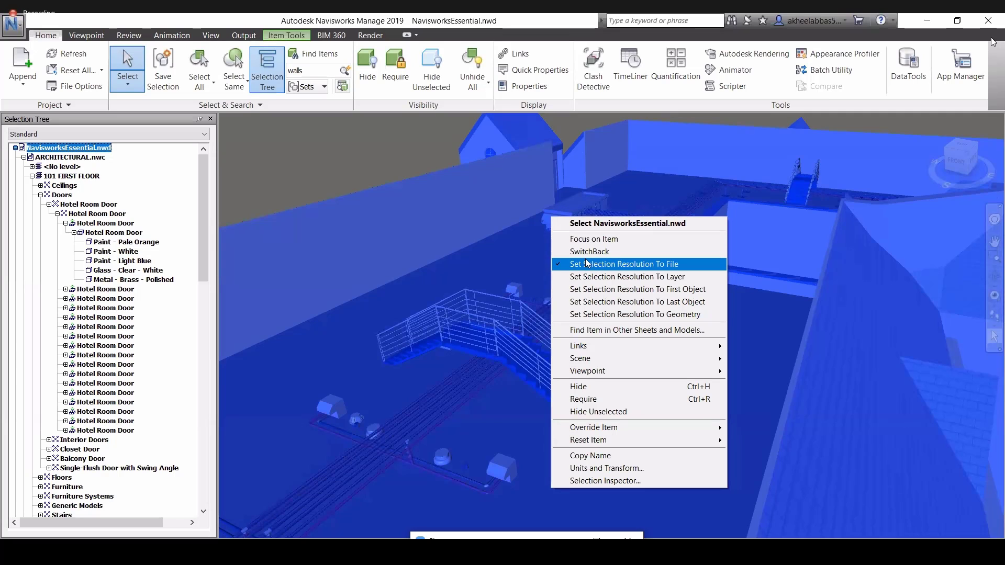
{"action": "scroll", "coordinate": [372, 145], "scroll_direction": "down", "scroll_amount": 5}
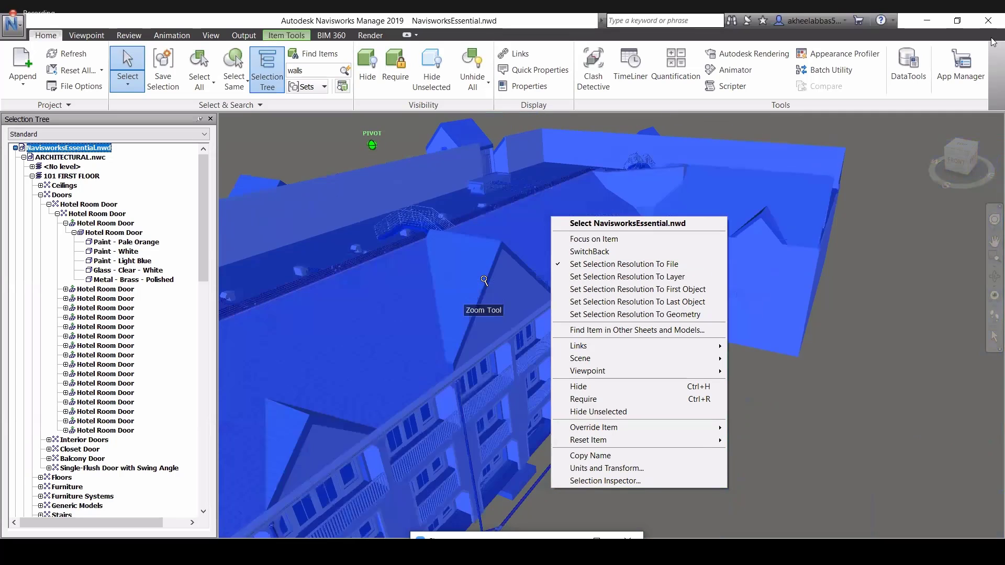
{"action": "scroll", "coordinate": [483, 281], "scroll_direction": "down", "scroll_amount": 5}
{"action": "middle_click_drag", "start_coordinate": [483, 281], "coordinate": [545, 296]}
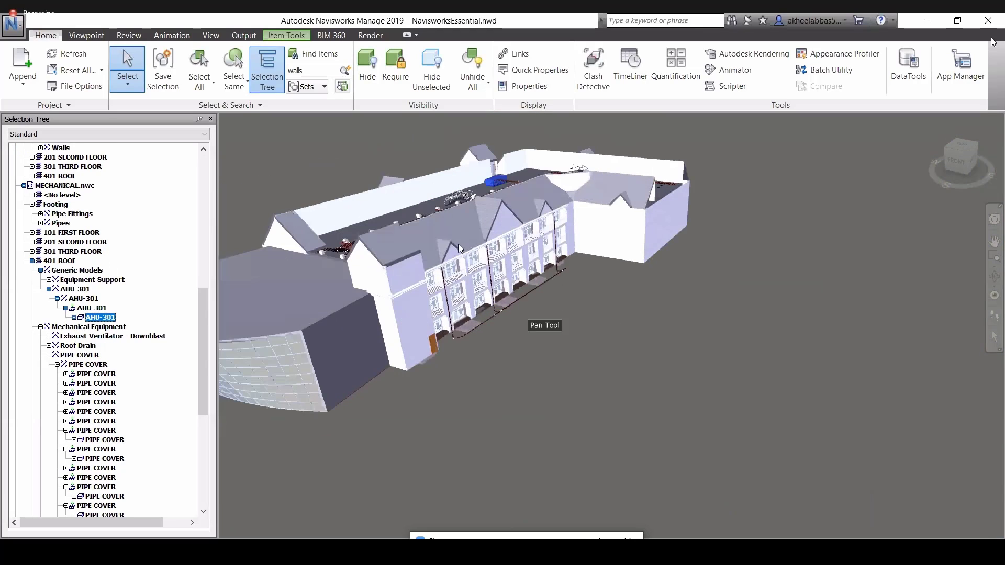
{"action": "left_click", "coordinate": [508, 191]}
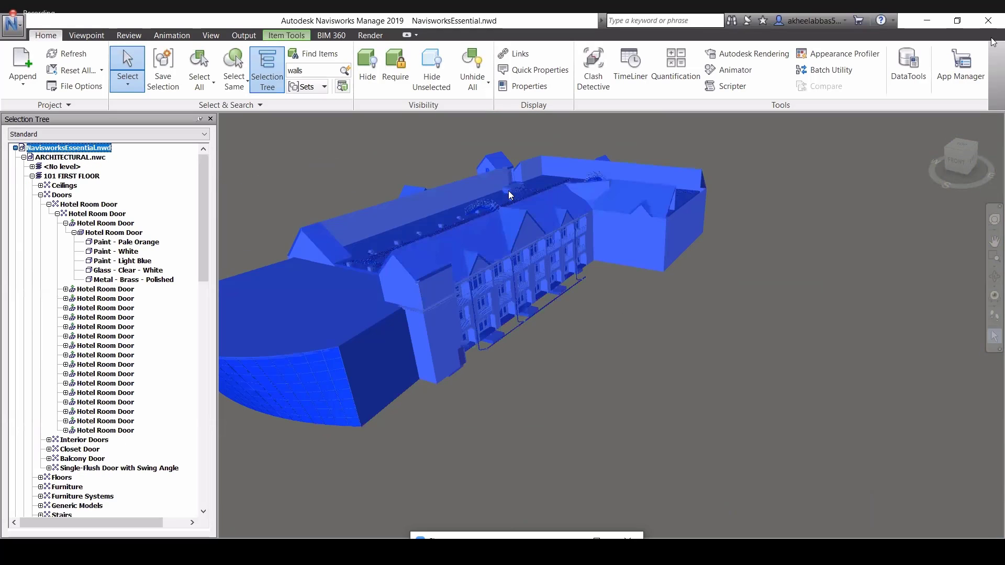
{"action": "scroll", "coordinate": [510, 195], "scroll_direction": "up", "scroll_amount": 3}
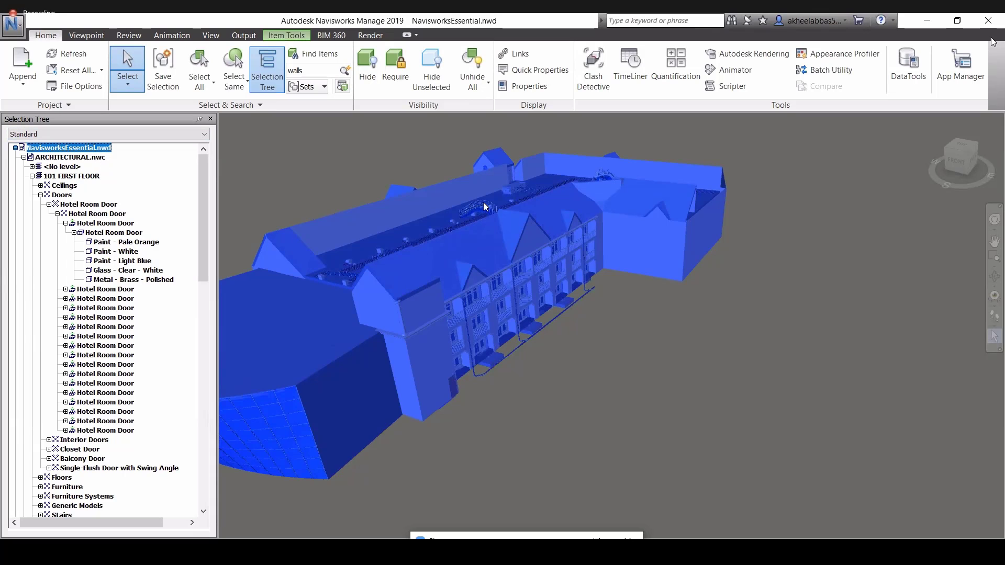
{"action": "scroll", "coordinate": [485, 207], "scroll_direction": "up", "scroll_amount": 6}
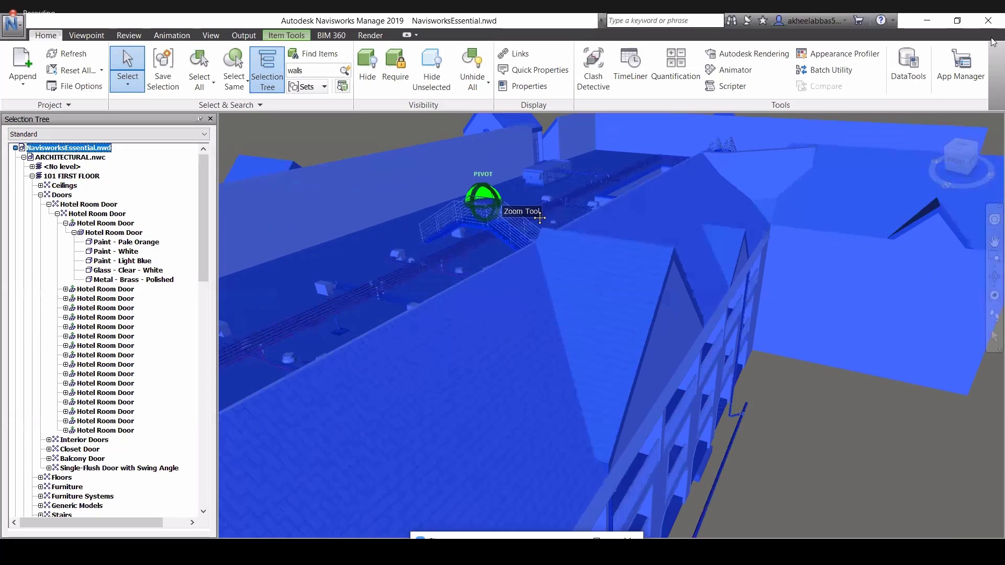
{"action": "scroll", "coordinate": [540, 217], "scroll_direction": "down", "scroll_amount": 6}
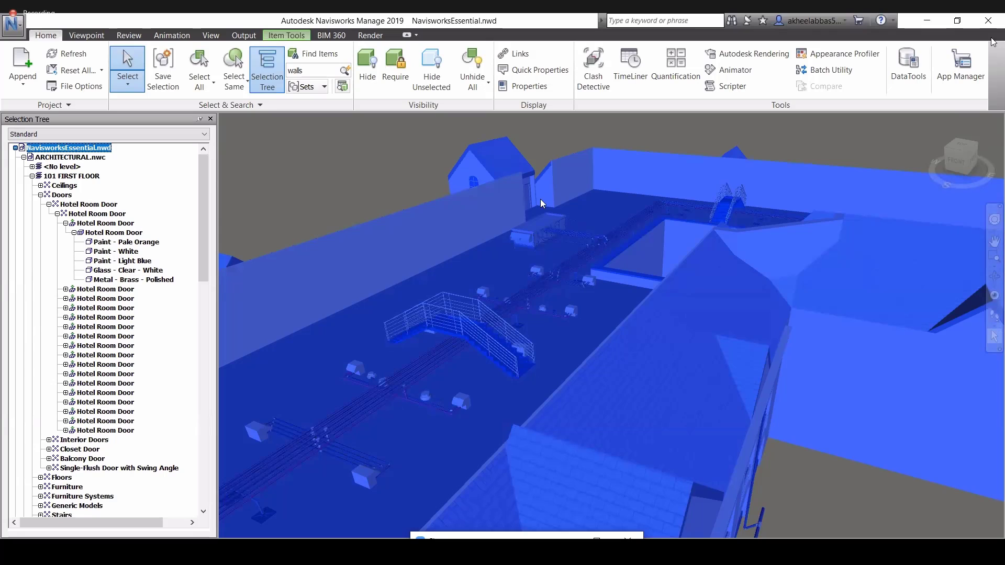
Step: Set the selection resolution to Layer and select the mechanical 401 ROOF layer by picking the AHU-301 unit
{"action": "right_click", "coordinate": [533, 232]}
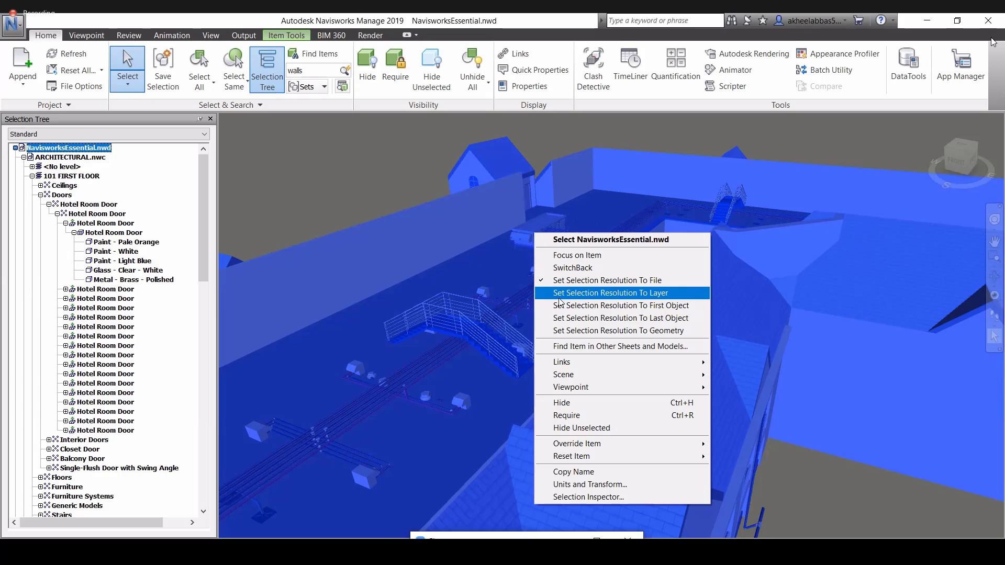
{"action": "left_click", "coordinate": [559, 298]}
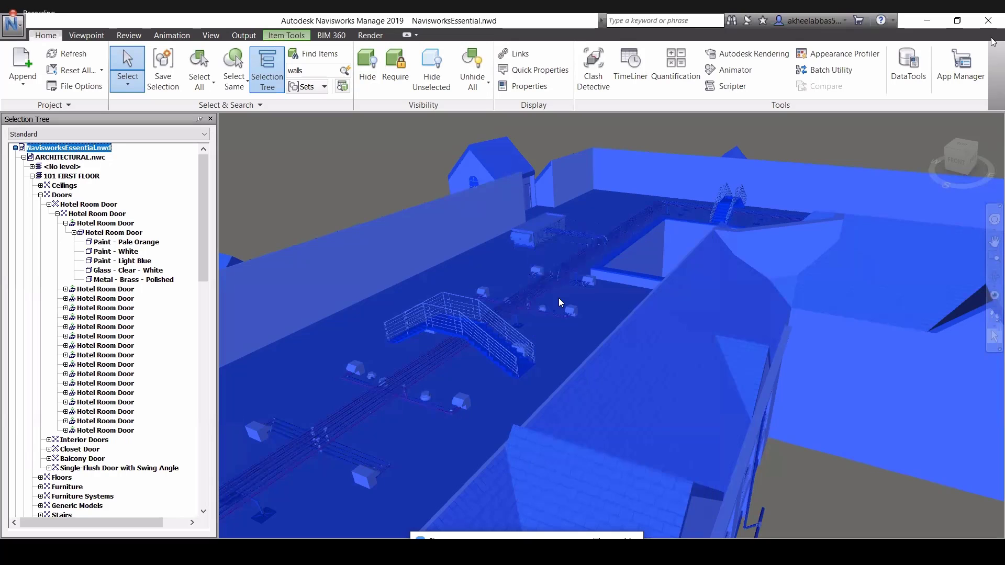
{"action": "right_click", "coordinate": [536, 236]}
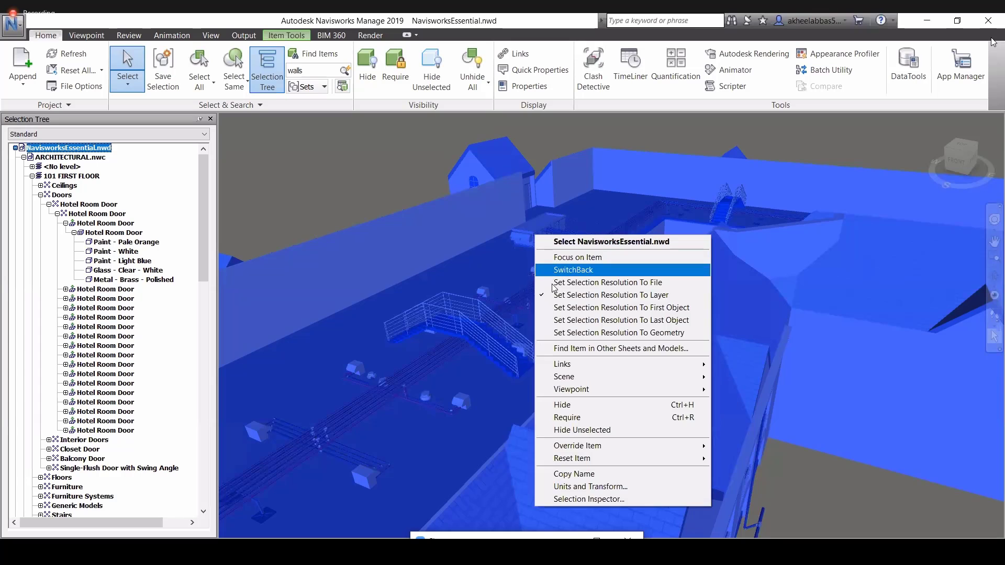
{"action": "left_click", "coordinate": [540, 238]}
{"action": "right_click", "coordinate": [539, 238]}
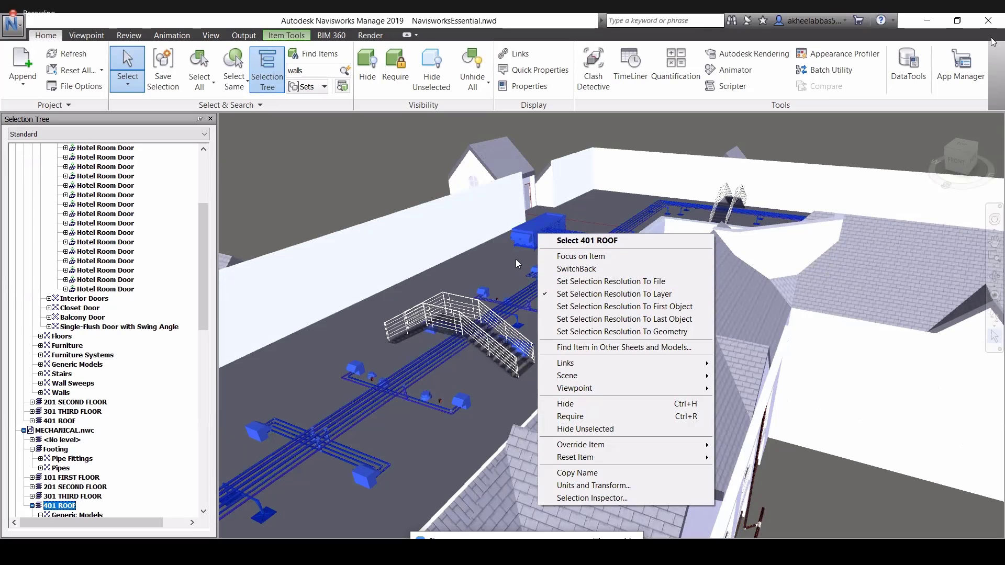
Step: Set the selection resolution to First Object, select the AHU-301 unit on the roof, and examine its place in the mechanical model hierarchy
{"action": "left_click", "coordinate": [526, 294]}
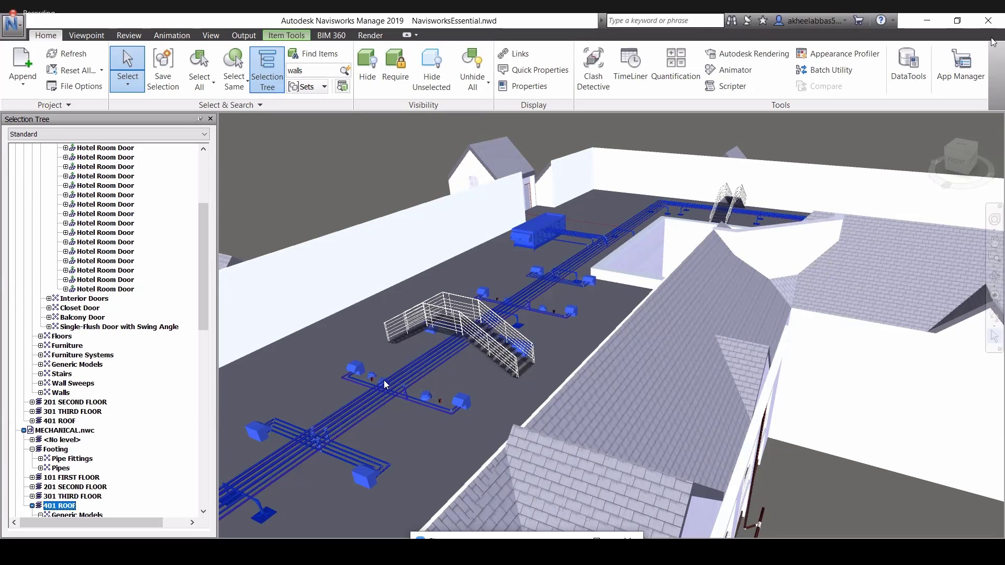
{"action": "right_click", "coordinate": [550, 230]}
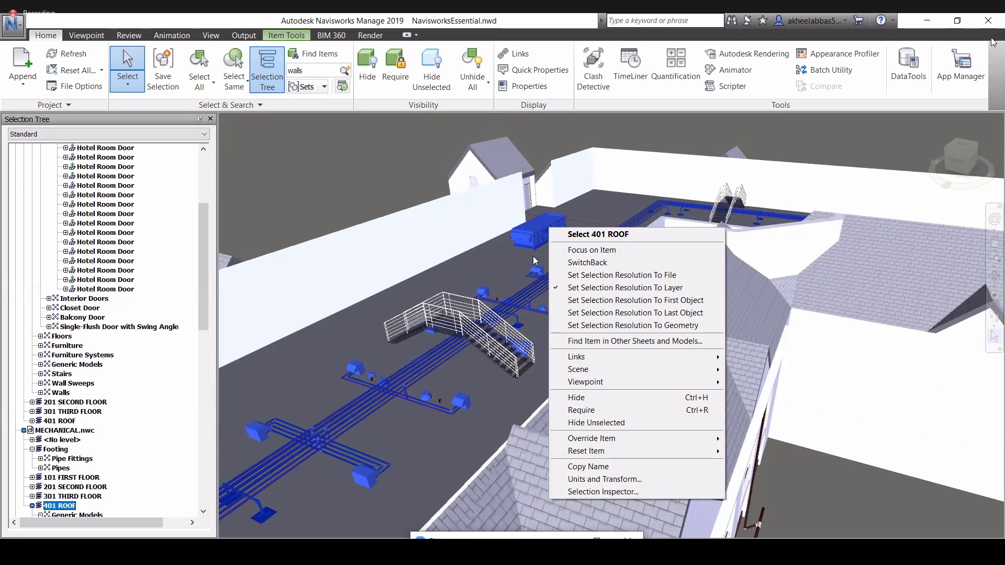
{"action": "left_click", "coordinate": [562, 302]}
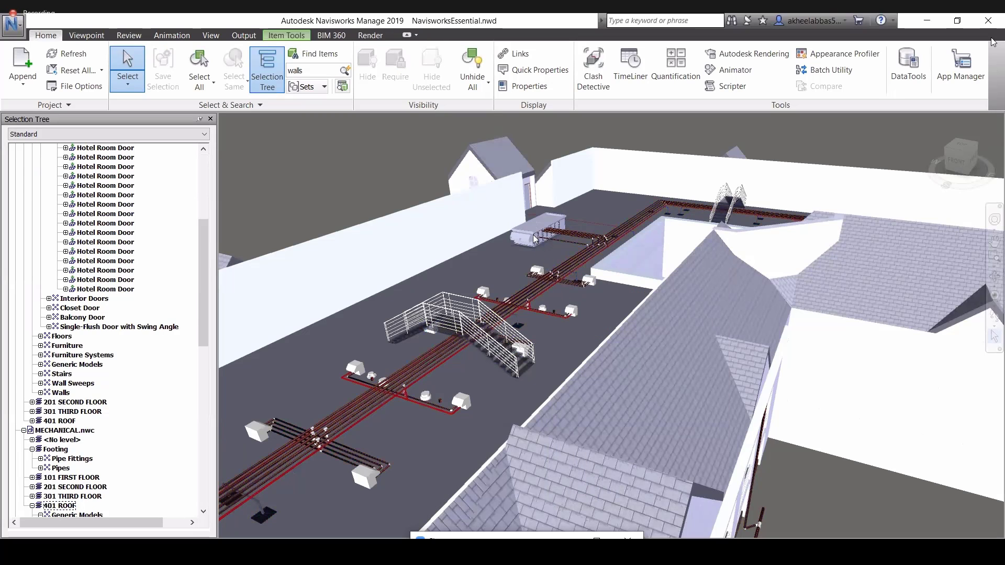
{"action": "right_click", "coordinate": [546, 242]}
{"action": "left_click", "coordinate": [547, 242]}
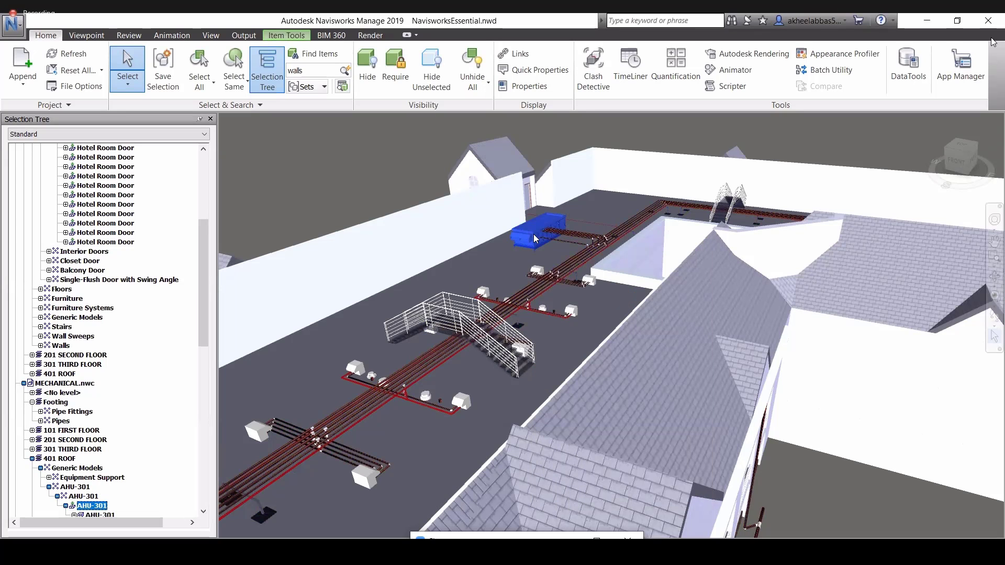
{"action": "right_click", "coordinate": [547, 242]}
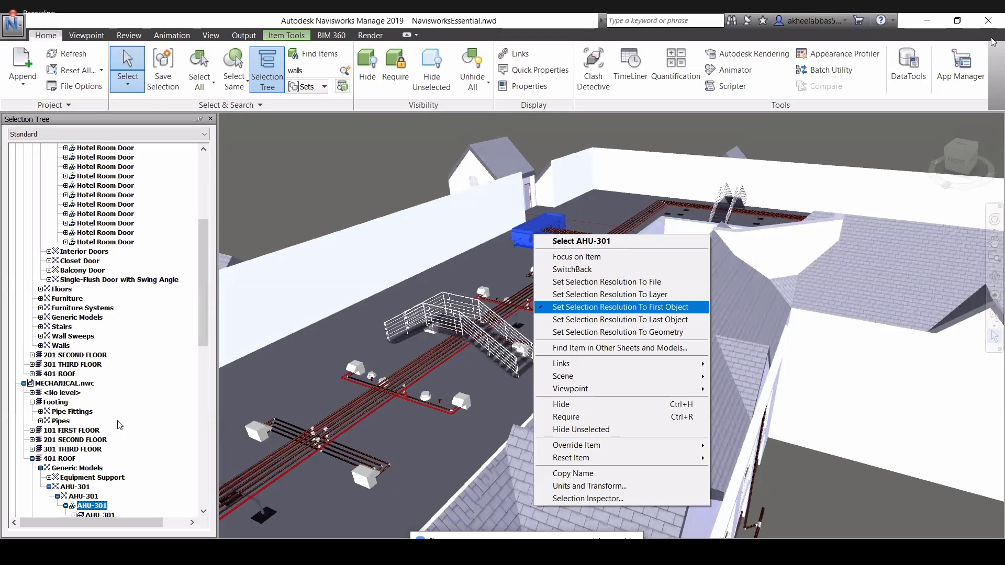
{"action": "scroll", "coordinate": [106, 488], "scroll_direction": "down", "scroll_amount": 3}
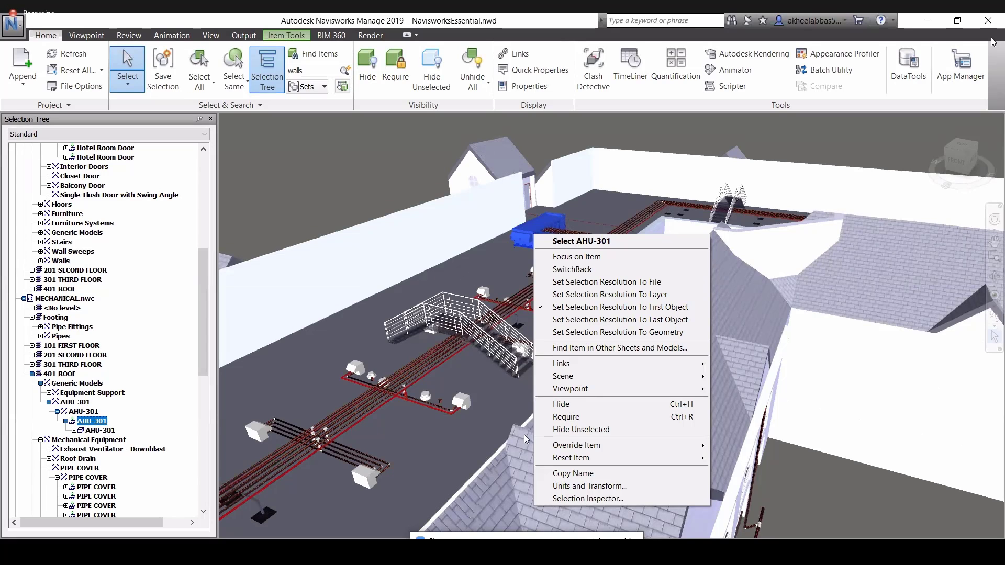
Step: Set the selection resolution to Geometry while keeping the AHU-301 unit on the roof selected
{"action": "left_click", "coordinate": [547, 333]}
{"action": "right_click", "coordinate": [528, 242]}
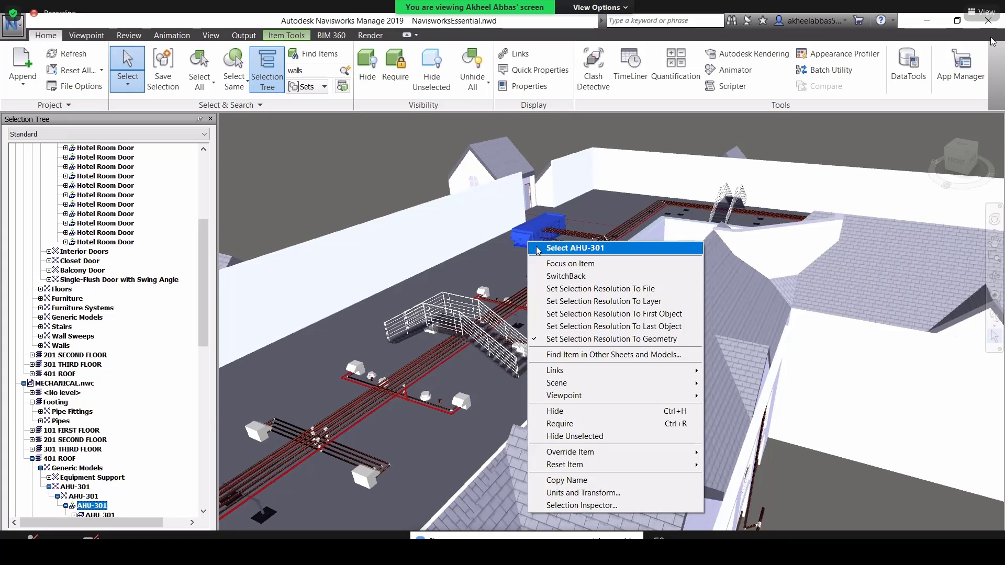
{"action": "left_click", "coordinate": [536, 246]}
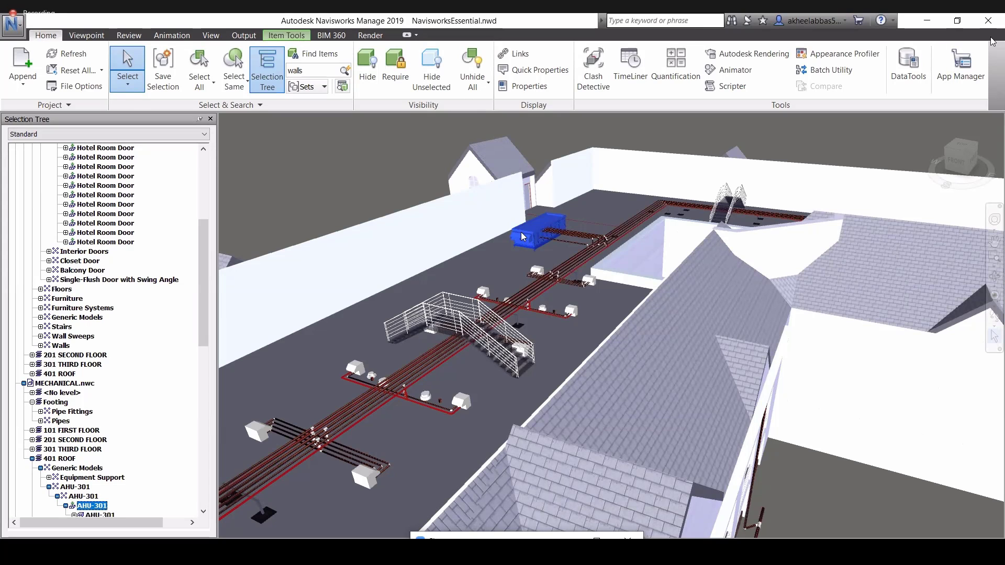
{"action": "right_click", "coordinate": [521, 236]}
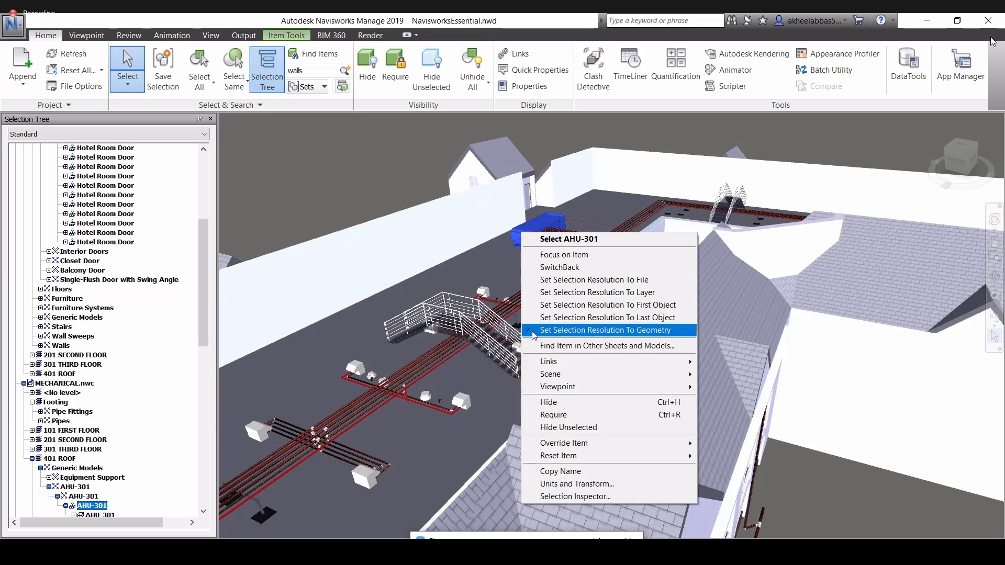
{"action": "left_click", "coordinate": [605, 331]}
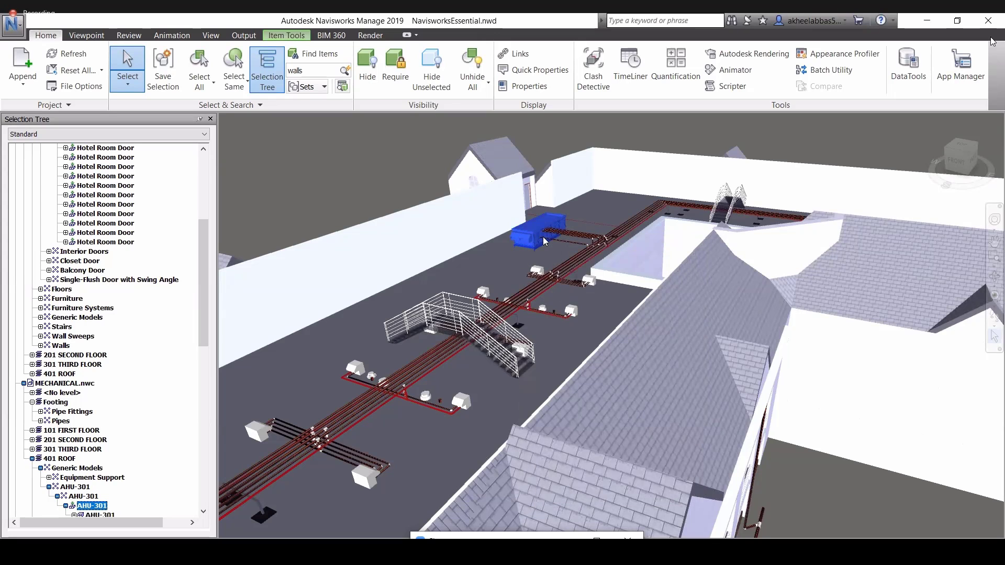
Step: Start adding a link to the selected AHU-301 unit and name it "AHU Photograph"
{"action": "right_click", "coordinate": [524, 238]}
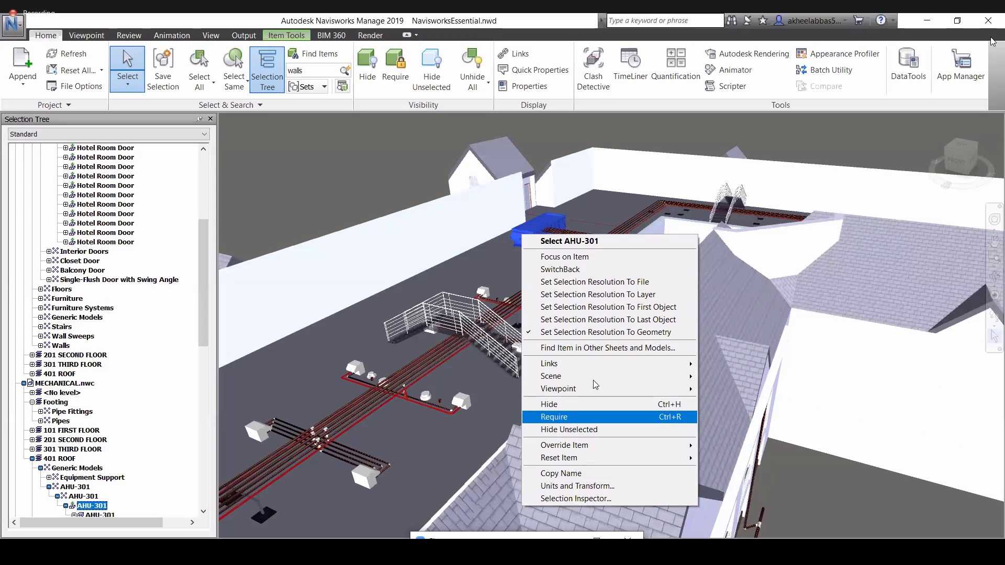
{"action": "mouse_move", "coordinate": [592, 370]}
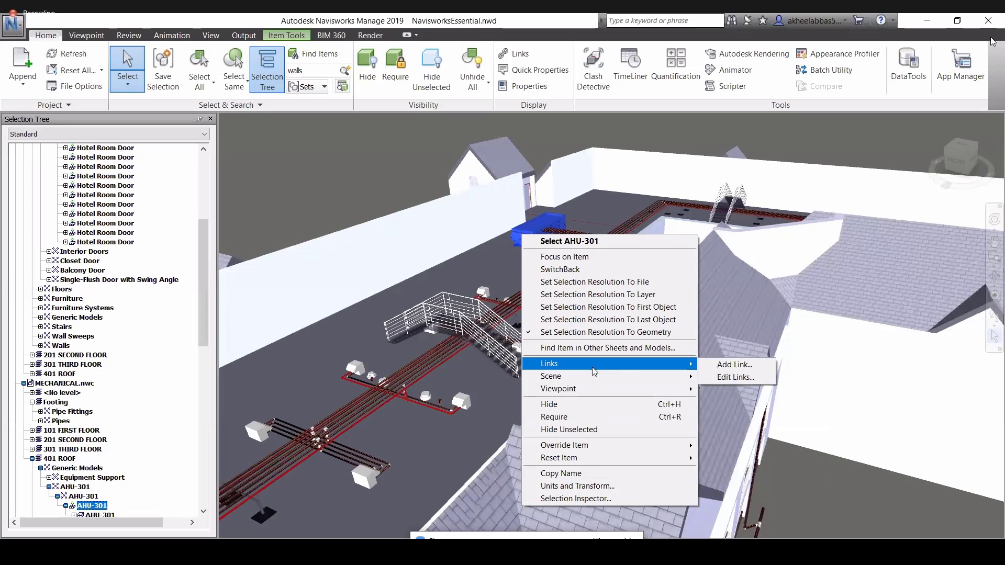
{"action": "left_click", "coordinate": [735, 365]}
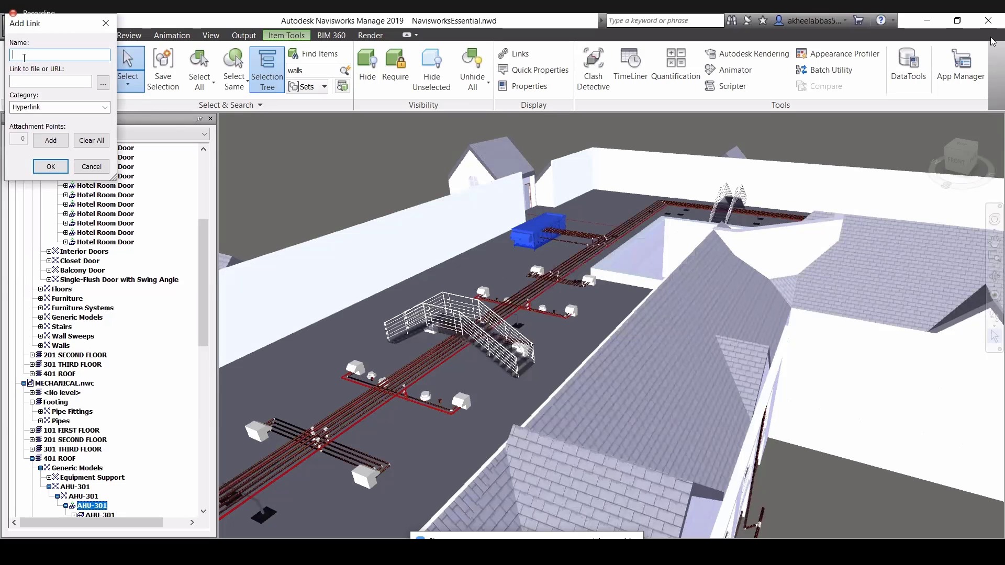
{"action": "type", "text": "Ahu"}
{"action": "key", "text": "BackSpace"}
{"action": "type", "text": "HU Photograph"}
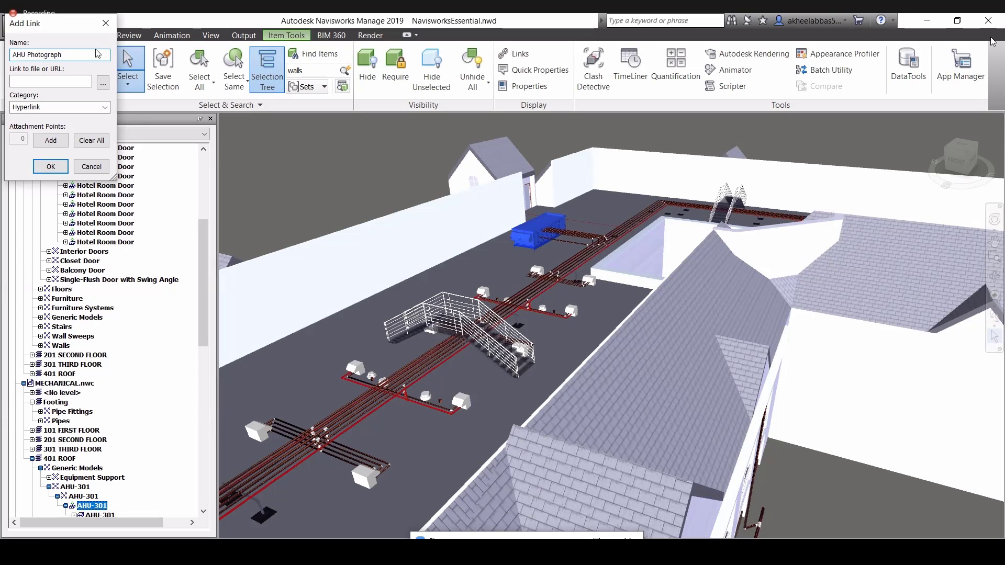
Step: Browse for the link's target file, filter by Image files, and open the Lynda Navisworks Essential Training folder on the Desktop
{"action": "left_click", "coordinate": [108, 81]}
{"action": "left_click", "coordinate": [108, 83]}
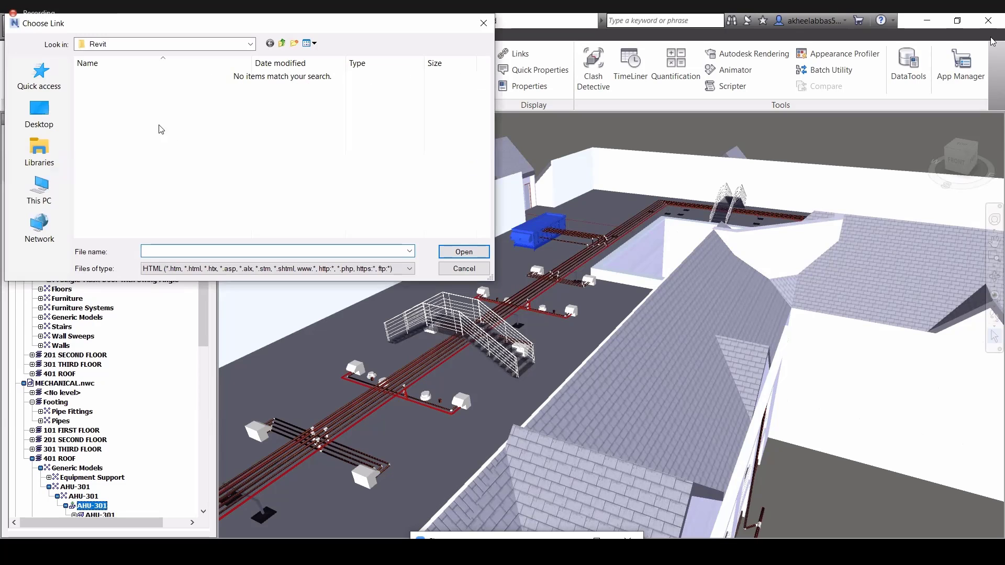
{"action": "left_click", "coordinate": [224, 270]}
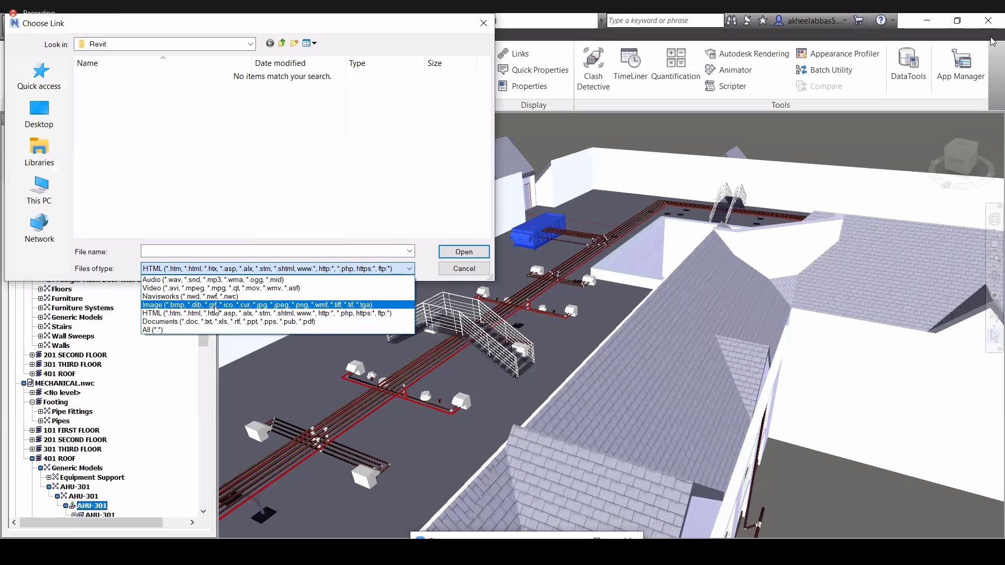
{"action": "left_click", "coordinate": [215, 304]}
{"action": "left_click", "coordinate": [40, 113]}
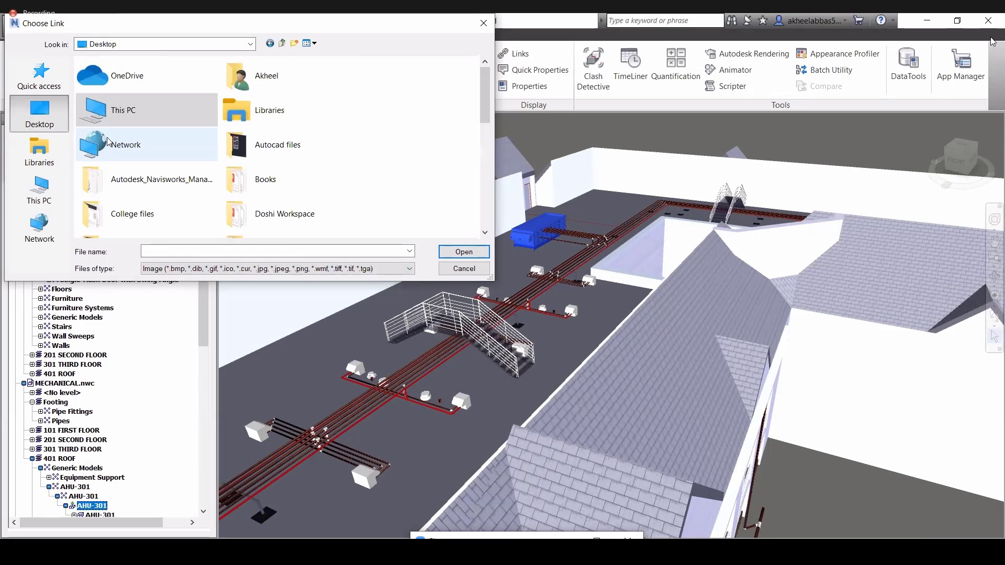
{"action": "scroll", "coordinate": [181, 146], "scroll_direction": "down", "scroll_amount": 5}
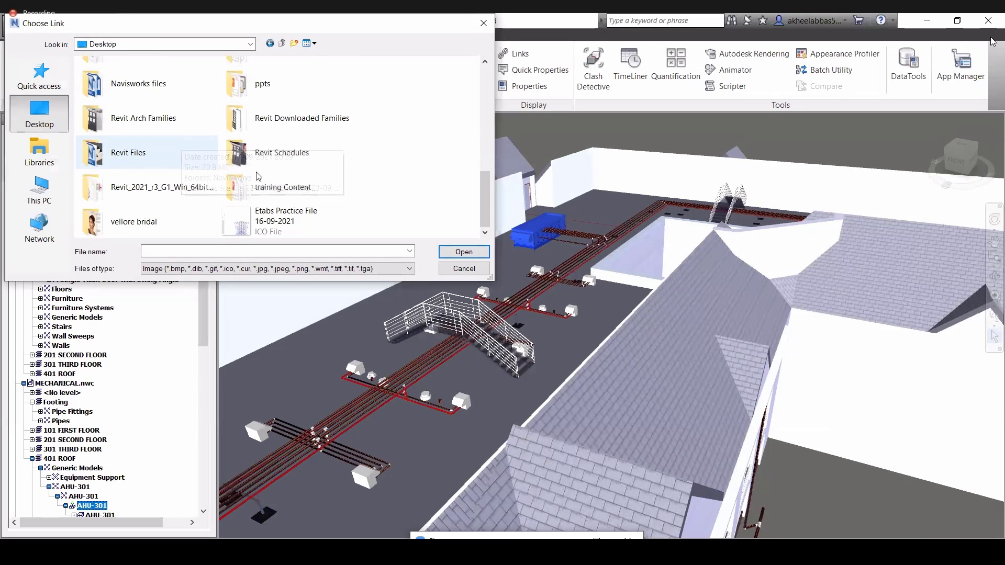
{"action": "scroll", "coordinate": [257, 176], "scroll_direction": "up", "scroll_amount": 6}
{"action": "scroll", "coordinate": [184, 162], "scroll_direction": "down", "scroll_amount": 2}
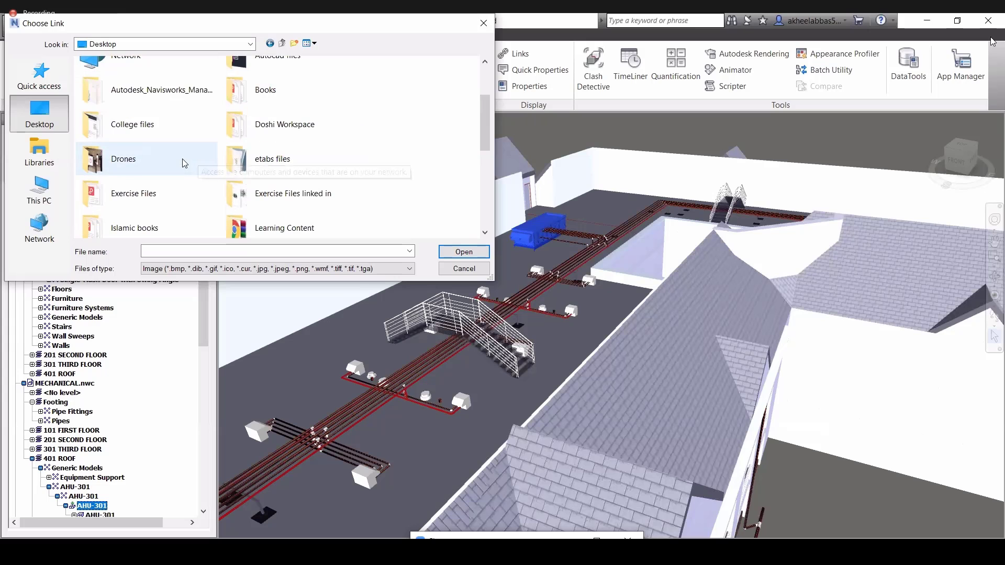
{"action": "scroll", "coordinate": [183, 145], "scroll_direction": "down", "scroll_amount": 2}
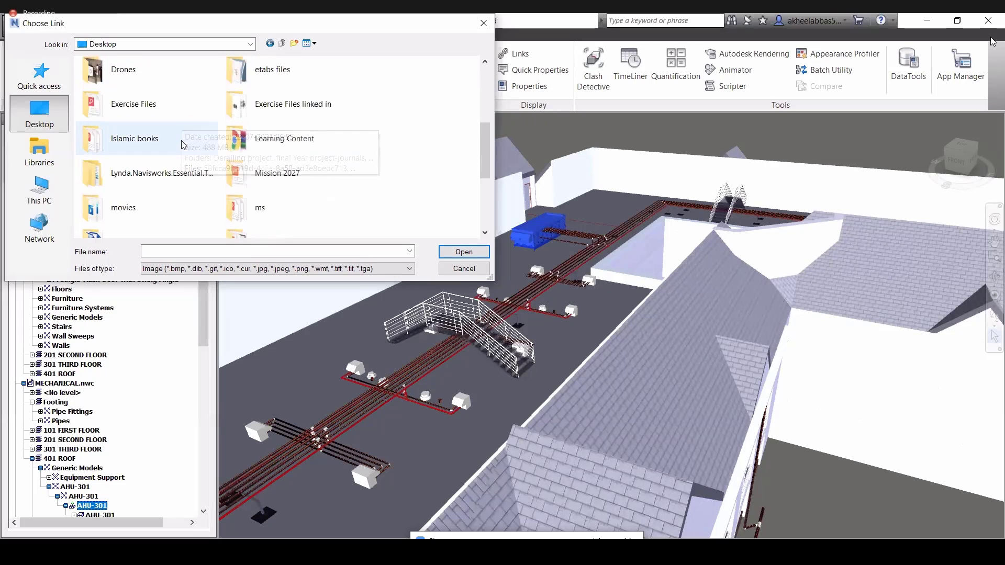
{"action": "scroll", "coordinate": [183, 145], "scroll_direction": "down", "scroll_amount": 3}
{"action": "double_click", "coordinate": [178, 88]}
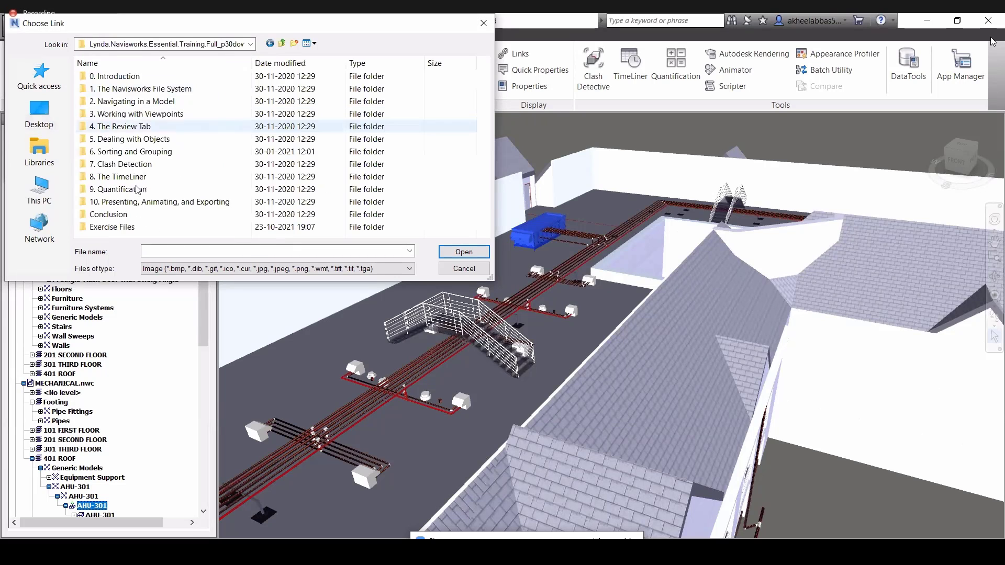
Step: Choose the AHU-301 image in the Links subfolder of Exercise Files as the link target
{"action": "double_click", "coordinate": [129, 226]}
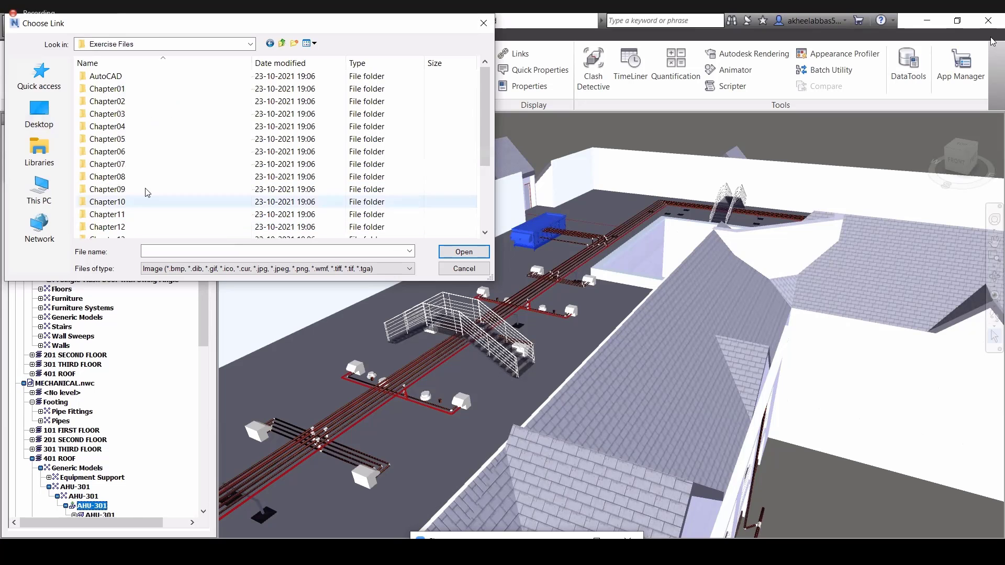
{"action": "scroll", "coordinate": [145, 193], "scroll_direction": "down", "scroll_amount": 3}
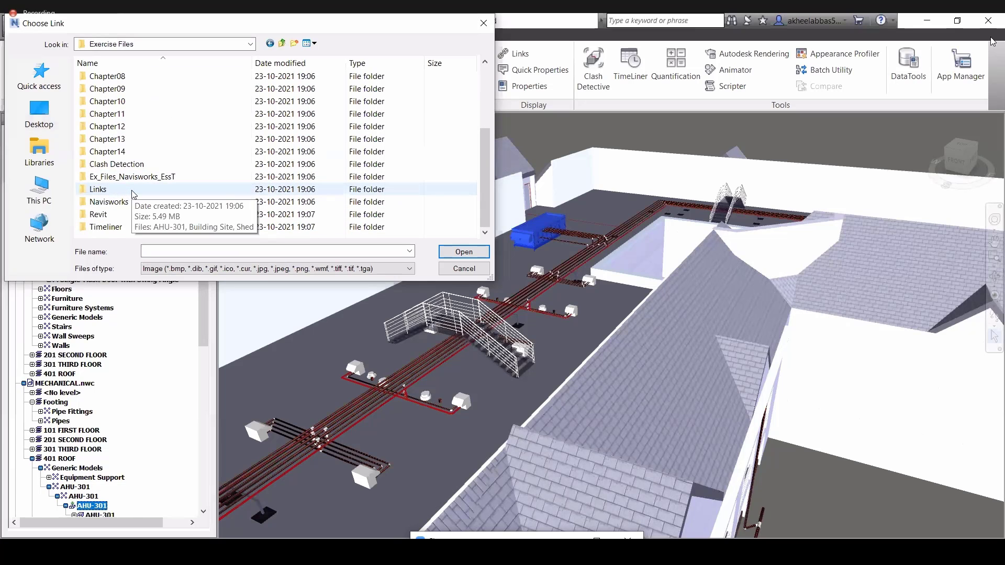
{"action": "double_click", "coordinate": [132, 191]}
{"action": "left_click", "coordinate": [117, 112]}
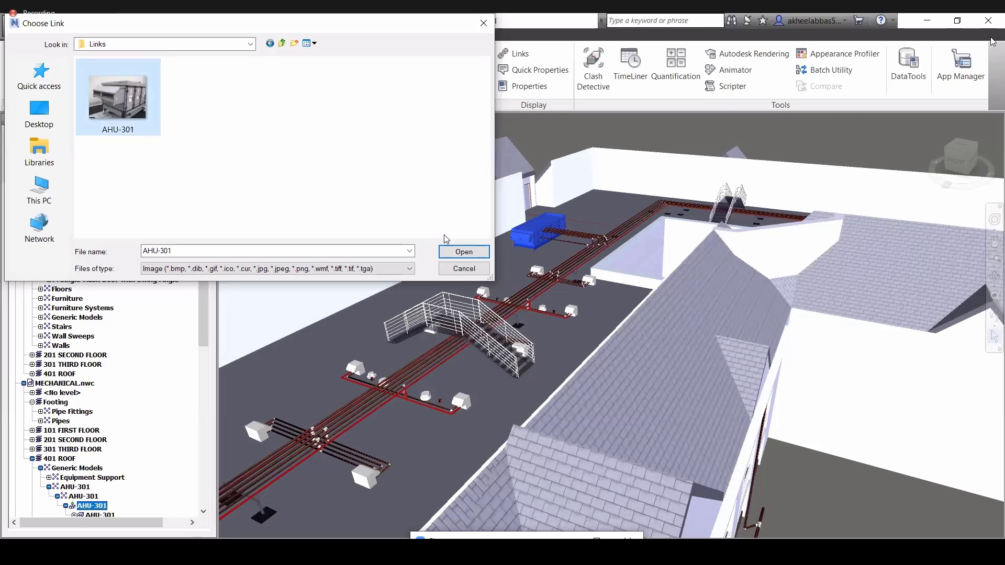
{"action": "left_click", "coordinate": [463, 251]}
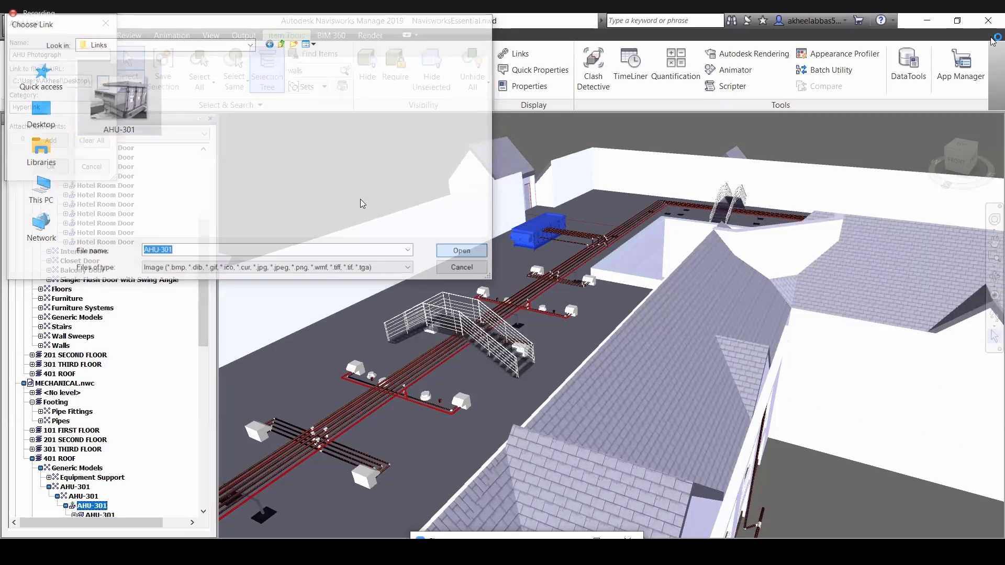
Step: Try to add an attachment point to the AHU Photograph link, accept the link, and clear the selection in the model
{"action": "left_click", "coordinate": [50, 140]}
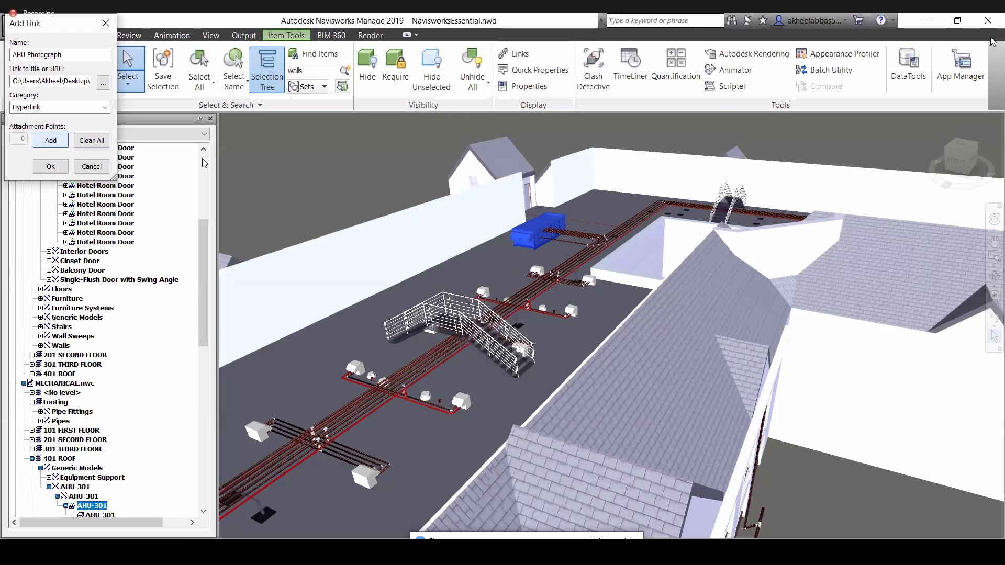
{"action": "left_click", "coordinate": [50, 167]}
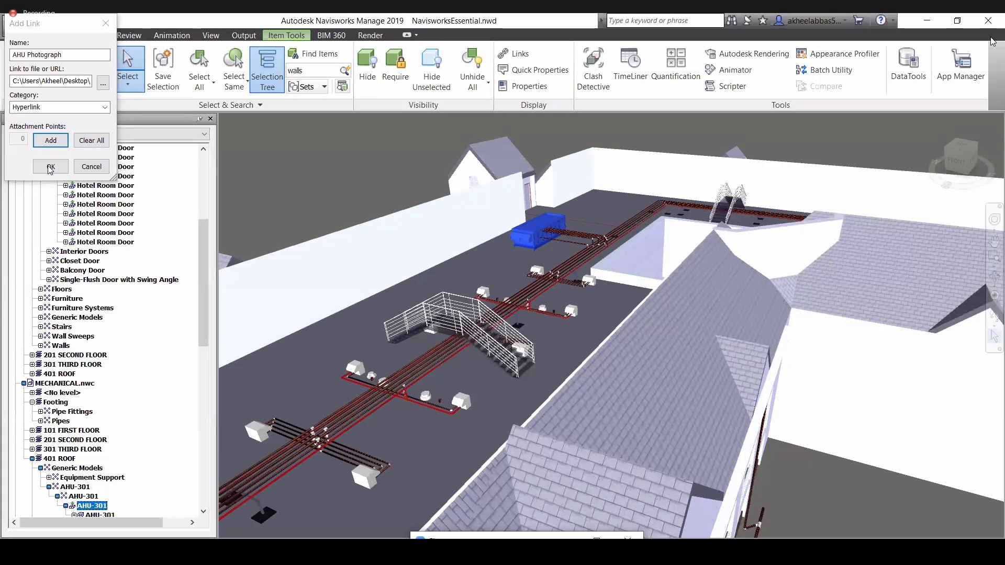
{"action": "left_click", "coordinate": [50, 167]}
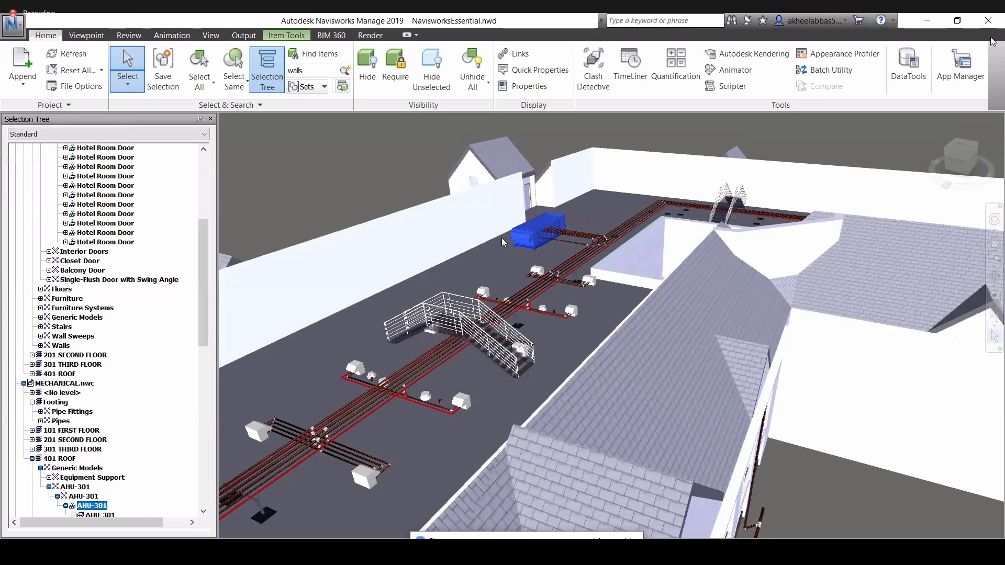
{"action": "left_click", "coordinate": [418, 247]}
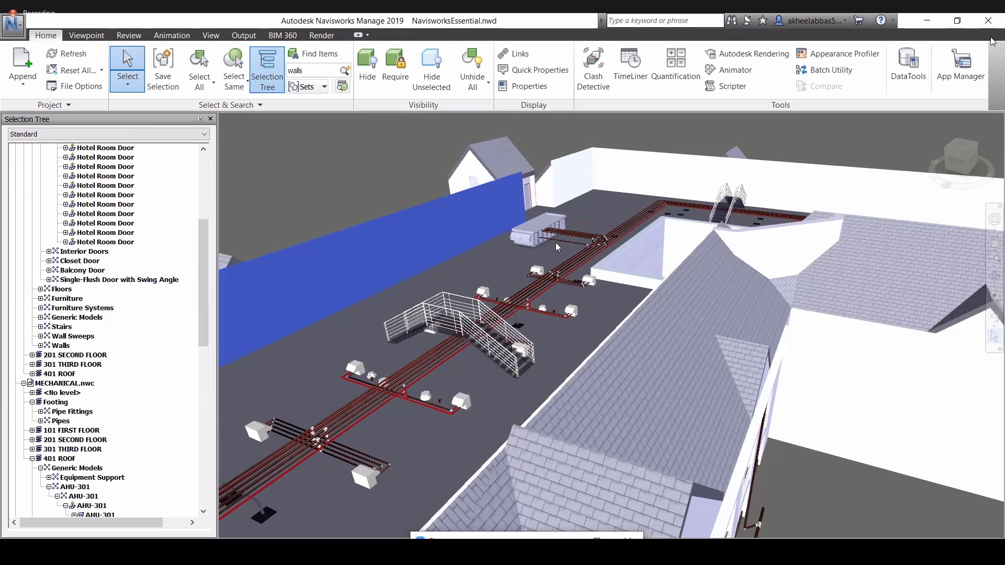
{"action": "key", "text": "Escape"}
Step: Select the Composite Part geometry of AHU-301 and start a new link on it named "Ahu Unit"
{"action": "left_click", "coordinate": [532, 231]}
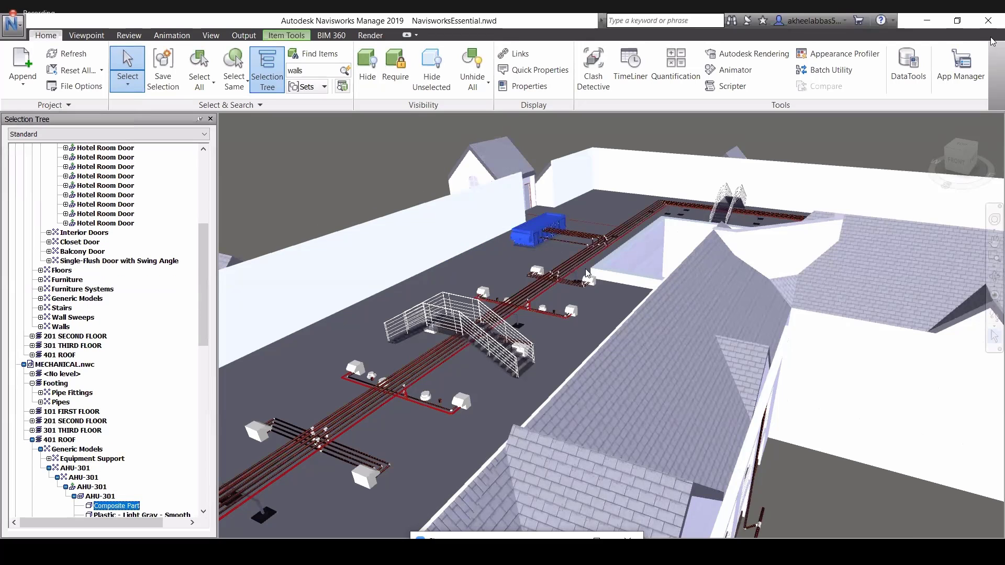
{"action": "right_click", "coordinate": [532, 231]}
{"action": "mouse_move", "coordinate": [686, 361]}
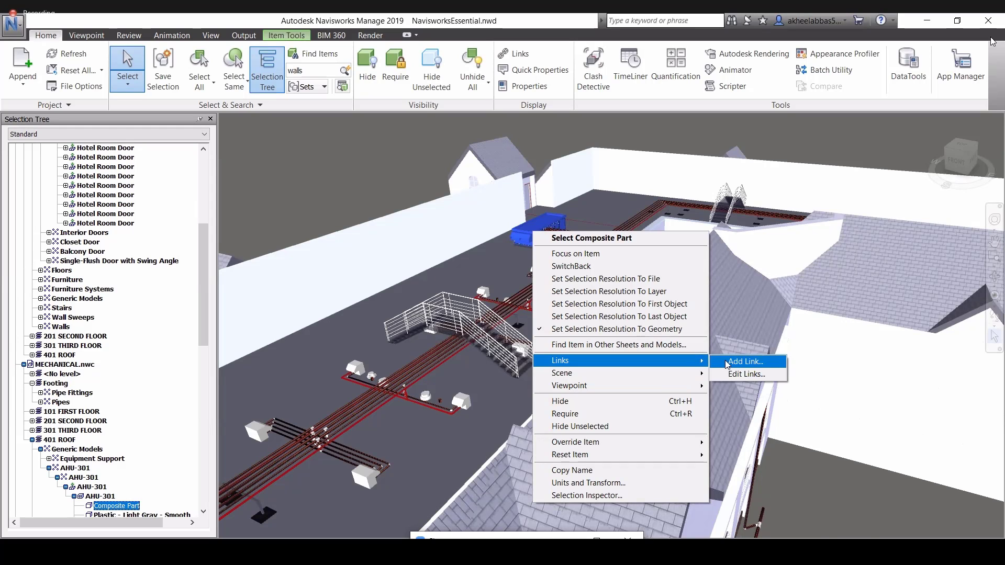
{"action": "left_click", "coordinate": [727, 363]}
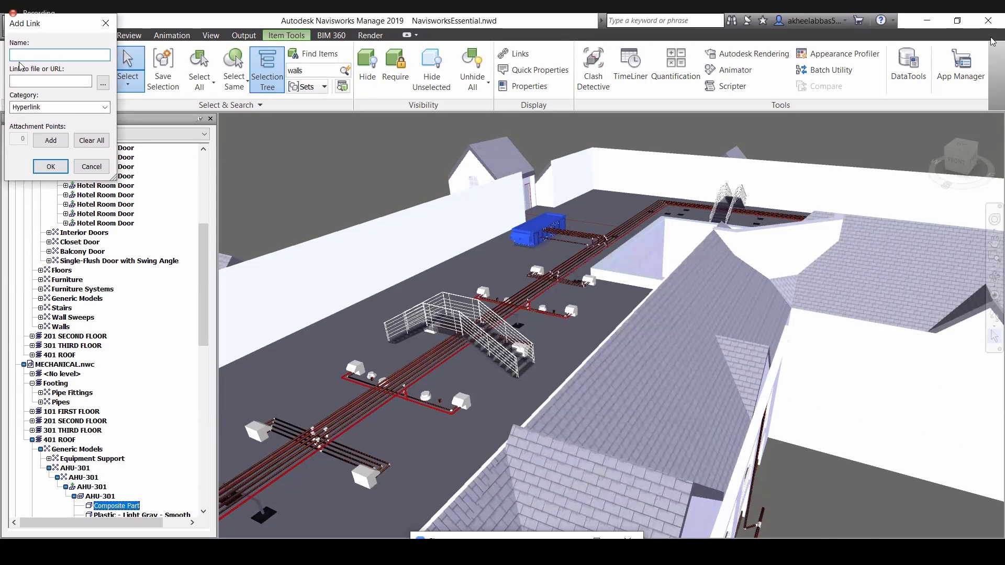
{"action": "type", "text": "Ahu Unit"}
Step: Set the AHU-301 image from the Links folder as the Ahu Unit link's target, filtering by Image files, and accept the link
{"action": "left_click", "coordinate": [103, 82]}
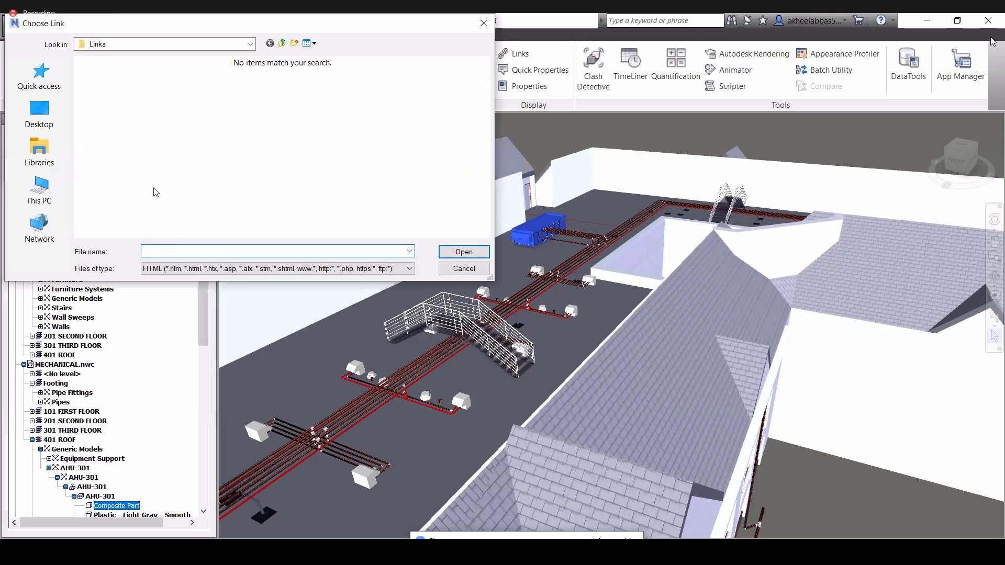
{"action": "left_click", "coordinate": [186, 269]}
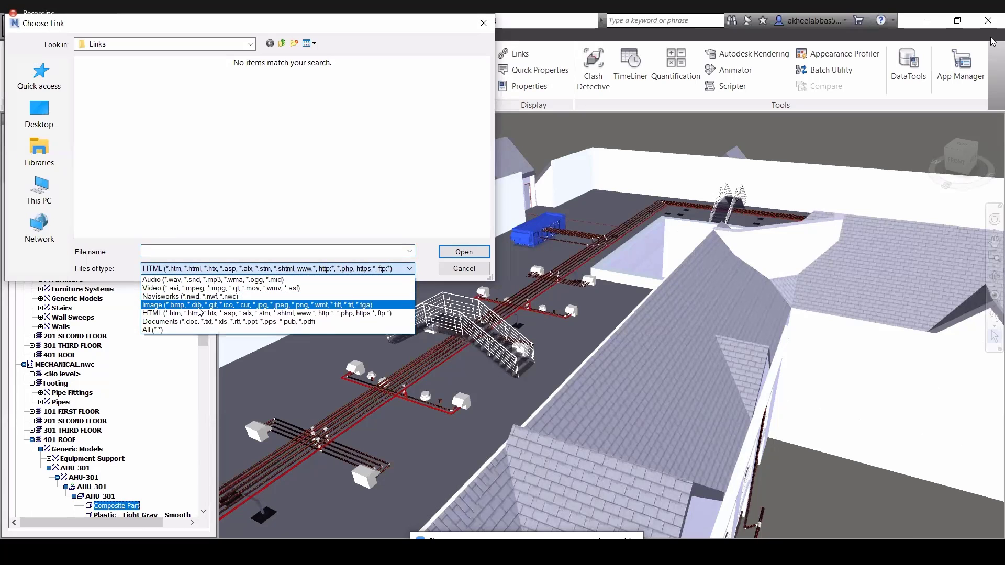
{"action": "left_click", "coordinate": [197, 306]}
{"action": "left_click", "coordinate": [118, 96]}
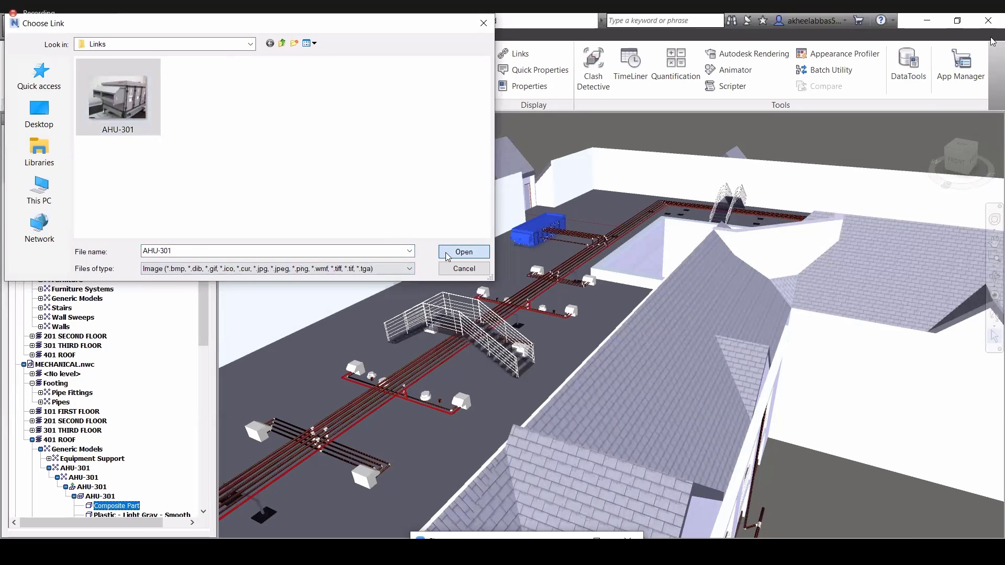
{"action": "left_click", "coordinate": [464, 252]}
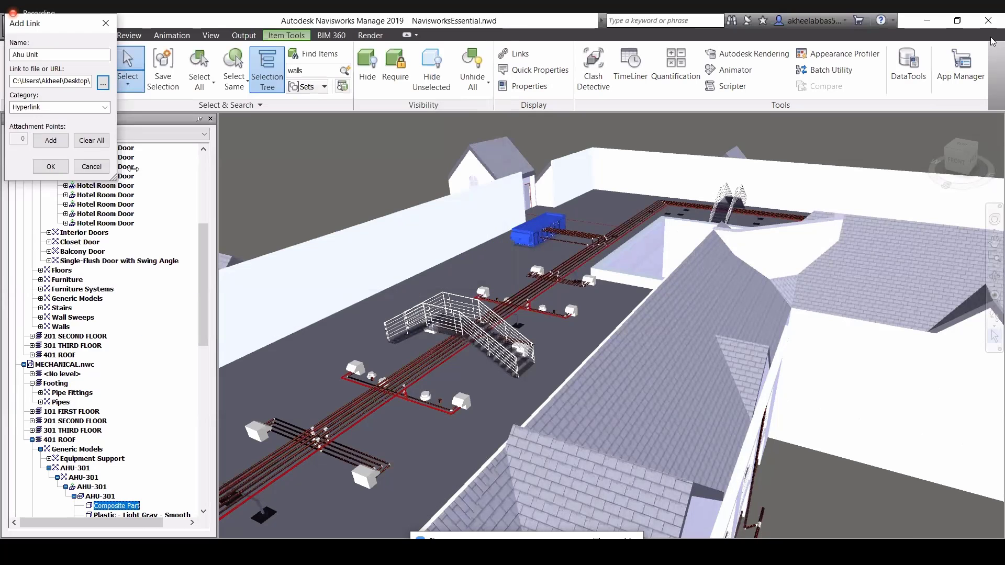
{"action": "left_click", "coordinate": [50, 166]}
Step: Try to open the Ahu Unit link from the rooftop unit's Composite Part, and clear the selection
{"action": "right_click", "coordinate": [500, 241]}
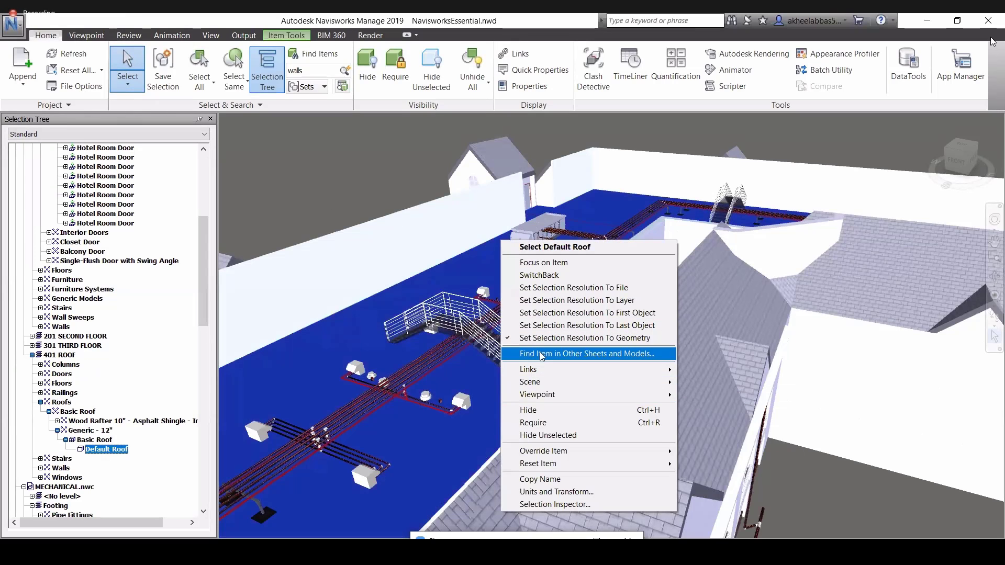
{"action": "left_click", "coordinate": [495, 282]}
{"action": "left_click", "coordinate": [514, 242]}
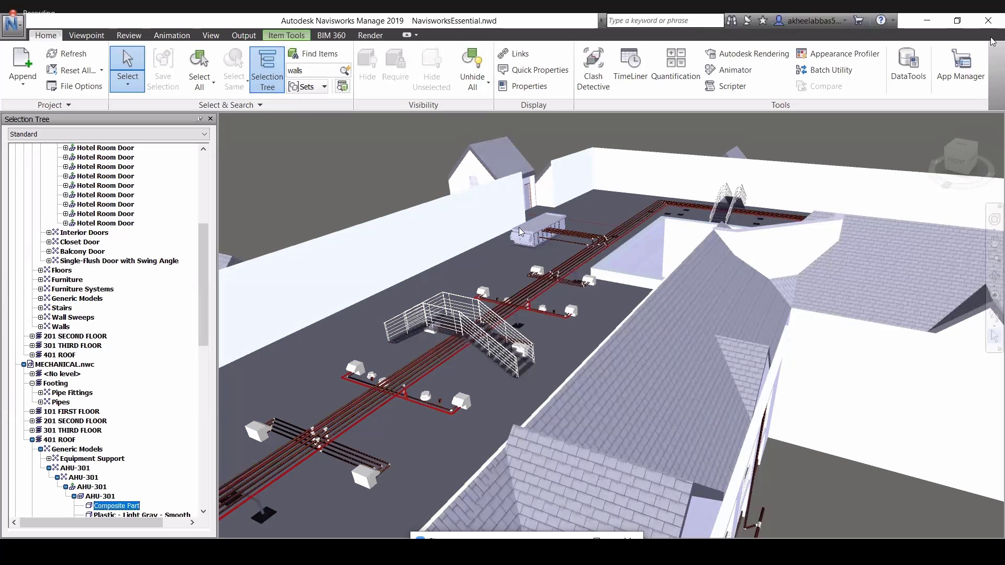
{"action": "right_click", "coordinate": [519, 227]}
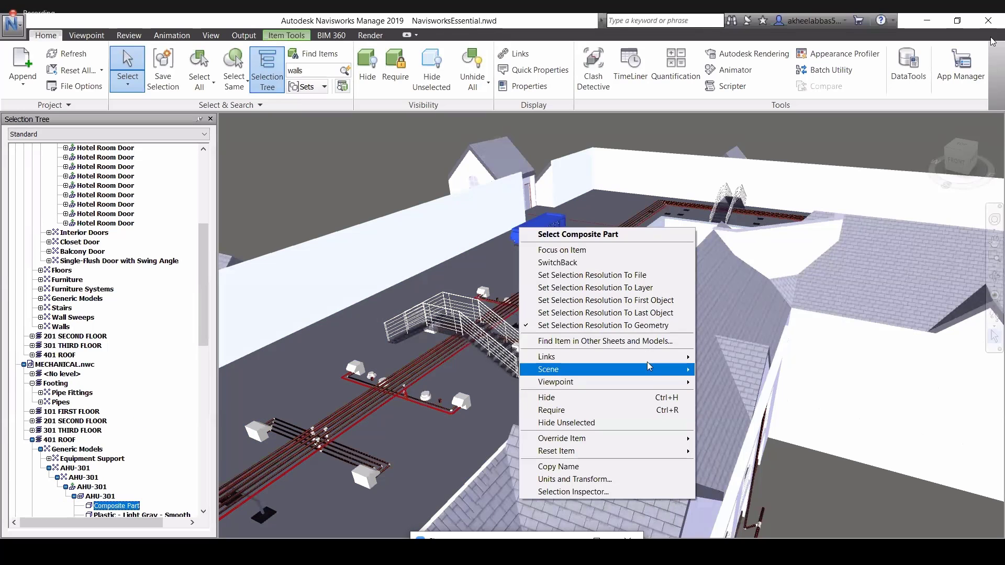
{"action": "mouse_move", "coordinate": [648, 360]}
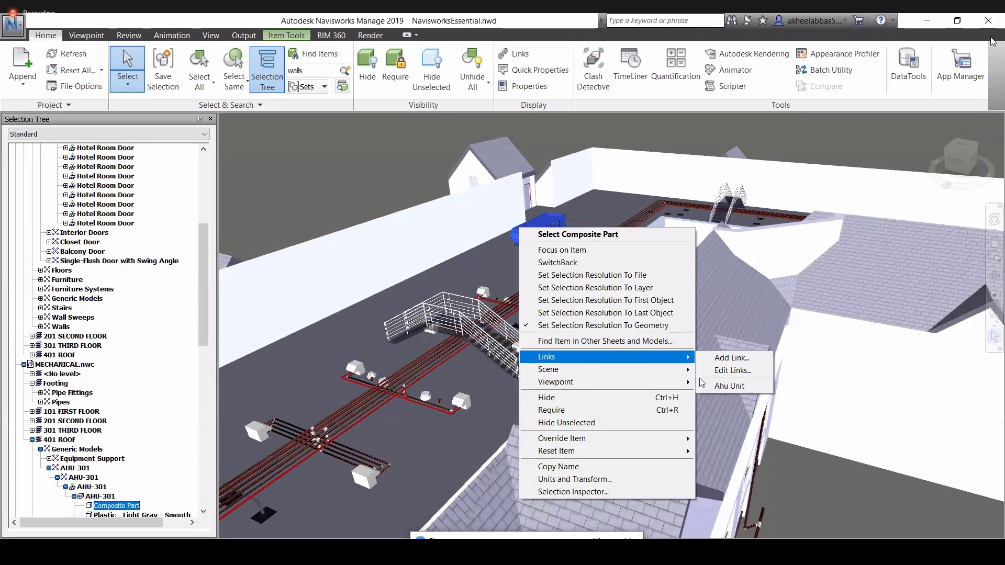
{"action": "left_click", "coordinate": [729, 386]}
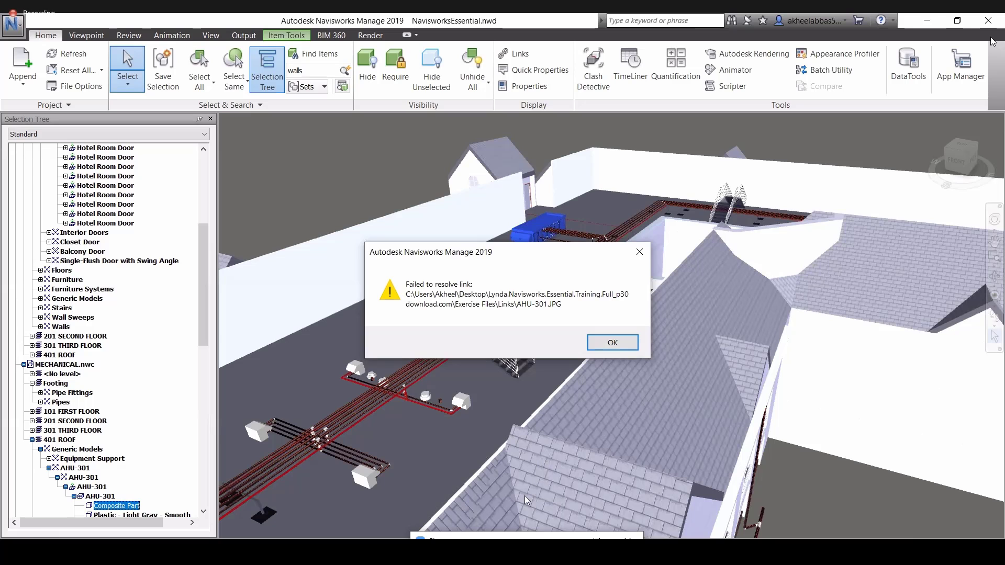
{"action": "left_click", "coordinate": [601, 344]}
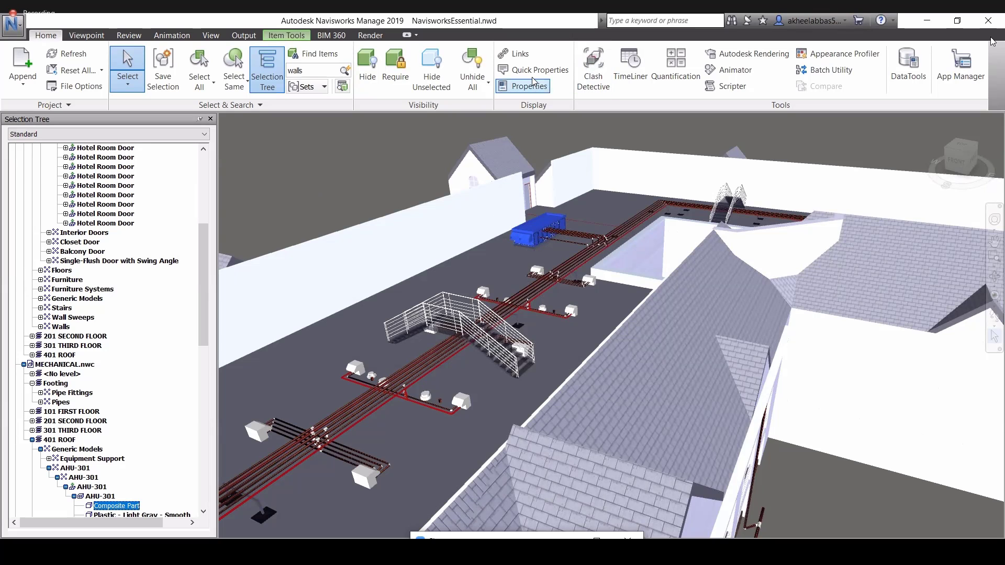
{"action": "left_click", "coordinate": [545, 69]}
{"action": "key", "text": "Escape"}
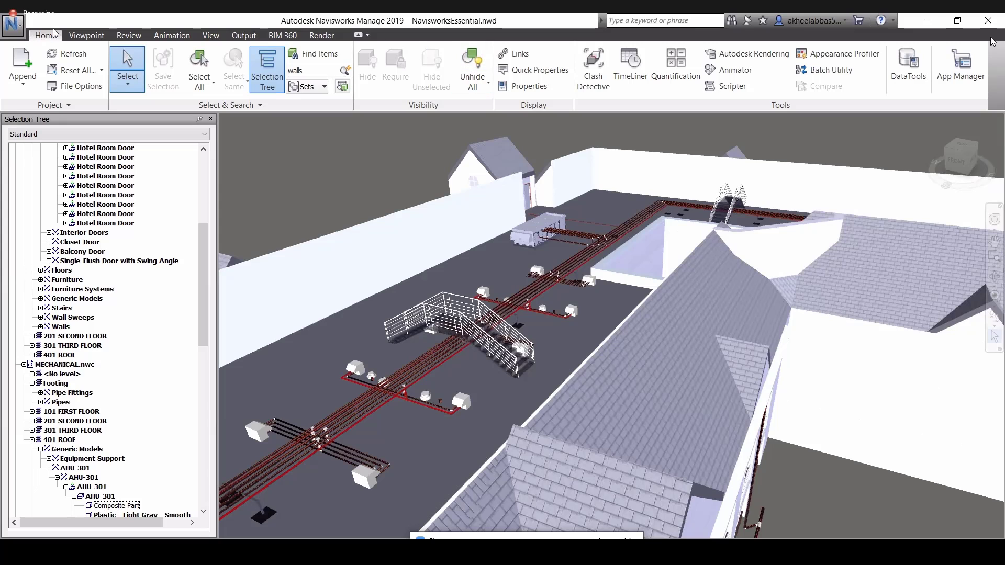
Step: Align the camera along the X axis to view the hotel from its left side
{"action": "left_click", "coordinate": [87, 35]}
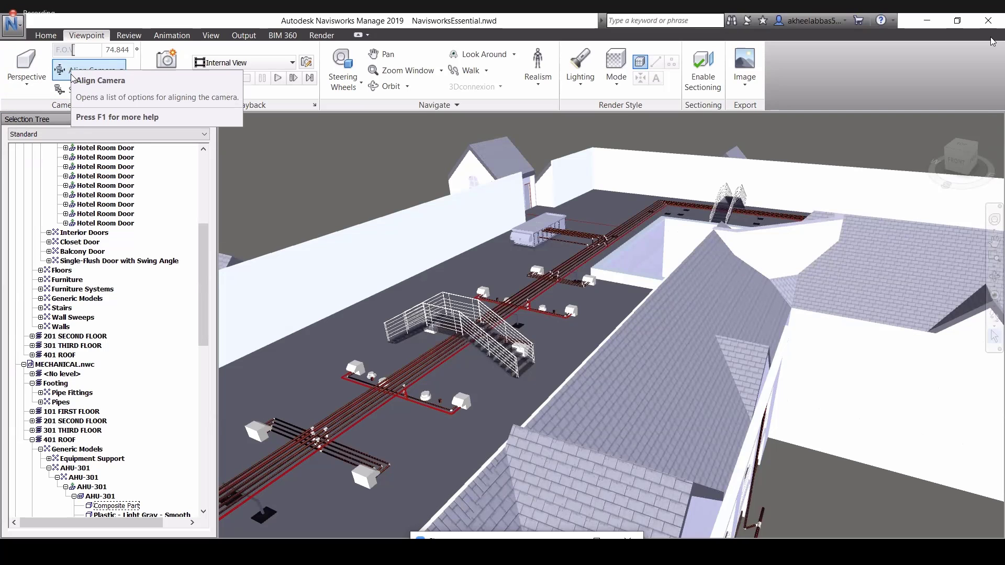
{"action": "left_click", "coordinate": [73, 74]}
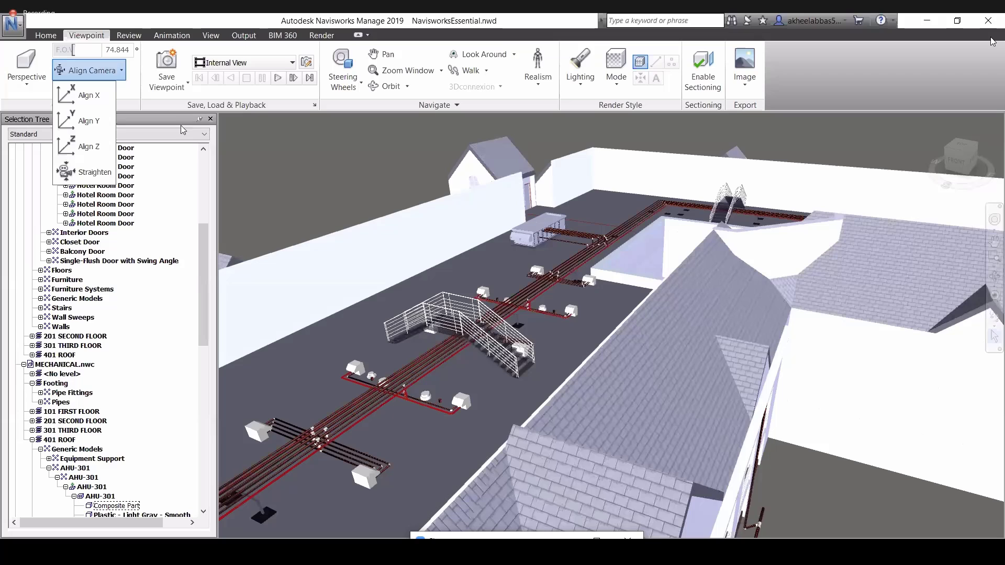
{"action": "left_click", "coordinate": [87, 116]}
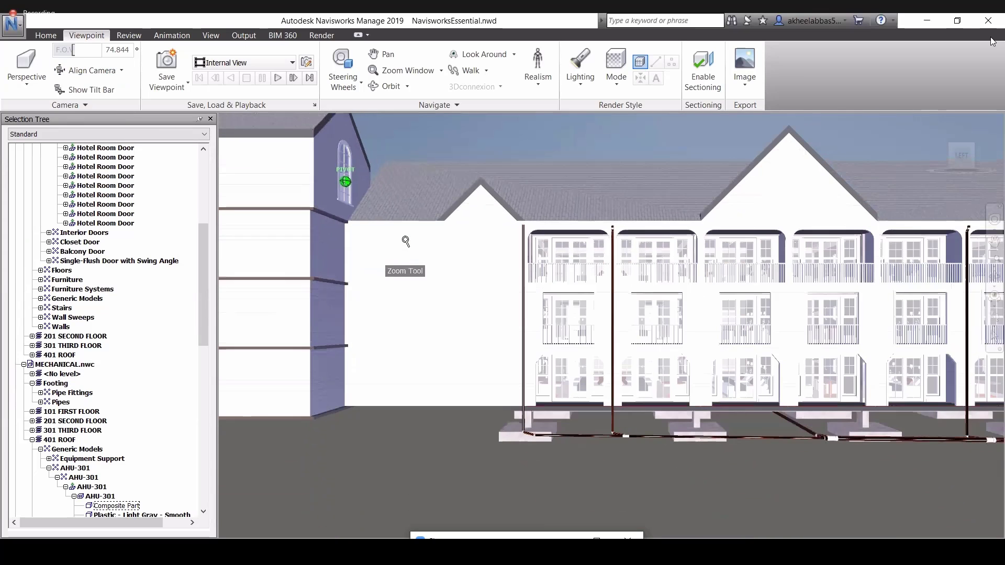
{"action": "scroll", "coordinate": [406, 241], "scroll_direction": "down", "scroll_amount": 3}
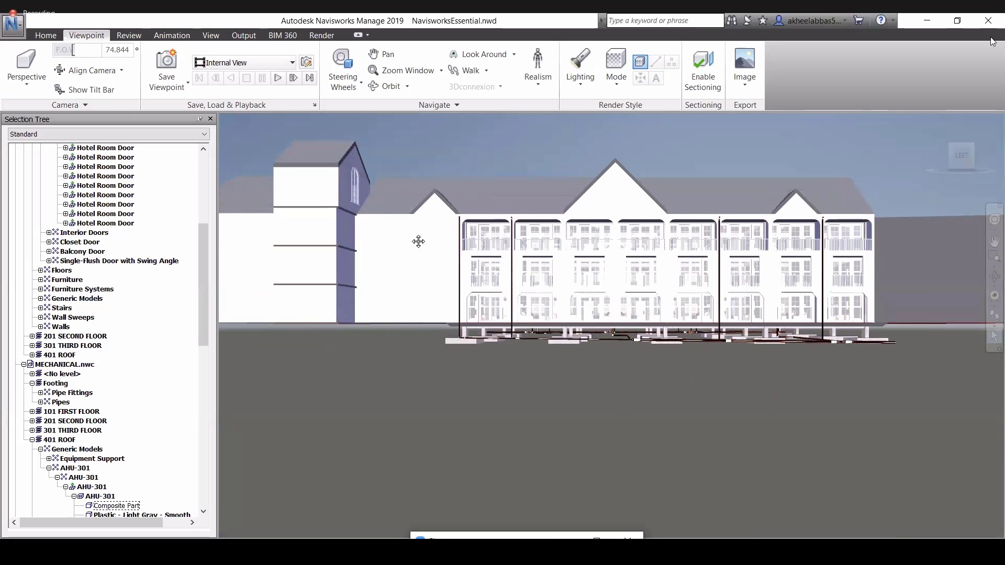
{"action": "middle_click_drag", "start_coordinate": [418, 241], "coordinate": [507, 317]}
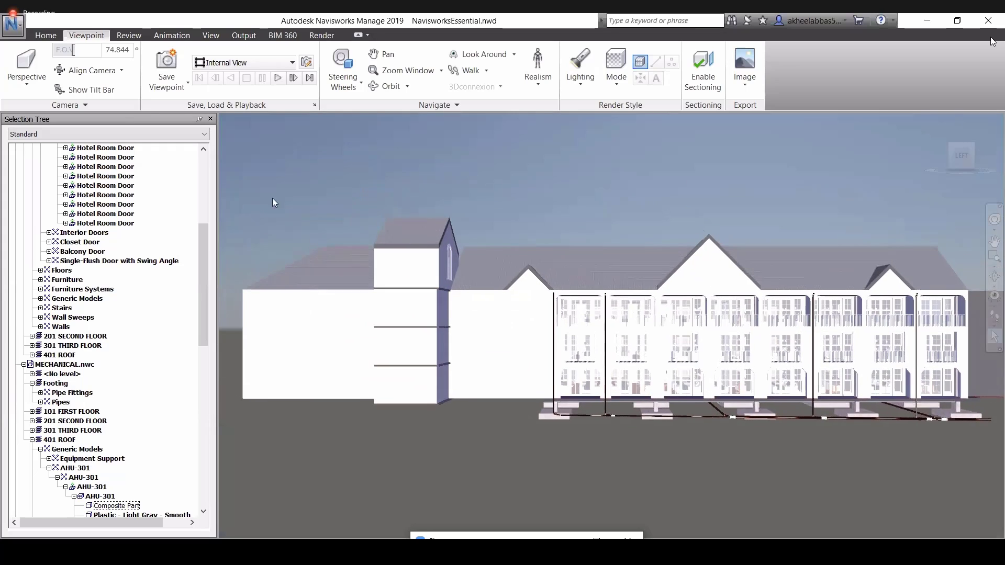
Step: Align the camera along the Y axis, followed by the Z axis for a top view of the roof
{"action": "left_click", "coordinate": [98, 81]}
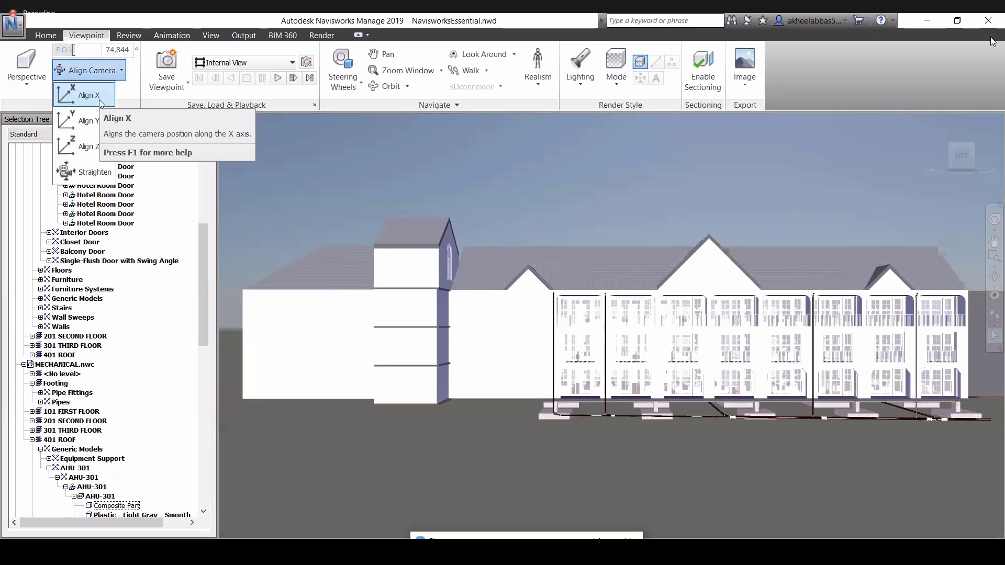
{"action": "left_click", "coordinate": [102, 120]}
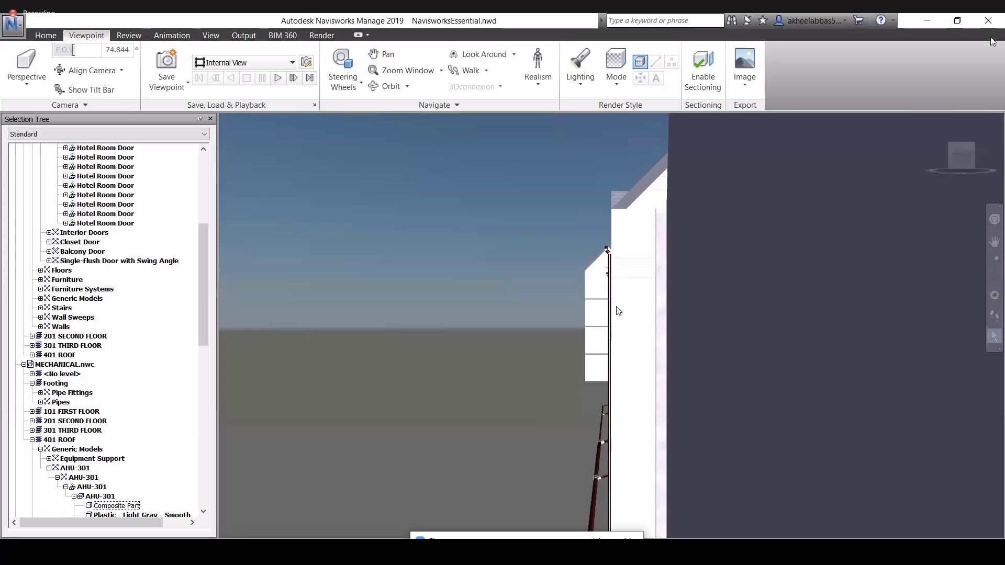
{"action": "left_click", "coordinate": [100, 76]}
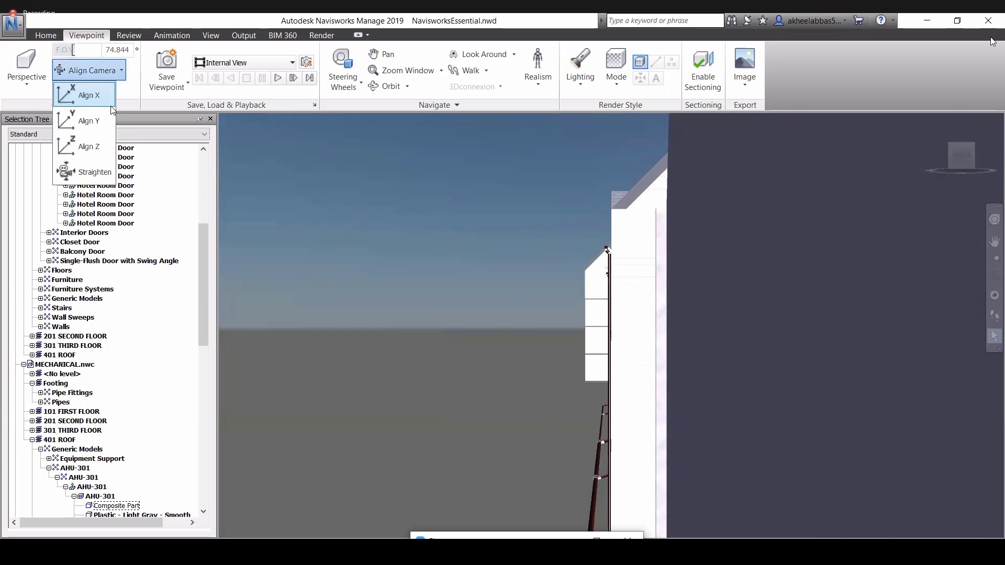
{"action": "left_click", "coordinate": [100, 146]}
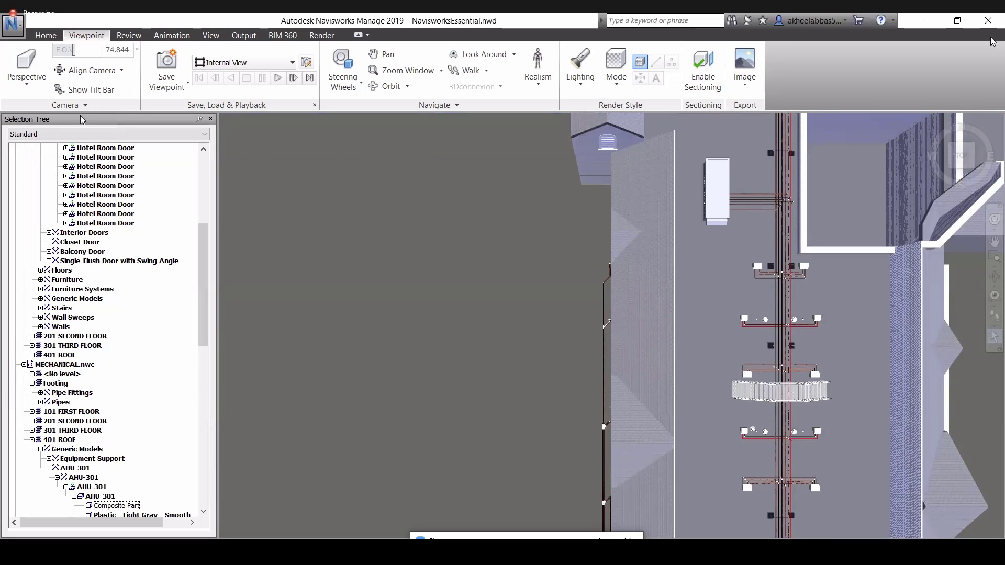
Step: Apply Straighten to the camera and return the model to the Home view
{"action": "left_click", "coordinate": [92, 70]}
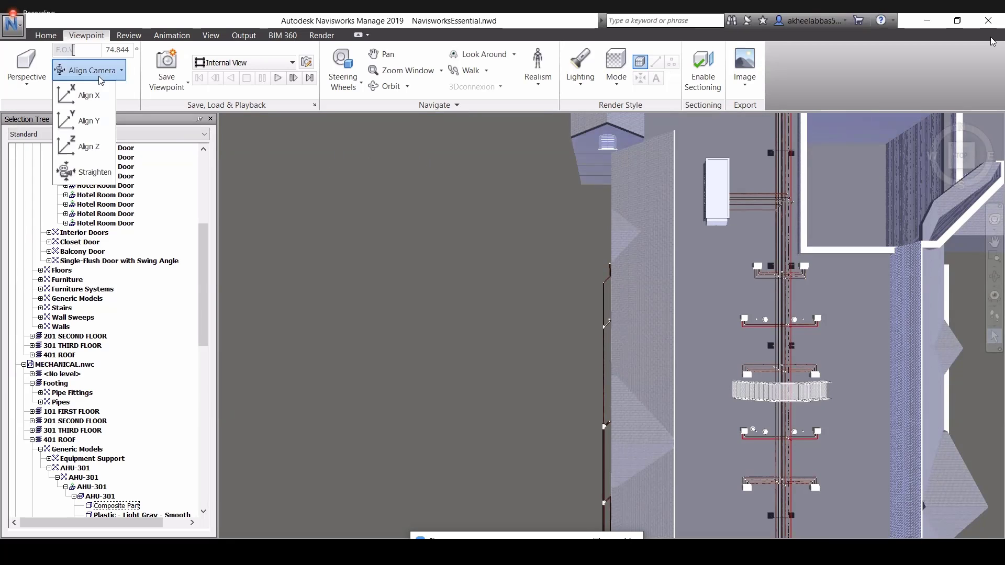
{"action": "left_click", "coordinate": [99, 176]}
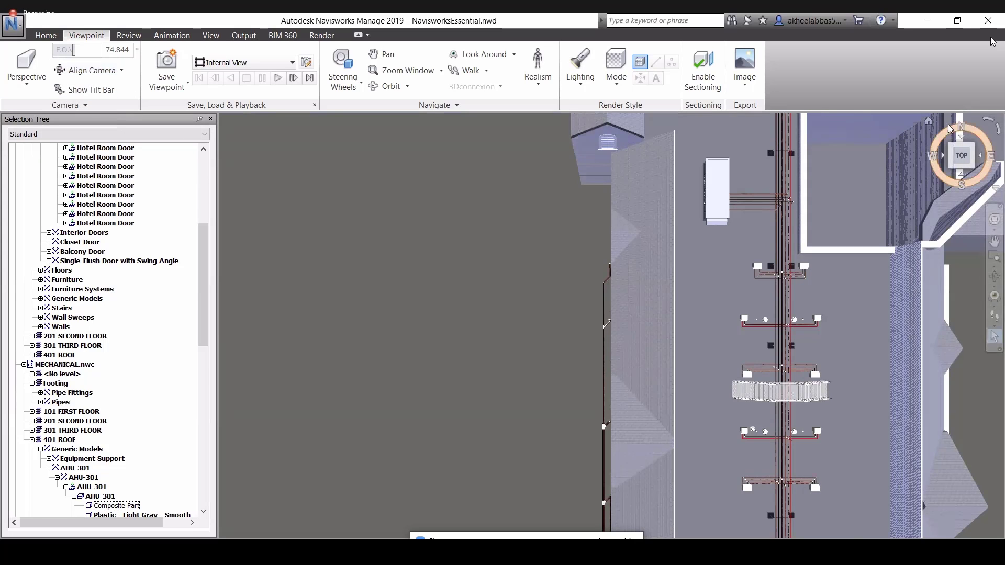
{"action": "left_click", "coordinate": [928, 121]}
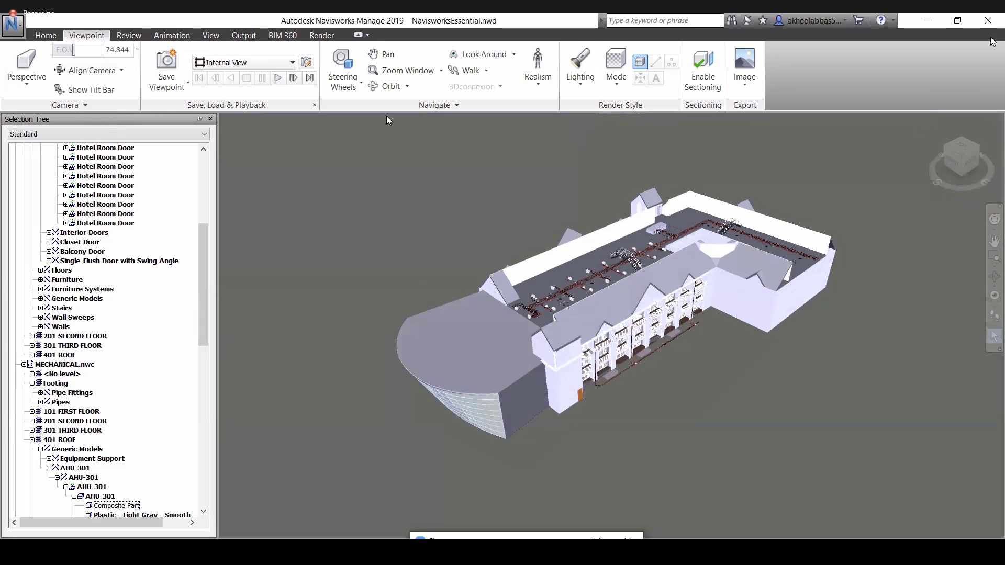
Step: Show the camera's Tilt bar, widen it, and close it again
{"action": "left_click", "coordinate": [100, 93]}
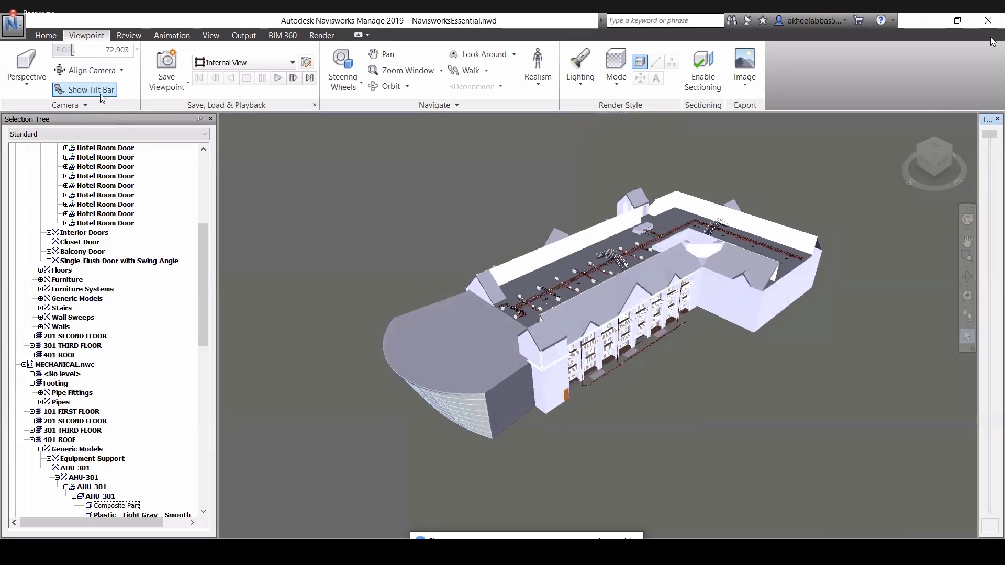
{"action": "left_click_drag", "start_coordinate": [976, 138], "coordinate": [791, 141]}
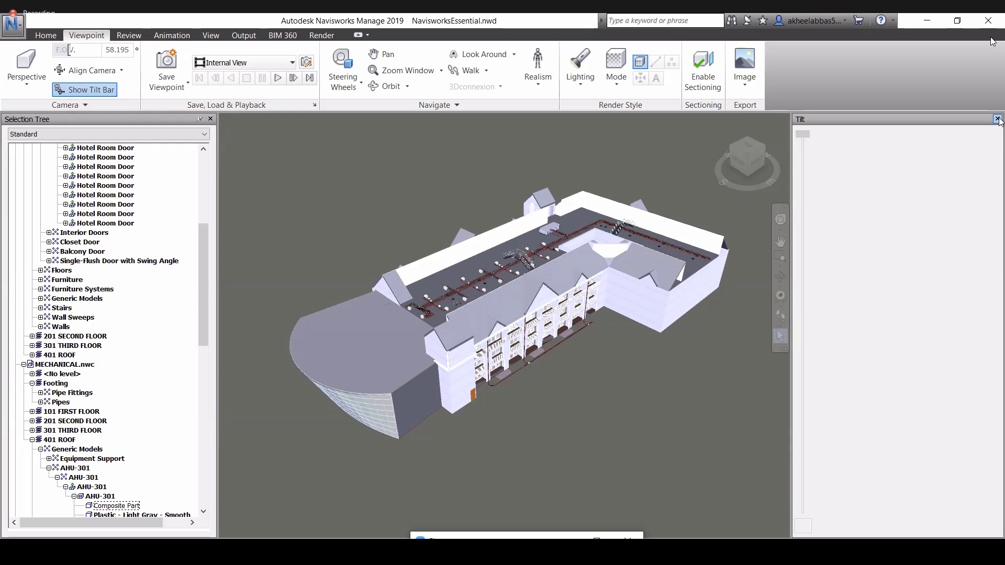
{"action": "left_click", "coordinate": [998, 120]}
Step: Choose Perspective projection, orbit the hotel toward its curved front, and switch the camera to Orthographic
{"action": "left_click", "coordinate": [33, 88]}
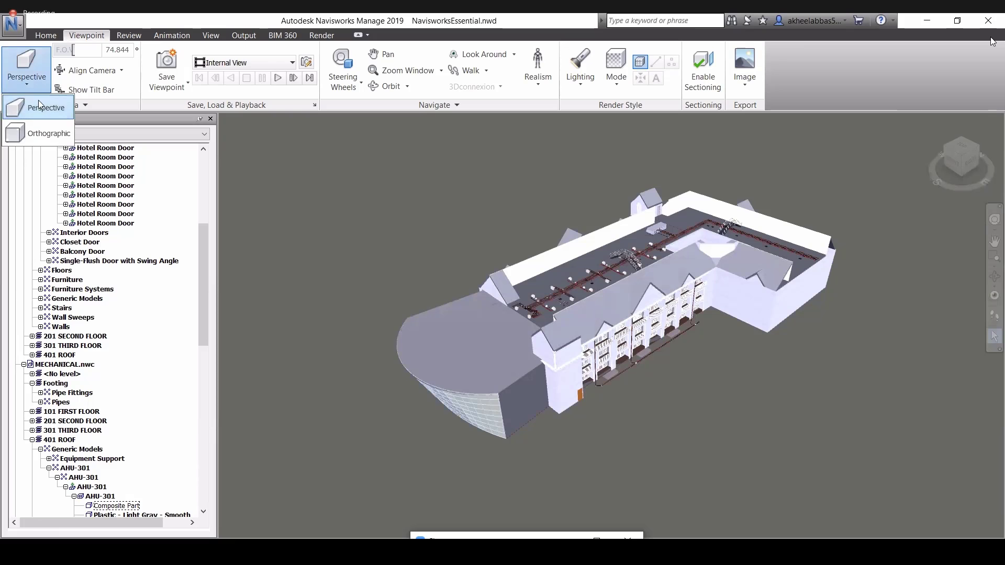
{"action": "left_click", "coordinate": [40, 106]}
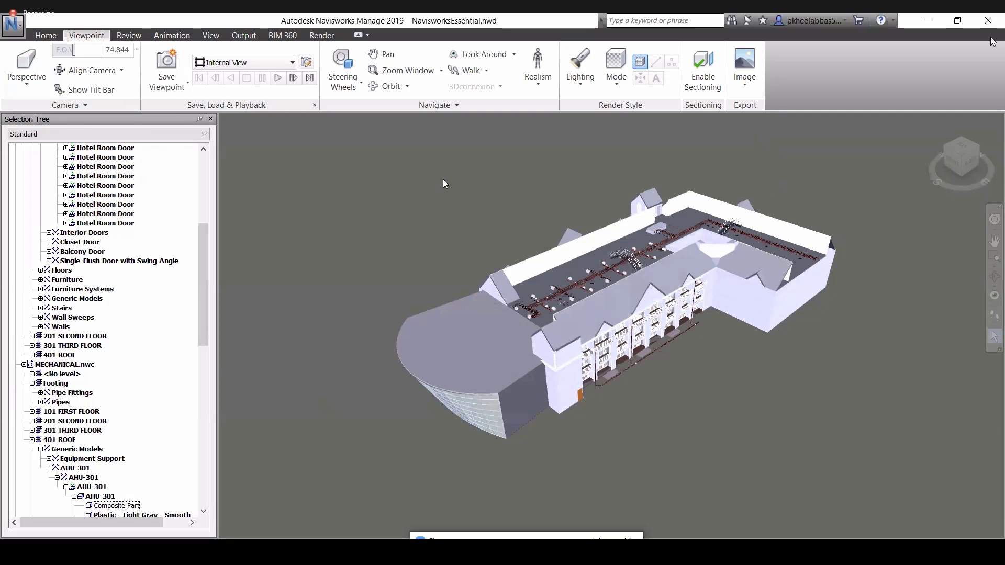
{"action": "middle_click_drag", "start_coordinate": [469, 367], "coordinate": [505, 390], "text": "shift"}
{"action": "left_click", "coordinate": [8, 88]}
{"action": "left_click", "coordinate": [28, 130]}
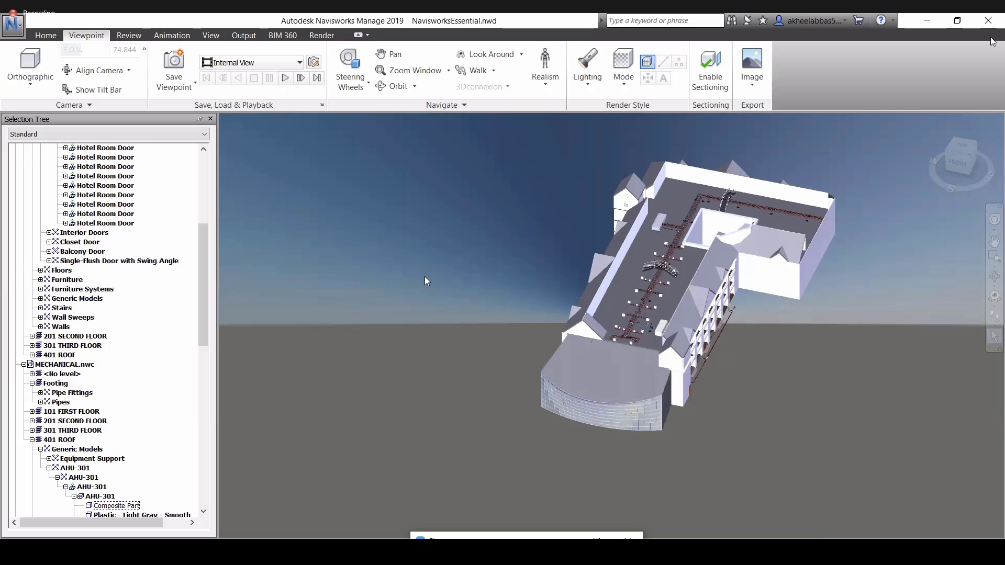
Step: Switch the camera back to Perspective projection and restore the Home view
{"action": "left_click", "coordinate": [16, 86]}
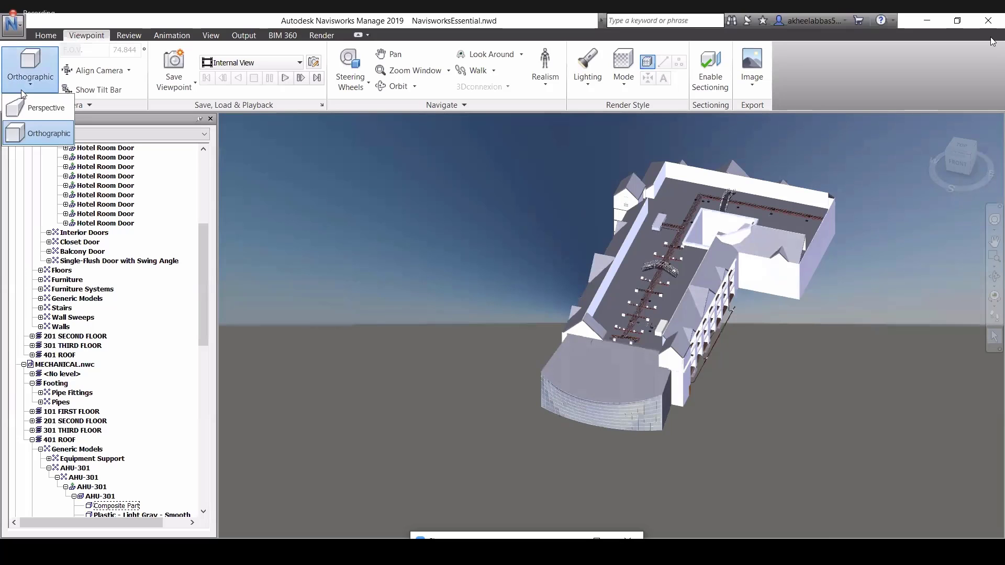
{"action": "left_click", "coordinate": [31, 99]}
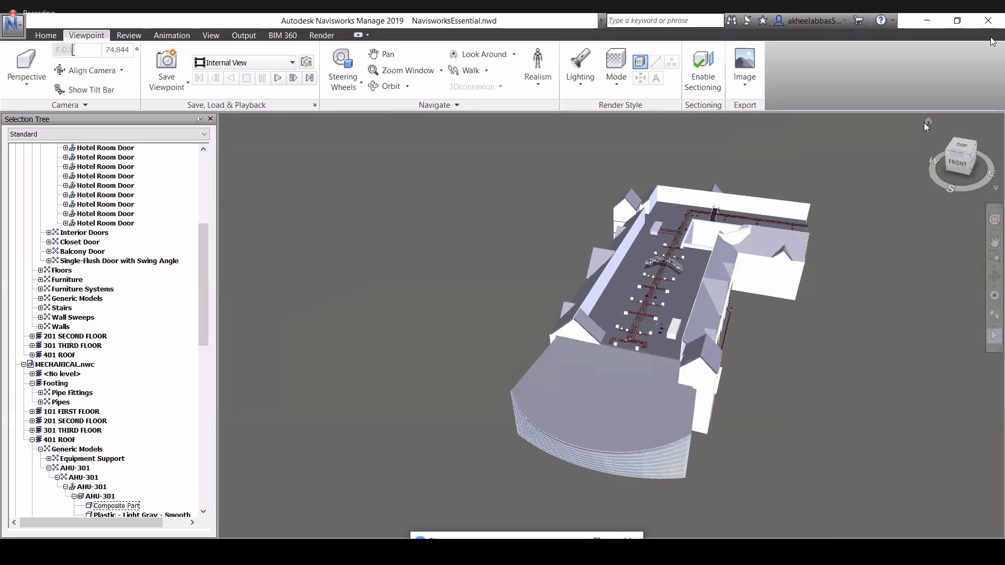
{"action": "left_click", "coordinate": [929, 124]}
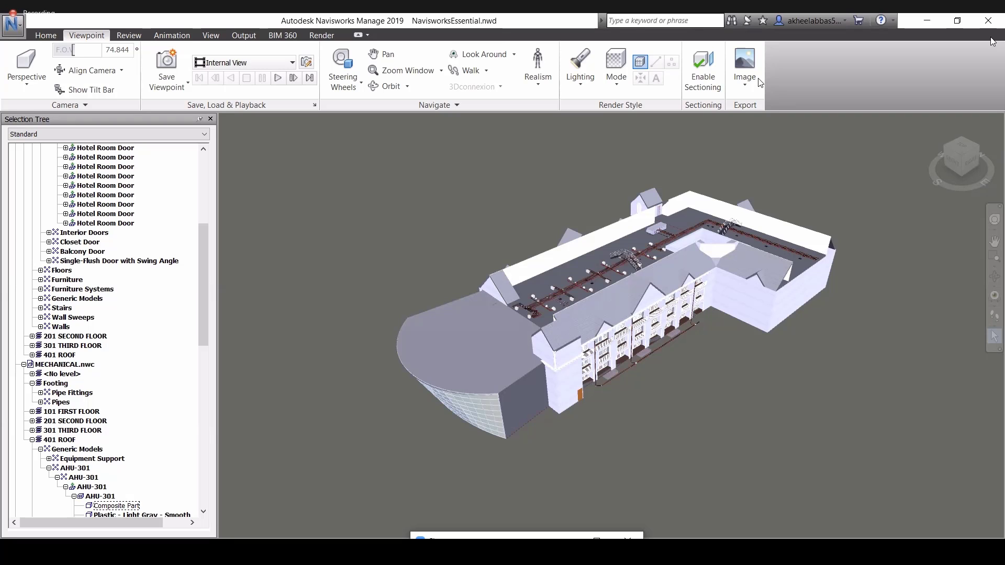
Step: Show the Save Viewpoint and Record options for the hotel model
{"action": "scroll", "coordinate": [515, 218], "scroll_direction": "down", "scroll_amount": 2}
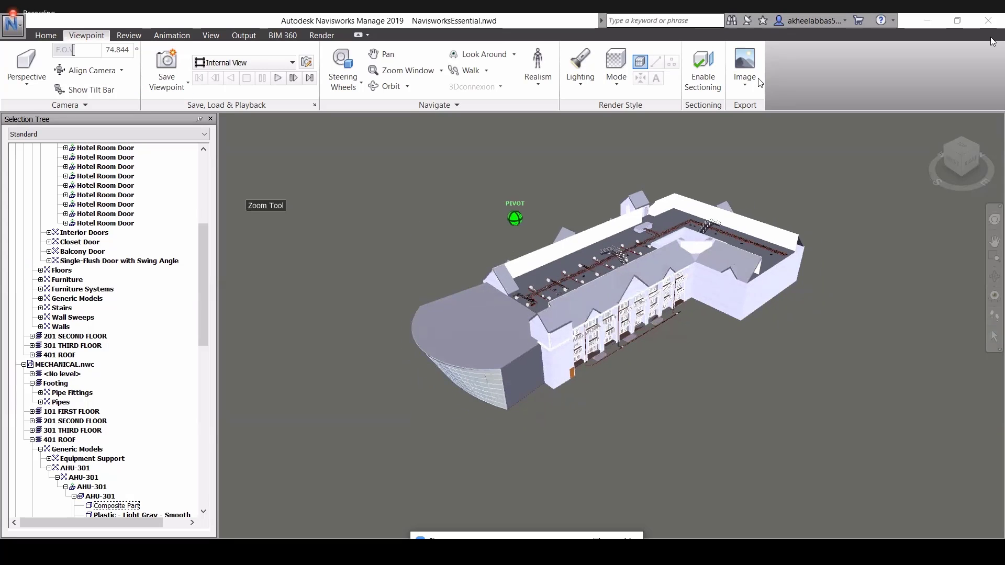
{"action": "left_click", "coordinate": [162, 86]}
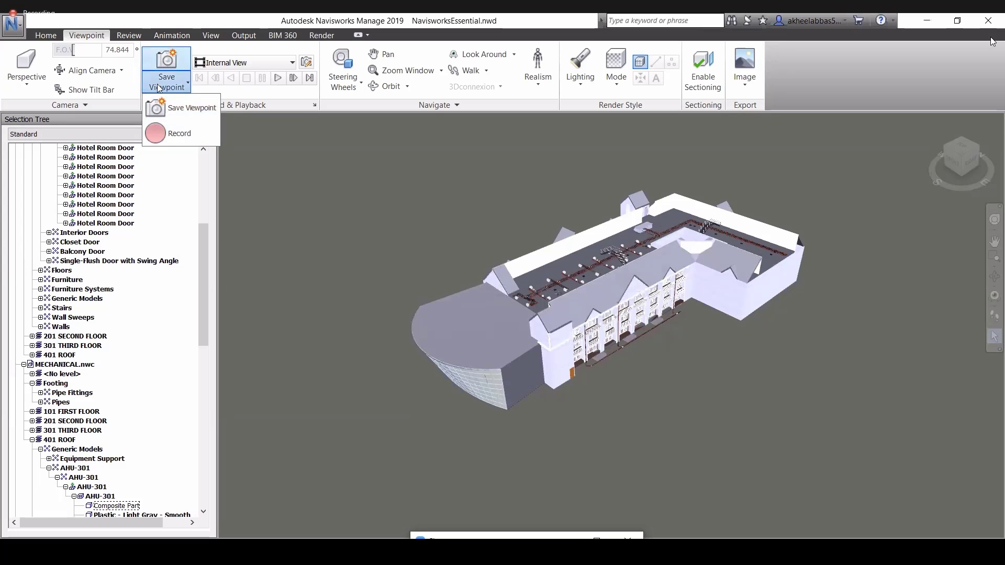
{"action": "scroll", "coordinate": [578, 357], "scroll_direction": "up", "scroll_amount": 2}
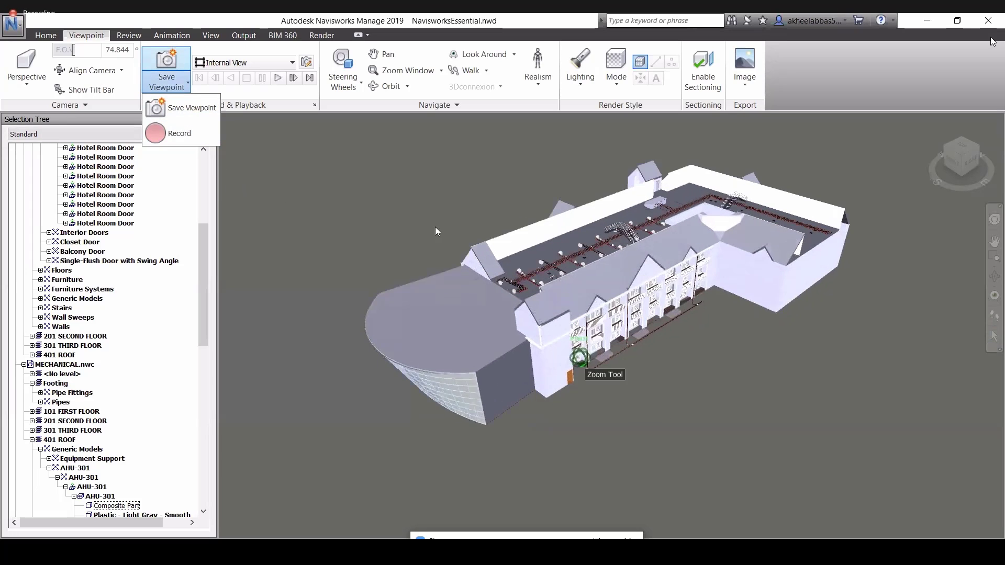
{"action": "scroll", "coordinate": [578, 358], "scroll_direction": "up", "scroll_amount": 1}
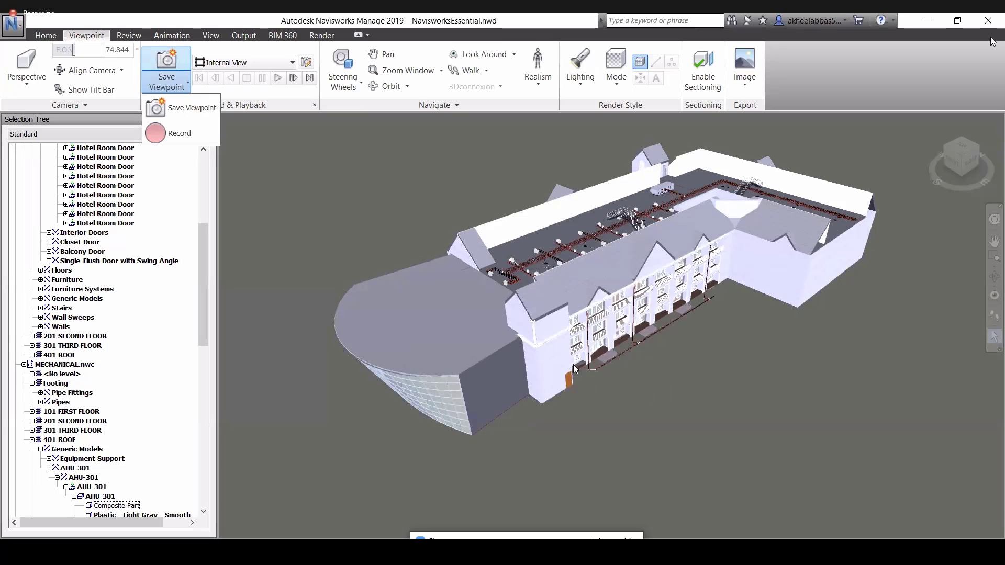
{"action": "scroll", "coordinate": [573, 364], "scroll_direction": "down", "scroll_amount": 2}
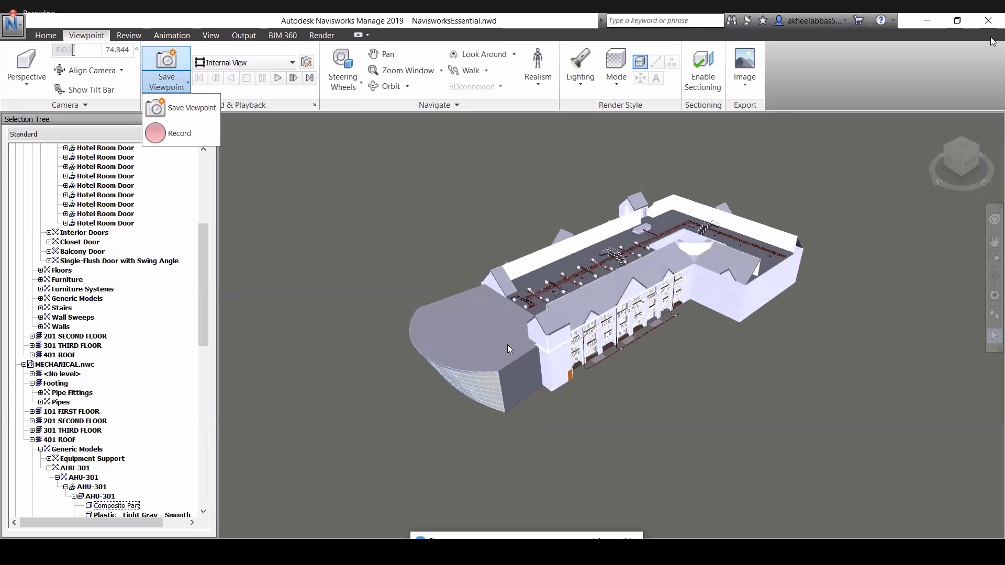
{"action": "scroll", "coordinate": [605, 386], "scroll_direction": "down", "scroll_amount": 1}
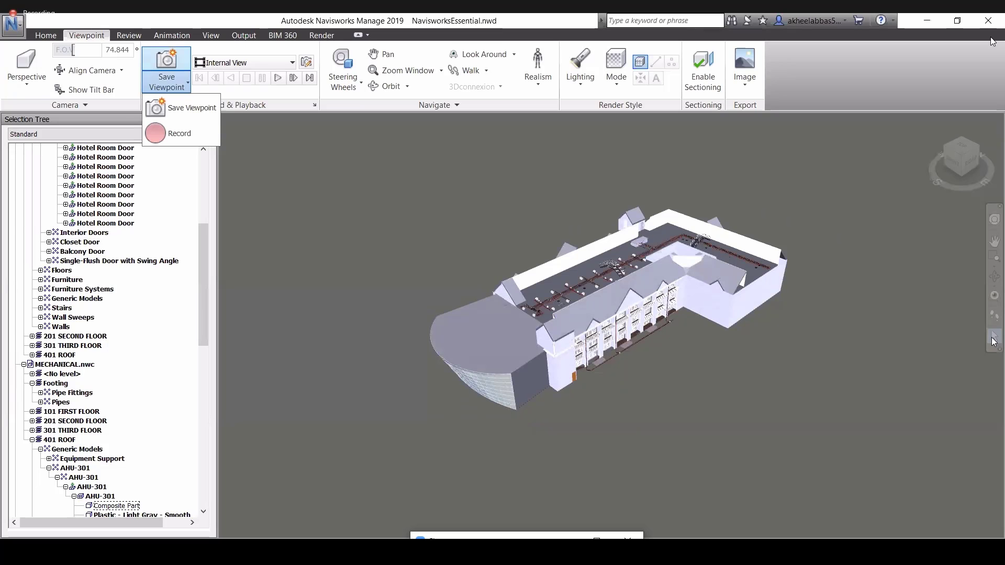
Step: Orbit the hotel to face its balcony facade and bring the view in close to the balconies
{"action": "left_click", "coordinate": [993, 340]}
{"action": "left_click_drag", "start_coordinate": [572, 431], "coordinate": [486, 401]}
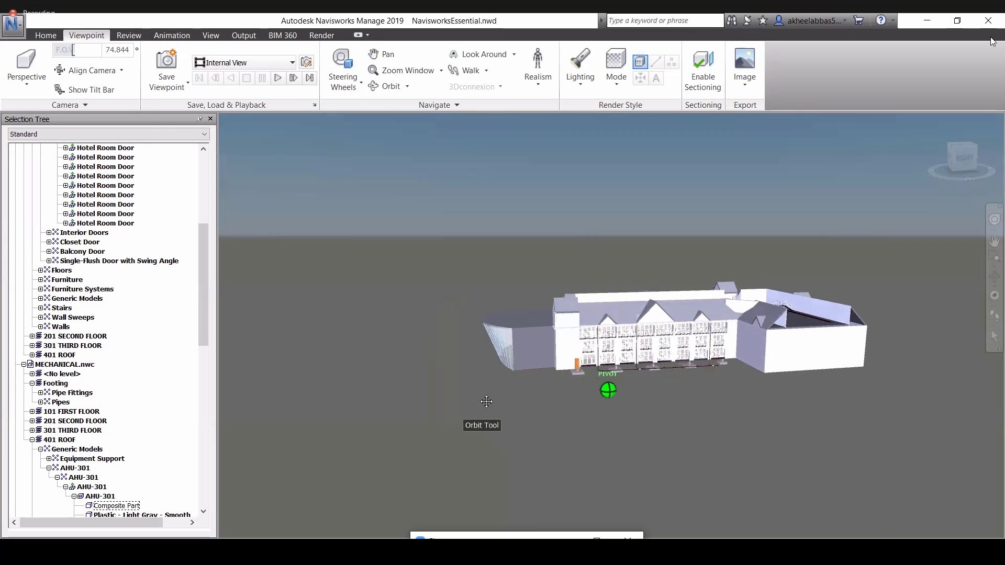
{"action": "scroll", "coordinate": [593, 328], "scroll_direction": "up", "scroll_amount": 5}
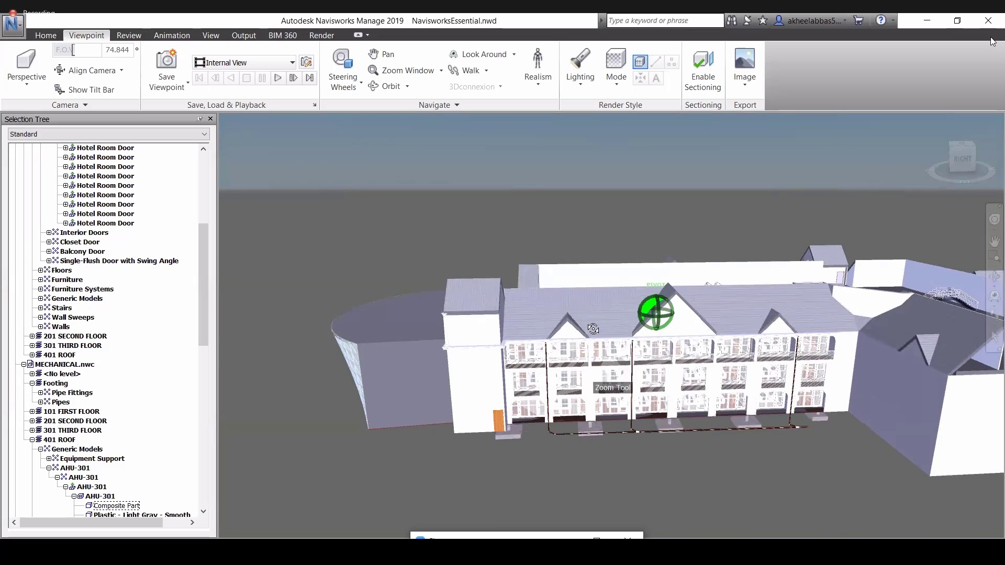
{"action": "left_click_drag", "start_coordinate": [593, 329], "coordinate": [573, 320]}
{"action": "scroll", "coordinate": [616, 375], "scroll_direction": "up", "scroll_amount": 1}
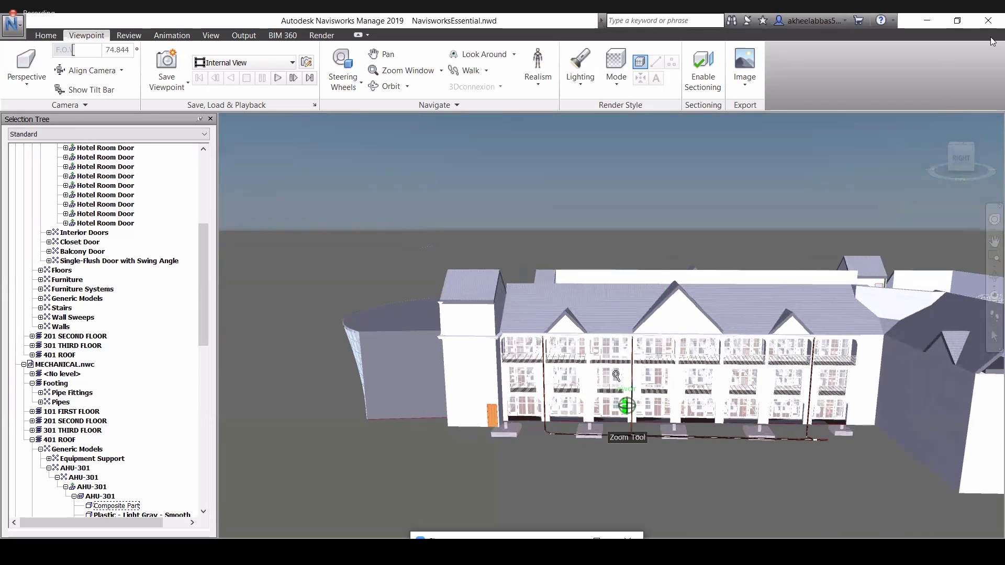
{"action": "scroll", "coordinate": [597, 370], "scroll_direction": "up", "scroll_amount": 3}
{"action": "scroll", "coordinate": [597, 367], "scroll_direction": "up", "scroll_amount": 2}
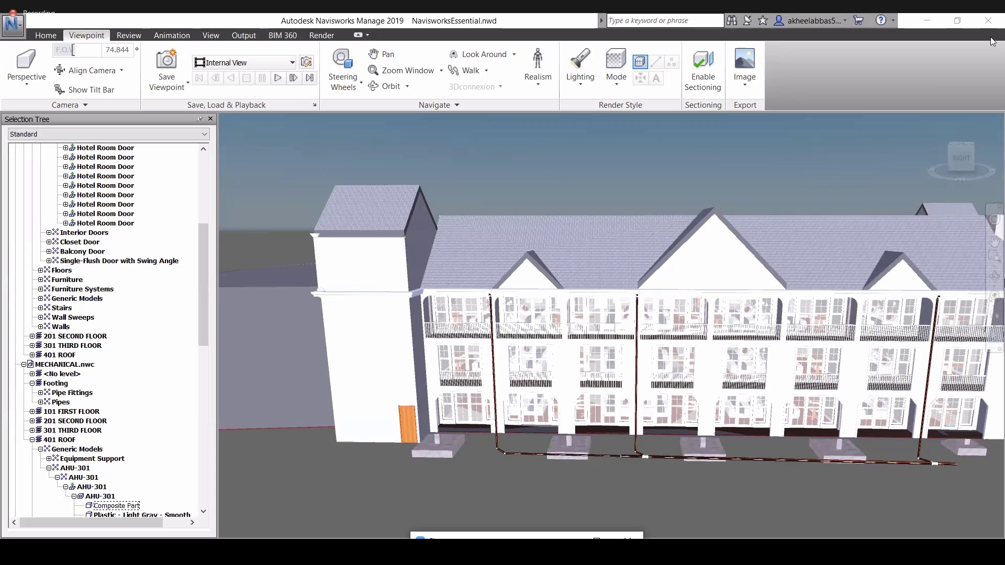
Step: Use the Walk tool to move forward toward the balcony facade
{"action": "left_click", "coordinate": [993, 314]}
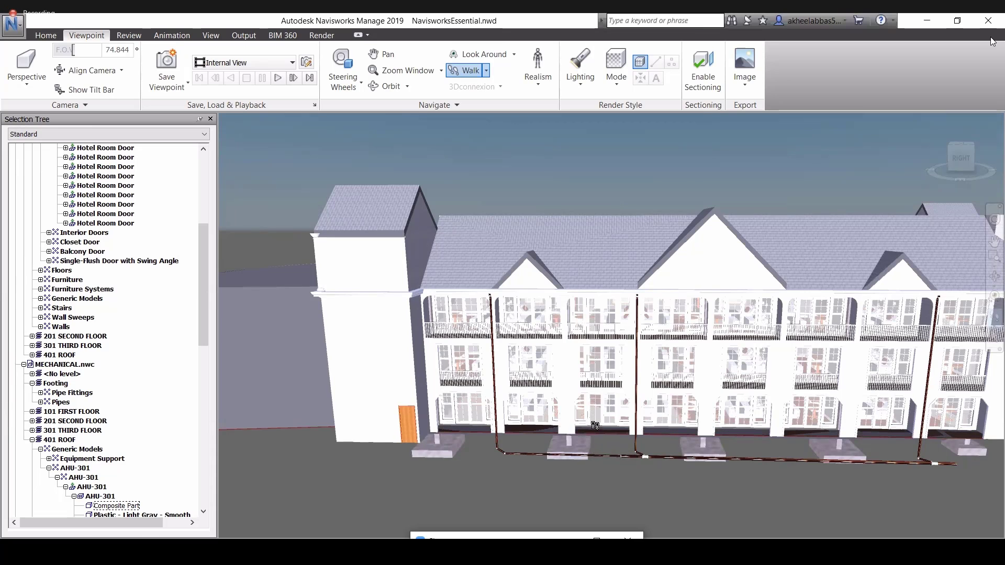
{"action": "left_click_drag", "start_coordinate": [595, 426], "coordinate": [595, 374]}
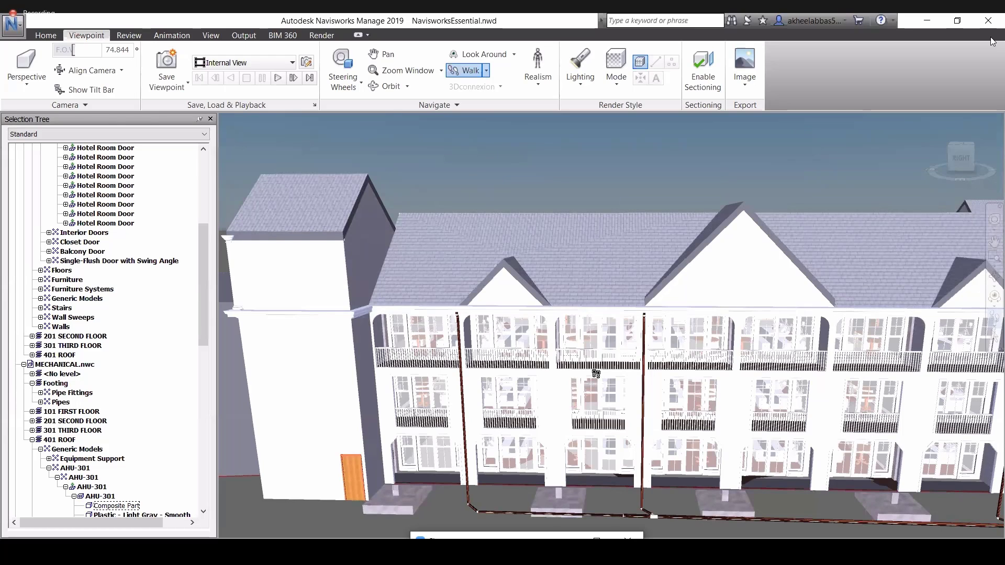
{"action": "left_click_drag", "start_coordinate": [595, 373], "coordinate": [599, 406]}
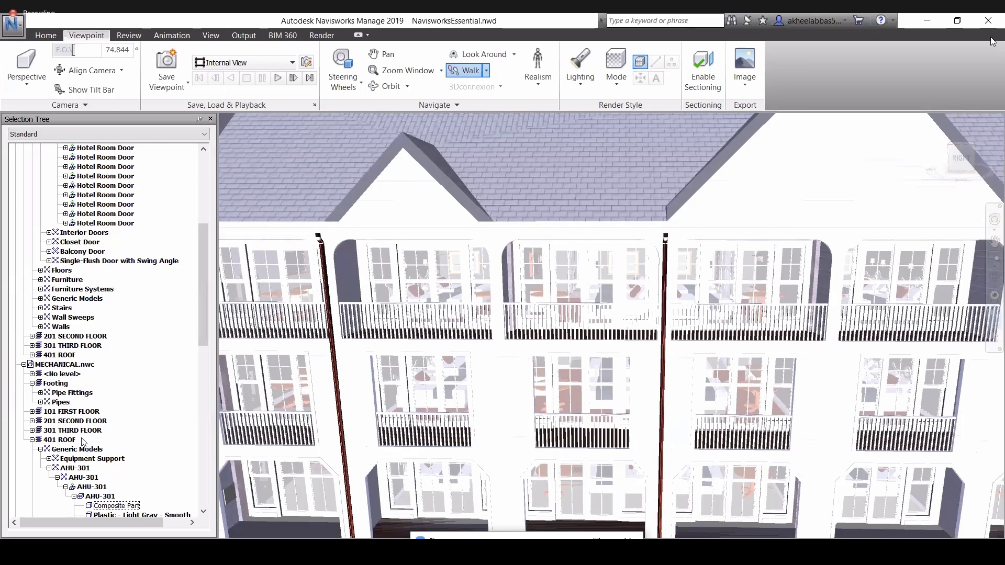
Step: Switch to the WPS Office presentation, review the View Point Tab, Measure Tools and Navigation Panel slides, and return to Navisworks
{"action": "key", "text": "alt+Tab"}
{"action": "scroll", "coordinate": [71, 442], "scroll_direction": "down", "scroll_amount": 3}
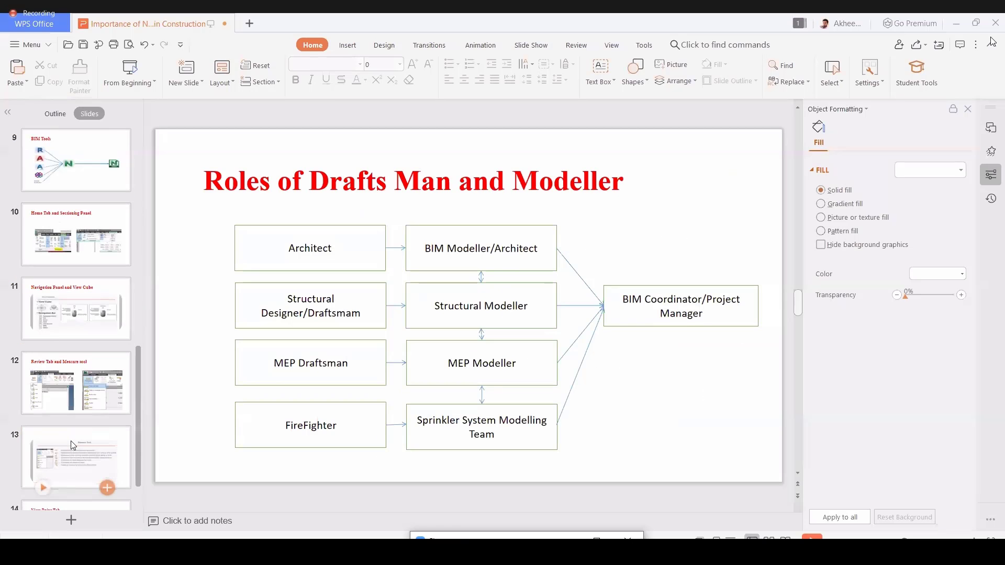
{"action": "scroll", "coordinate": [71, 443], "scroll_direction": "down", "scroll_amount": 1}
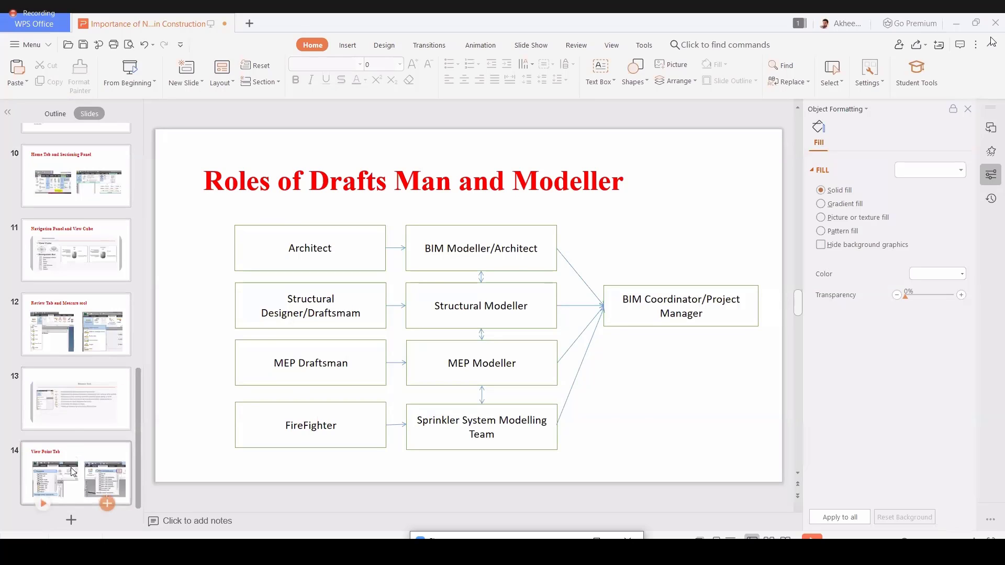
{"action": "left_click", "coordinate": [73, 472]}
{"action": "scroll", "coordinate": [80, 427], "scroll_direction": "up", "scroll_amount": 1}
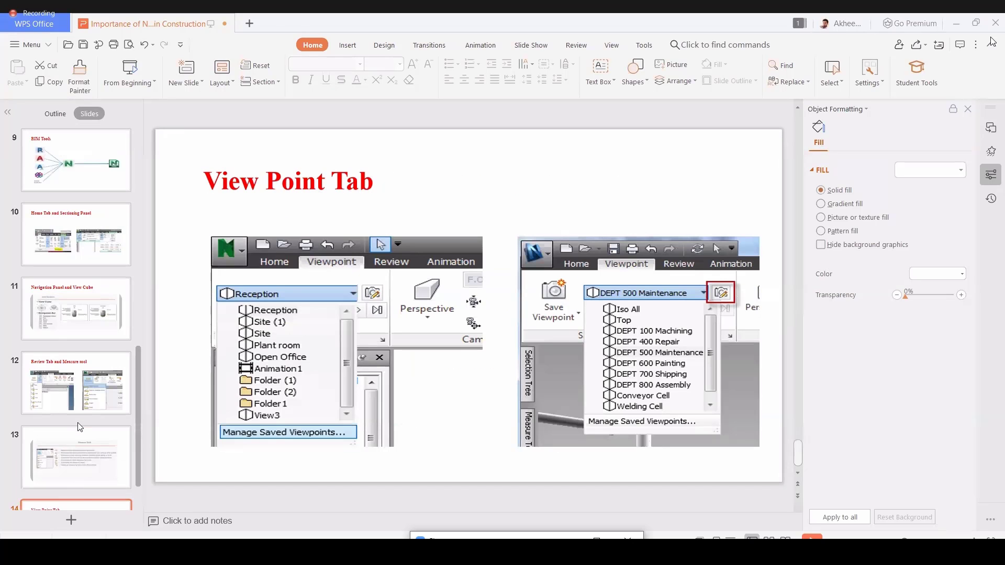
{"action": "scroll", "coordinate": [79, 428], "scroll_direction": "down", "scroll_amount": 1}
{"action": "left_click", "coordinate": [78, 425]}
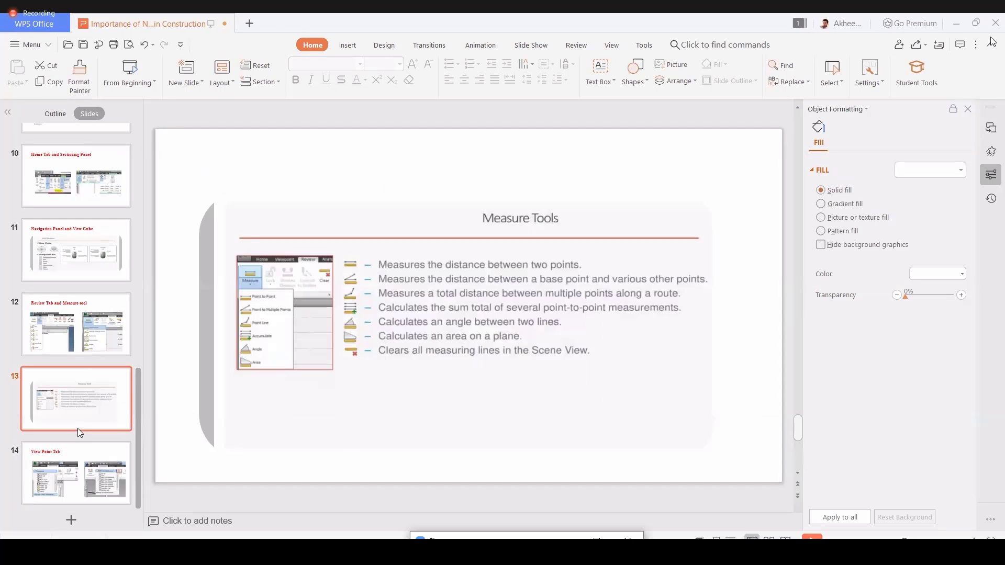
{"action": "left_click", "coordinate": [95, 268]}
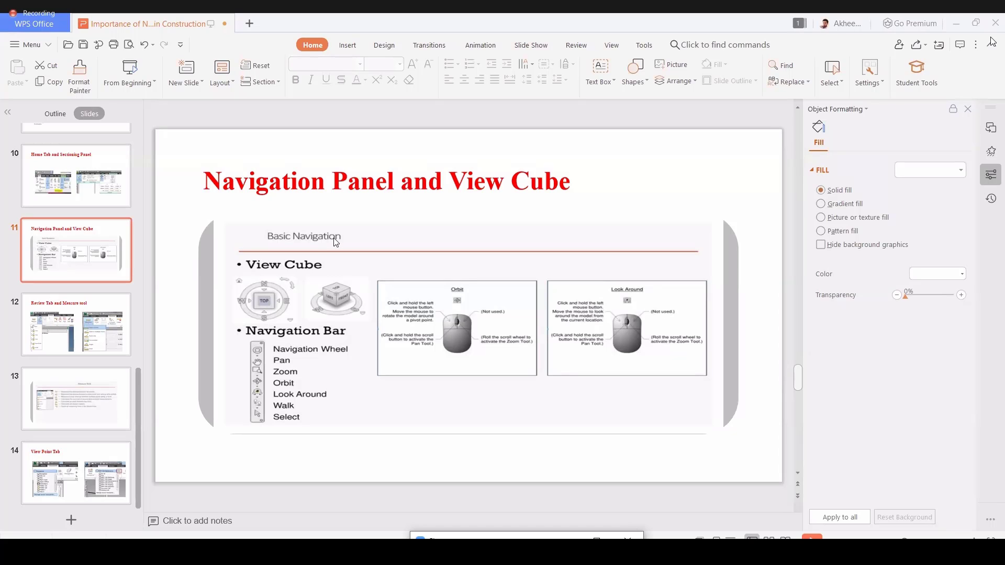
{"action": "key", "text": "alt+Tab"}
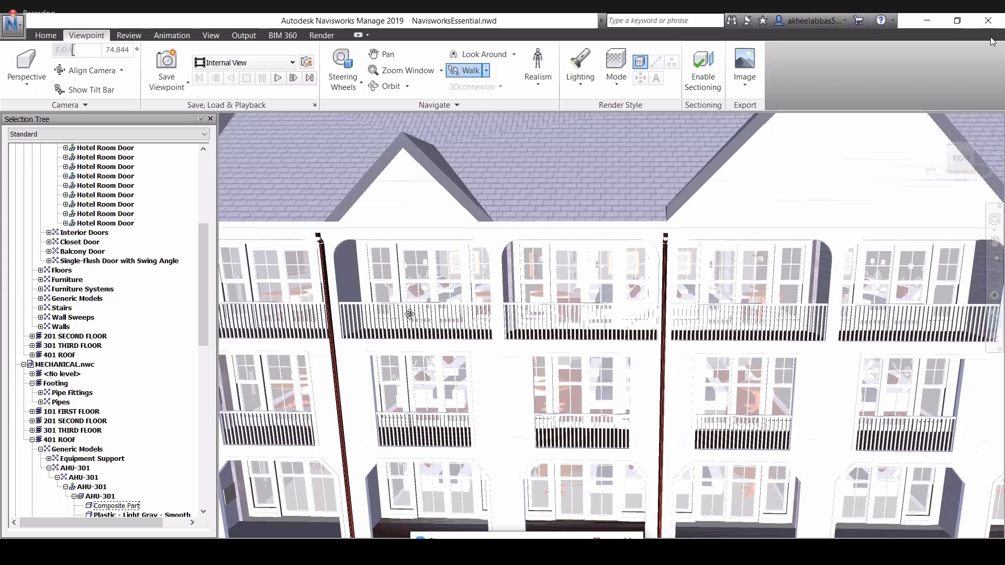
Step: Walk through the balcony windows into the hotel room and turn to face the bed and entrance door
{"action": "middle_click_drag", "start_coordinate": [413, 318], "coordinate": [436, 399]}
{"action": "left_click_drag", "start_coordinate": [436, 399], "coordinate": [369, 395]}
{"action": "left_click", "coordinate": [373, 421]}
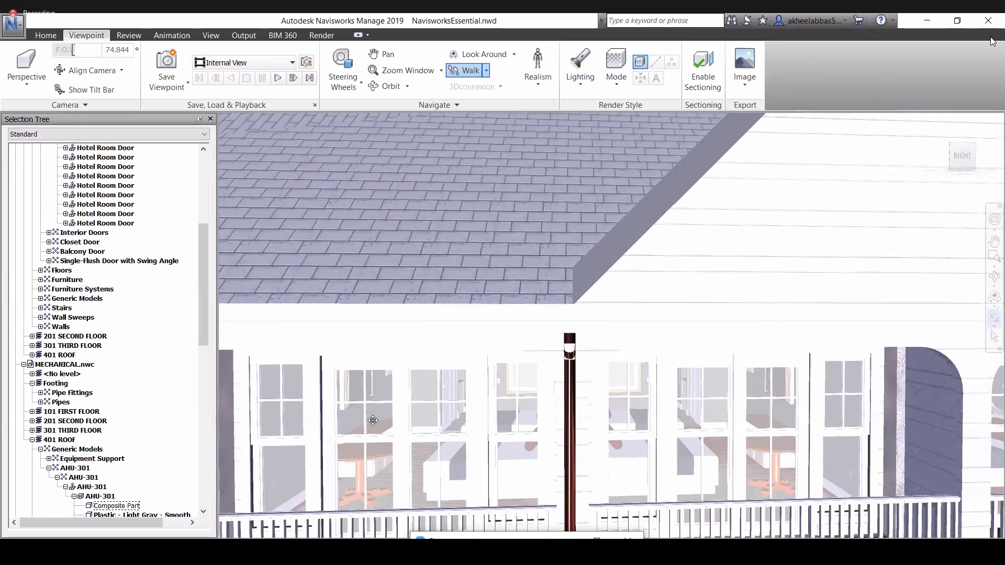
{"action": "middle_click_drag", "start_coordinate": [373, 421], "coordinate": [370, 412]}
{"action": "key", "text": "Escape"}
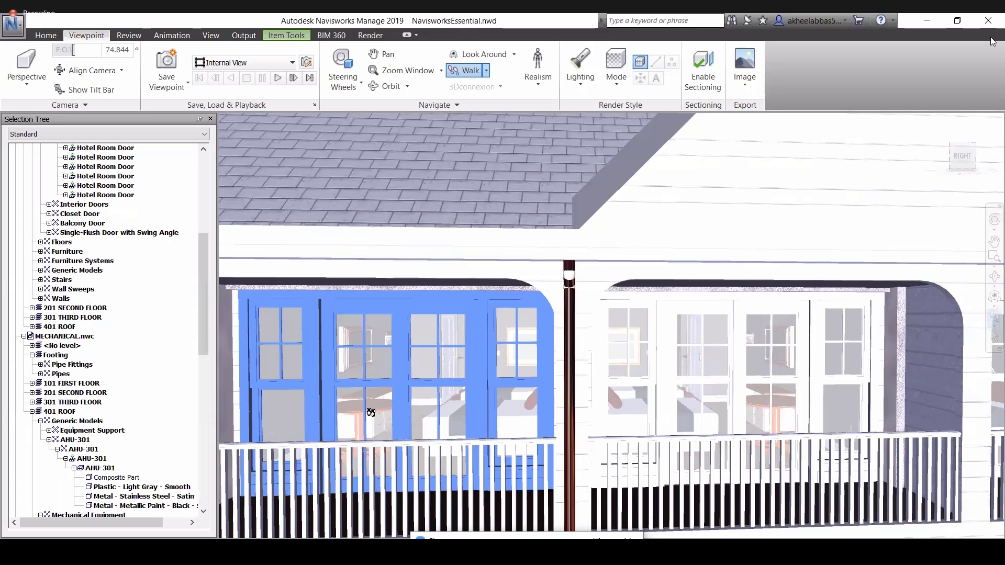
{"action": "left_click_drag", "start_coordinate": [371, 412], "coordinate": [380, 365]}
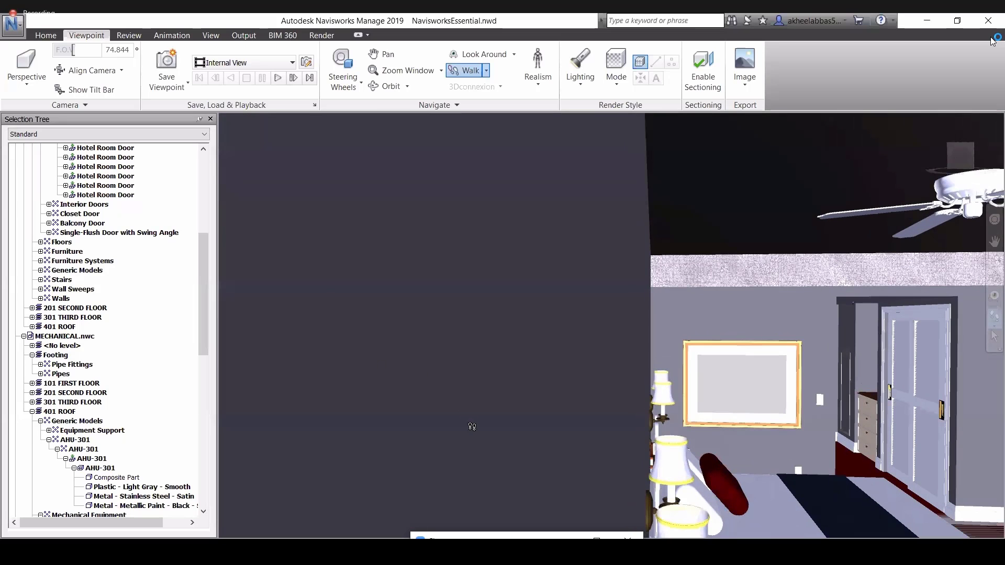
{"action": "left_click_drag", "start_coordinate": [489, 462], "coordinate": [579, 444]}
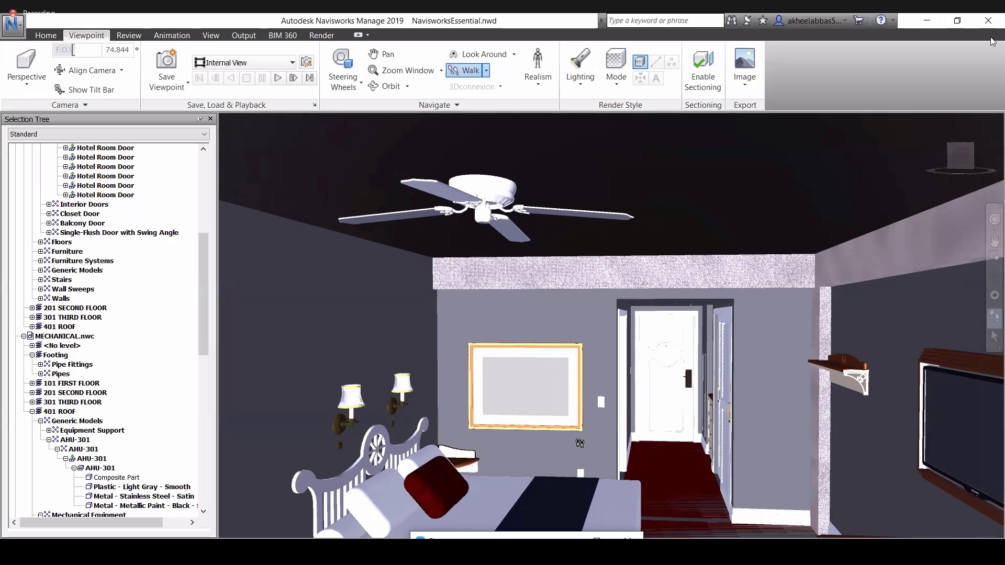
Step: Save the hotel room view as a viewpoint named "INTERNAL vIEW 1"
{"action": "left_click", "coordinate": [167, 62]}
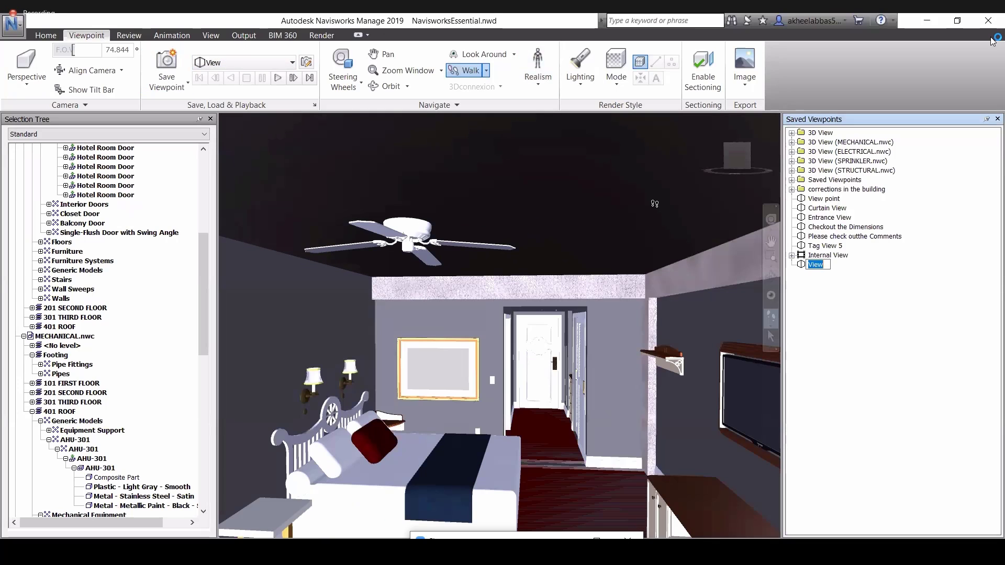
{"action": "left_click", "coordinate": [808, 280]}
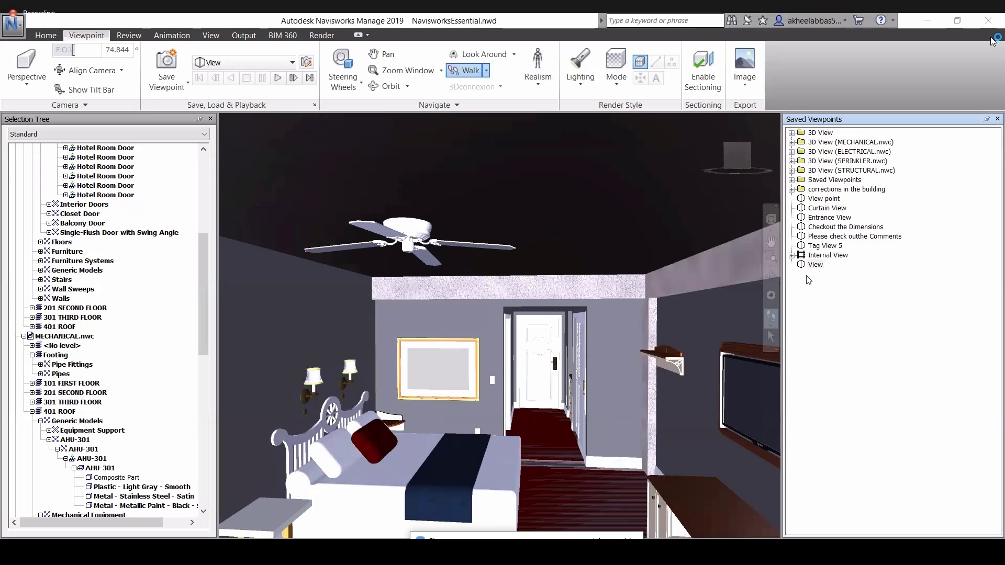
{"action": "left_click", "coordinate": [816, 264]}
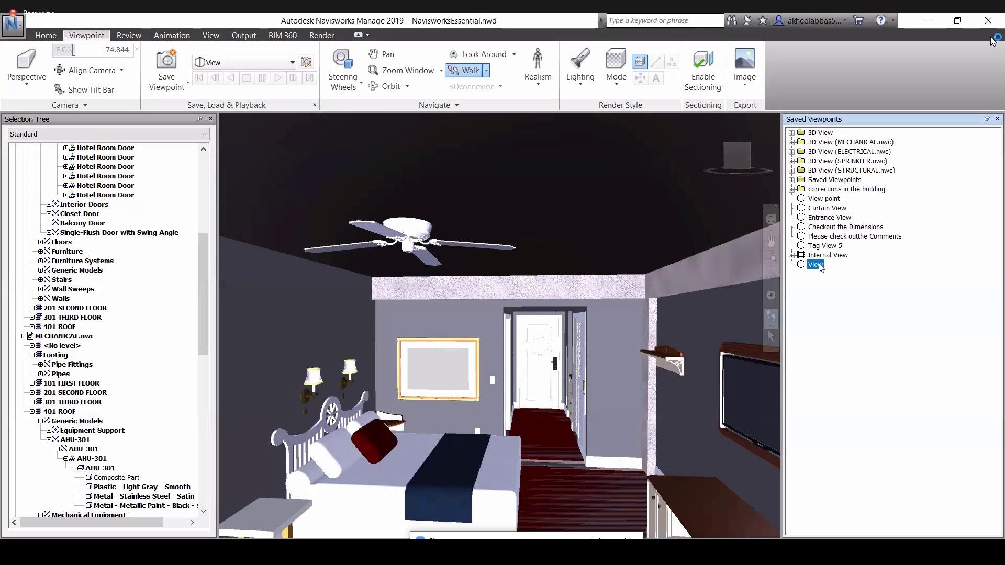
{"action": "type", "text": "INT"}
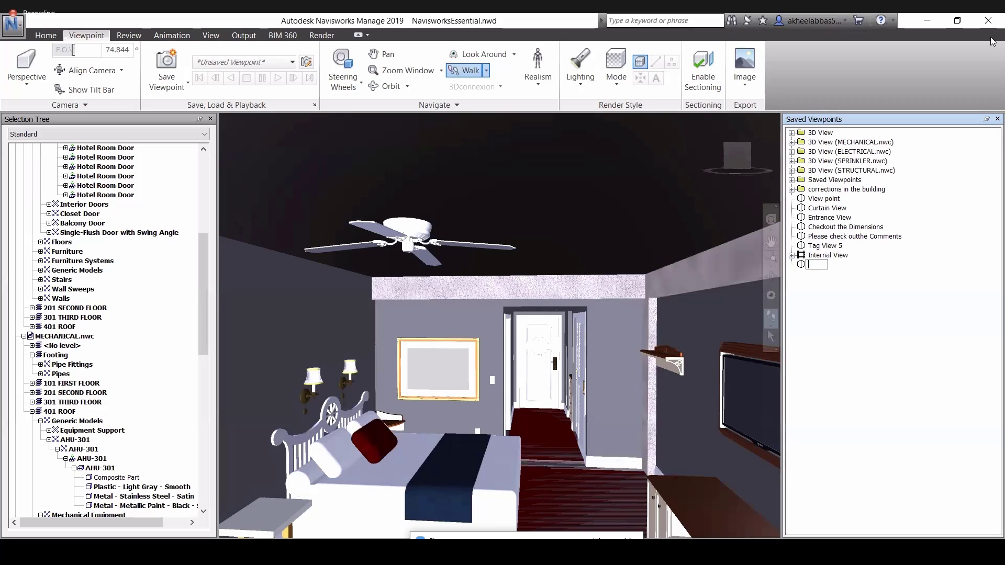
{"action": "type", "text": "ERNAL VIEW"}
{"action": "type", "text": "1"}
{"action": "key", "text": "Return"}
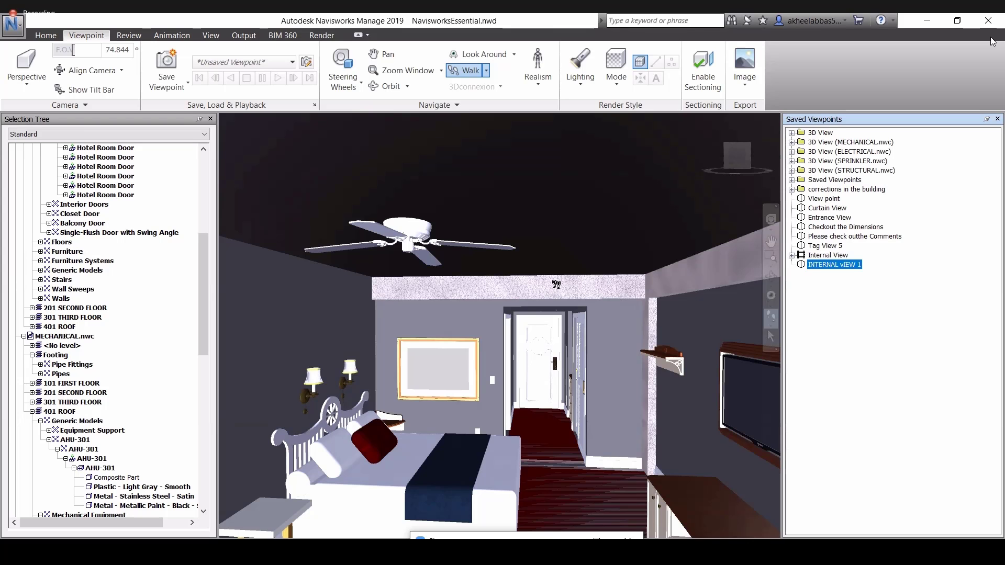
Step: Walk into the bathroom beside the mirror and save the view as "INTERNAL vIEW pOINT 2"
{"action": "left_click_drag", "start_coordinate": [556, 283], "coordinate": [401, 424]}
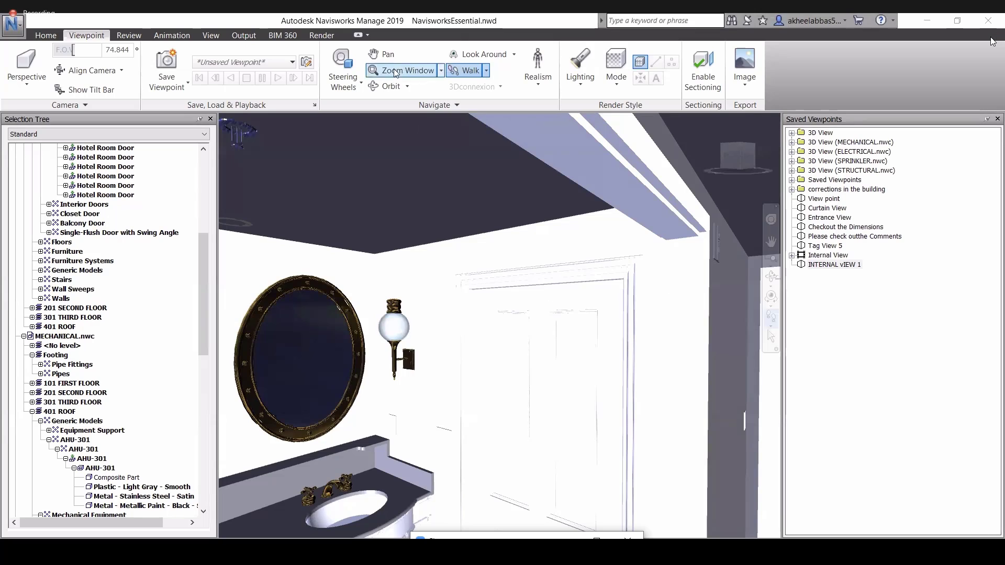
{"action": "left_click", "coordinate": [157, 61]}
{"action": "type", "text": "IN"}
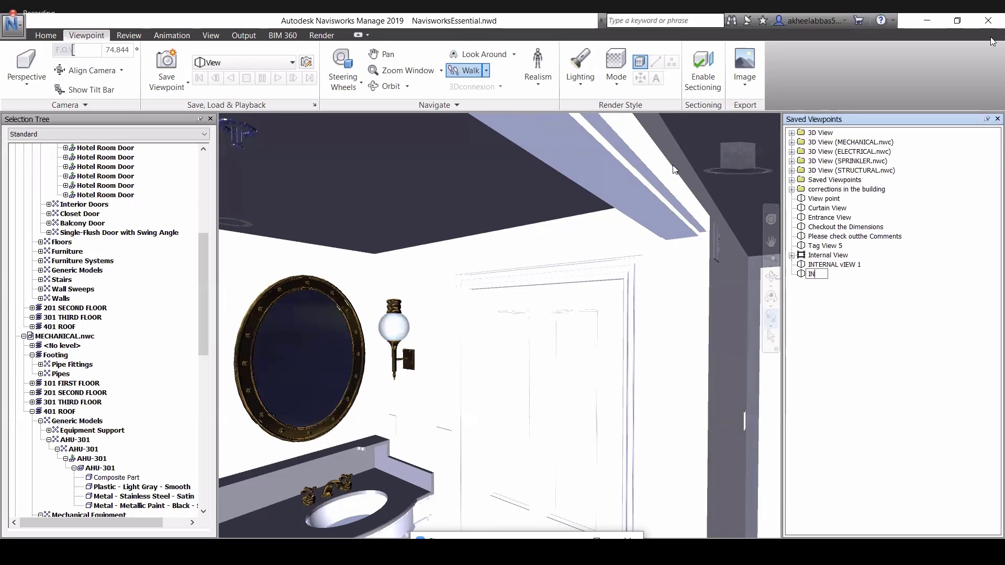
{"action": "type", "text": "TERNA"}
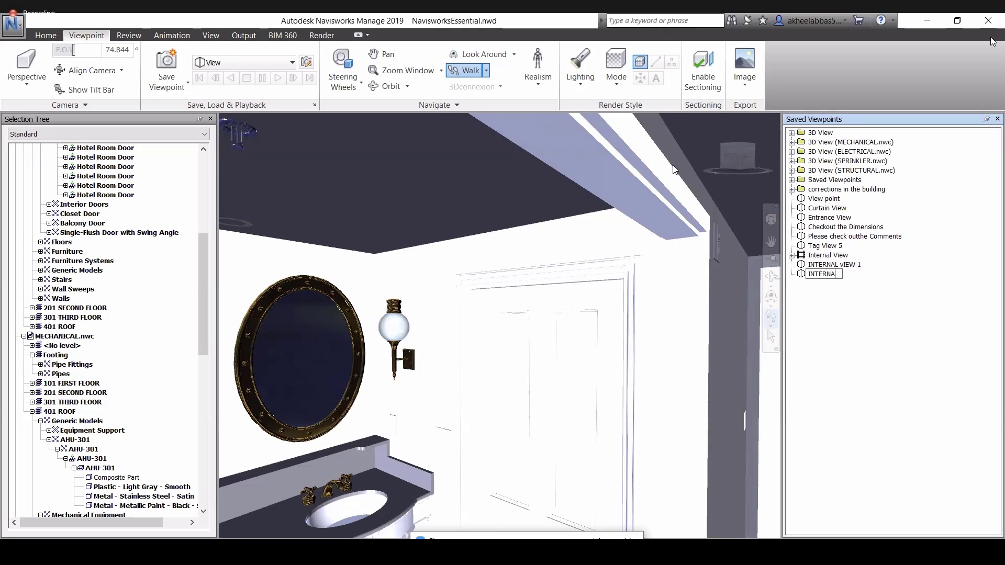
{"action": "type", "text": "L vIEW pOINT 2"}
{"action": "left_click", "coordinate": [851, 380]}
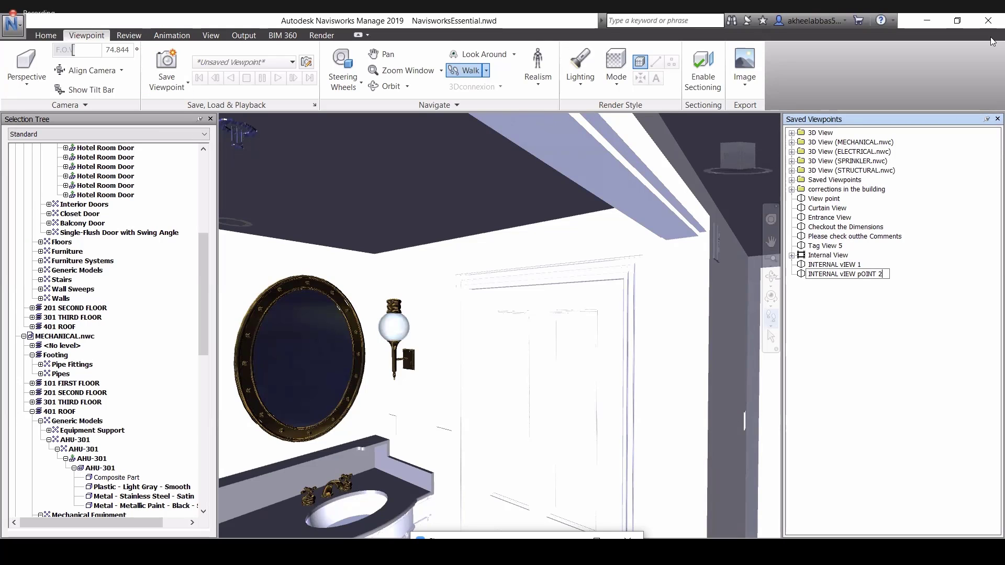
{"action": "left_click", "coordinate": [967, 372]}
Step: Open the Animator to view its scene list and timeline, and close it again
{"action": "left_click", "coordinate": [161, 38]}
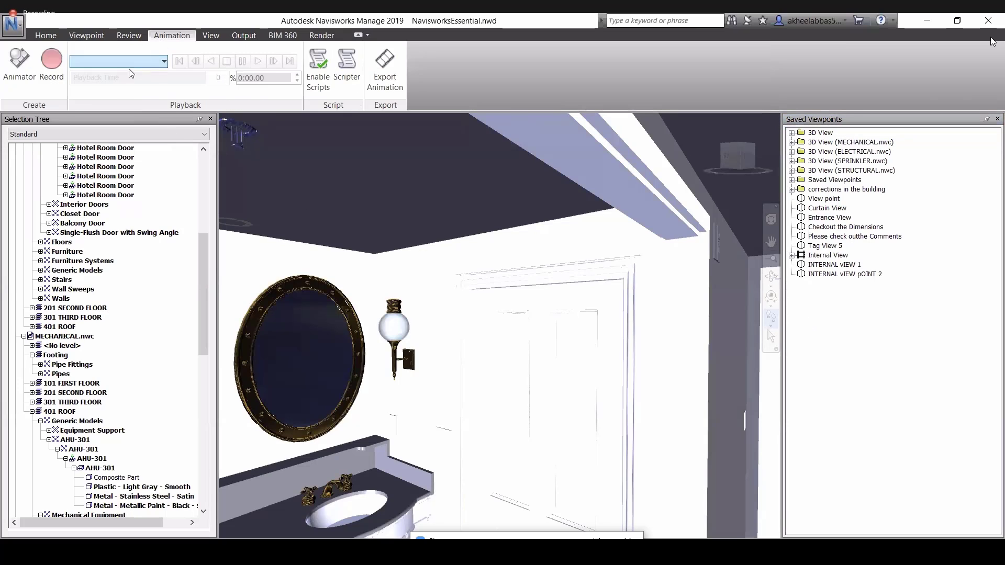
{"action": "left_click", "coordinate": [19, 87]}
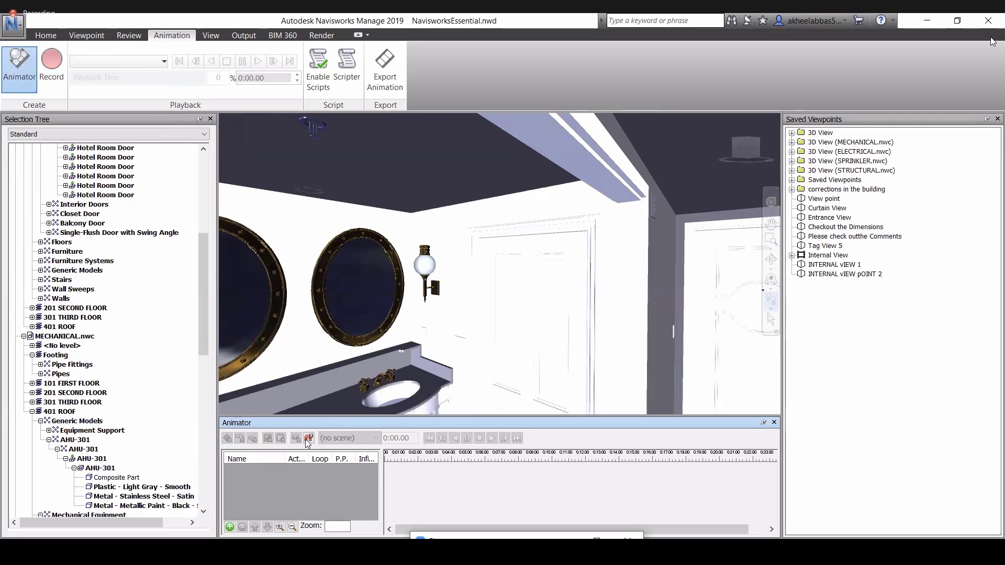
{"action": "left_click", "coordinate": [774, 423]}
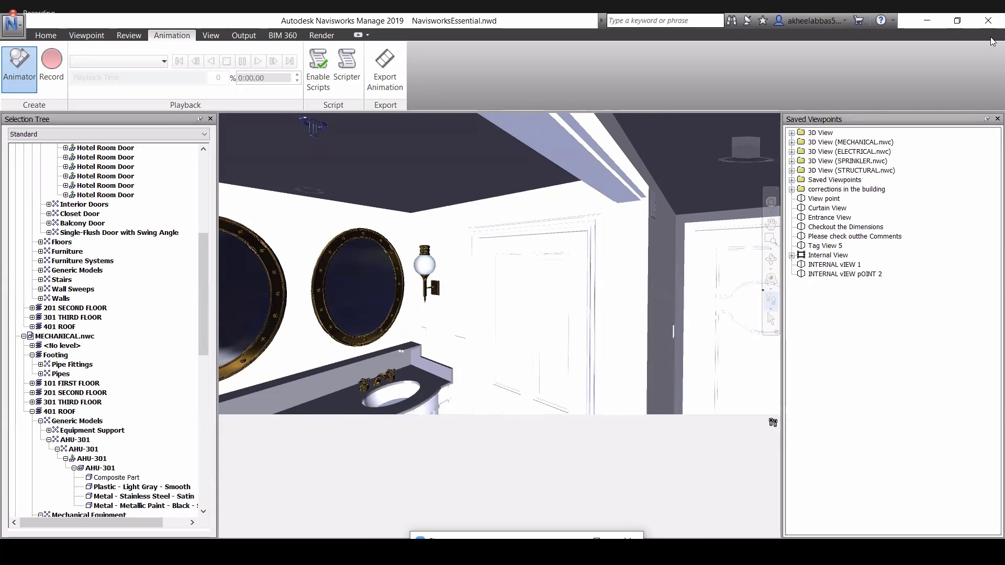
Step: Add a new animation named "Bathroom Defect" to the saved viewpoints
{"action": "right_click", "coordinate": [860, 296]}
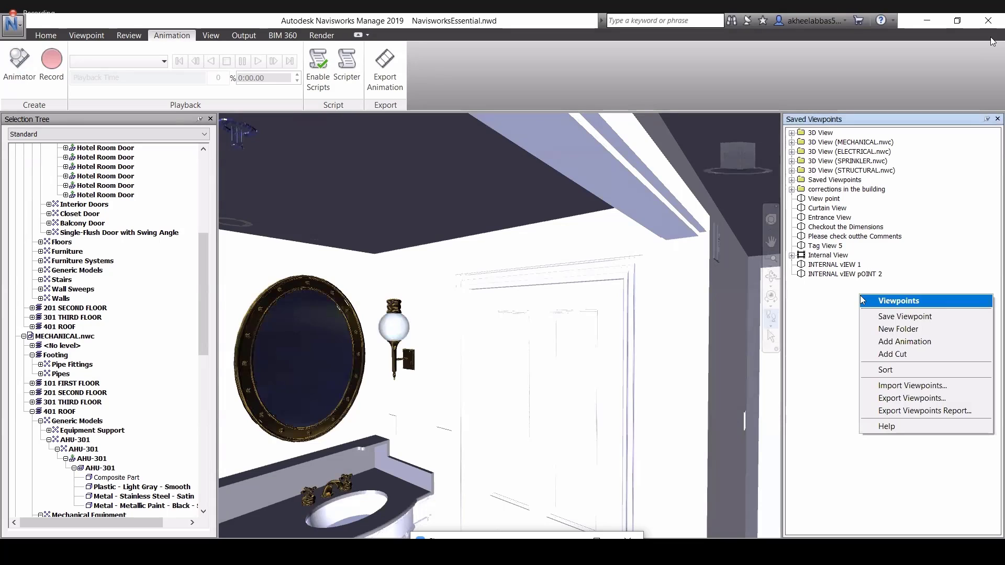
{"action": "right_click", "coordinate": [822, 292]}
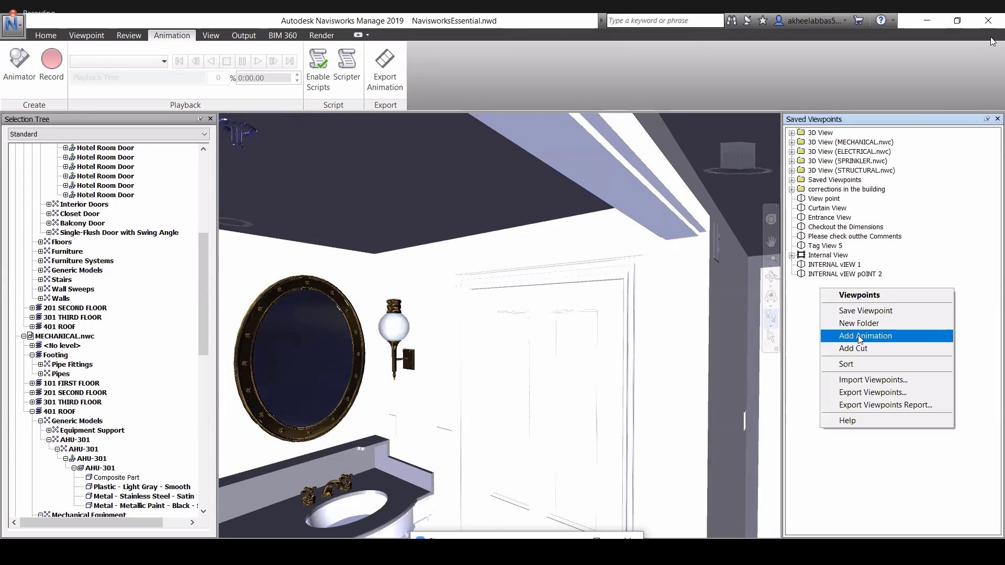
{"action": "left_click", "coordinate": [860, 336]}
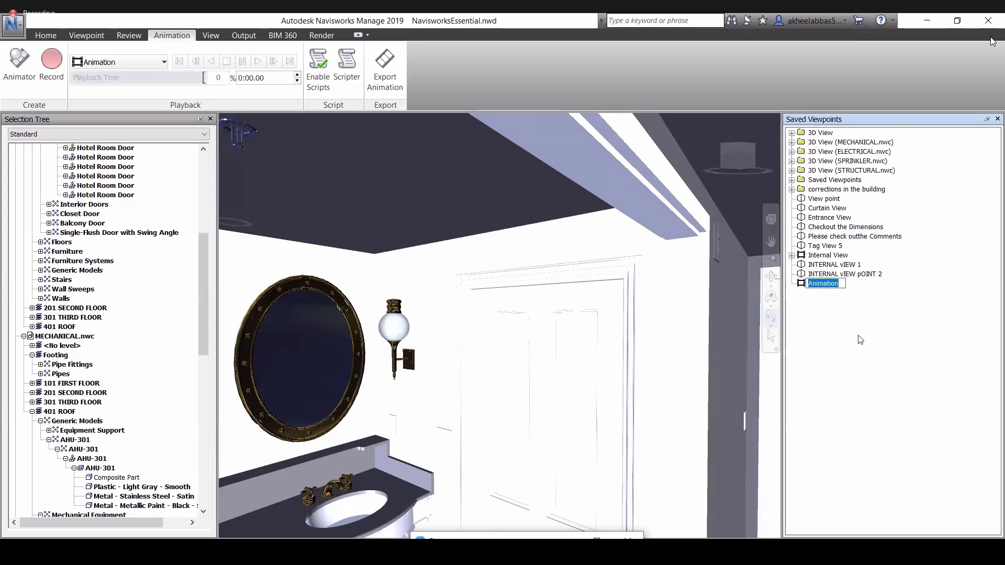
{"action": "key", "text": "BackSpace"}
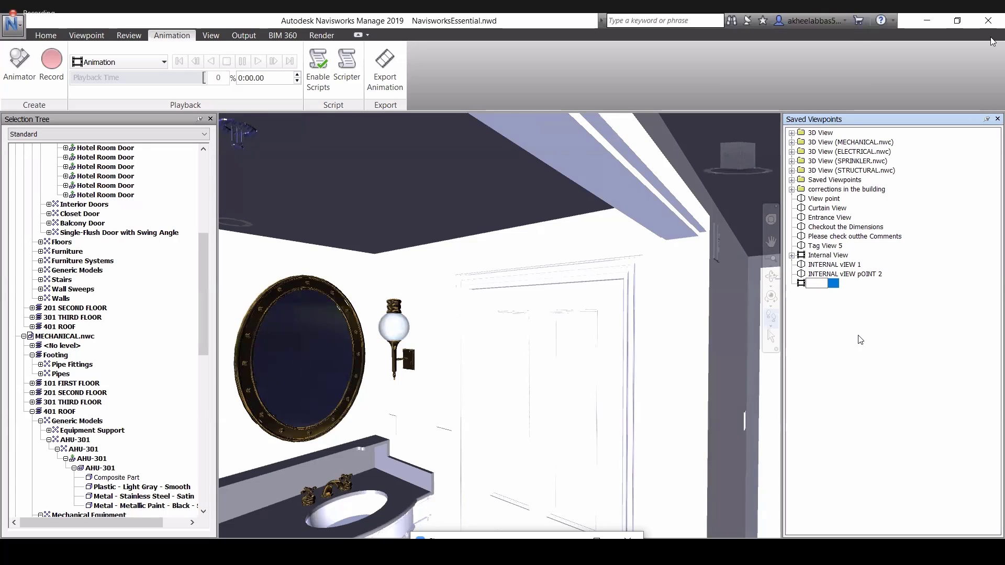
{"action": "type", "text": "bAT"}
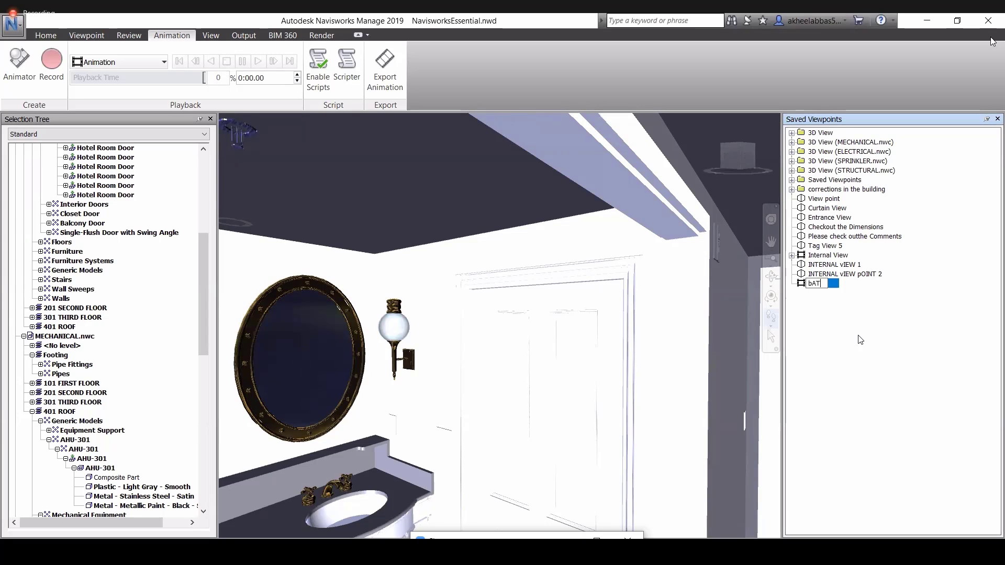
{"action": "key", "text": "BackSpace"}
{"action": "key", "text": "BackSpace"}
{"action": "key", "text": "BackSpace"}
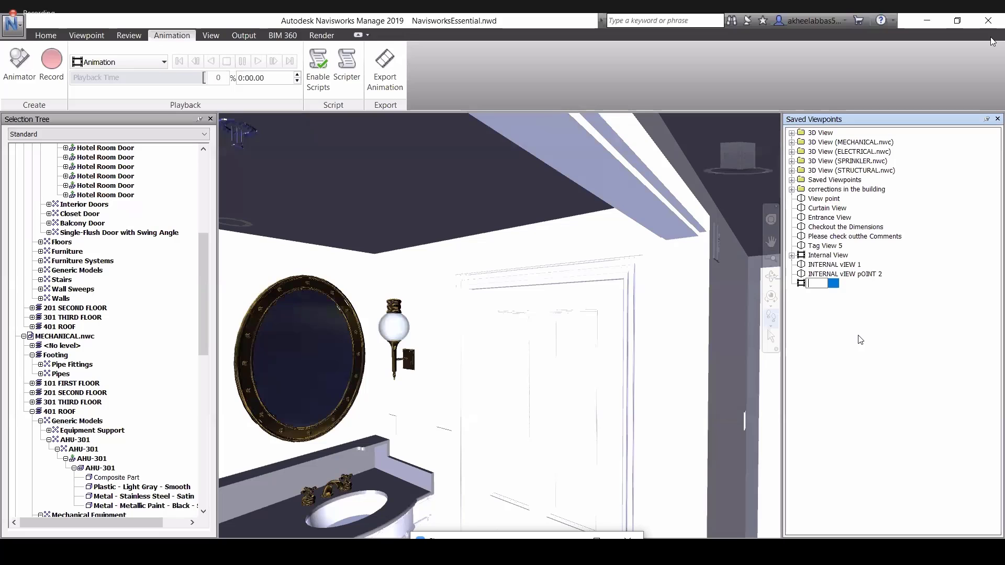
{"action": "type", "text": "throom Defect"}
{"action": "key", "text": "Return"}
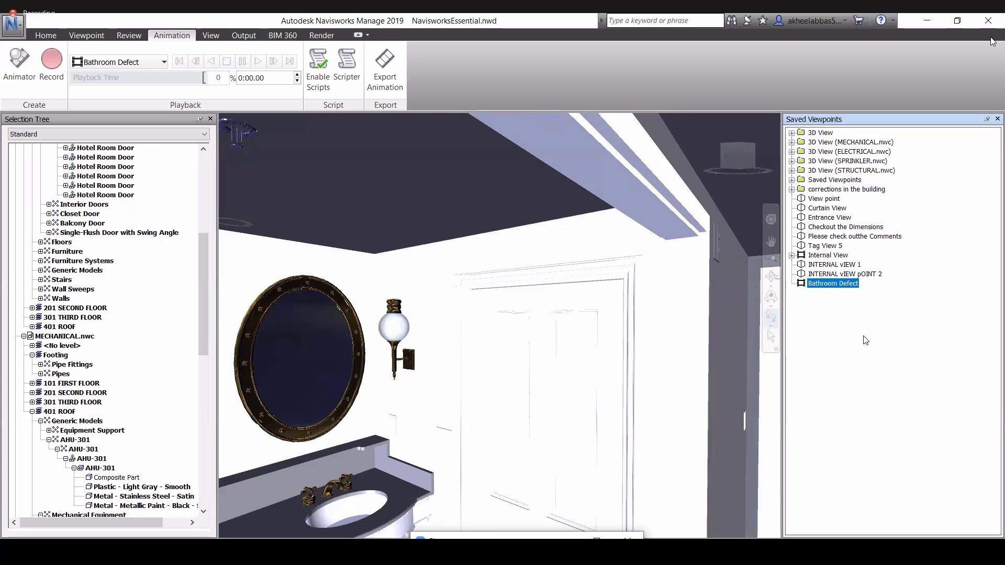
Step: Move the viewpoints "INTERNAL vIEW 1" and "INTERNAL vIEW pOINT 2" into the Bathroom Defect animation, and play it
{"action": "left_click", "coordinate": [812, 265]}
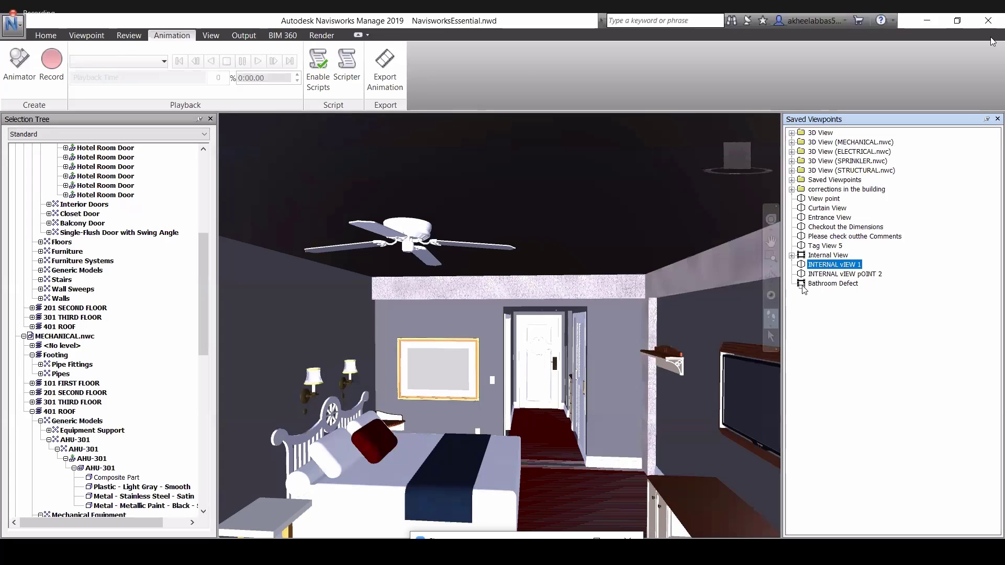
{"action": "left_click_drag", "start_coordinate": [804, 290], "coordinate": [802, 286]}
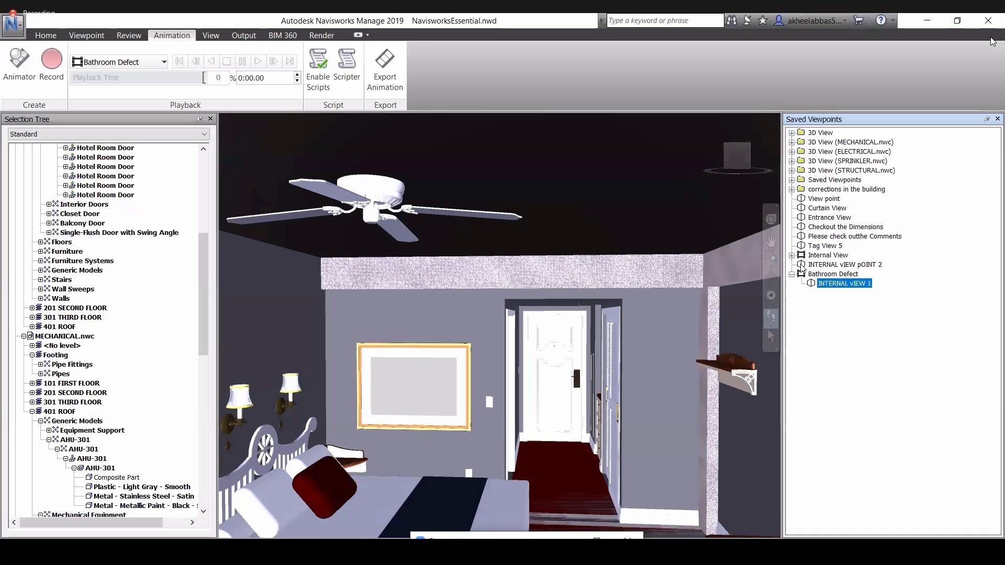
{"action": "left_click", "coordinate": [802, 266]}
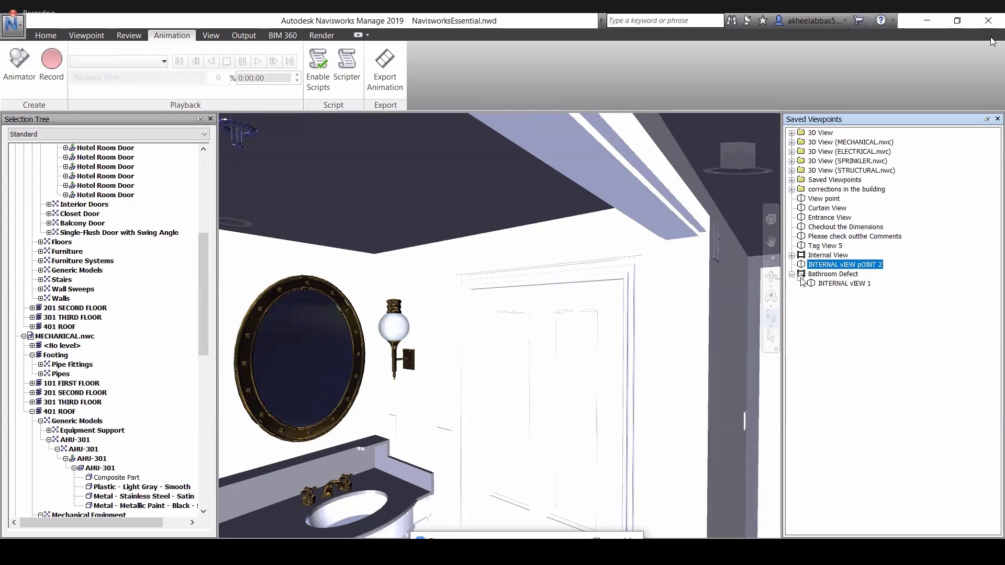
{"action": "left_click_drag", "start_coordinate": [803, 281], "coordinate": [804, 283]}
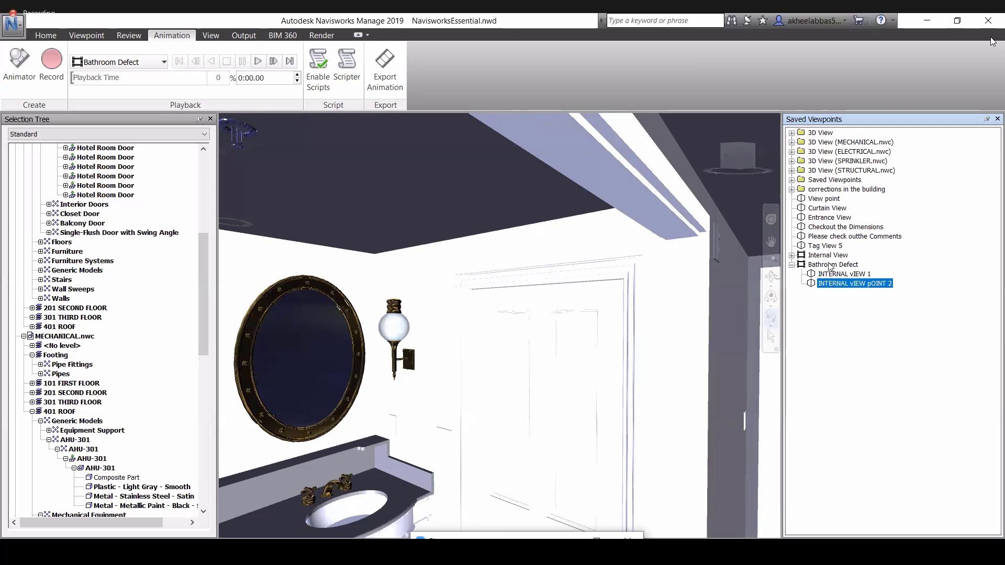
{"action": "left_click", "coordinate": [806, 265]}
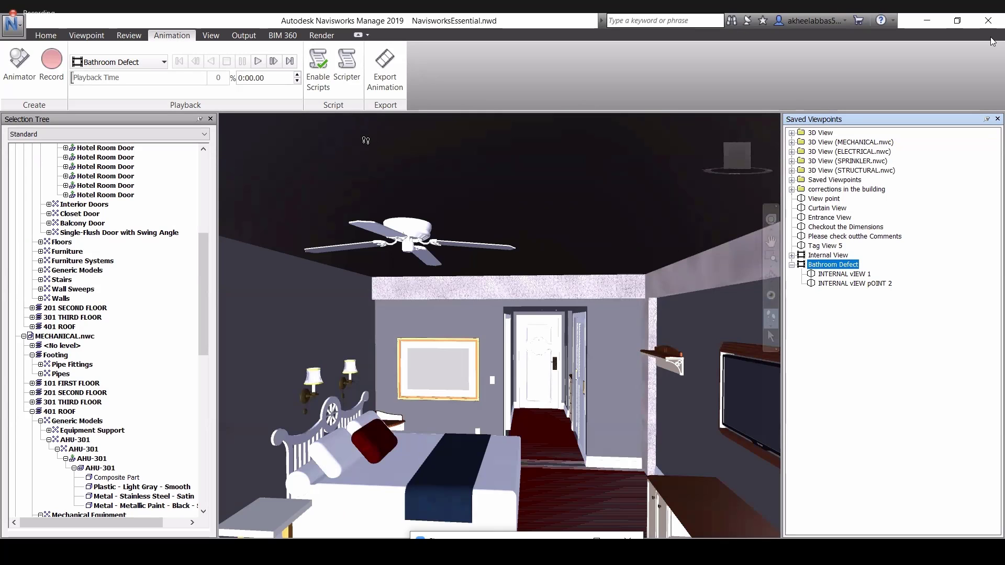
{"action": "left_click", "coordinate": [258, 62]}
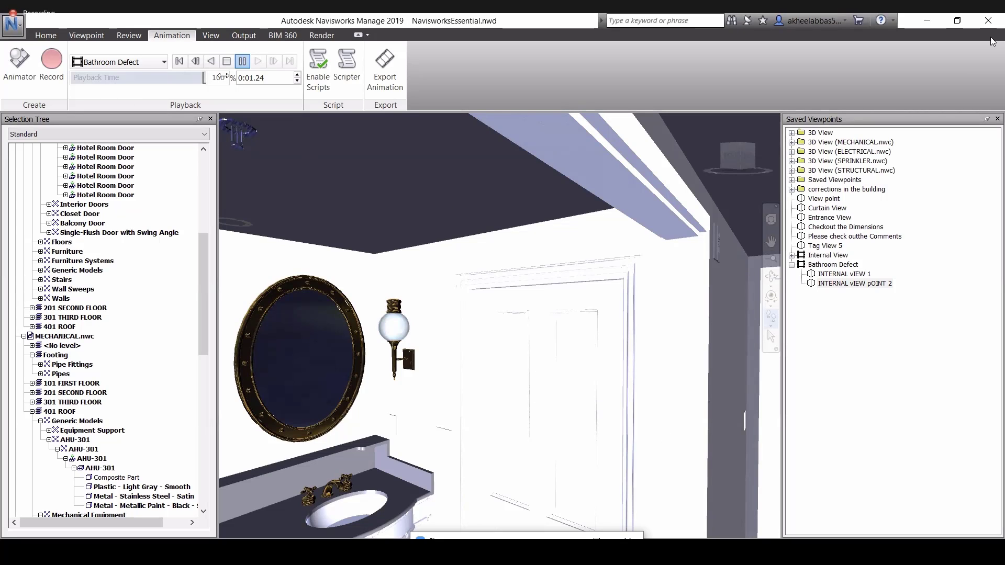
Step: Export the current animation as a Windows AVI named "NavisworksEssential-Bathroom Defect" on the Desktop
{"action": "left_click", "coordinate": [378, 85]}
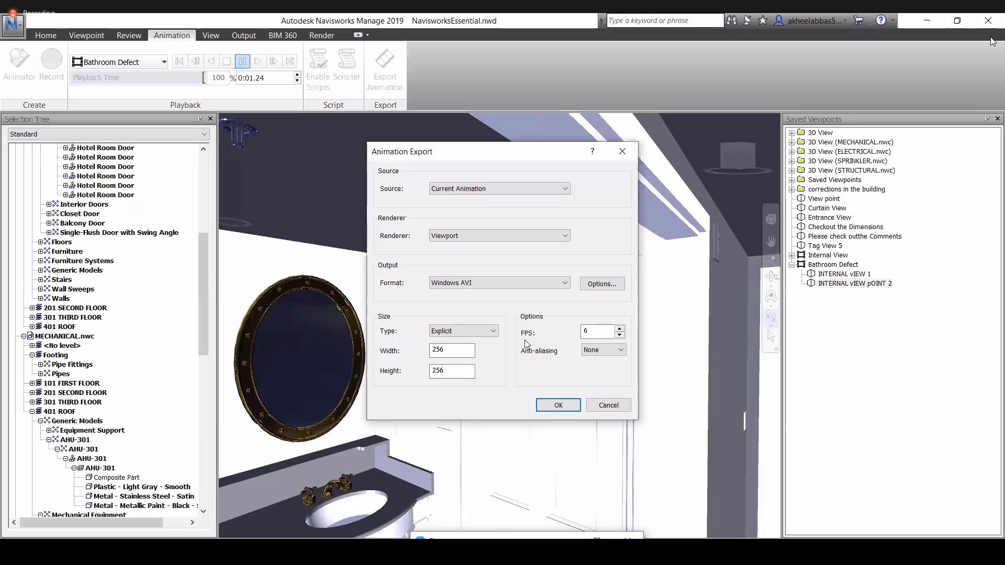
{"action": "left_click", "coordinate": [557, 406]}
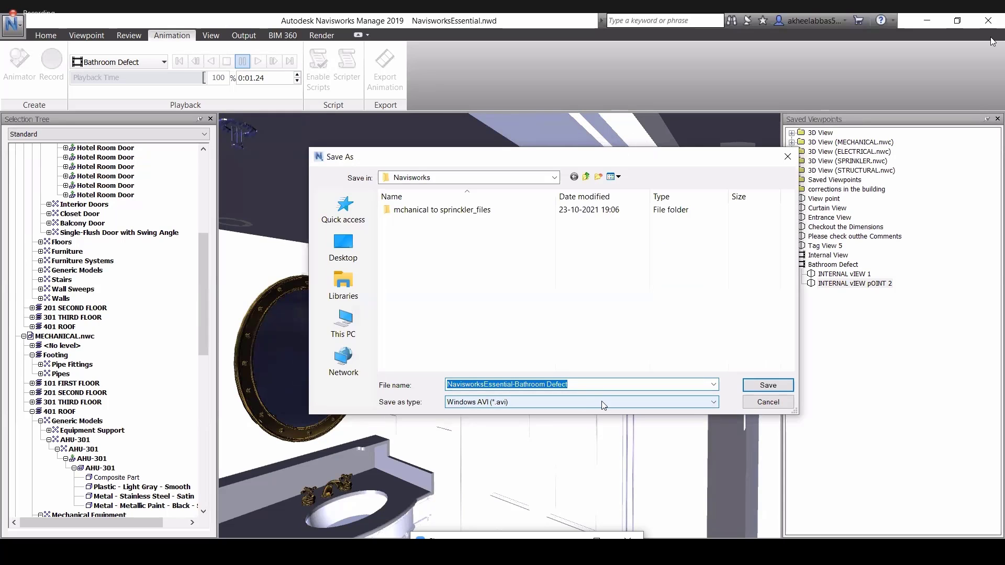
{"action": "left_click", "coordinate": [344, 247]}
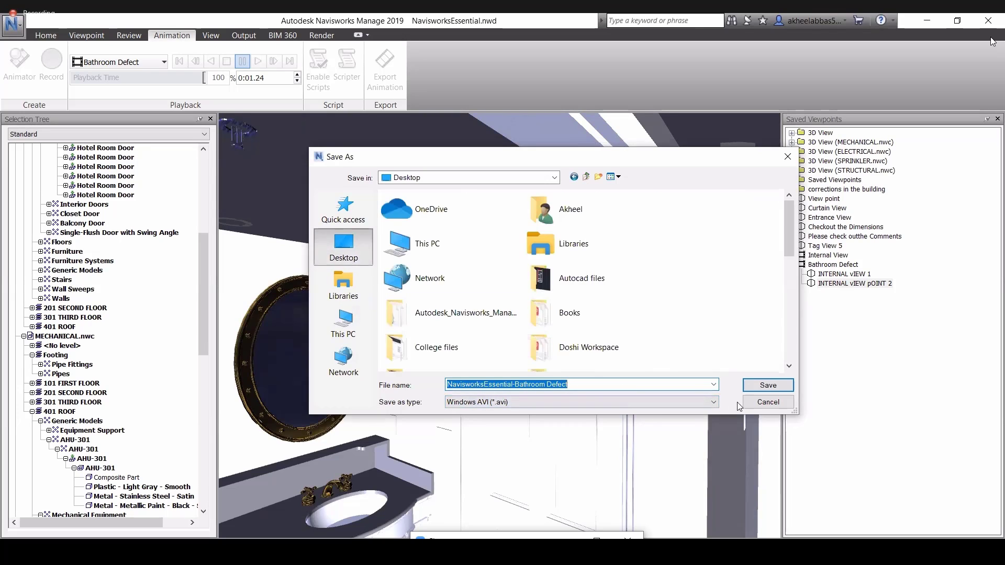
{"action": "scroll", "coordinate": [586, 348], "scroll_direction": "down", "scroll_amount": 5}
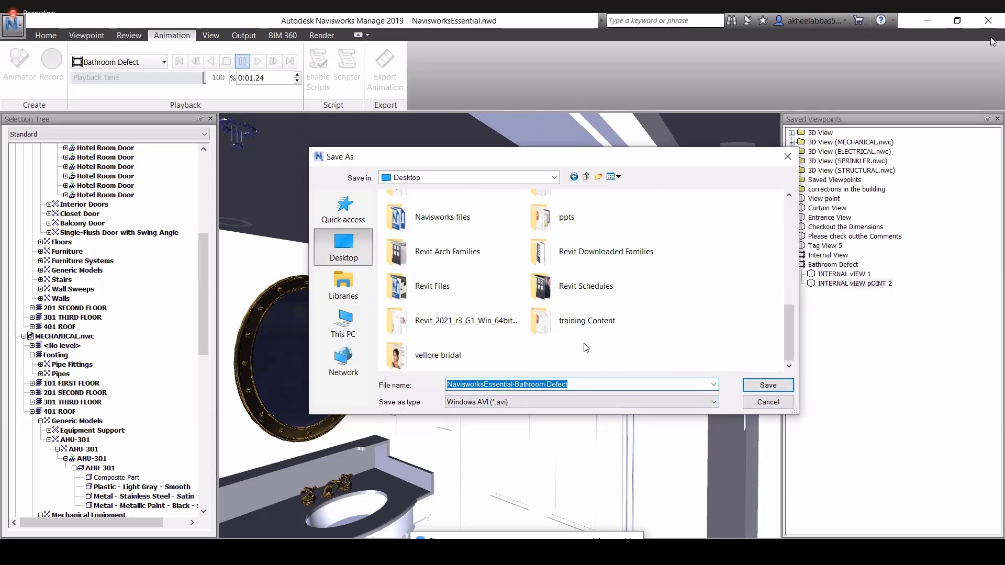
{"action": "left_click", "coordinate": [747, 389]}
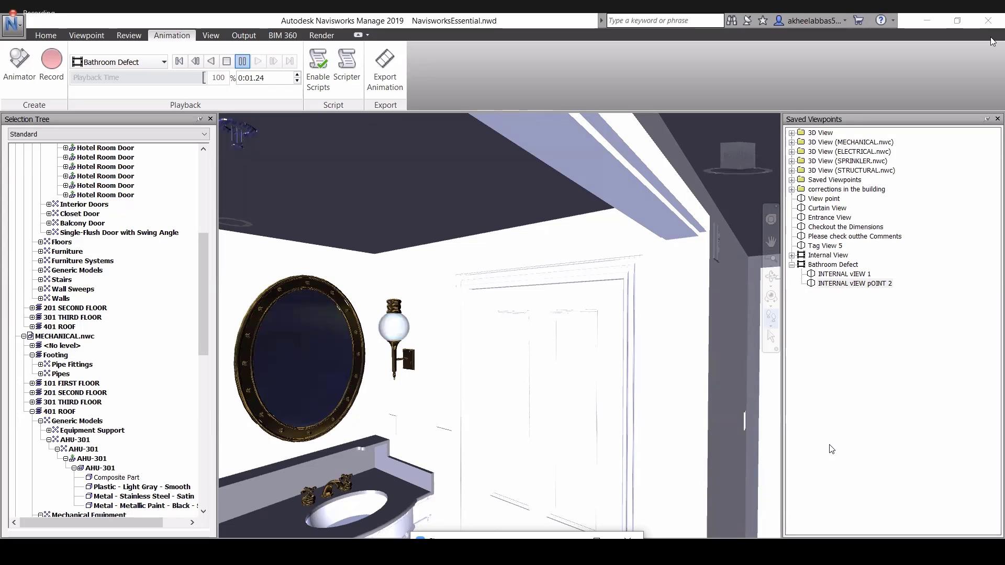
{"action": "key", "text": "alt+Tab"}
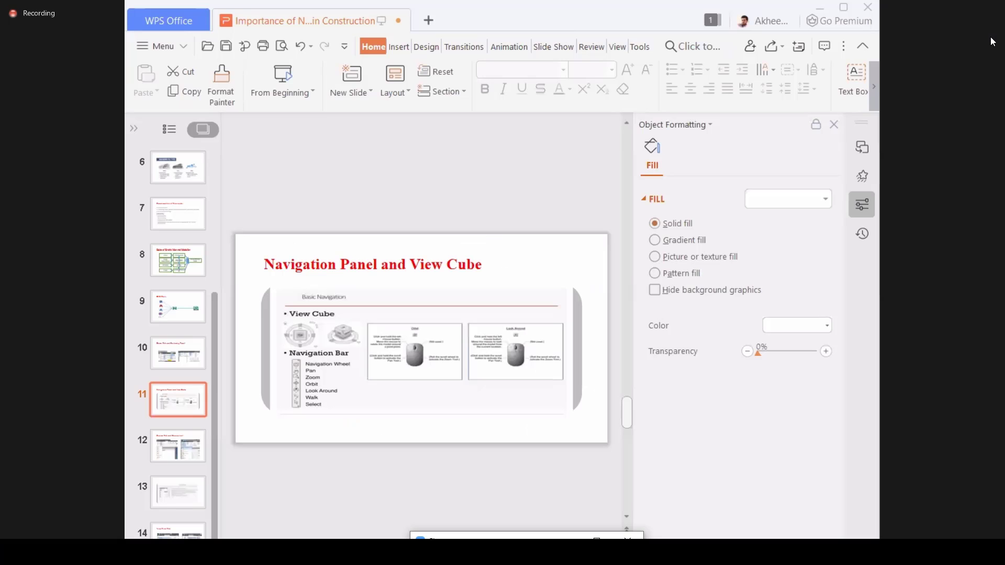
{"action": "key", "text": "alt+Tab"}
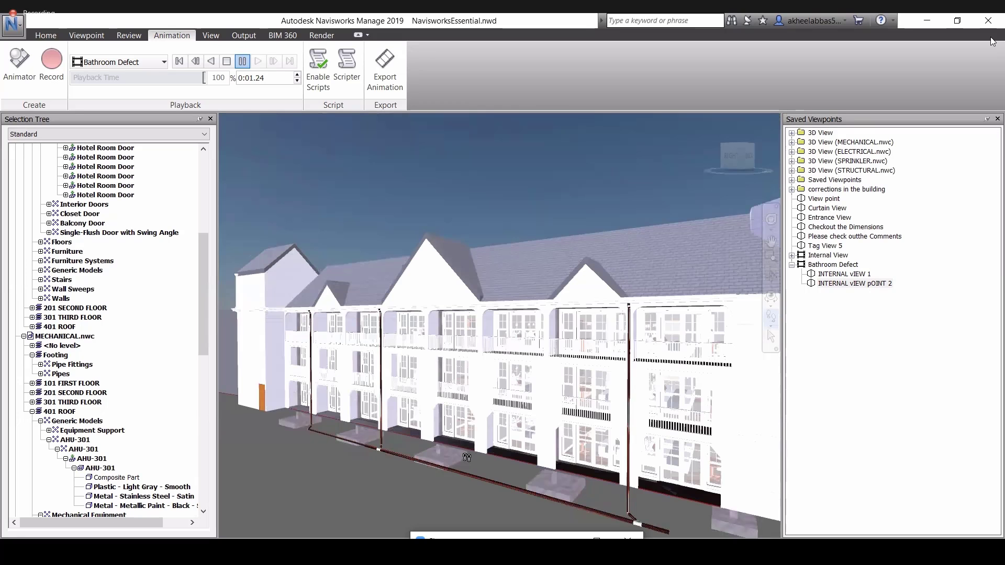
Step: Record a walk outside the hotel from the balcony facade to the curved glass curtain wall, and play back the recorded animation
{"action": "scroll", "coordinate": [480, 479], "scroll_direction": "down", "scroll_amount": 2}
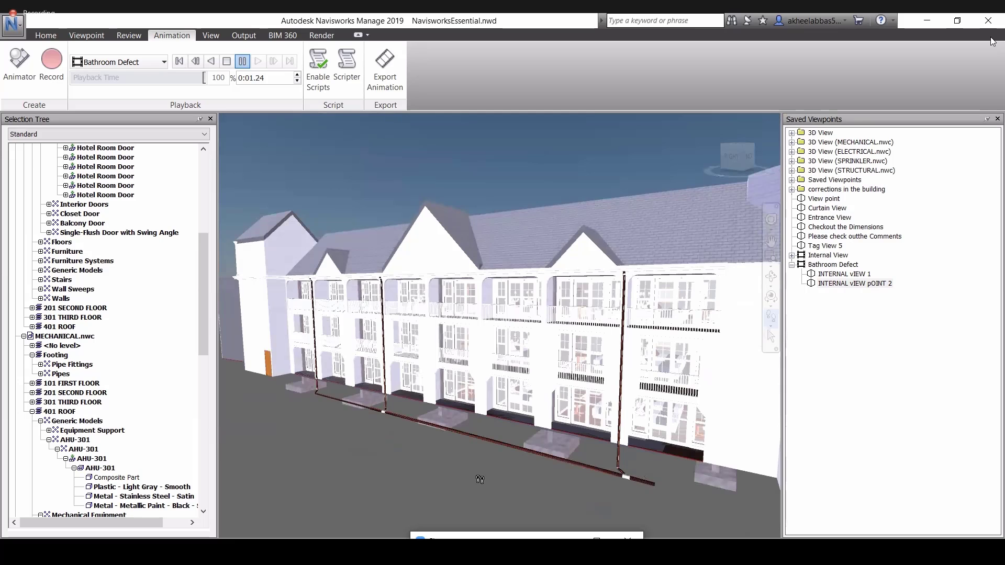
{"action": "left_click_drag", "start_coordinate": [480, 479], "coordinate": [426, 420]}
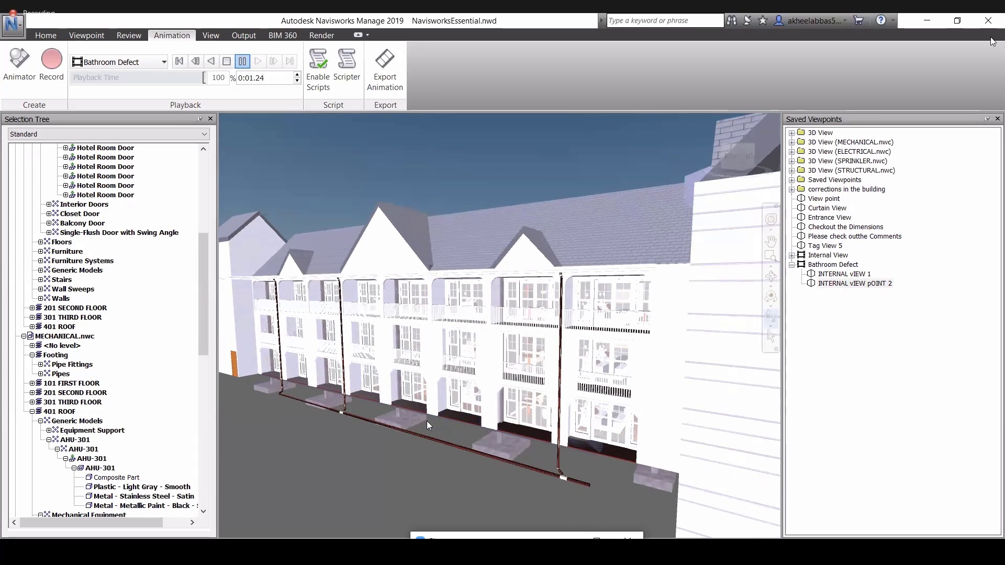
{"action": "left_click", "coordinate": [51, 59]}
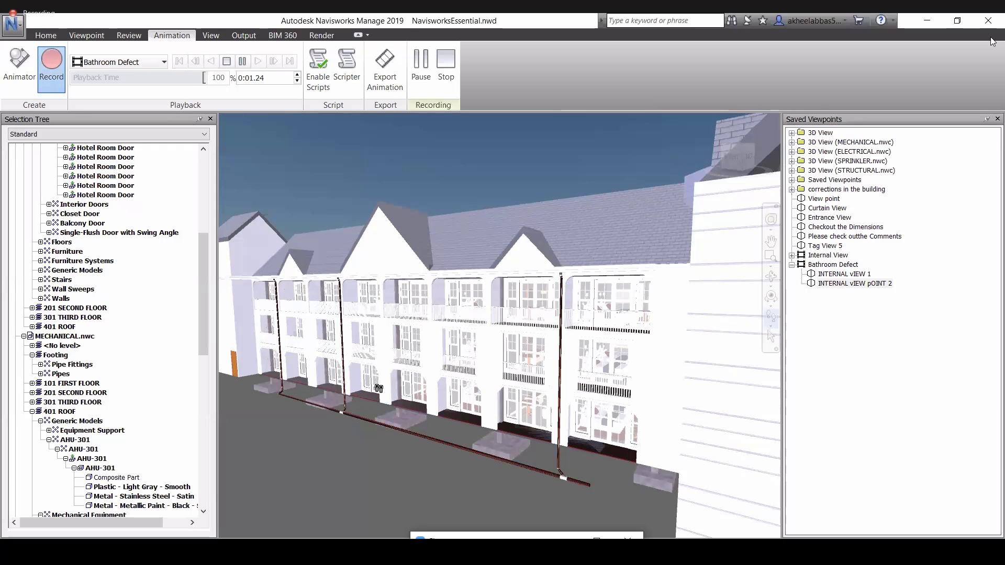
{"action": "left_click_drag", "start_coordinate": [378, 388], "coordinate": [353, 500]}
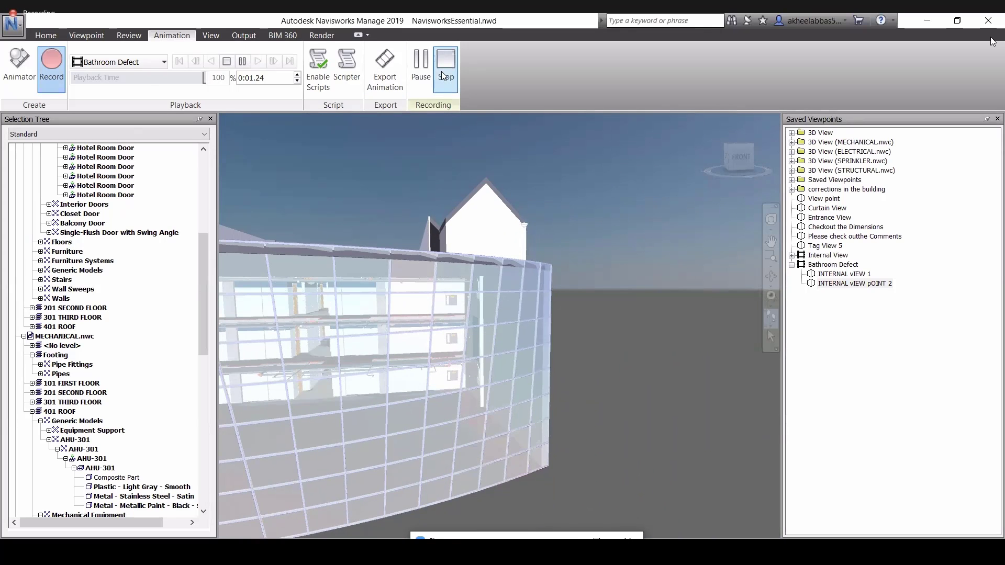
{"action": "left_click", "coordinate": [444, 73]}
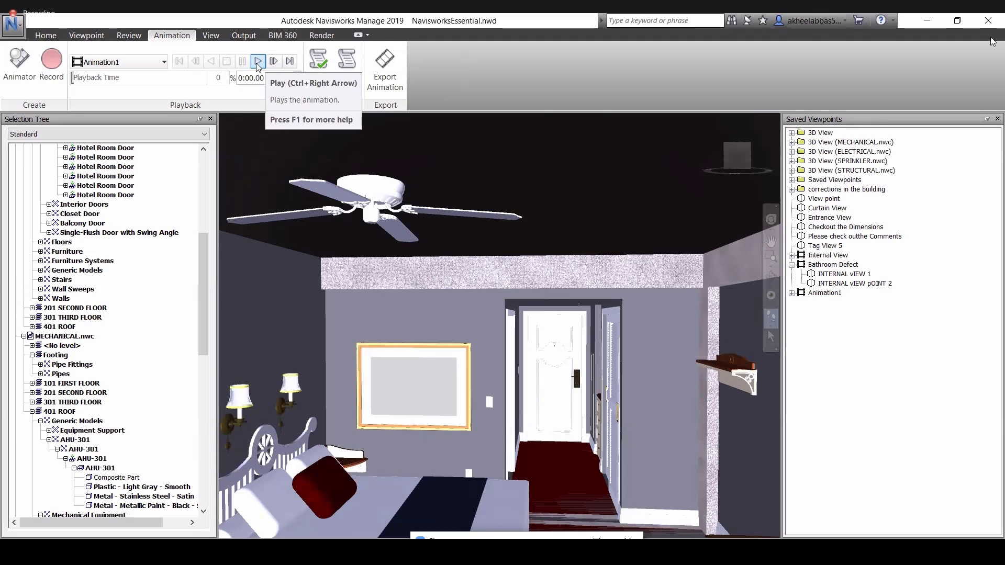
{"action": "left_click", "coordinate": [257, 63]}
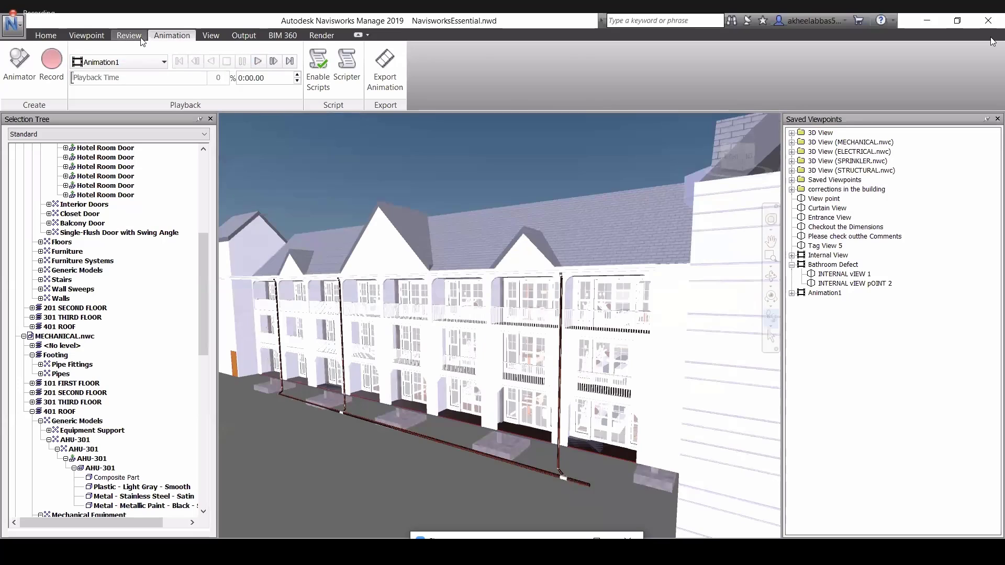
Step: Look over the review and view tools, and display the hotel exterior in full screen before returning to the normal window
{"action": "left_click", "coordinate": [128, 36]}
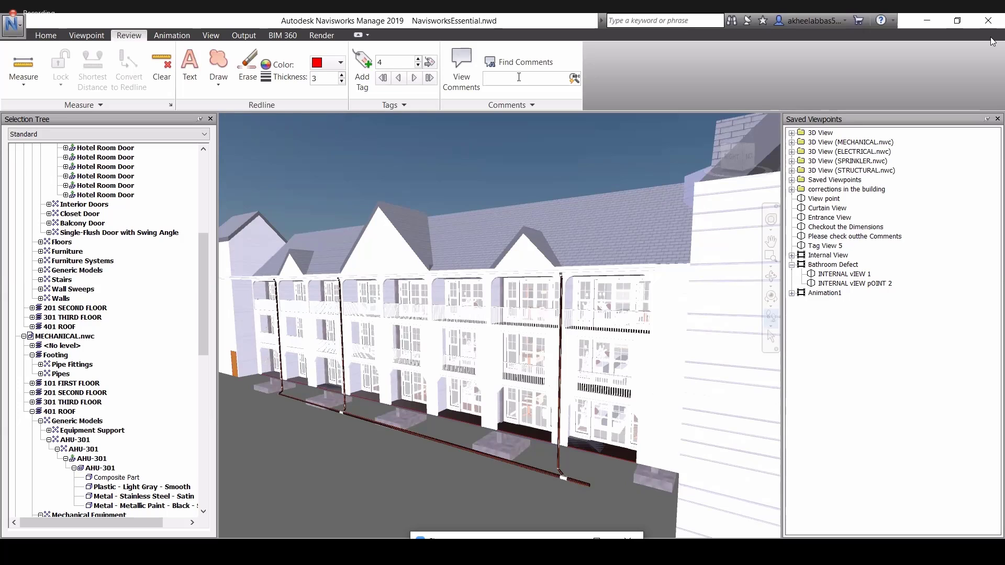
{"action": "left_click", "coordinate": [211, 35]}
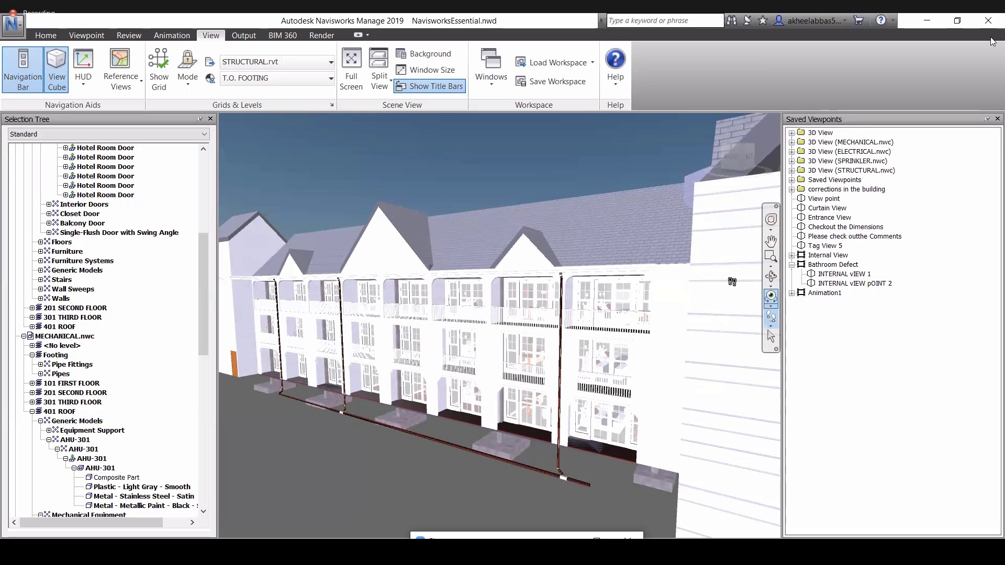
{"action": "left_click", "coordinate": [358, 84]}
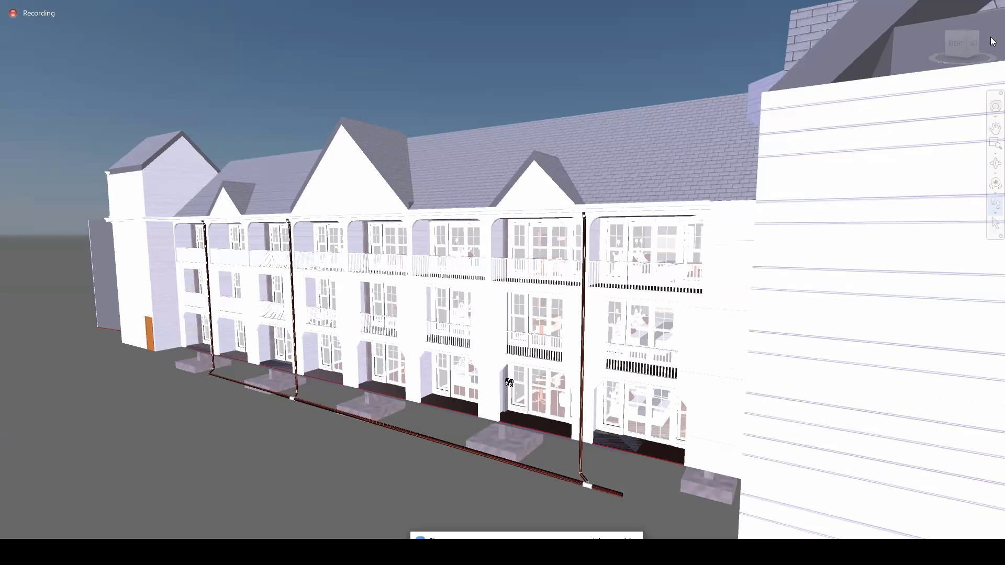
{"action": "key", "text": "F11"}
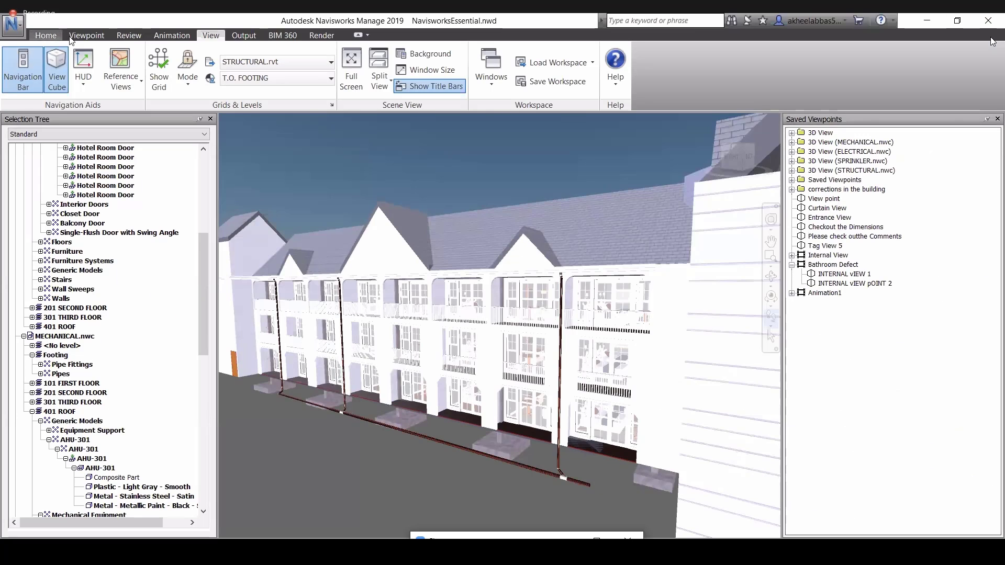
Step: Play Animation1, watch part of it in full screen, and stop the playback
{"action": "left_click", "coordinate": [182, 38]}
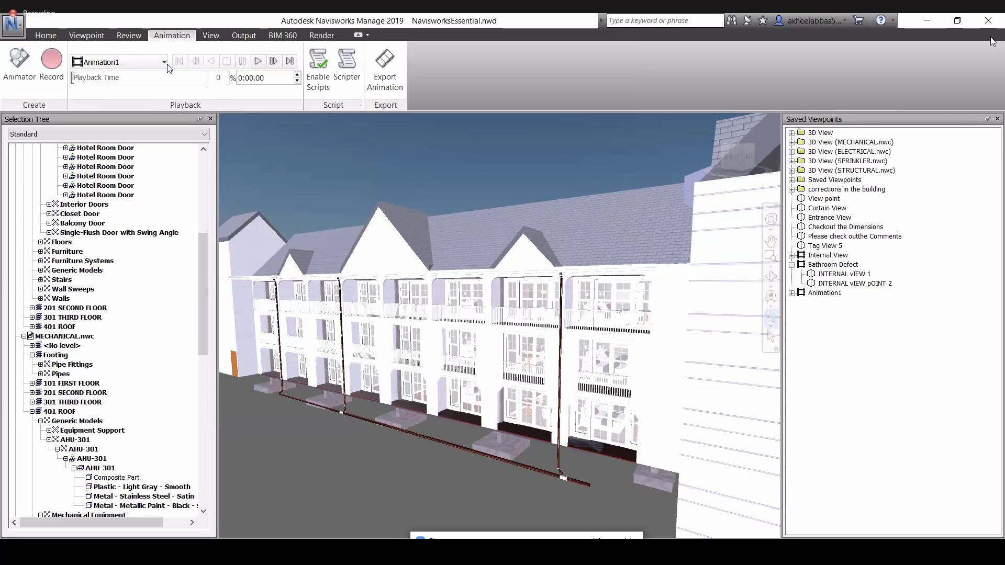
{"action": "left_click", "coordinate": [257, 62]}
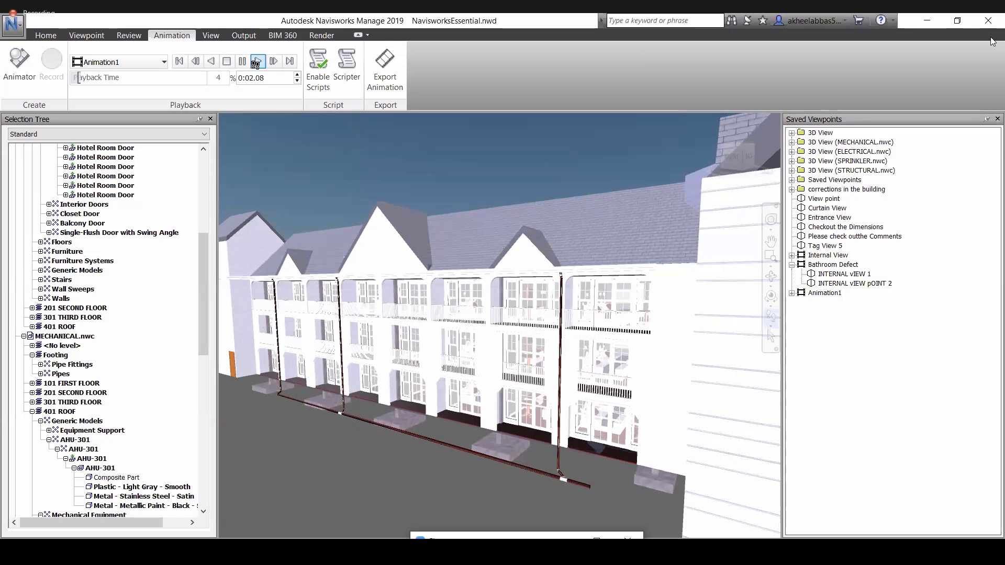
{"action": "key", "text": "F11"}
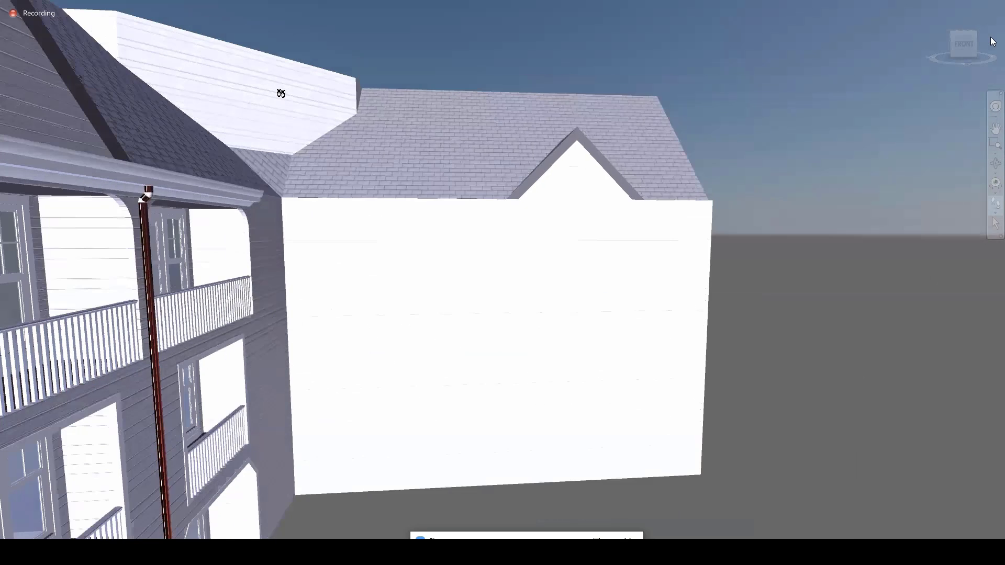
{"action": "key", "text": "F11"}
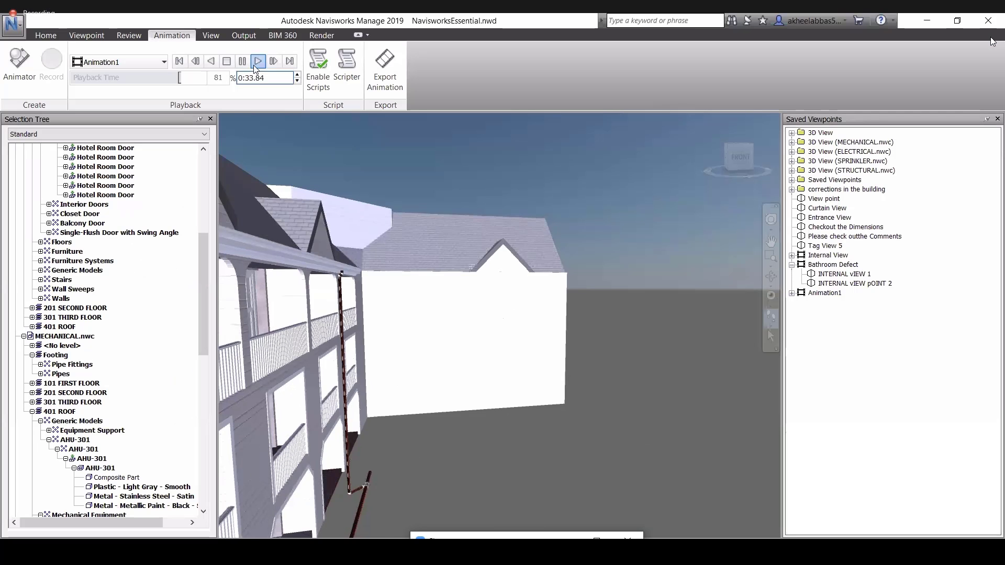
{"action": "left_click", "coordinate": [227, 61]}
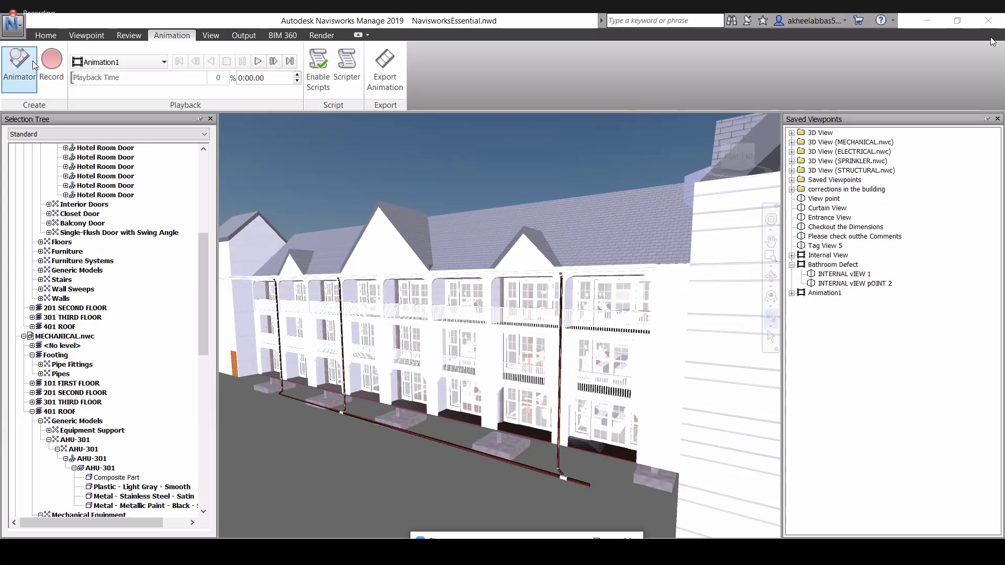
Step: Bring up the viewpoint controls for camera, navigation and render style
{"action": "left_click", "coordinate": [84, 35]}
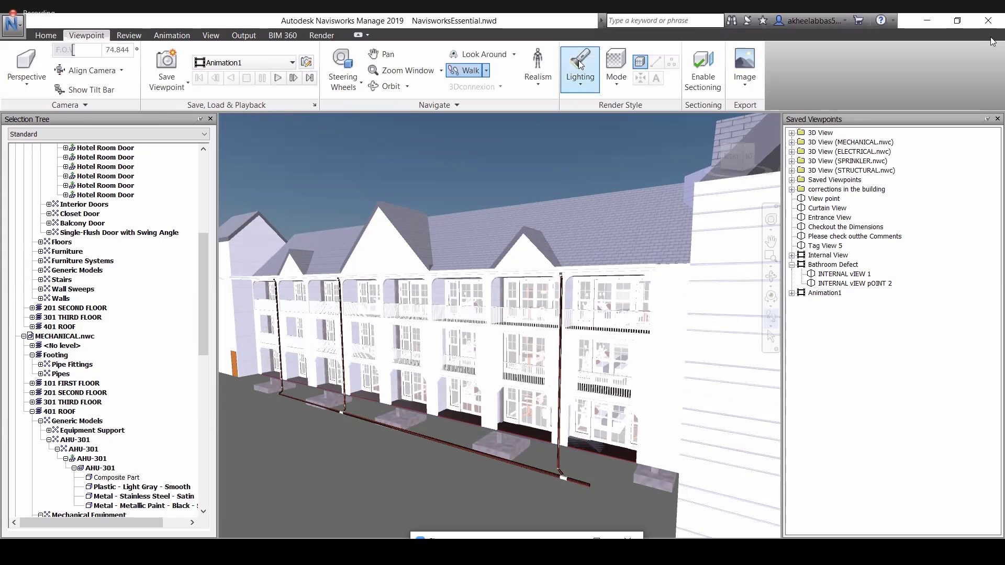